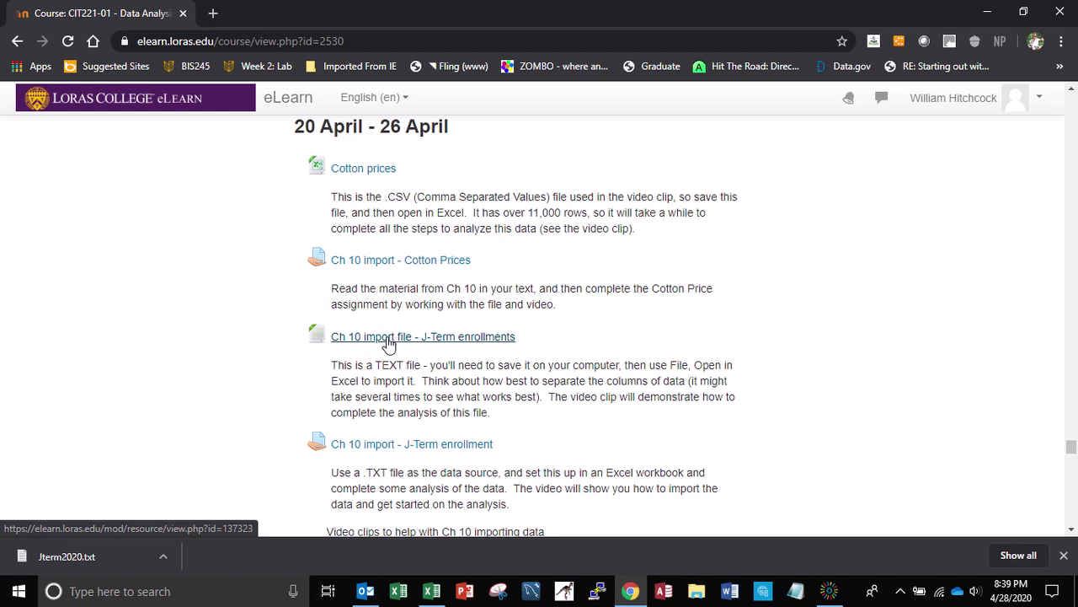
View the Ch 10 J-Term enrollments text file in the browser, examine its column layout, and return to the course page
left_click(388, 345)
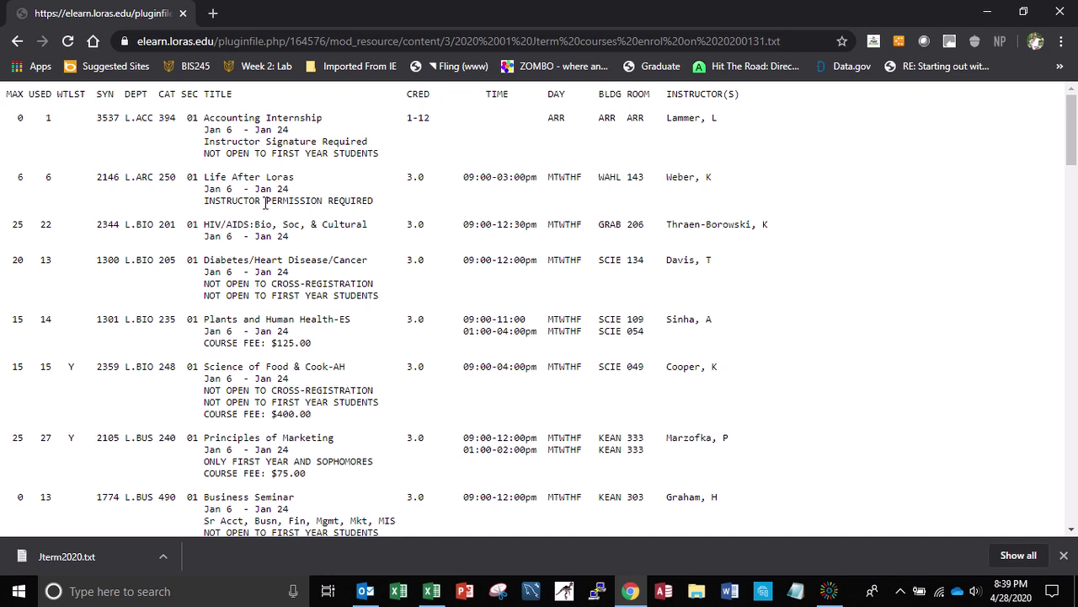
left_click_drag(8, 93, 215, 453)
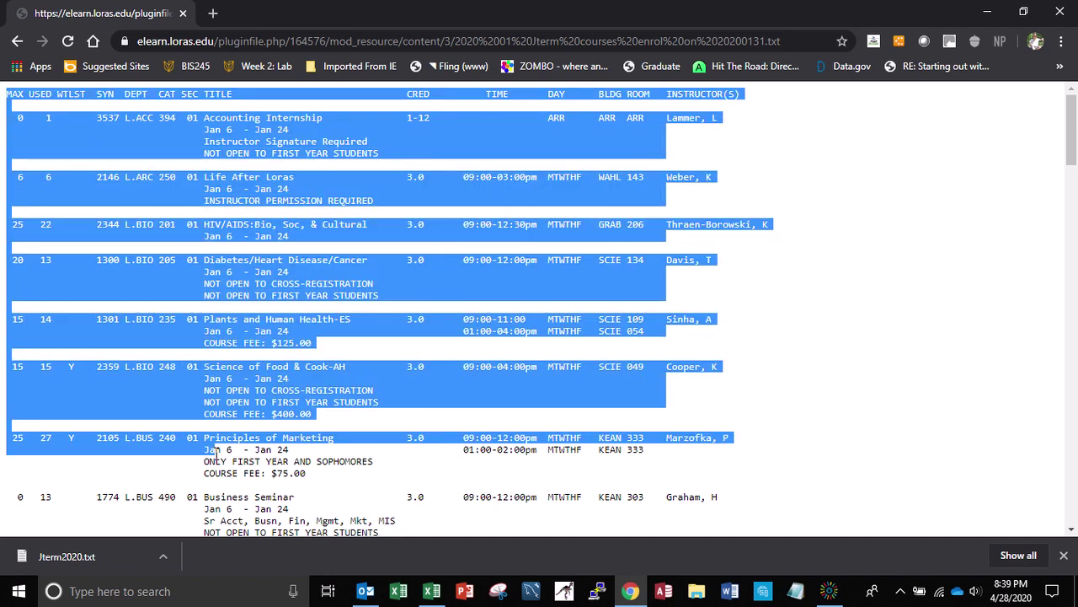
left_click(17, 43)
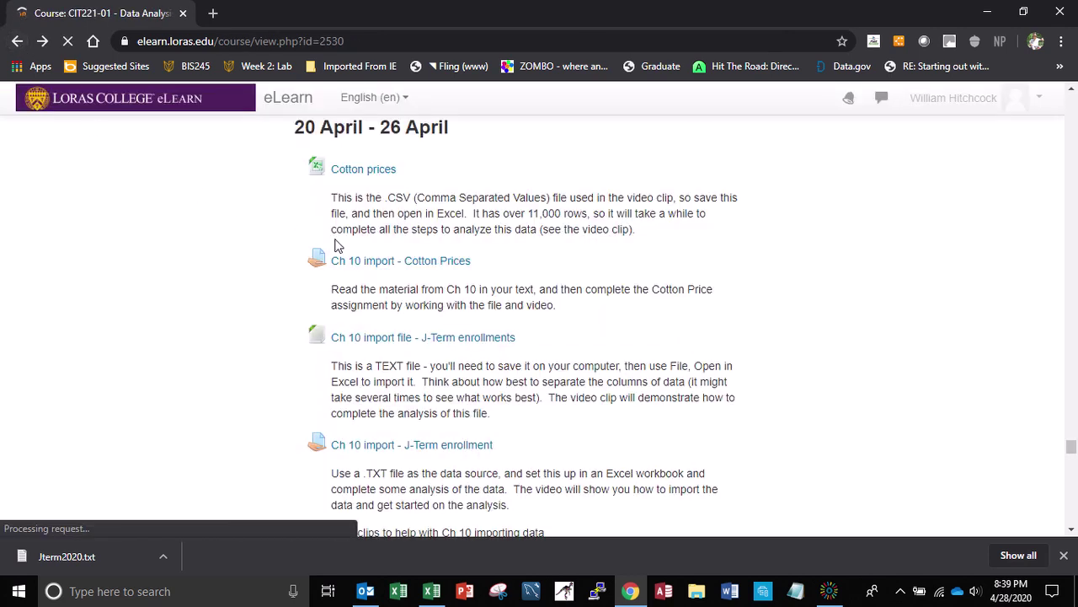
Save the linked Ch 10 J-Term enrollments file as Jterm2020enrollment in the C: drive's Temp folder
right_click(365, 339)
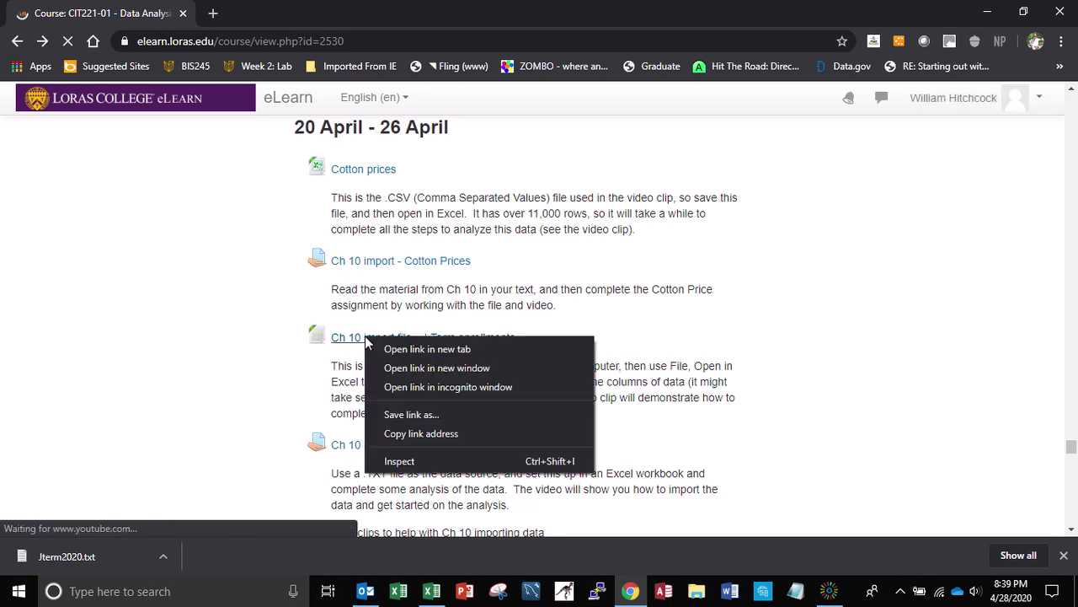
left_click(394, 415)
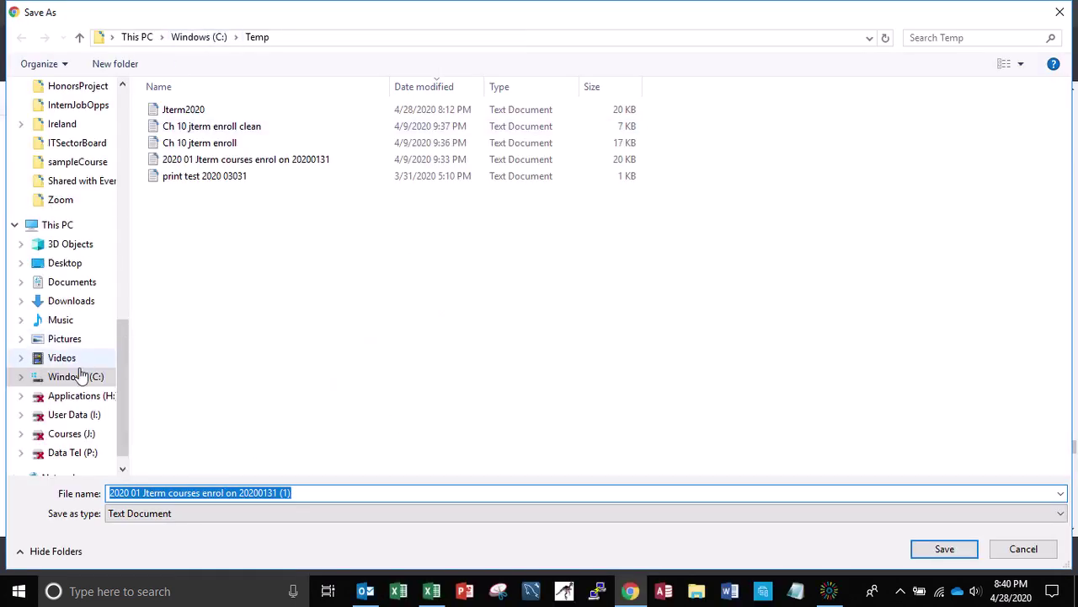
left_click(77, 377)
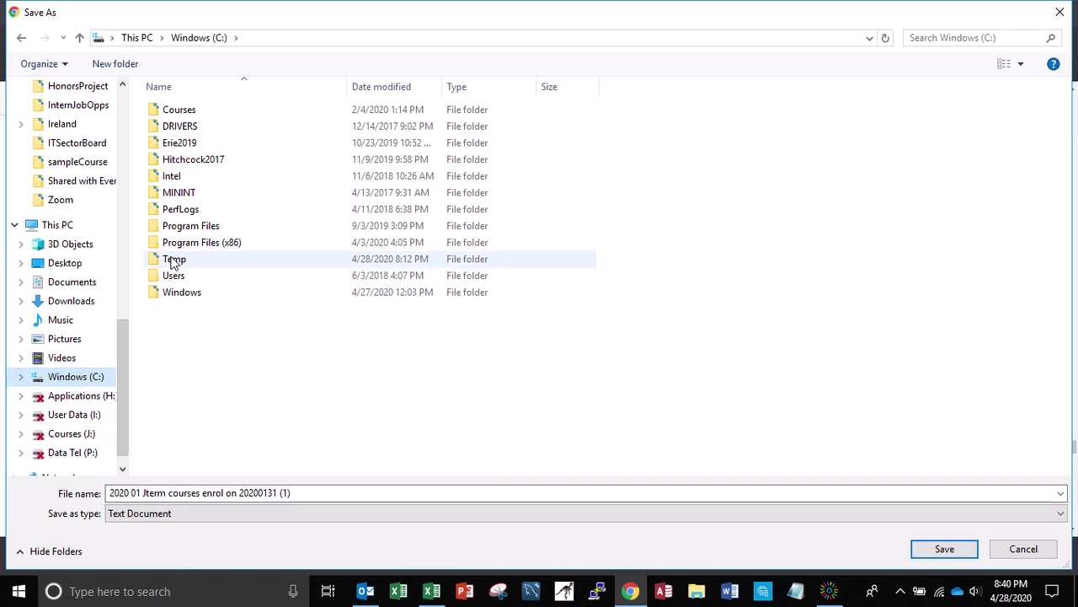
double_click(172, 261)
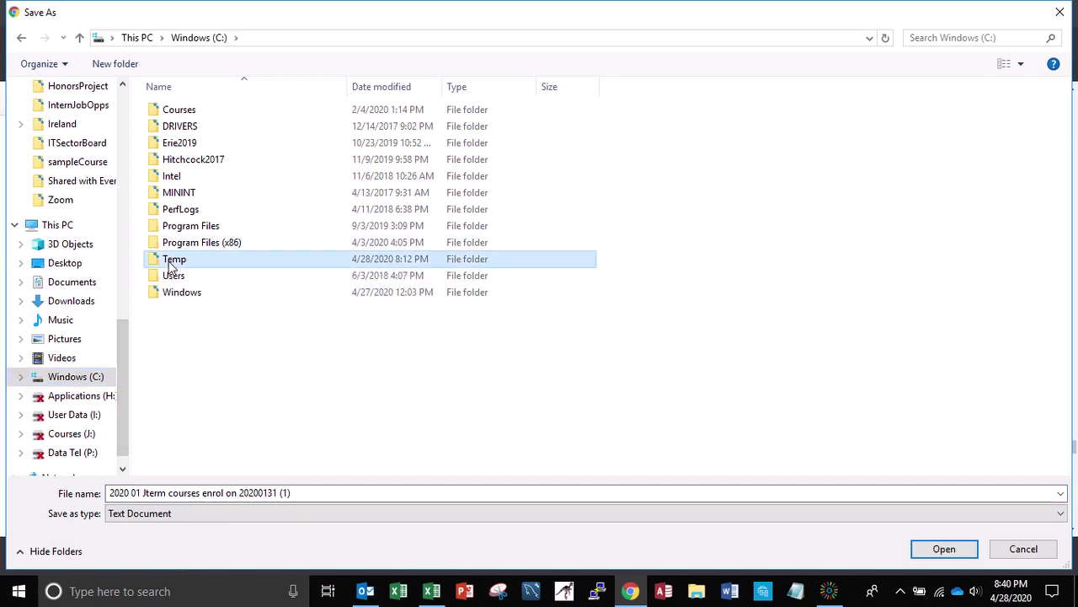
left_click(311, 491)
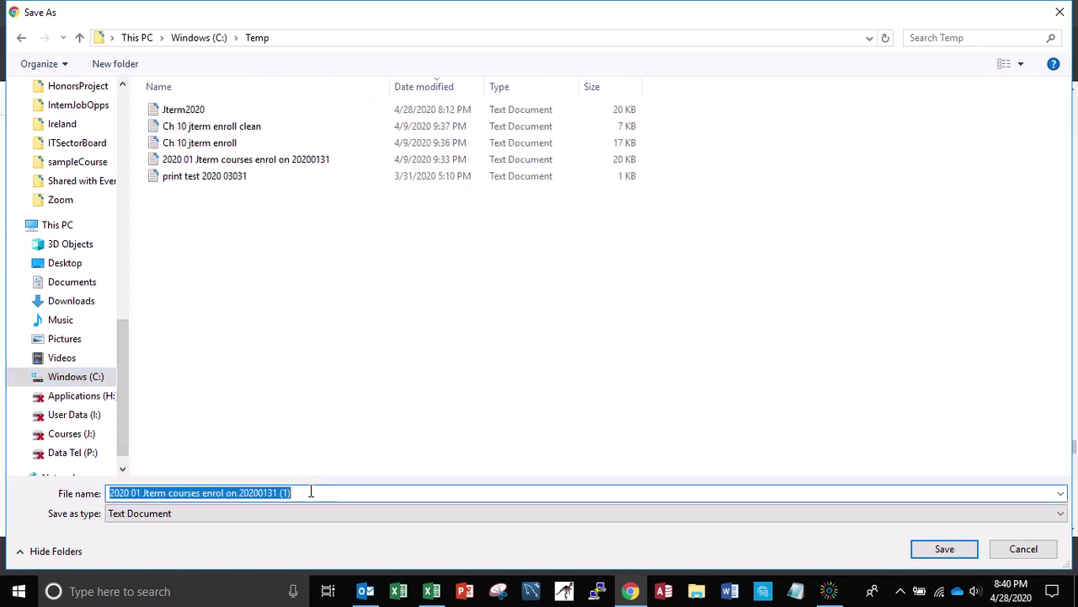
type("Jter")
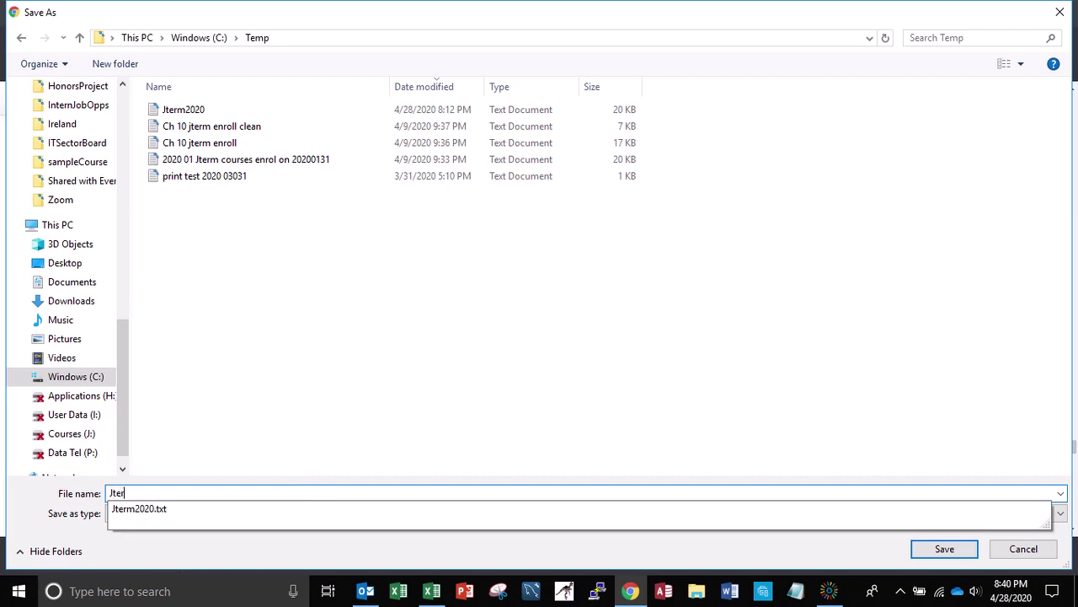
type("m2020enrollment")
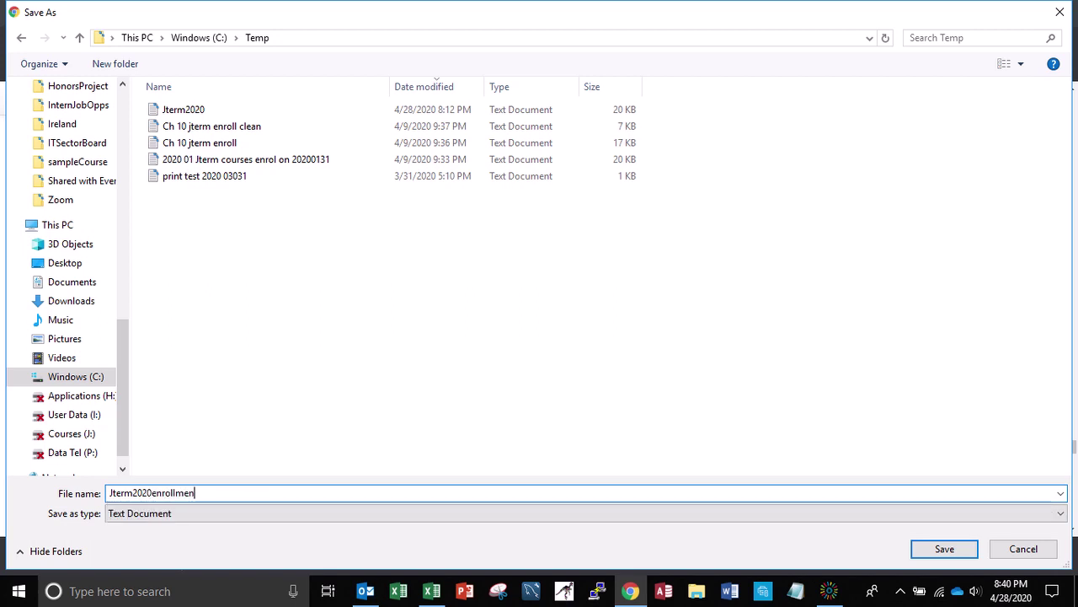
key("Return")
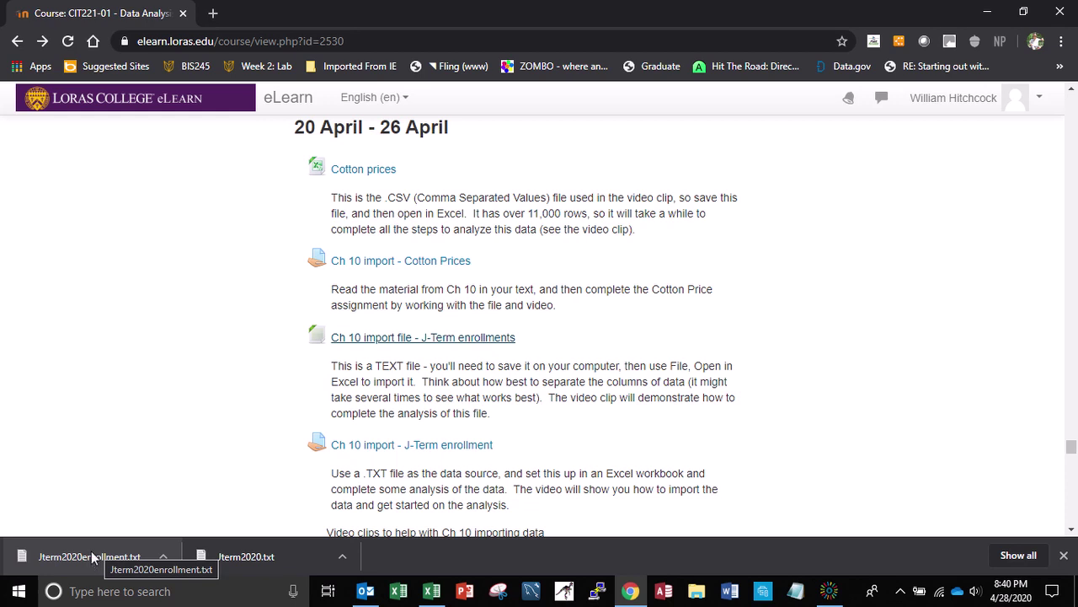
Launch Notepad and maximize its window
left_click(95, 593)
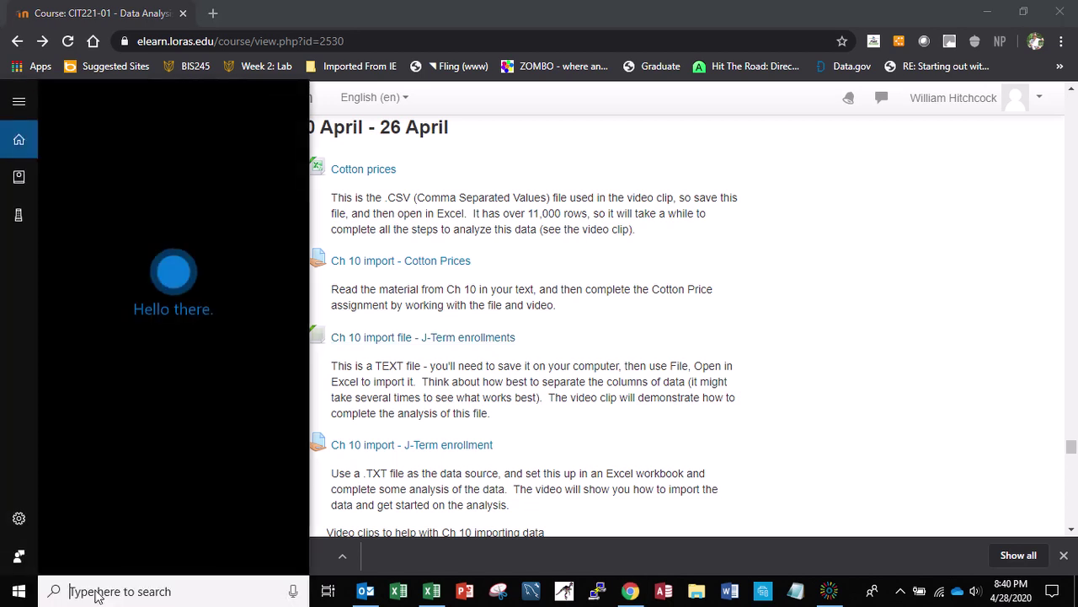
type("notepad")
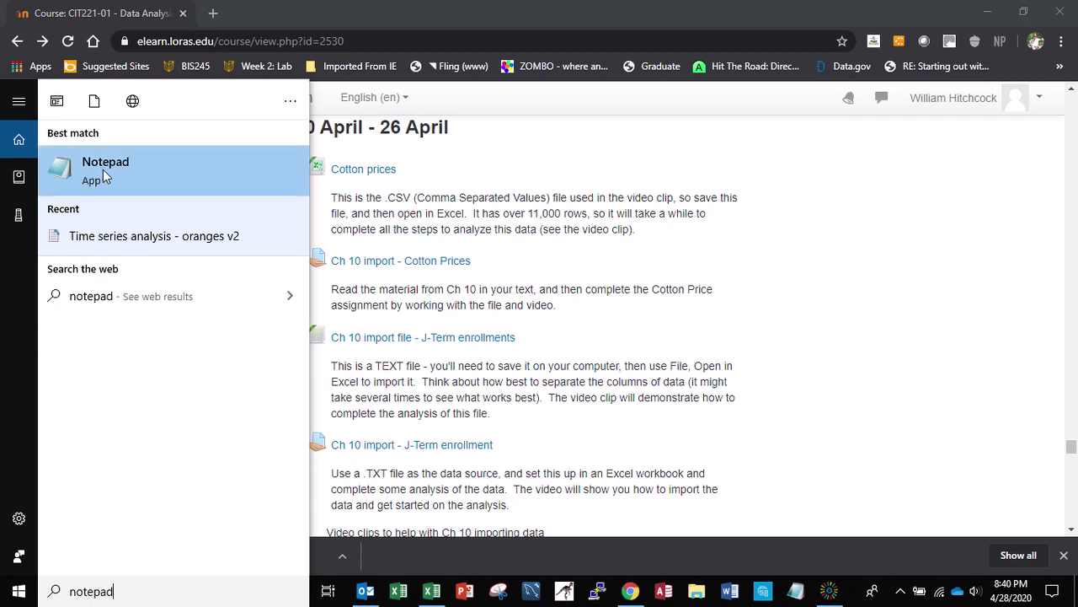
left_click(100, 169)
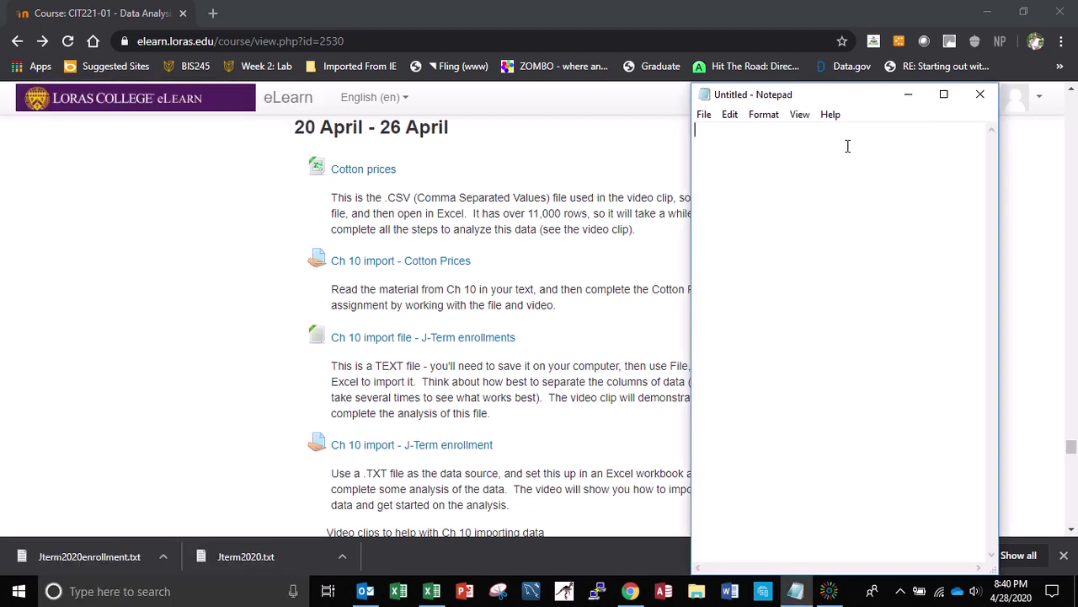
left_click(947, 94)
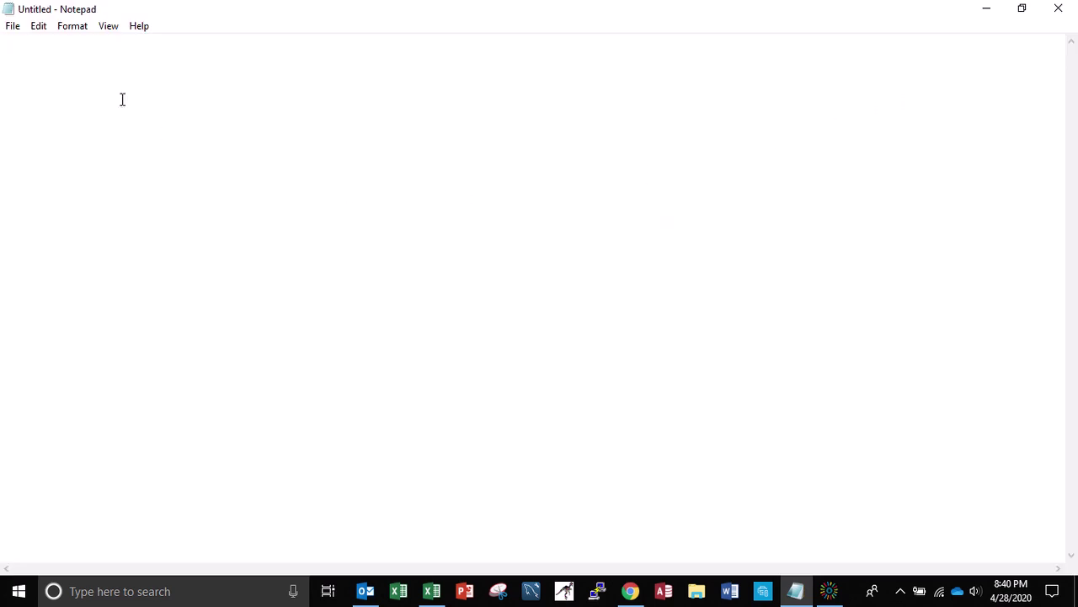
Open the Jterm2020enrollment text file from the C: drive's Temp folder
left_click(10, 27)
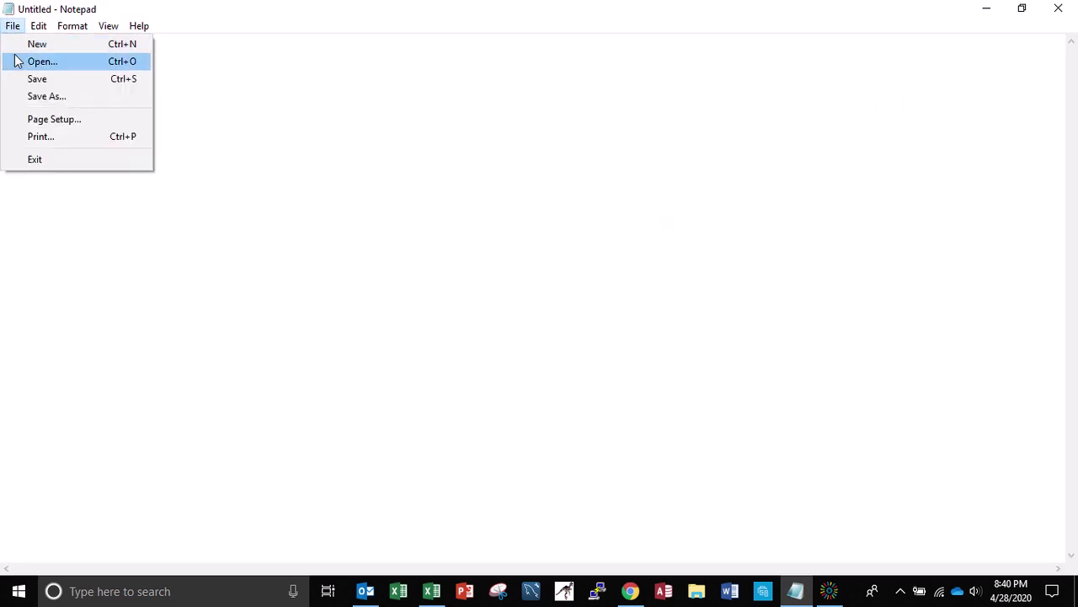
left_click(17, 62)
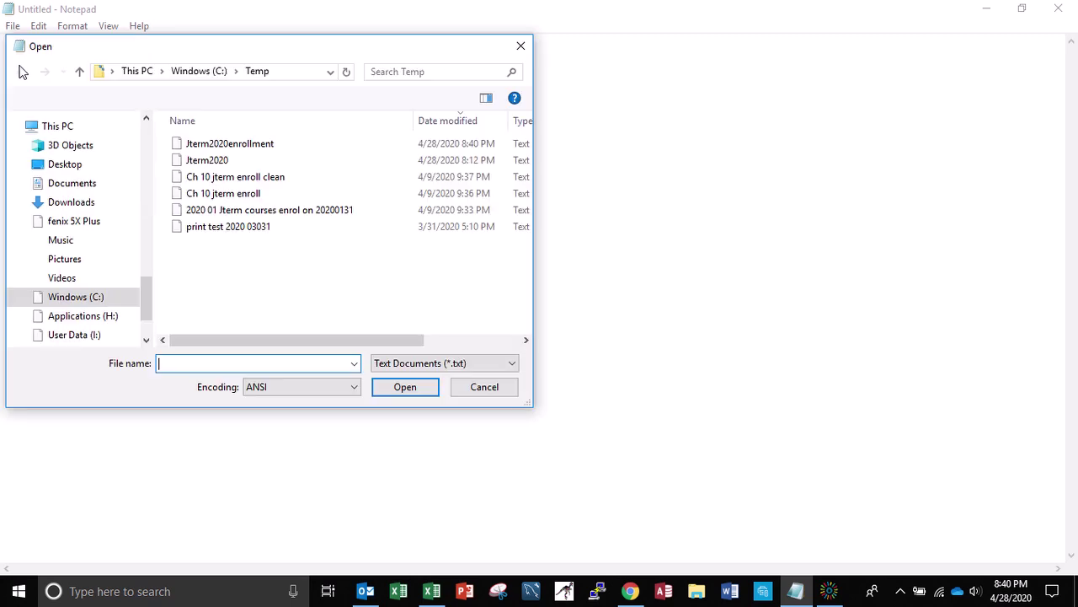
left_click(85, 303)
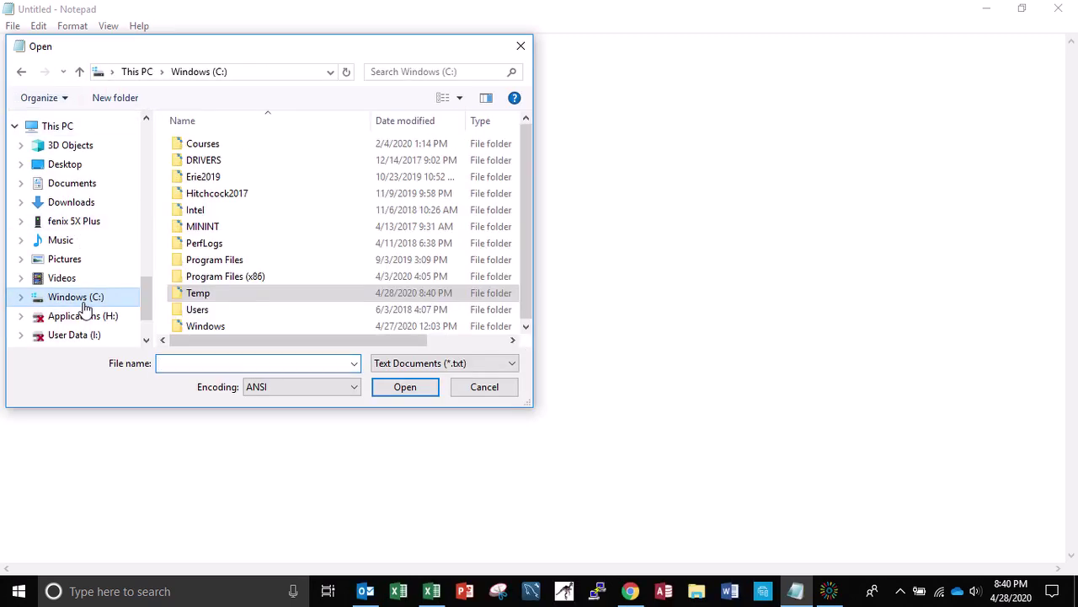
left_click(201, 296)
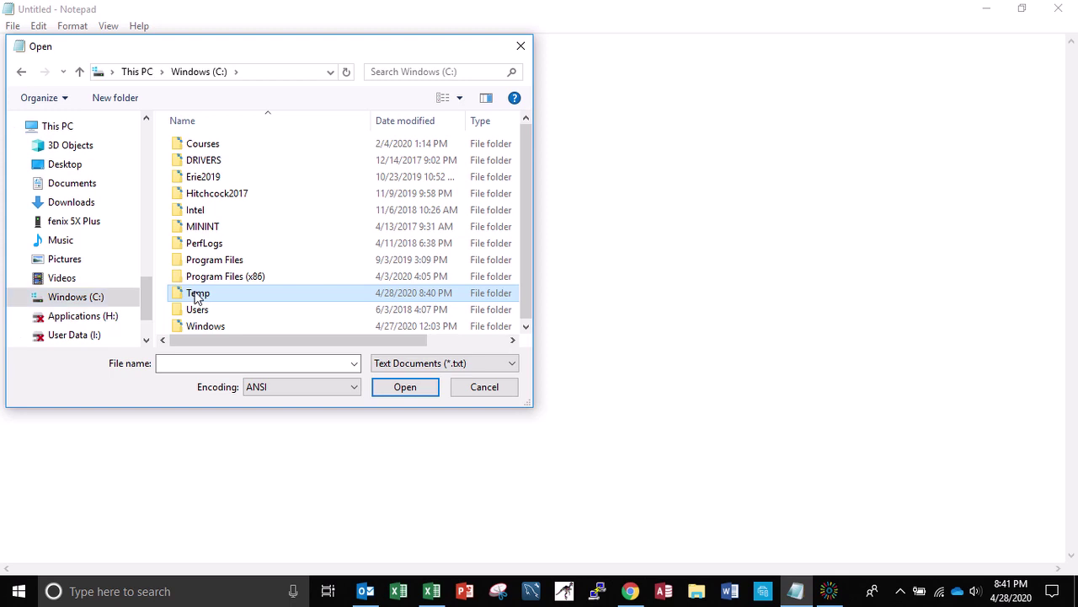
double_click(197, 295)
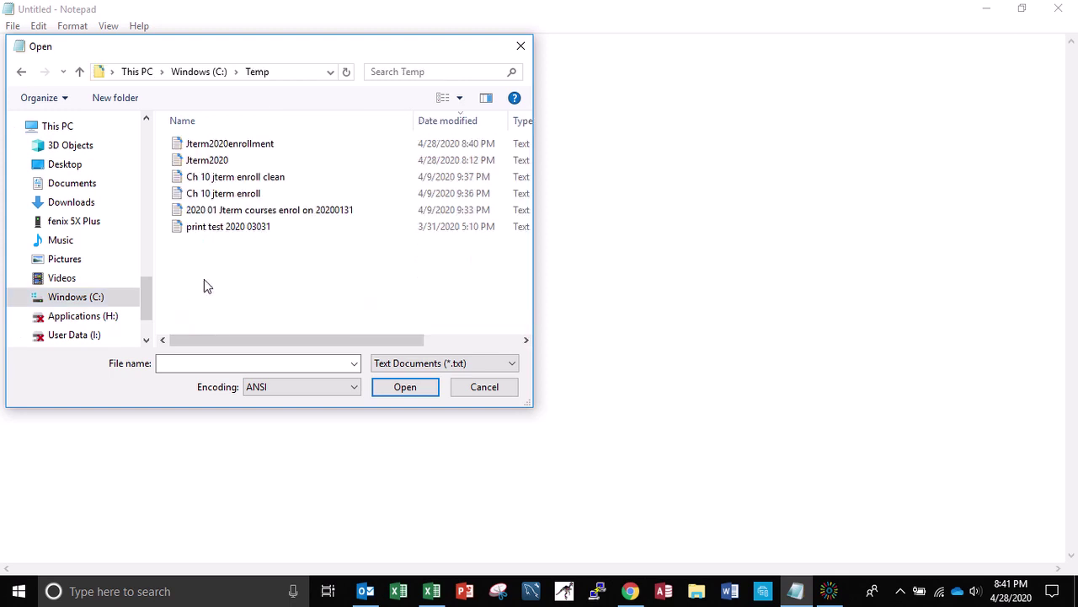
double_click(226, 144)
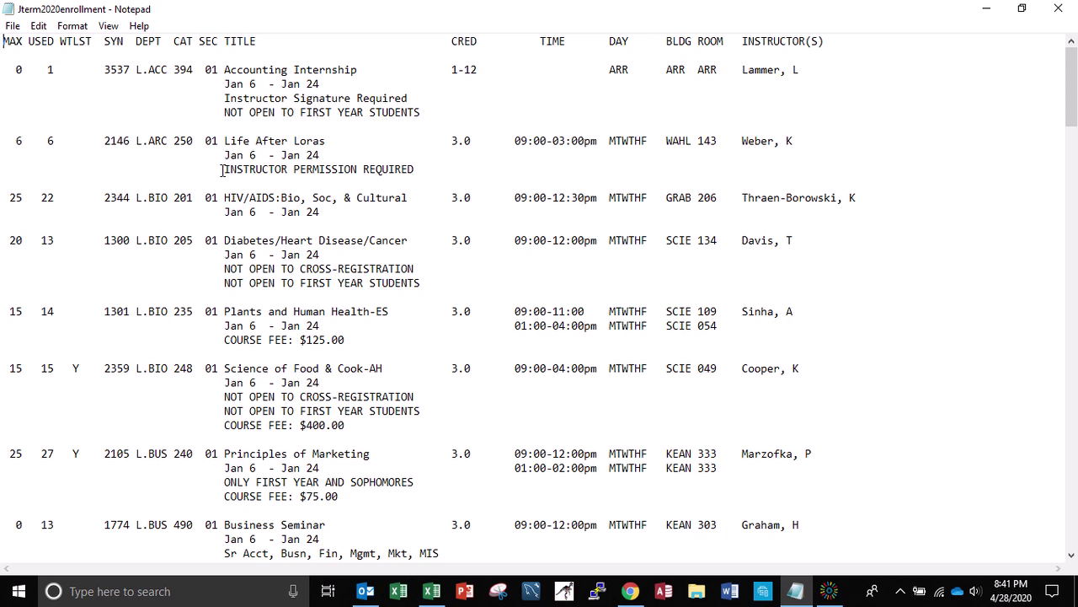
Remove the blank line below the column headings and the extra detail and blank lines under Accounting Internship
key("shift+End")
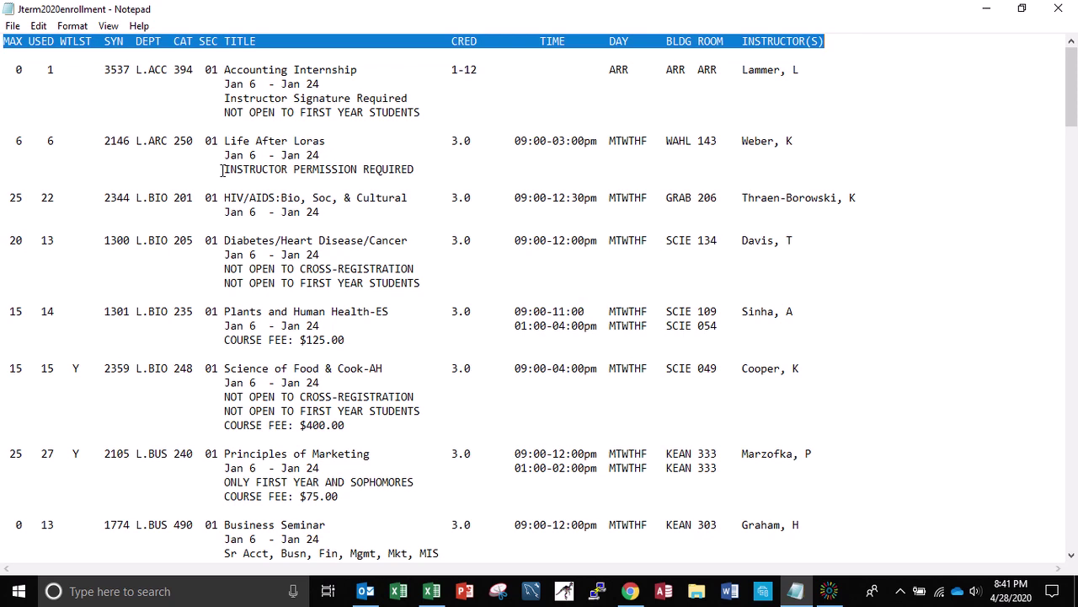
key("Down")
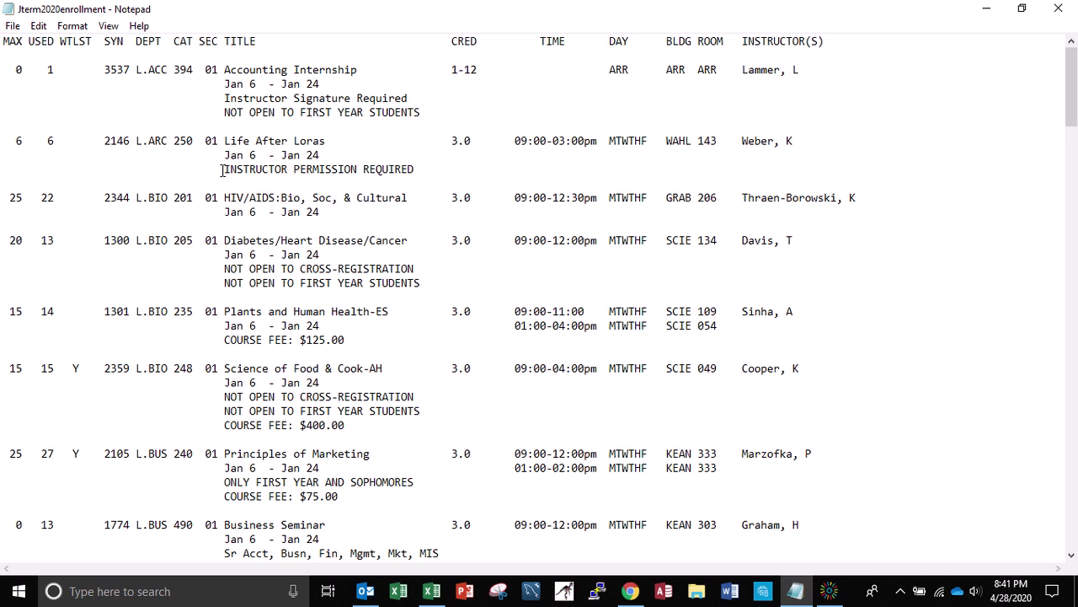
key("BackSpace")
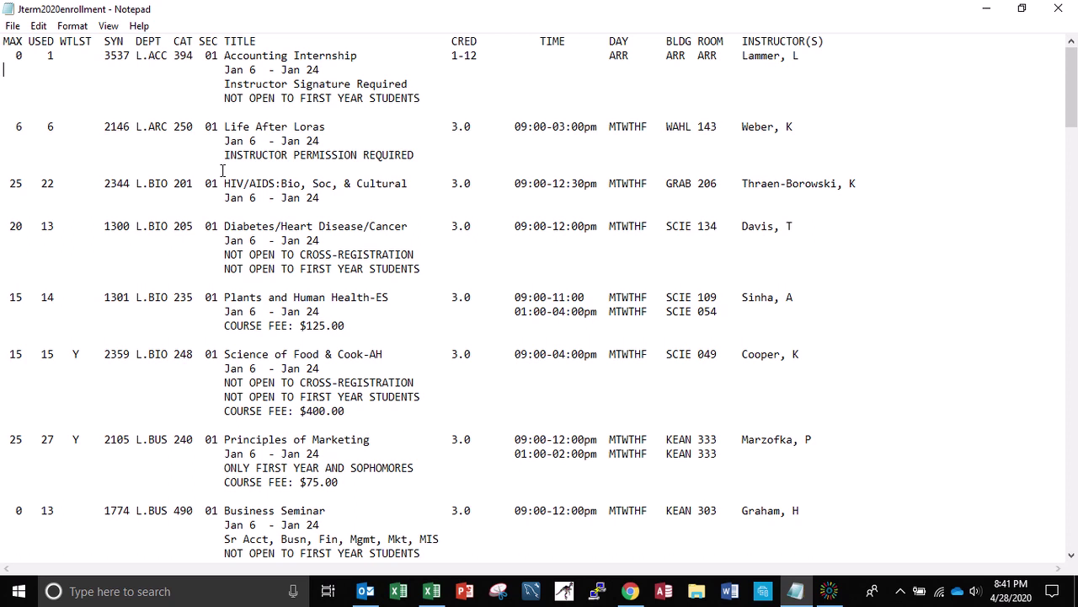
key("shift+Down")
key("shift+Down")
key("shift+Down")
key("shift+Down")
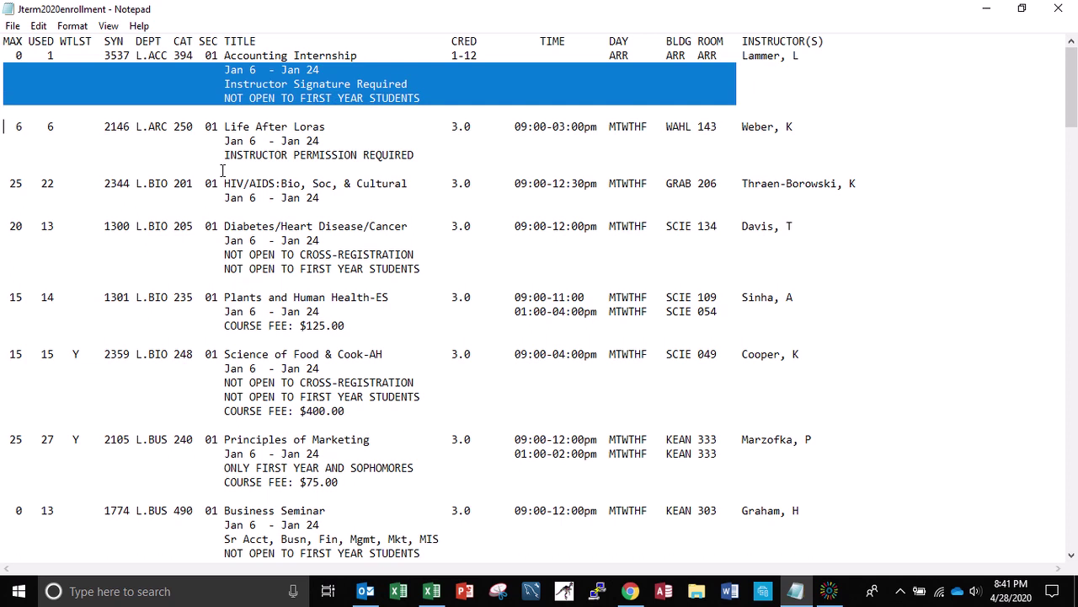
key("Delete")
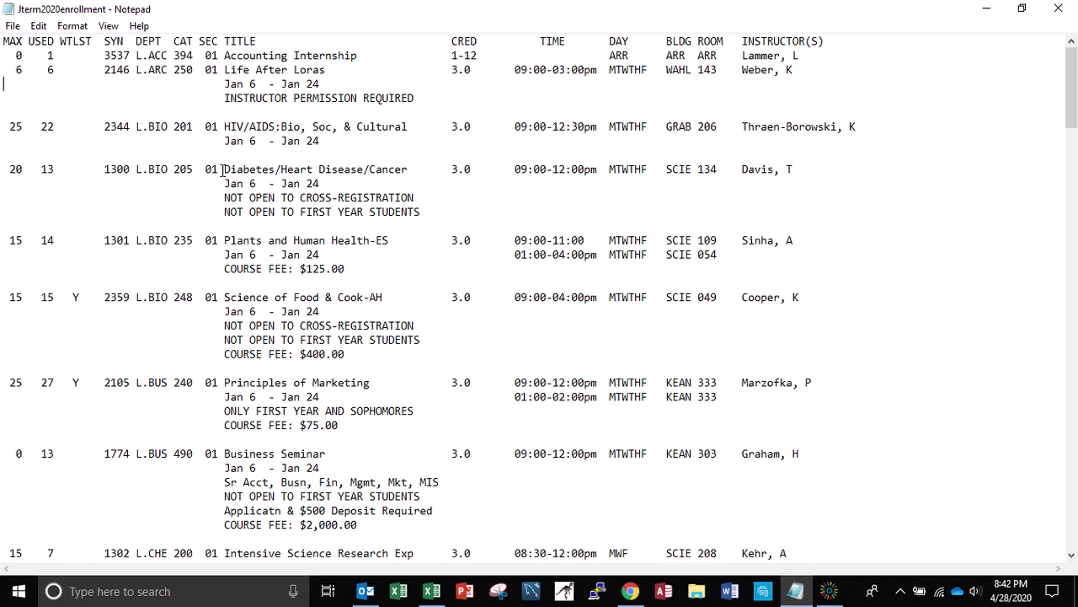
Delete the extra detail and blank lines under the Life After Loras and HIV/AIDS:Bio, Soc, & Cultural courses
key("shift+Down")
key("shift+Down")
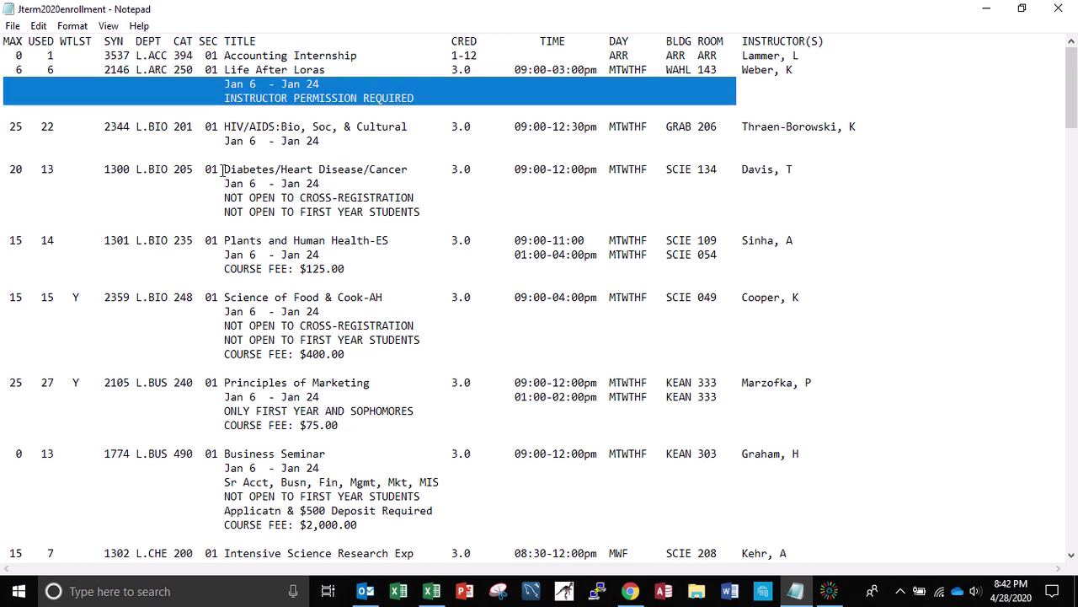
key("Delete")
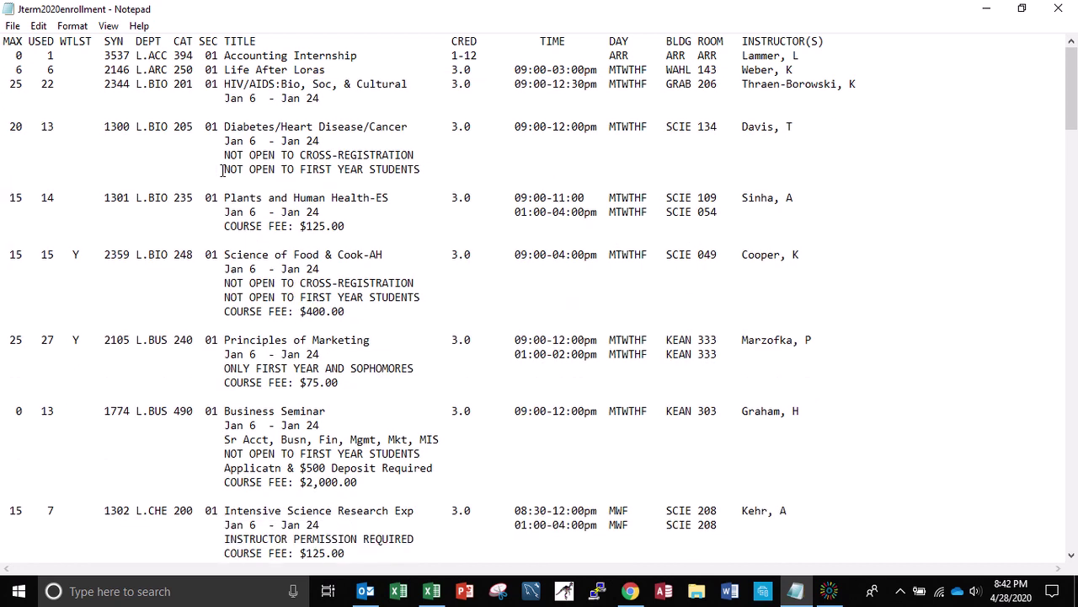
key("Down")
key("shift+Down")
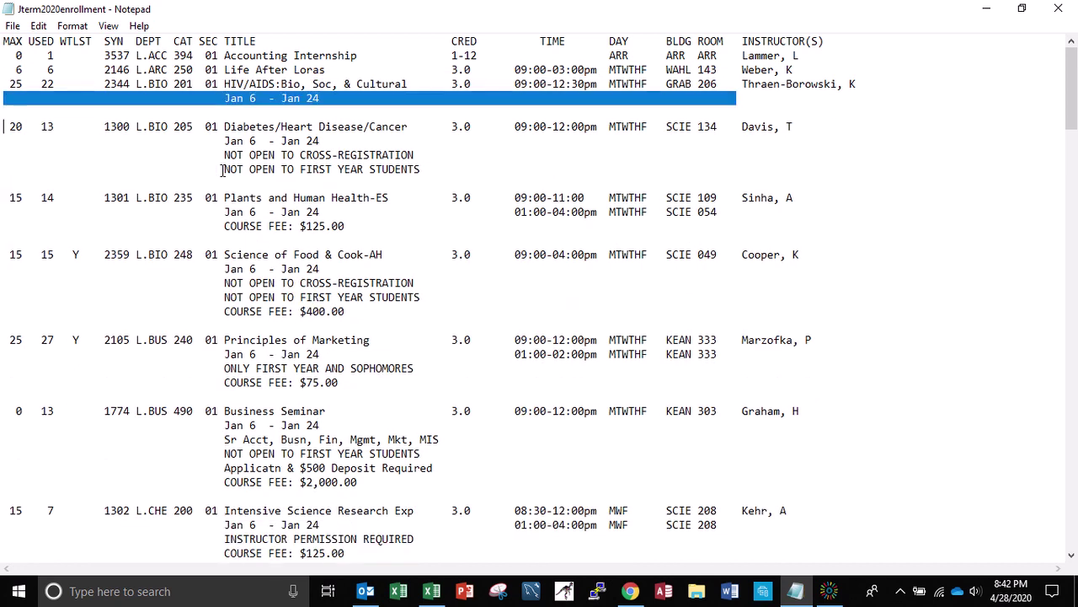
key("Delete")
key("Delete")
Delete the extra detail and blank lines under the Diabetes/Heart Disease/Cancer and Plants and Human Health-ES courses
key("shift+Down")
key("shift+Down")
key("shift+Down")
key("shift+Down")
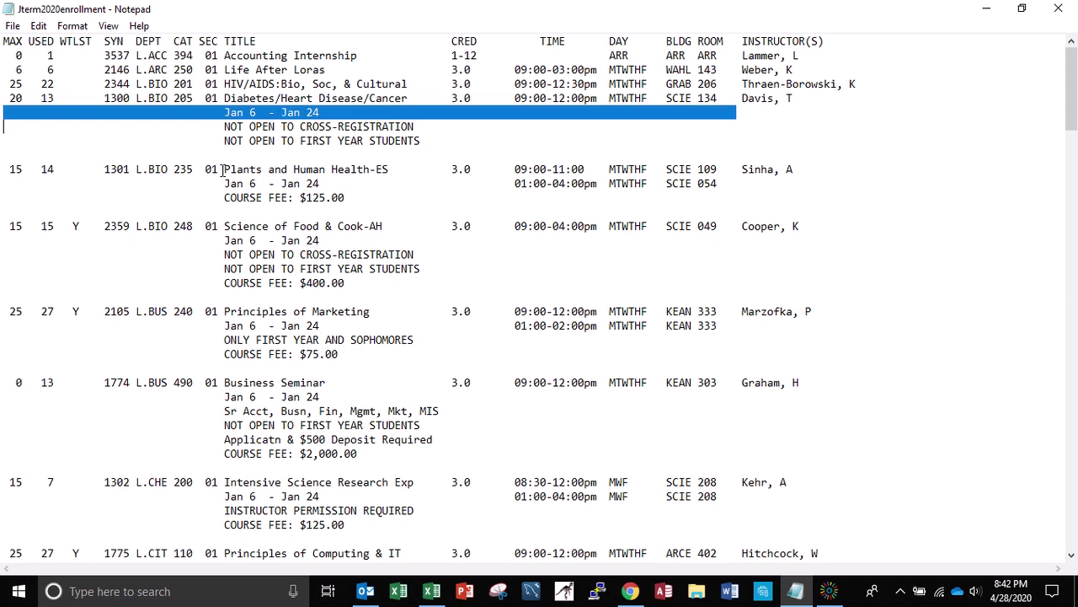
key("Delete")
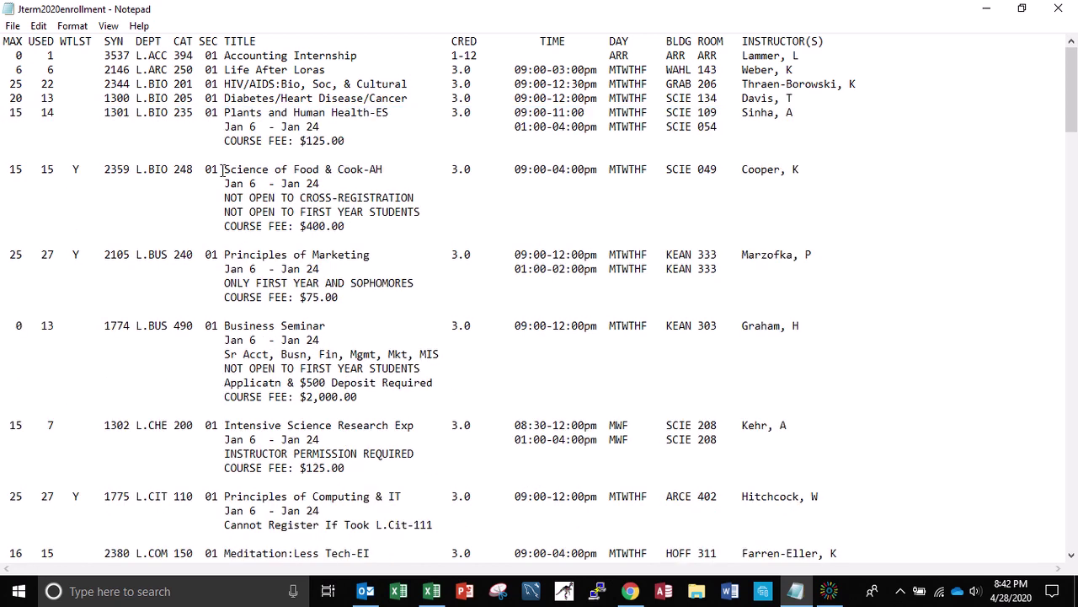
key("shift+Down")
key("shift+Down")
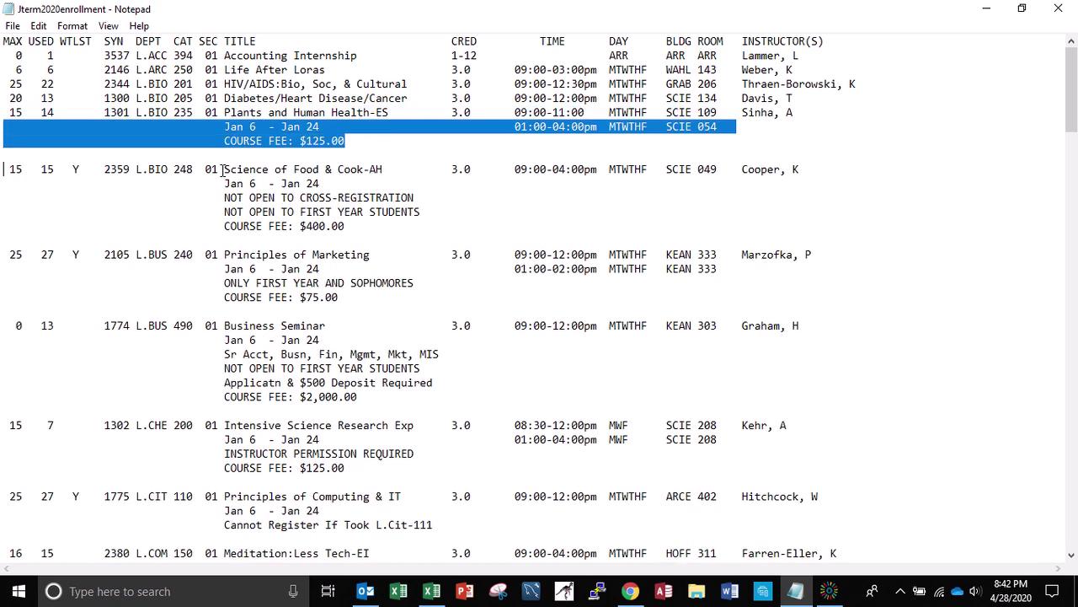
key("Delete")
Delete the date, restriction, course fee and blank lines under Science of Food & Cook-AH
key("Down")
key("shift+Down")
key("shift+Down")
key("shift+Down")
key("shift+Down")
key("shift+Down")
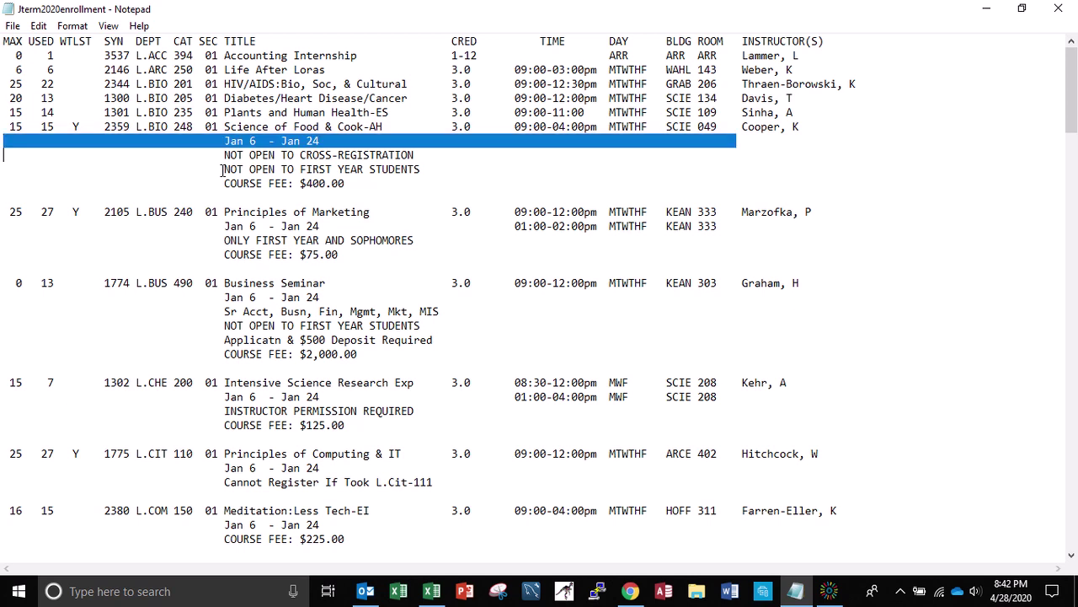
key("Delete")
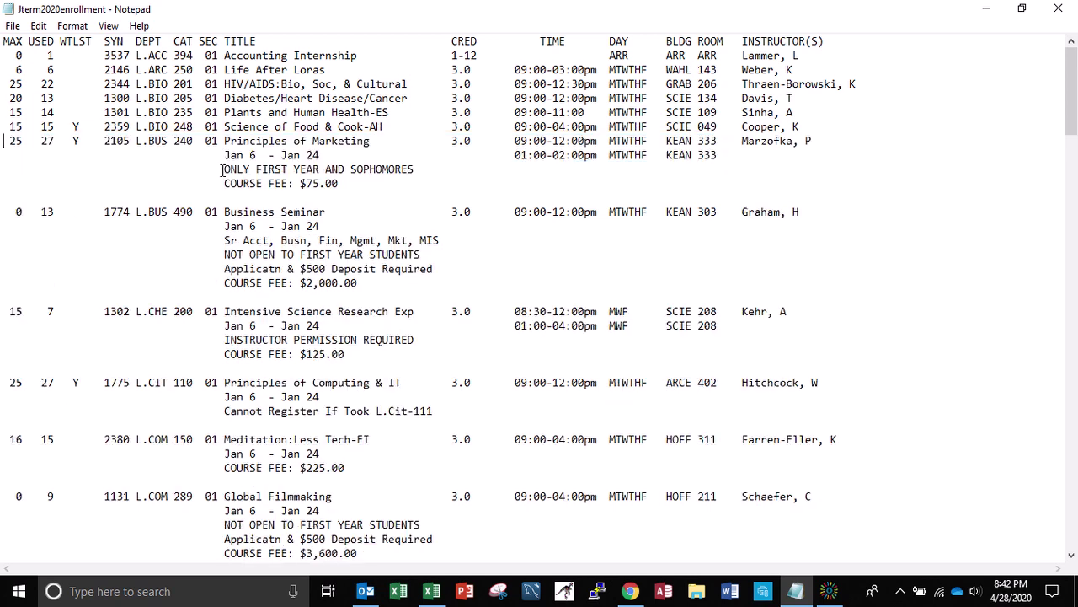
Save a copy of the text file in the Temp folder under the name Jterm2020clean
left_click(13, 27)
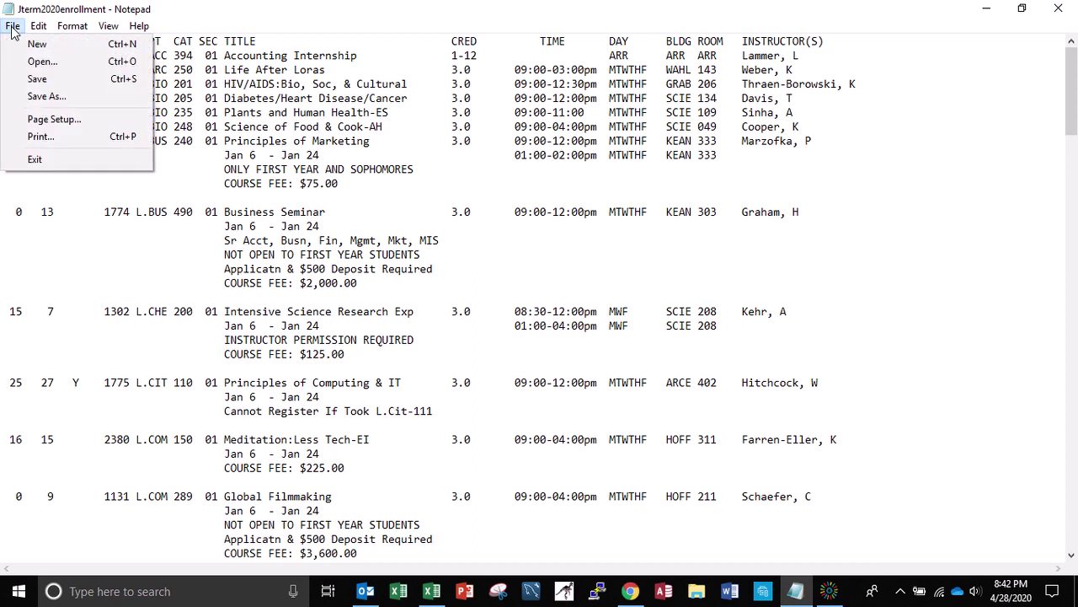
left_click(47, 98)
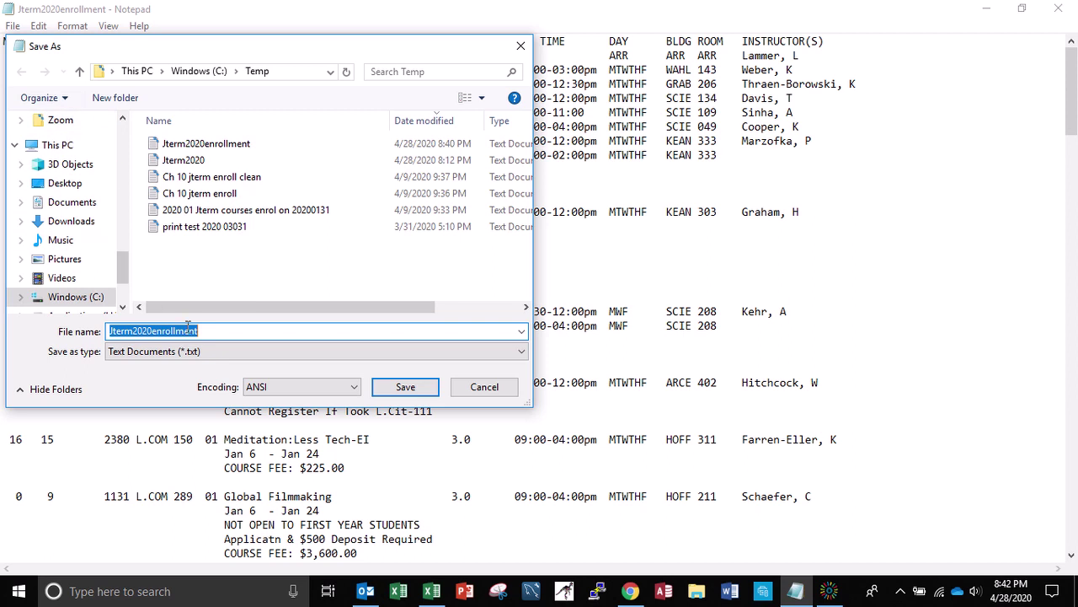
left_click(220, 331)
key("BackSpace")
key("BackSpace")
key("BackSpace")
key("BackSpace")
key("BackSpace")
key("BackSpace")
key("BackSpace")
key("BackSpace")
key("BackSpace")
key("BackSpace")
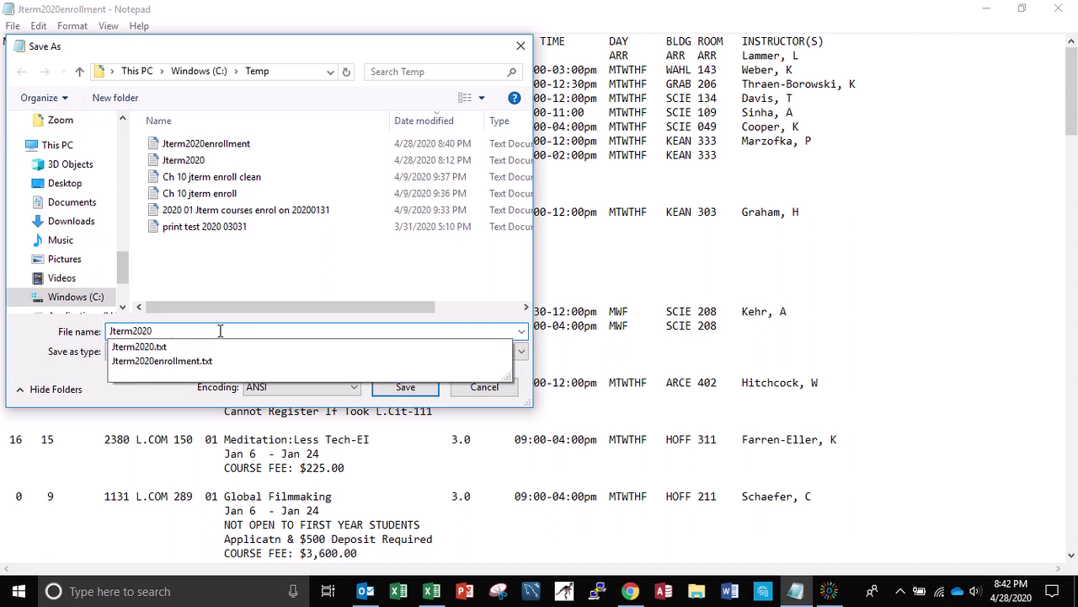
type("clean")
key("Return")
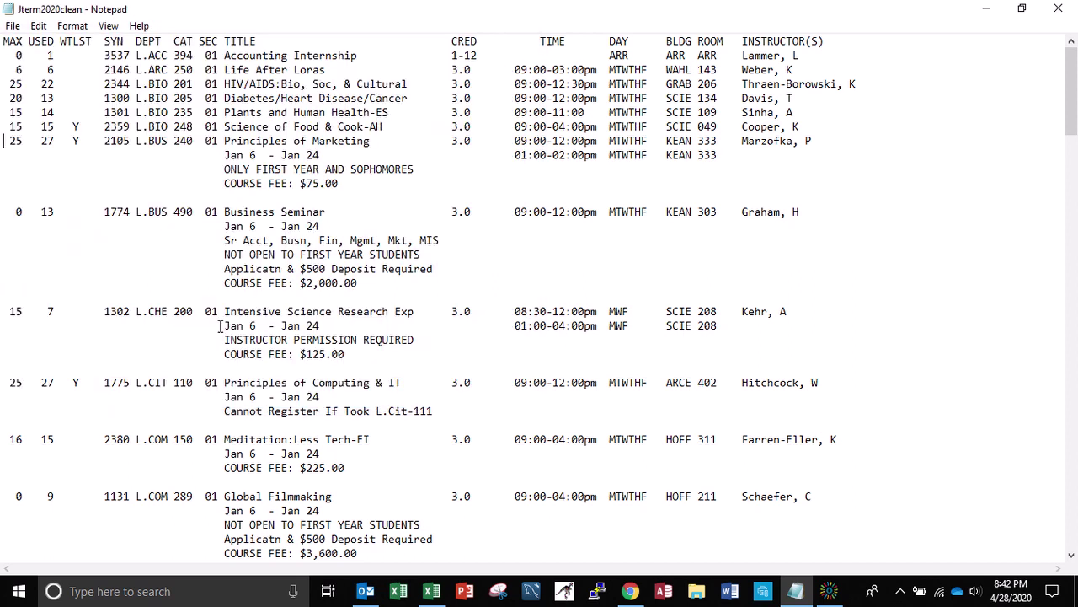
Delete the date, restriction, course fee and blank lines under Principles of Marketing
key("Down")
key("shift+Down")
key("shift+Down")
key("shift+Down")
key("shift+Down")
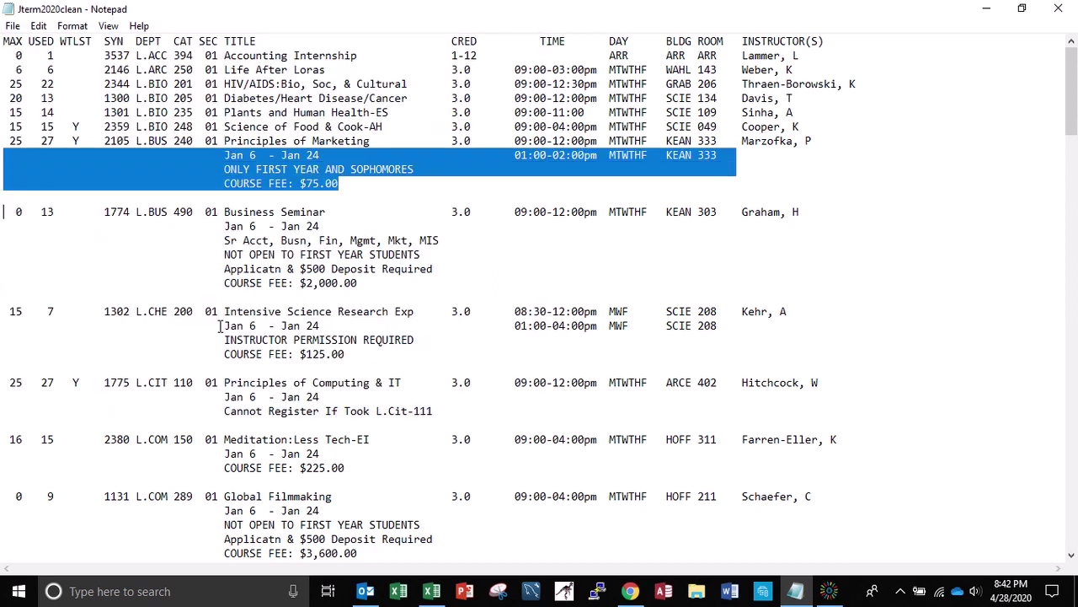
key("Delete")
Delete the date, restriction, deposit, course fee and blank lines under Business Seminar
key("Down")
key("shift+Down")
key("shift+Down")
key("shift+Down")
key("shift+Down")
key("shift+Down")
key("shift+Down")
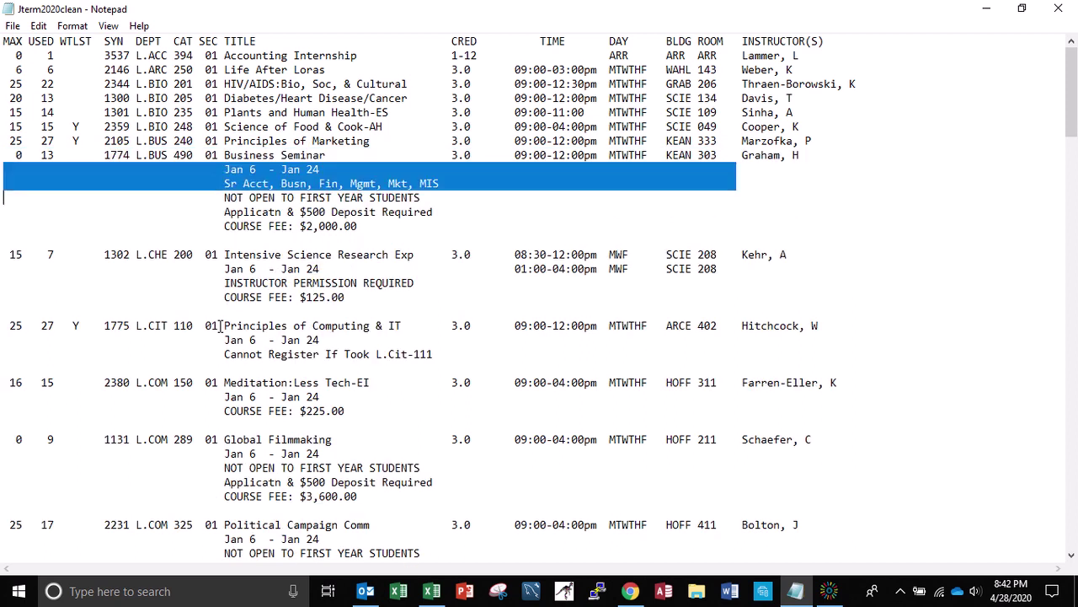
key("Delete")
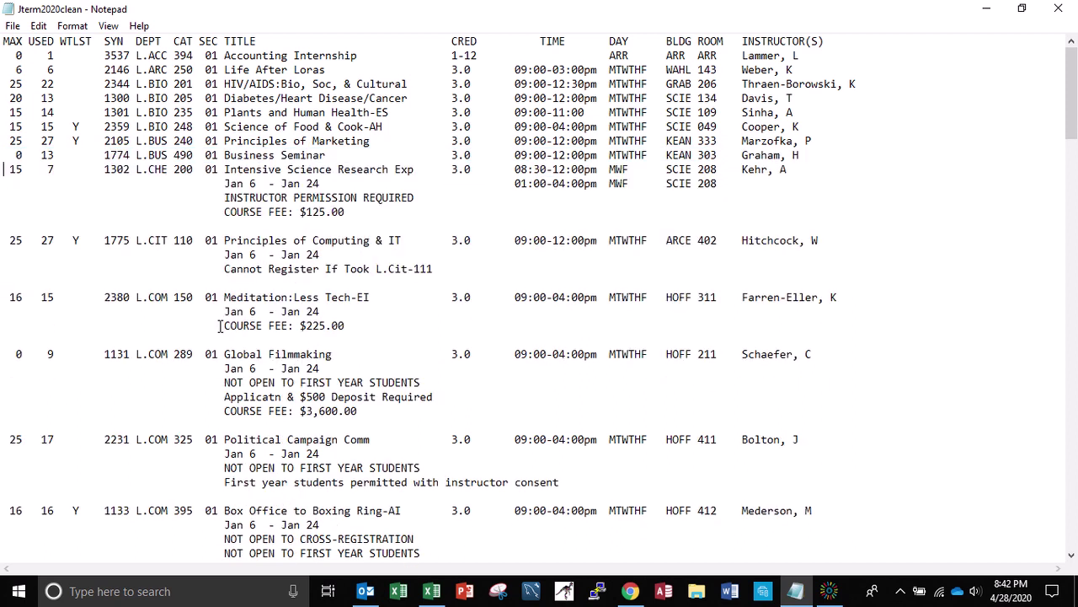
Delete the date, instructor permission, course fee and blank lines under Intensive Science Research Exp
key("ctrl+End")
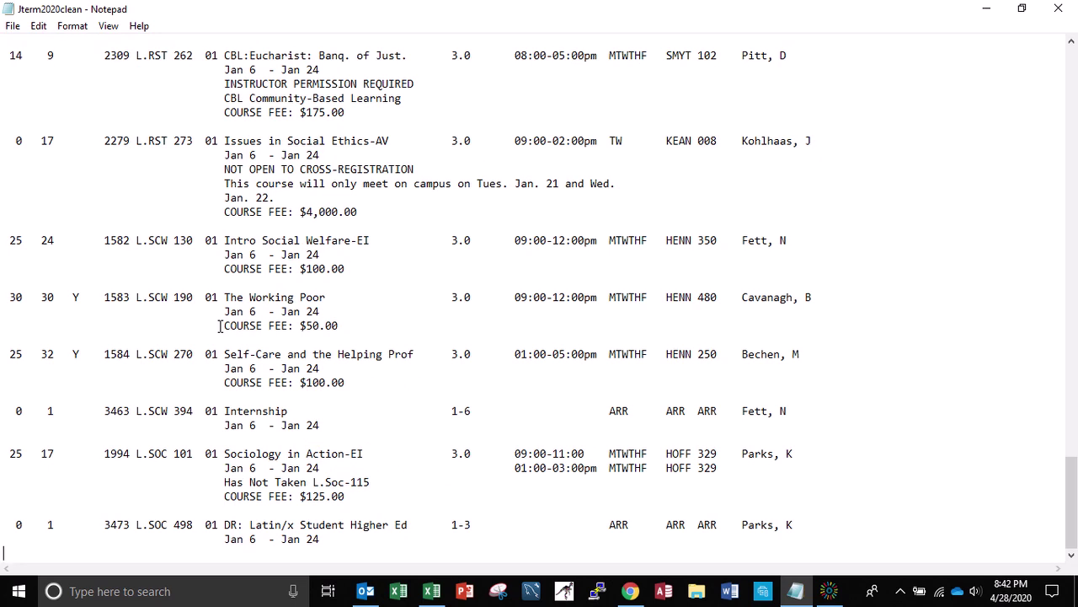
key("ctrl+Home")
key("Down")
key("Down")
key("Down")
key("Down")
key("Down")
key("Down")
key("Down")
key("Down")
key("Down")
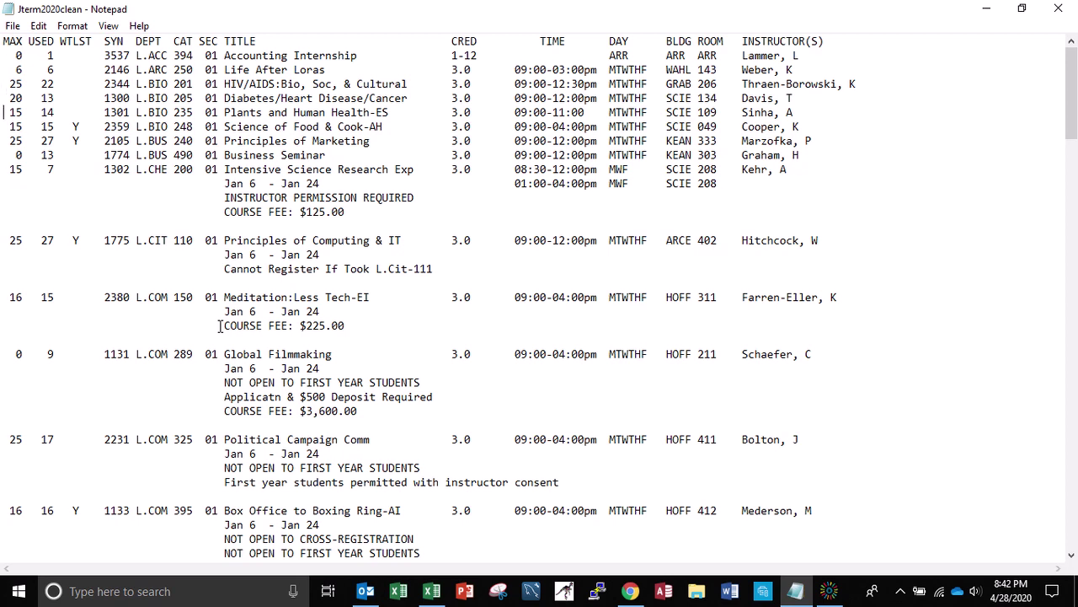
key("shift+Down")
key("shift+Down")
key("shift+Down")
key("shift+Down")
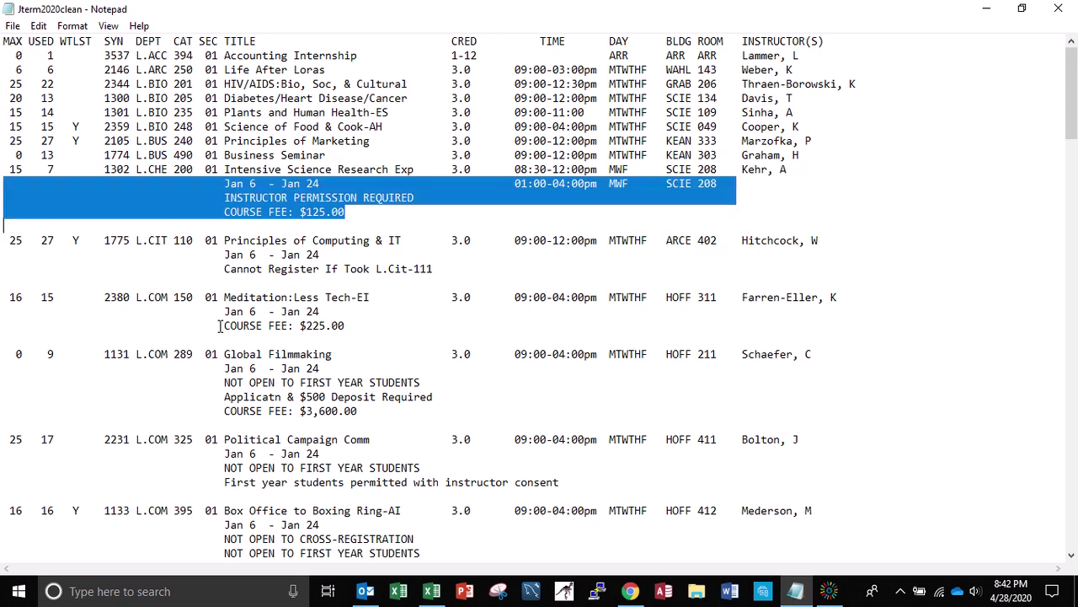
key("Delete")
Delete the extra detail and blank lines under the Principles of Computing & IT and Meditation:Less Tech-EI courses
key("shift+Down")
key("shift+Down")
key("shift+Down")
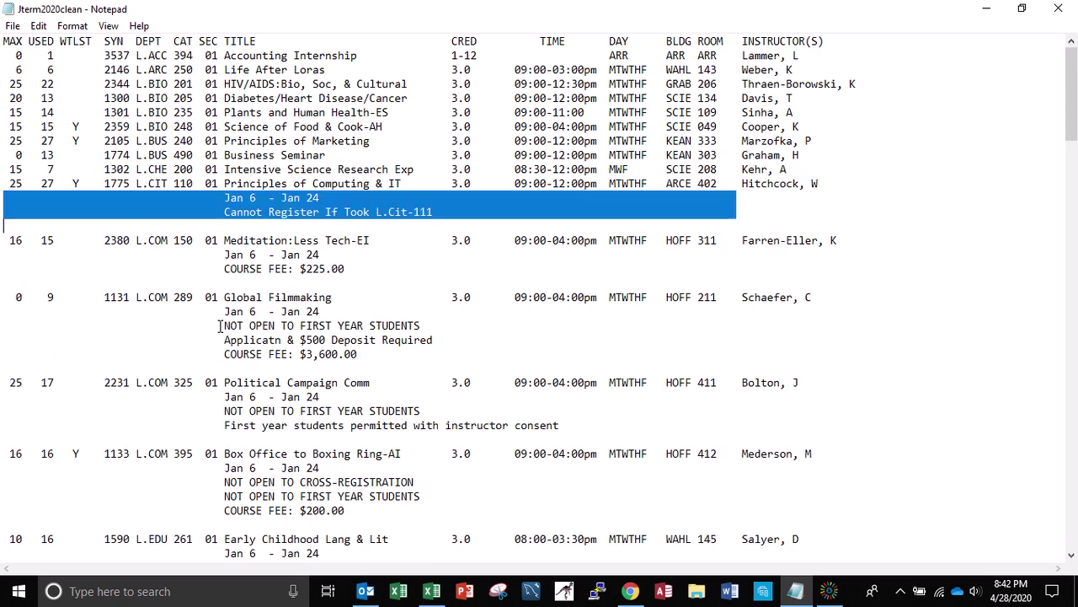
key("Delete")
key("shift+Down")
key("shift+Down")
key("shift+Down")
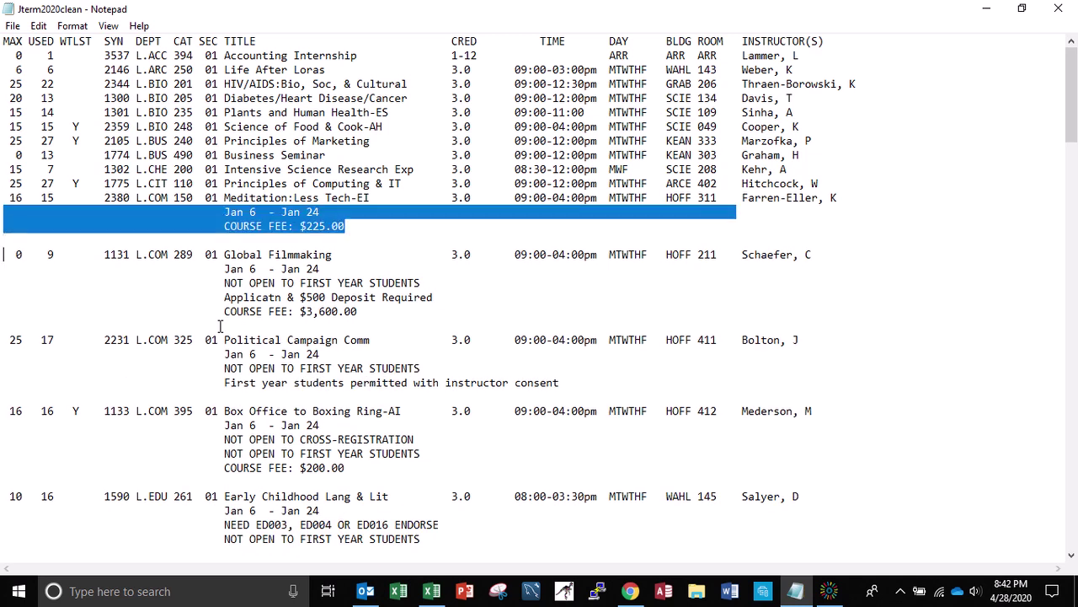
key("Delete")
Delete the date, restriction, deposit, course fee and blank lines under Global Filmmaking
key("shift+Down")
key("shift+Down")
key("shift+Down")
key("shift+Down")
key("shift+Down")
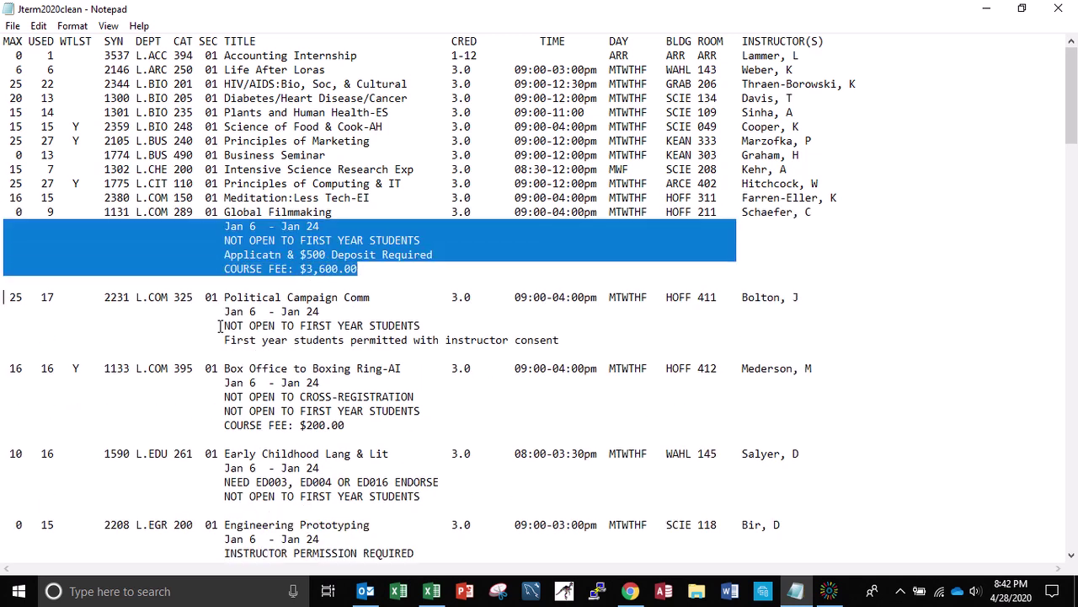
key("Delete")
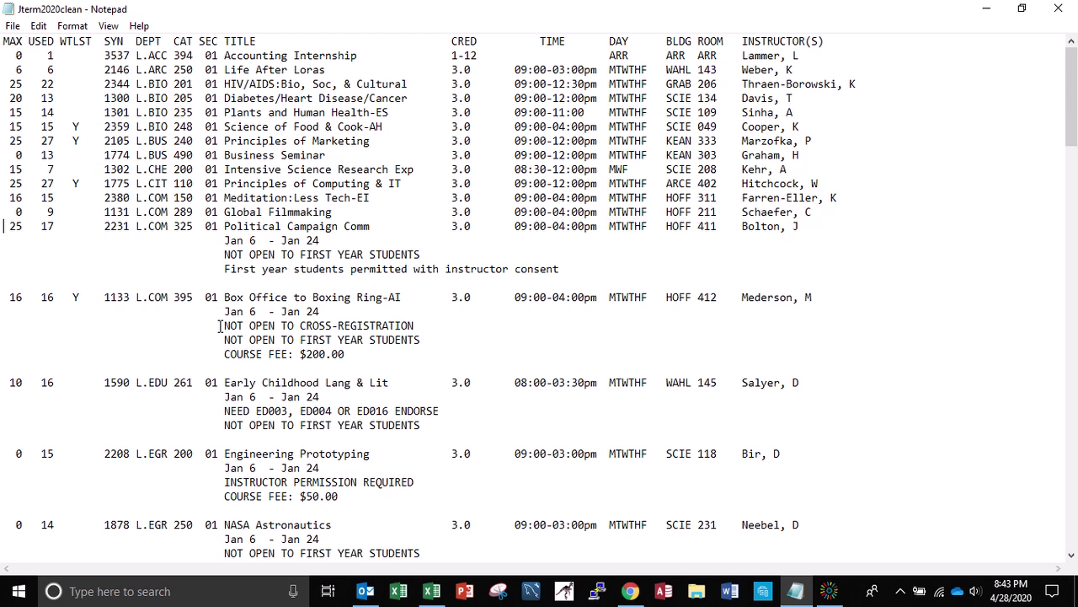
Delete the date, prerequisite, course fee and blank lines under Sociology in Action-EI near the end of the file
key("ctrl+End")
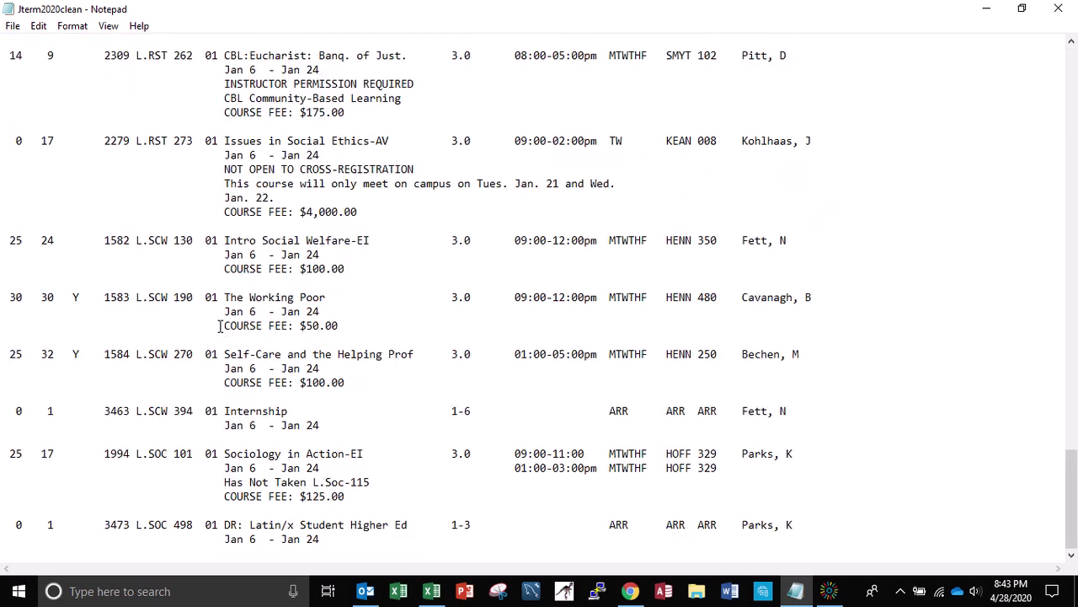
key("Up")
key("Up")
key("Up")
key("Up")
key("Up")
key("Up")
key("Down")
key("shift+Down")
key("shift+Down")
key("shift+Down")
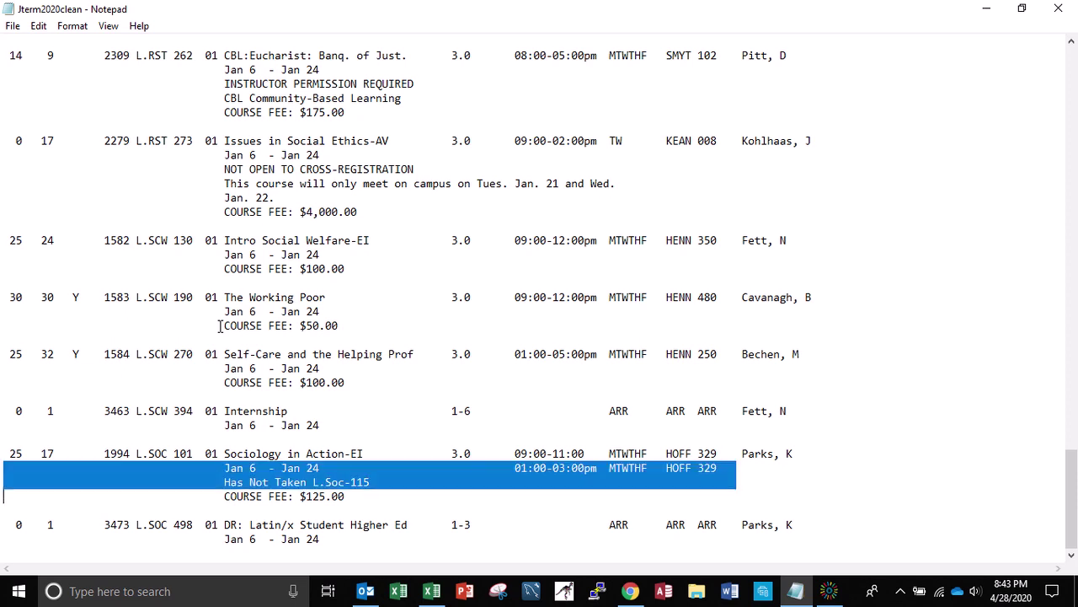
key("Delete")
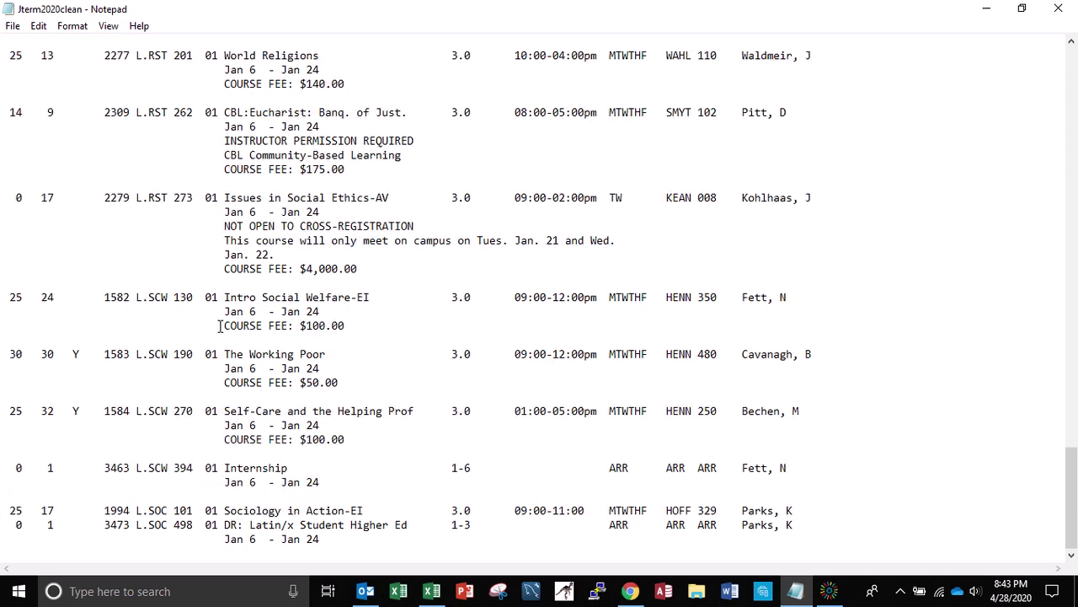
Remove the date line and trailing blank line after DR: Latin/x Student Higher Ed, and save the file
key("Down")
key("shift+Down")
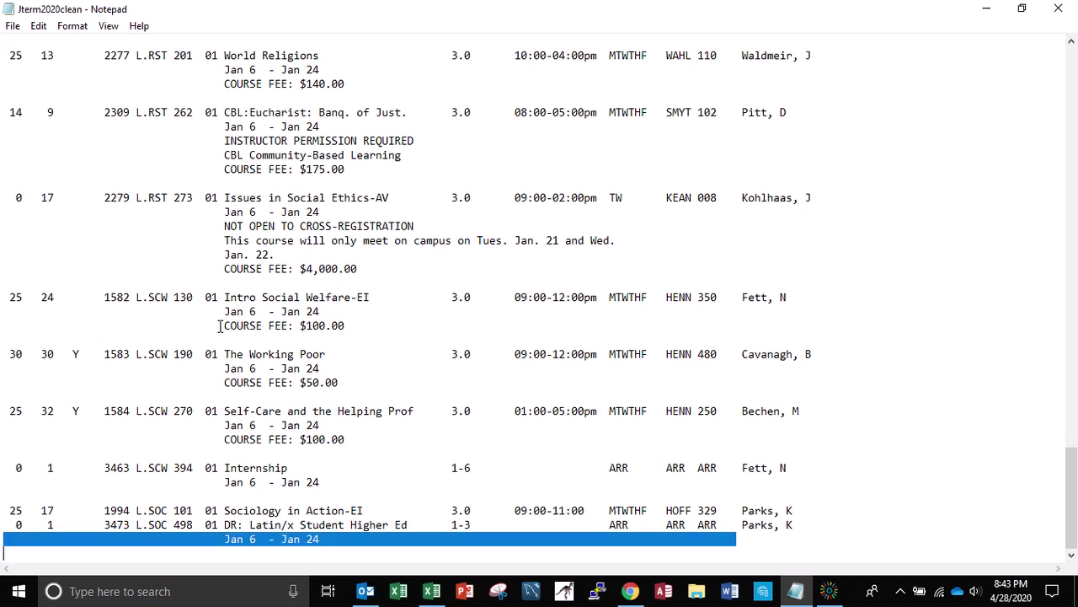
key("Up")
key("Up")
key("Down")
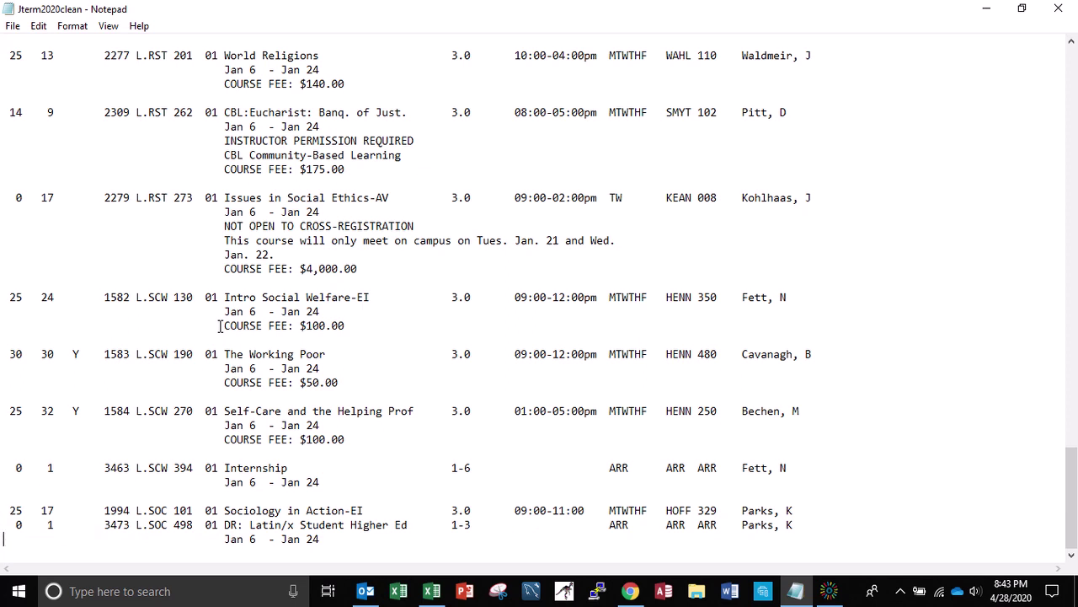
key("shift+Down")
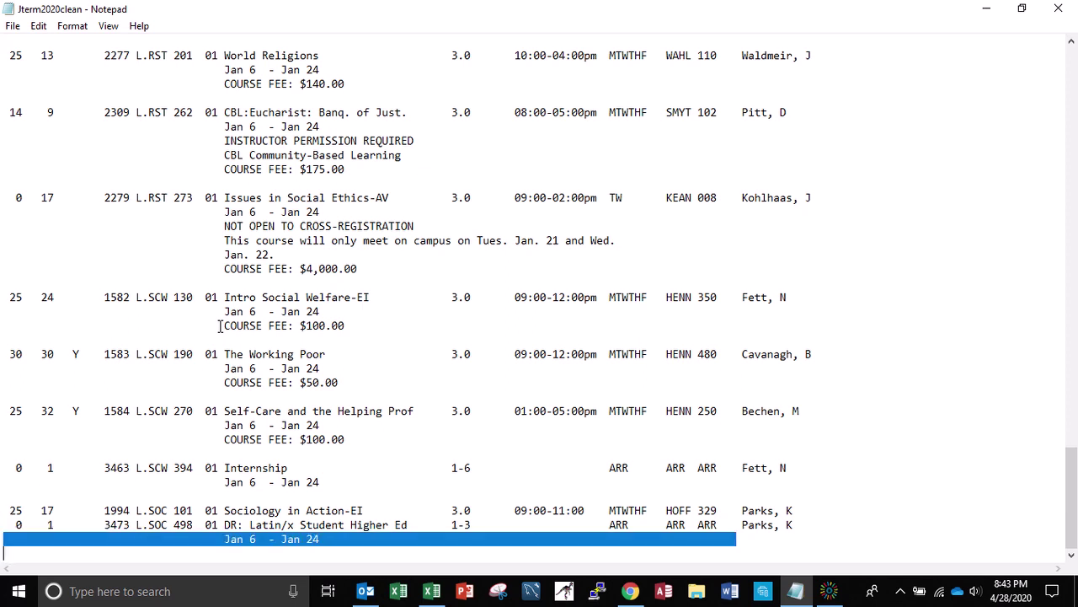
key("Delete")
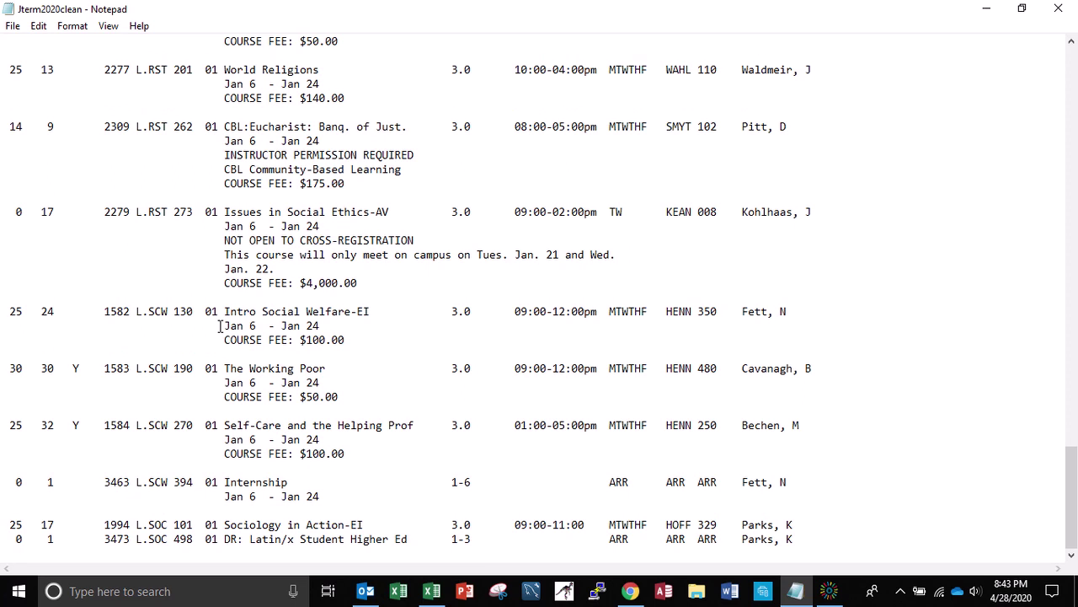
key("BackSpace")
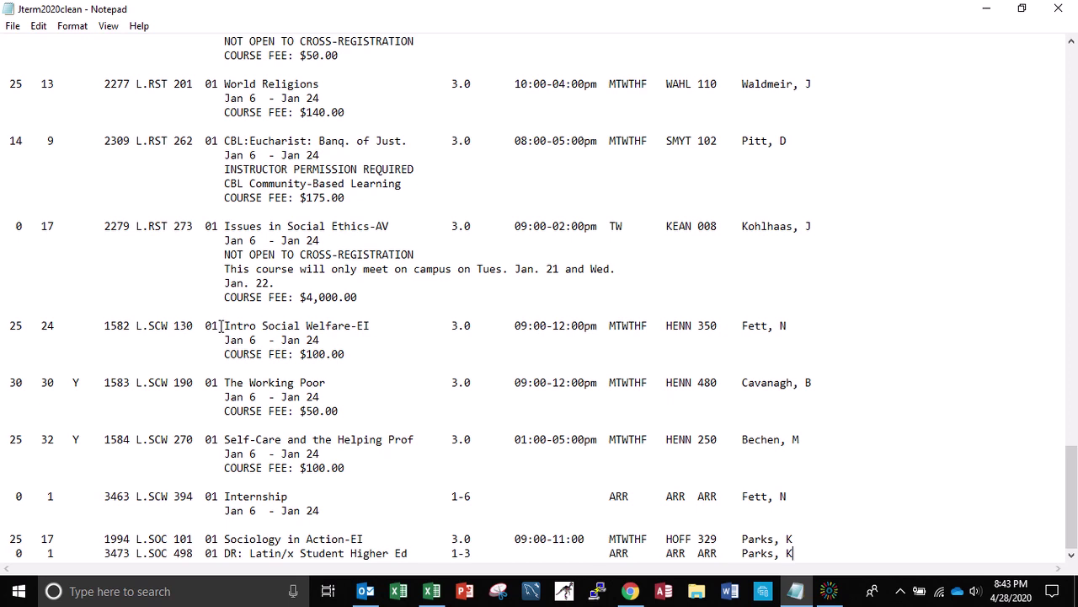
left_click(13, 27)
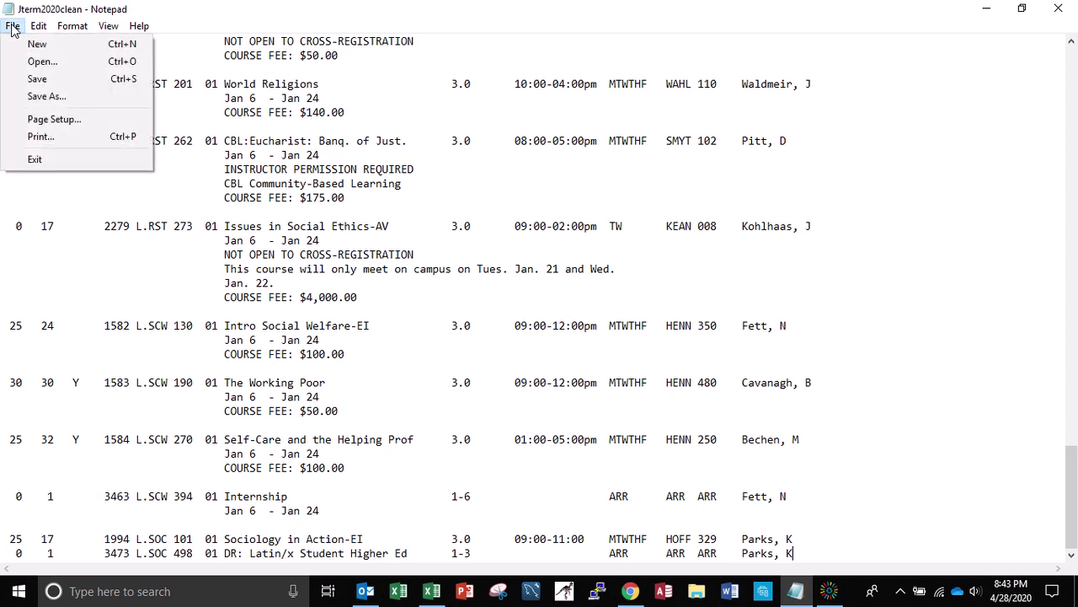
left_click(35, 78)
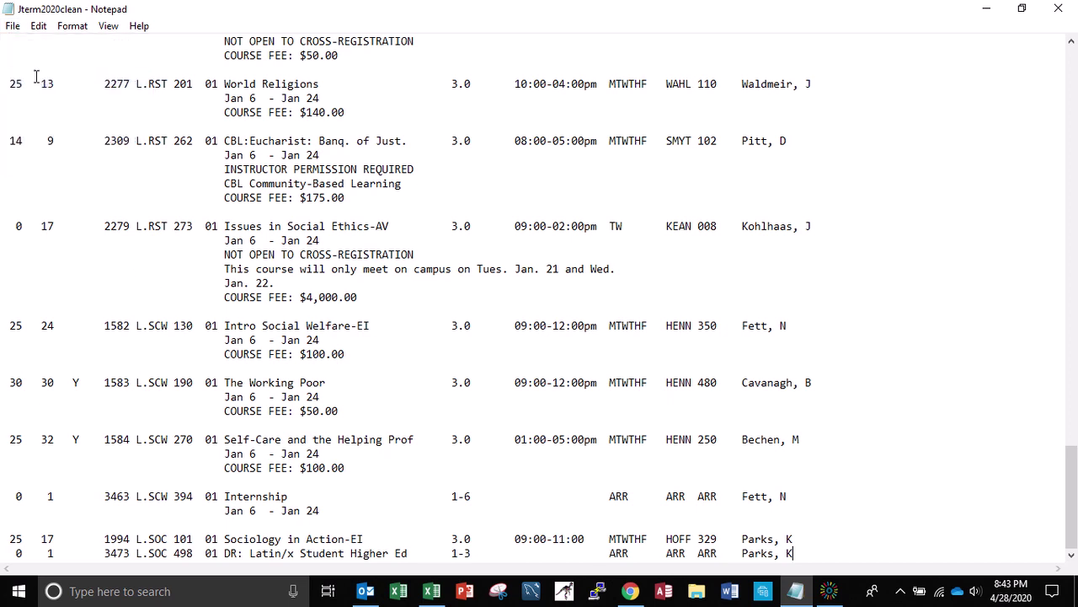
Examine the cleaned course rows from the start of the file down to Political Campaign Comm
key("ctrl+Home")
key("Down")
key("Down")
key("Down")
key("Down")
key("Down")
key("Down")
key("Down")
key("Down")
key("Down")
key("Down")
key("Down")
key("Down")
key("Down")
key("Down")
key("Down")
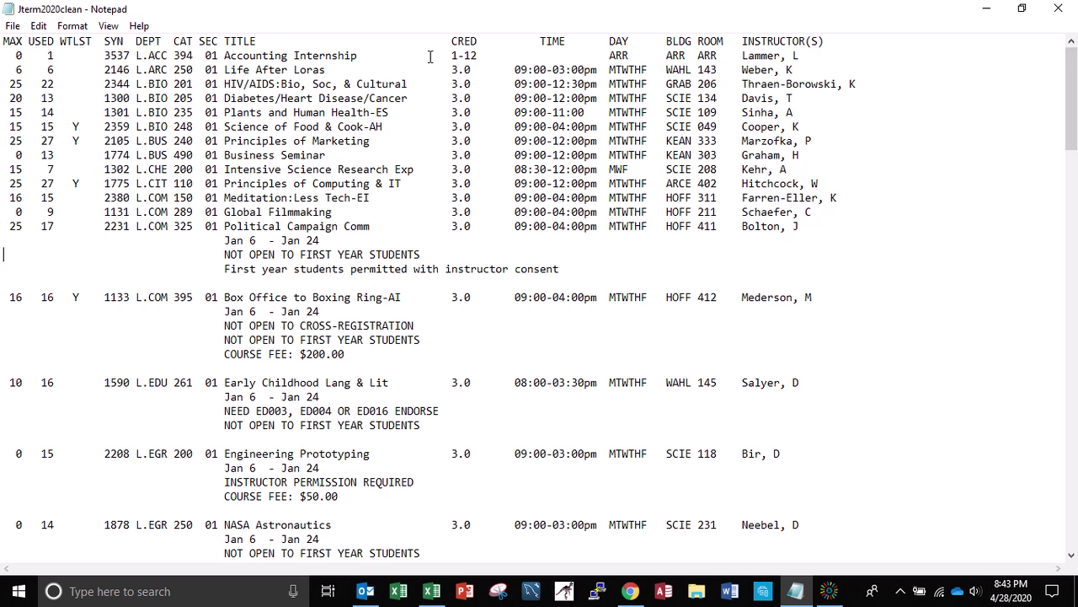
Close the text file, switch to Excel and browse to the C: drive's Temp folder for a file to open
left_click(1058, 11)
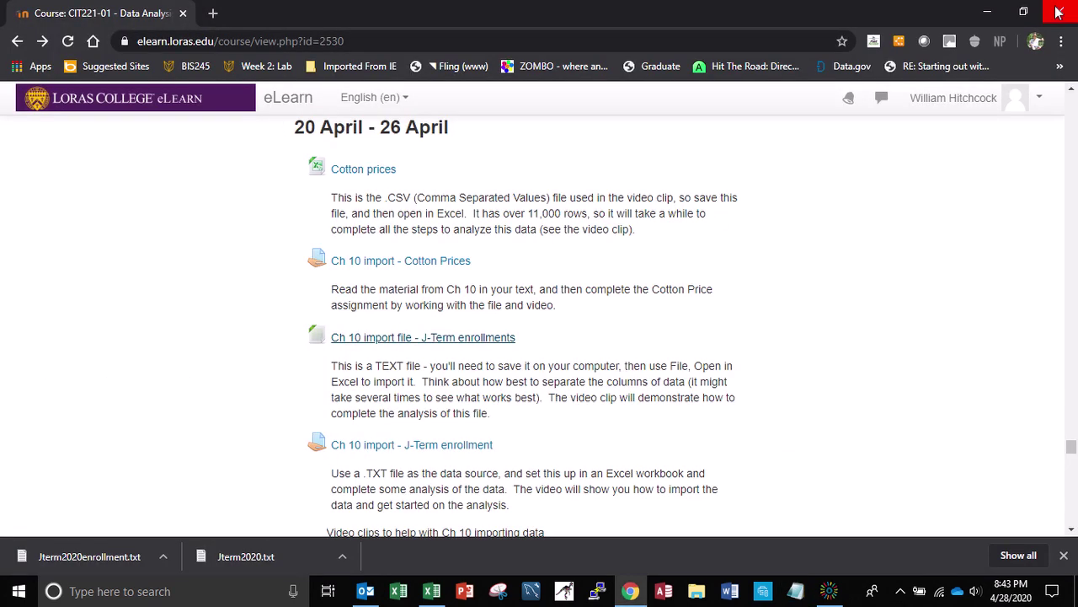
left_click(431, 591)
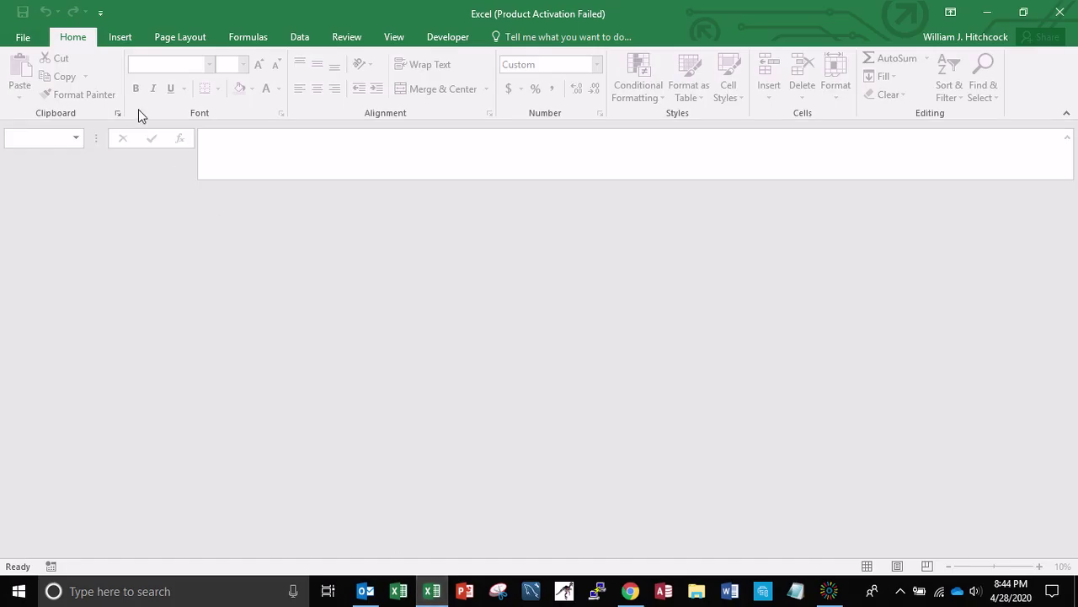
left_click(23, 37)
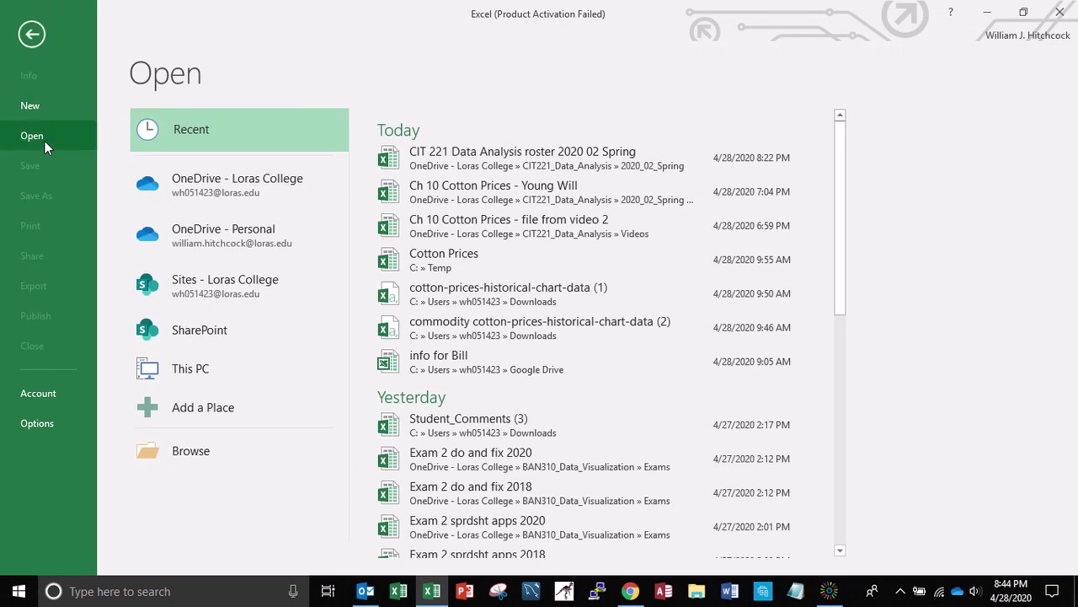
left_click(177, 453)
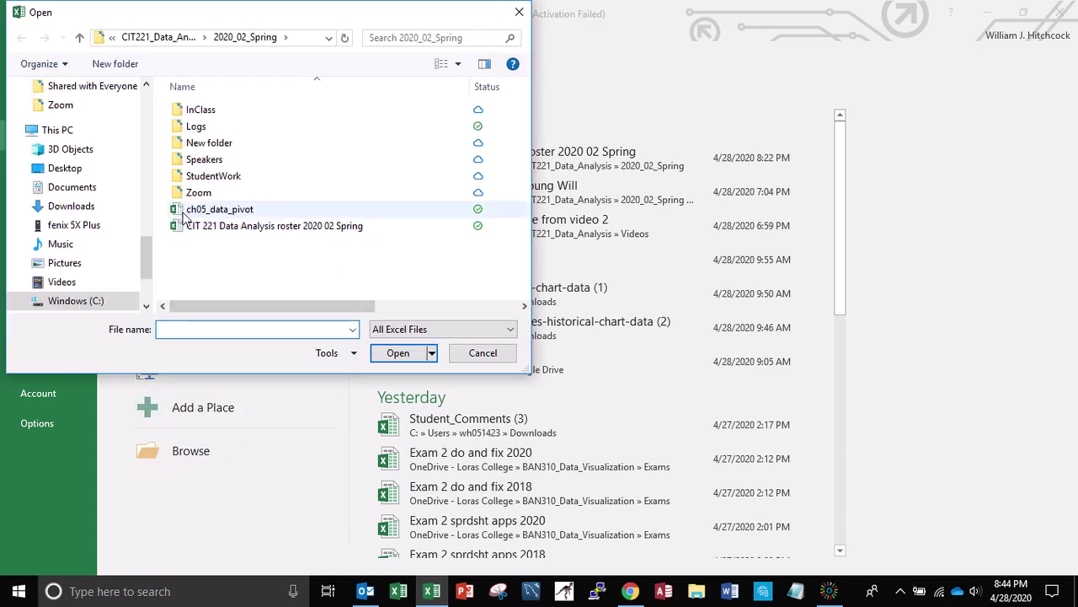
left_click(76, 301)
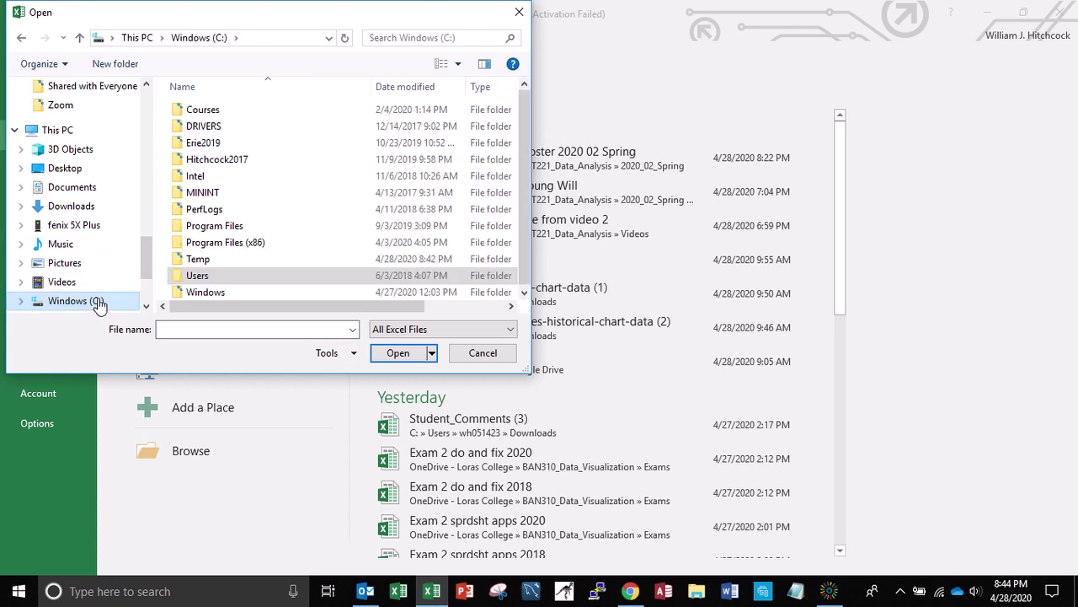
left_click(187, 263)
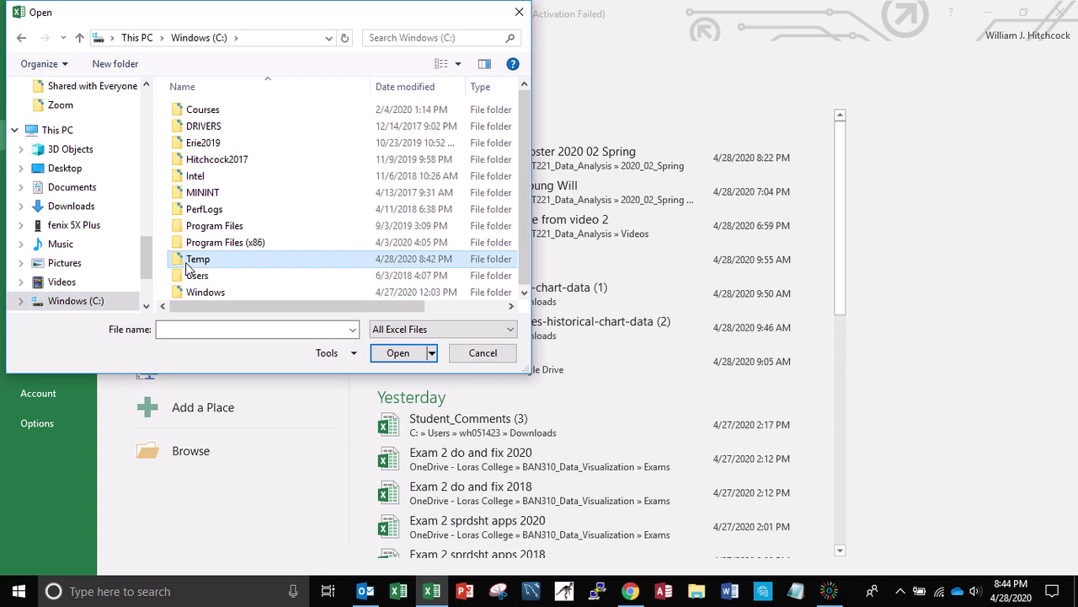
double_click(186, 263)
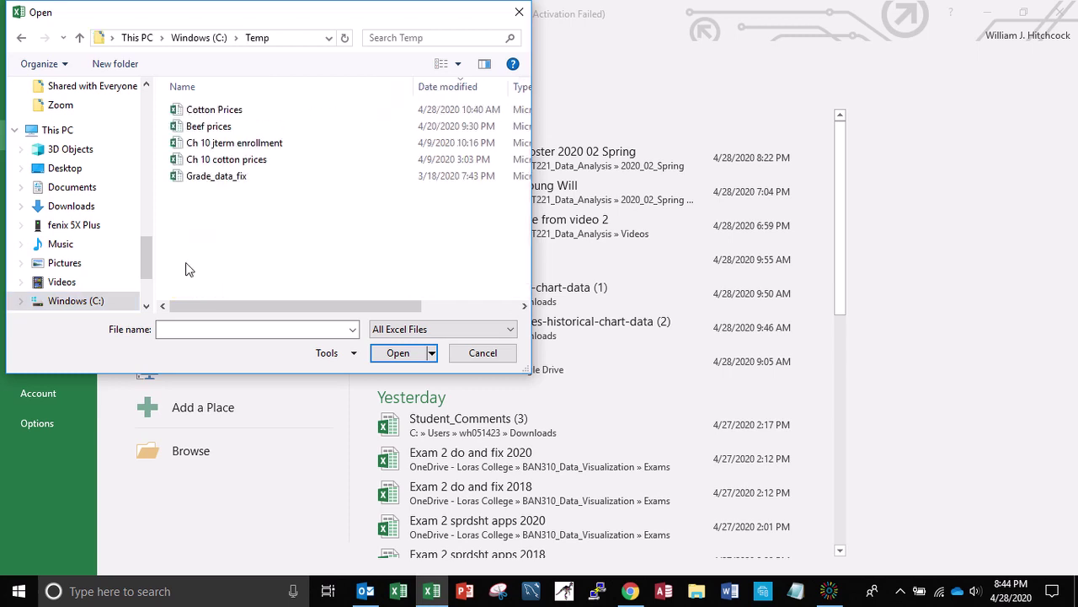
List only text files in the Temp folder and open Ch 10 jterm enroll clean for import
left_click(393, 330)
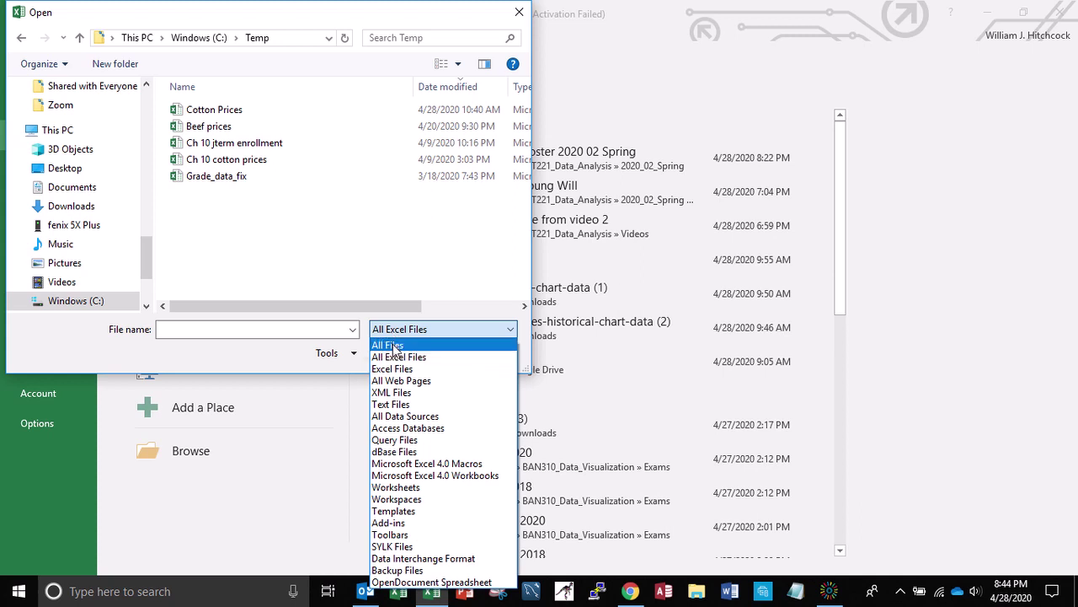
left_click(393, 345)
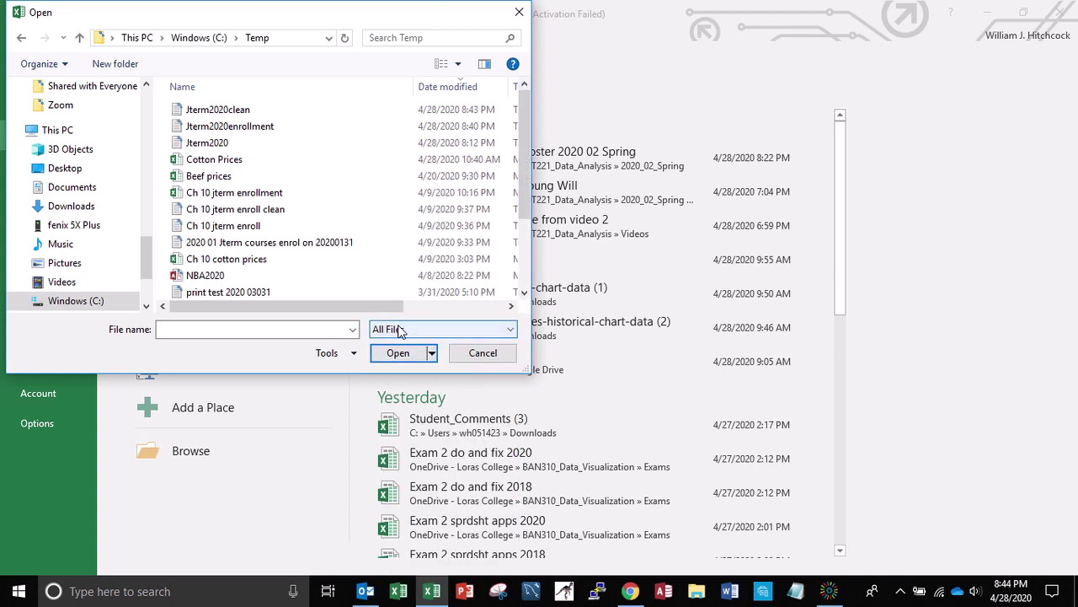
left_click(400, 330)
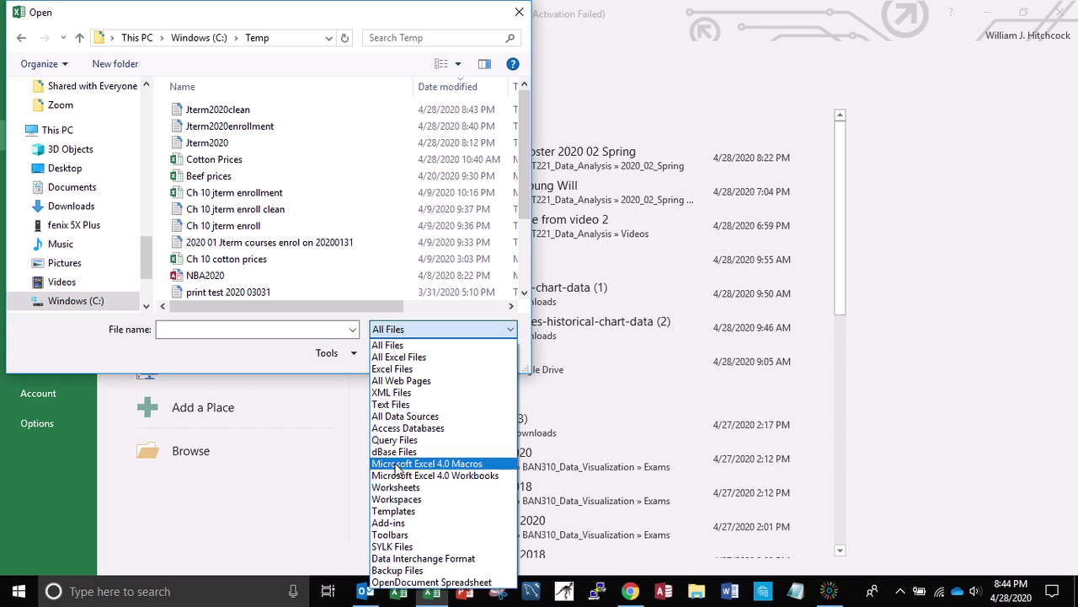
left_click(407, 405)
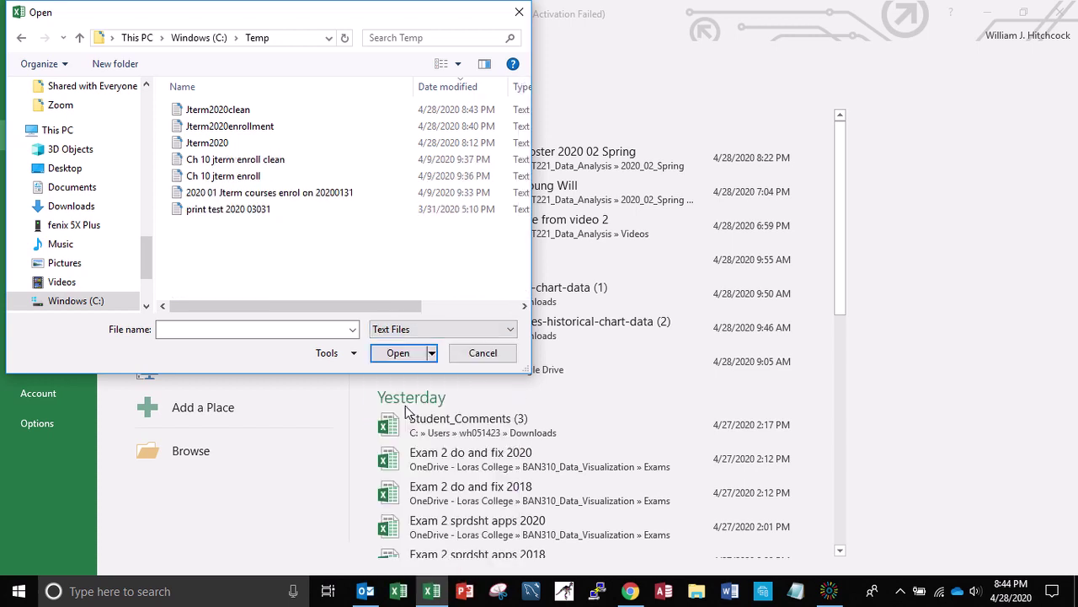
left_click(250, 162)
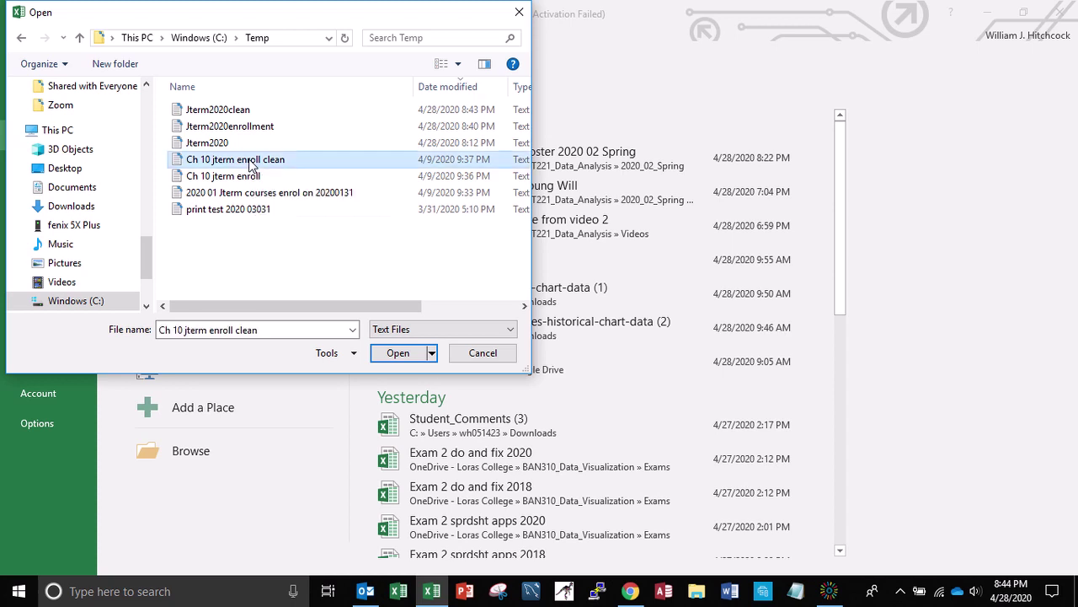
left_click(396, 352)
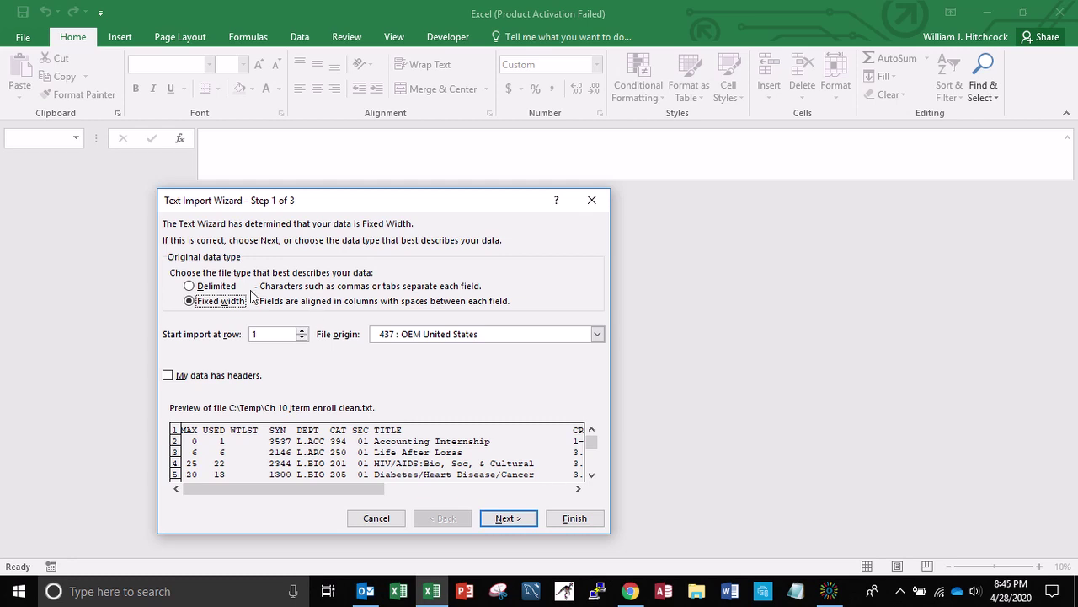
Keep Fixed width as the original data type and continue to the column break settings
left_click(189, 286)
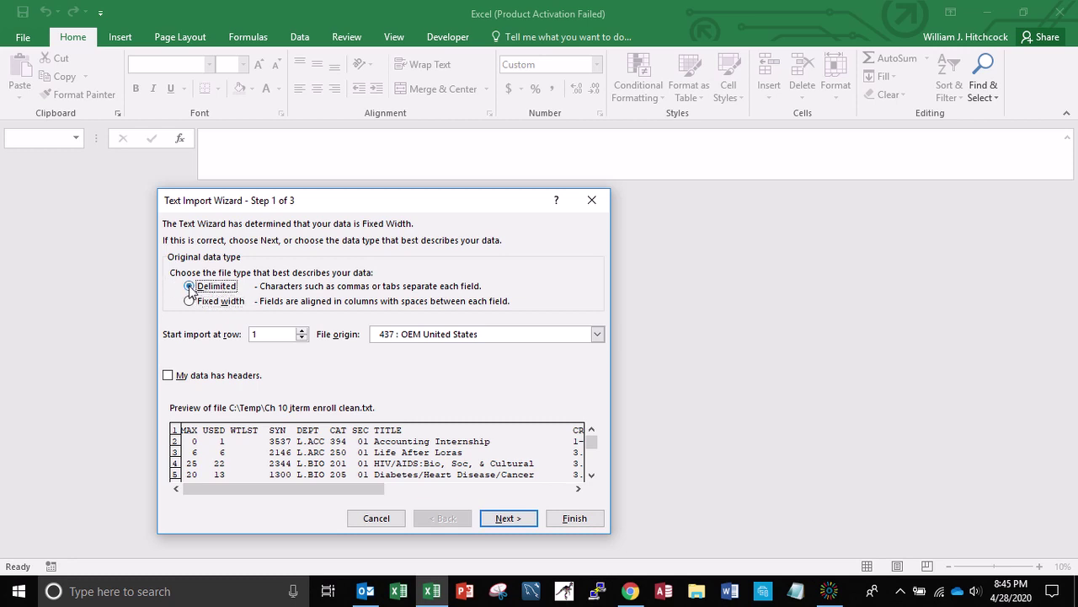
left_click(189, 301)
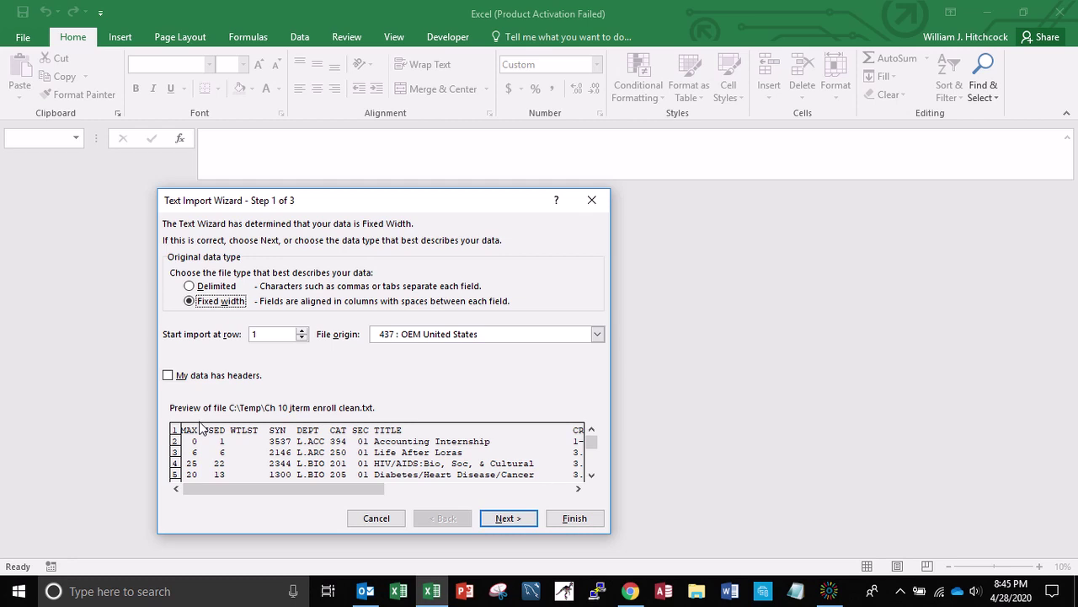
left_click(509, 519)
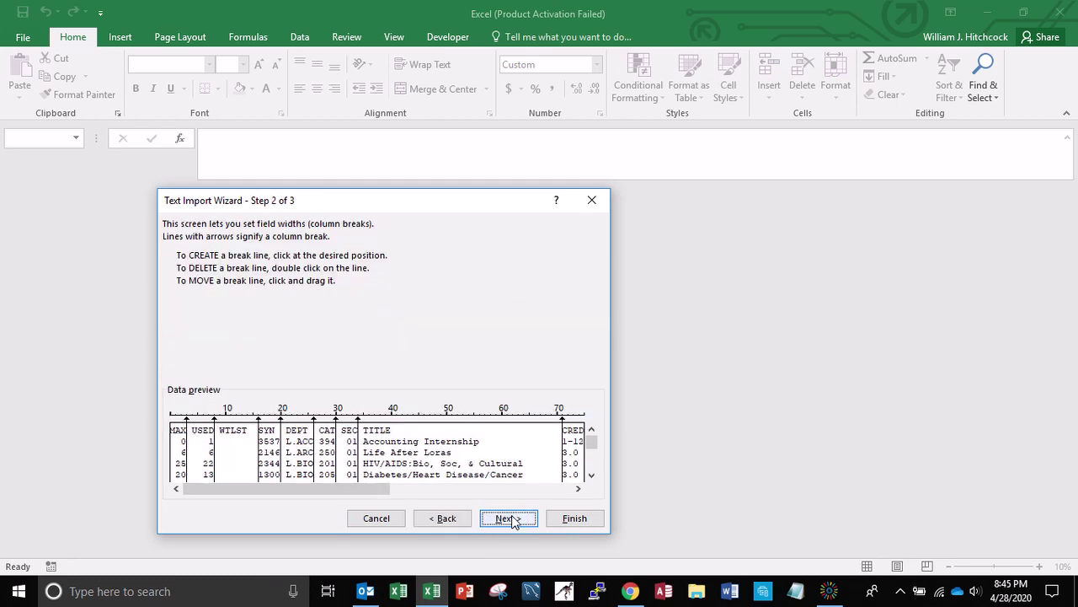
Add column breaks at positions 72 and 73, on both sides of the separator in the CRED values
left_click_drag(484, 202, 481, 81)
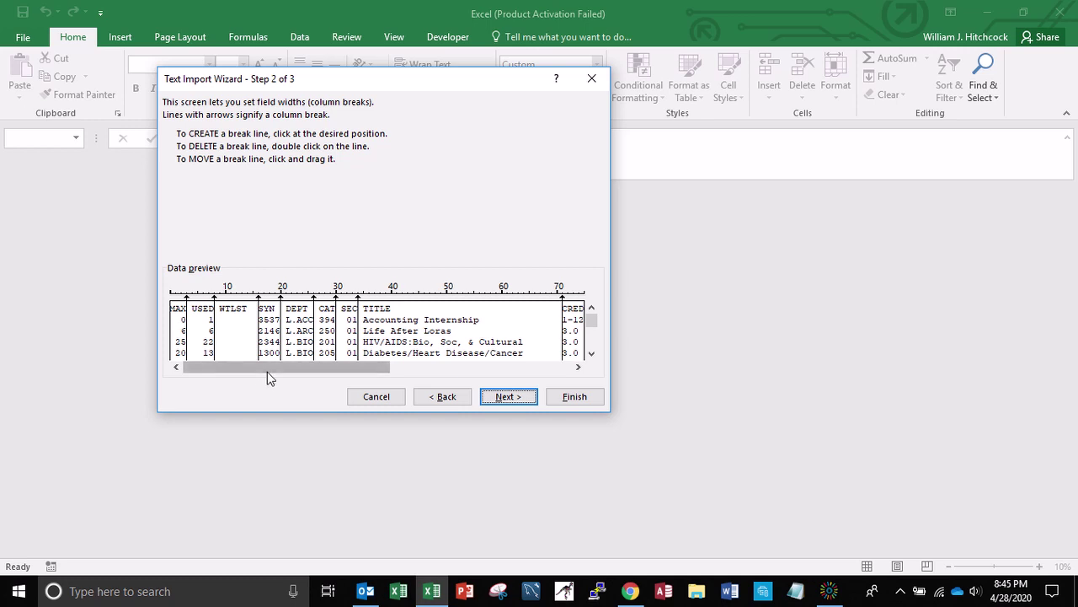
left_click_drag(271, 371, 298, 365)
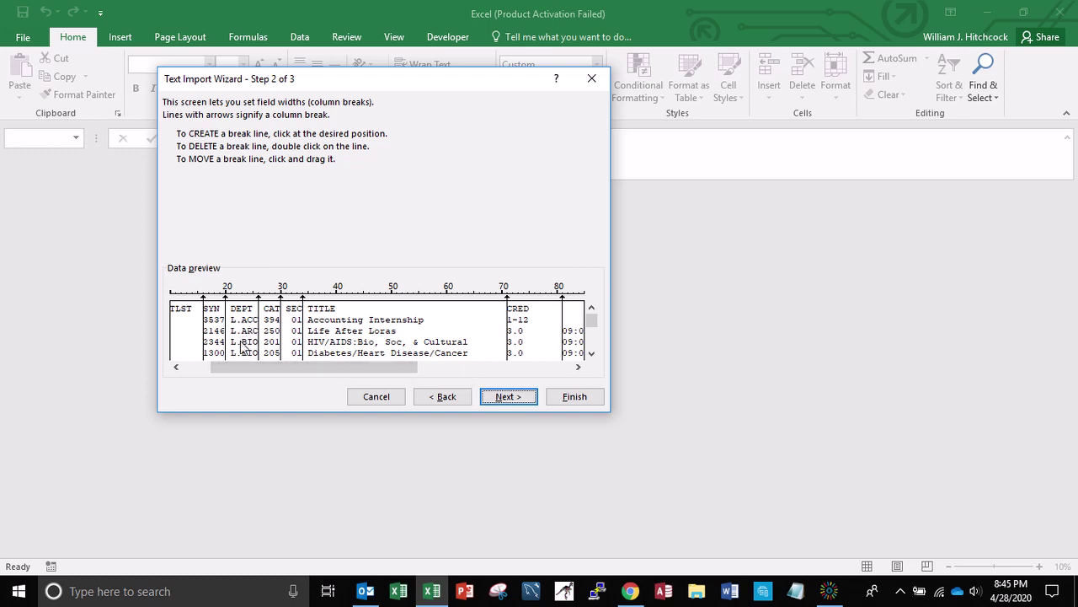
left_click(242, 316)
double_click(244, 300)
left_click(517, 329)
left_click(512, 323)
Check the column breaks against the remaining course rows in the import preview
left_click(592, 354)
left_click(592, 354)
left_click(592, 353)
left_click(593, 354)
left_click(593, 354)
left_click(592, 353)
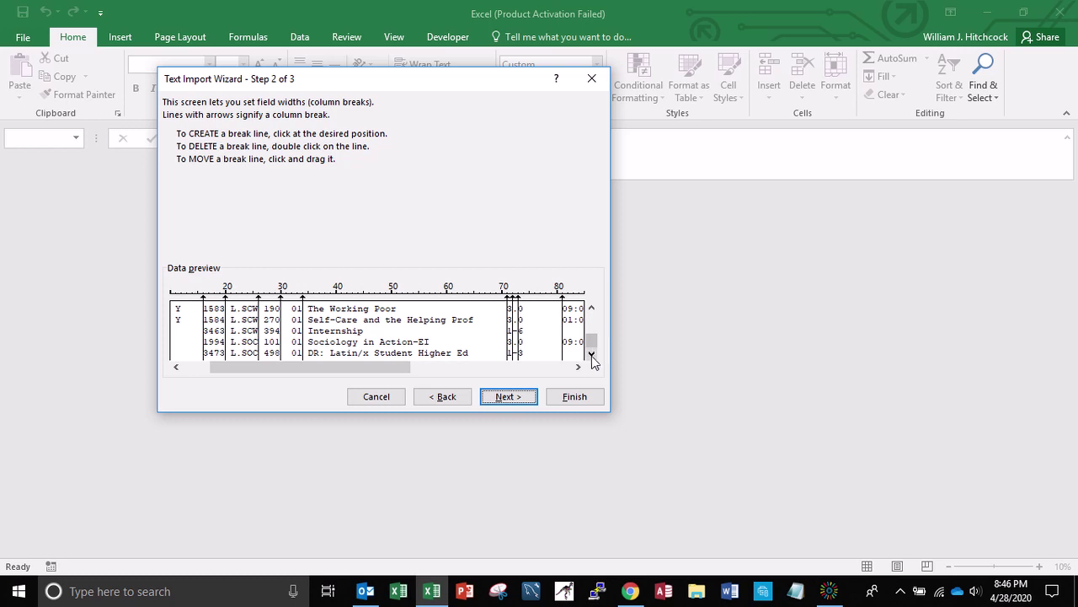
left_click_drag(593, 343, 592, 311)
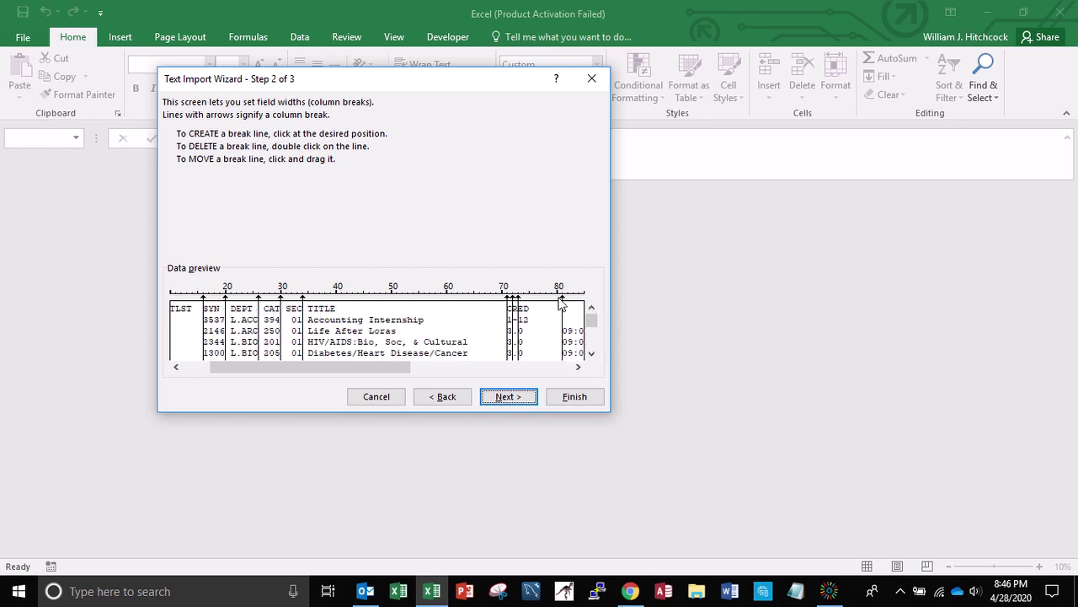
Add column breaks around the TIME hyphen at positions 86 and 87, and before the am/pm suffix at 92
left_click(578, 367)
left_click(577, 367)
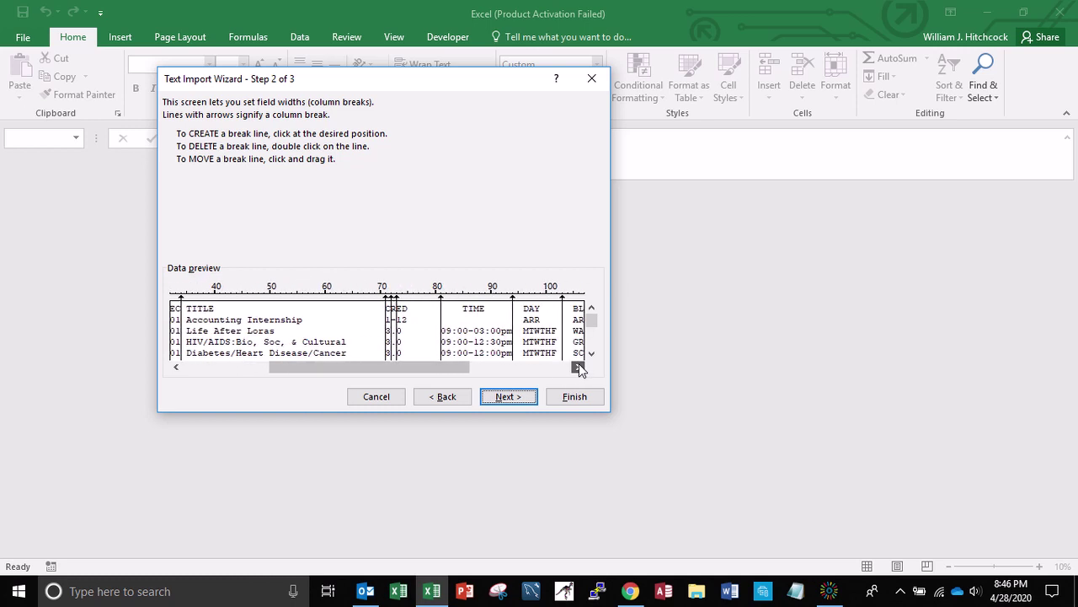
left_click(430, 332)
left_click(435, 334)
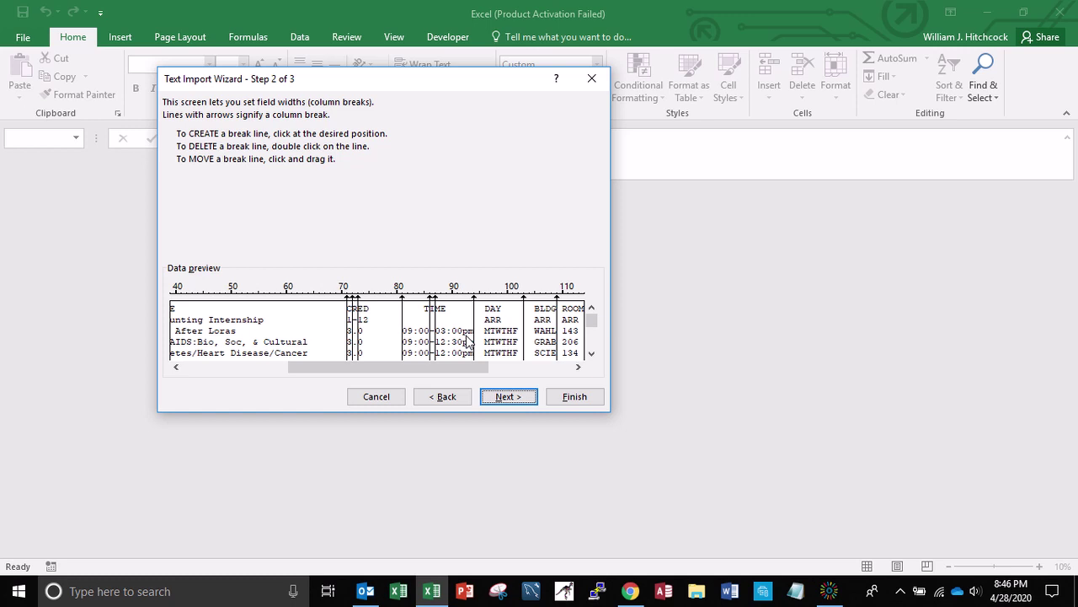
left_click(468, 341)
left_click_drag(469, 331, 462, 332)
Check the break lines through the INSTRUCTOR(S) field and finish the import with General column formats
left_click(577, 367)
left_click_drag(577, 369, 577, 369)
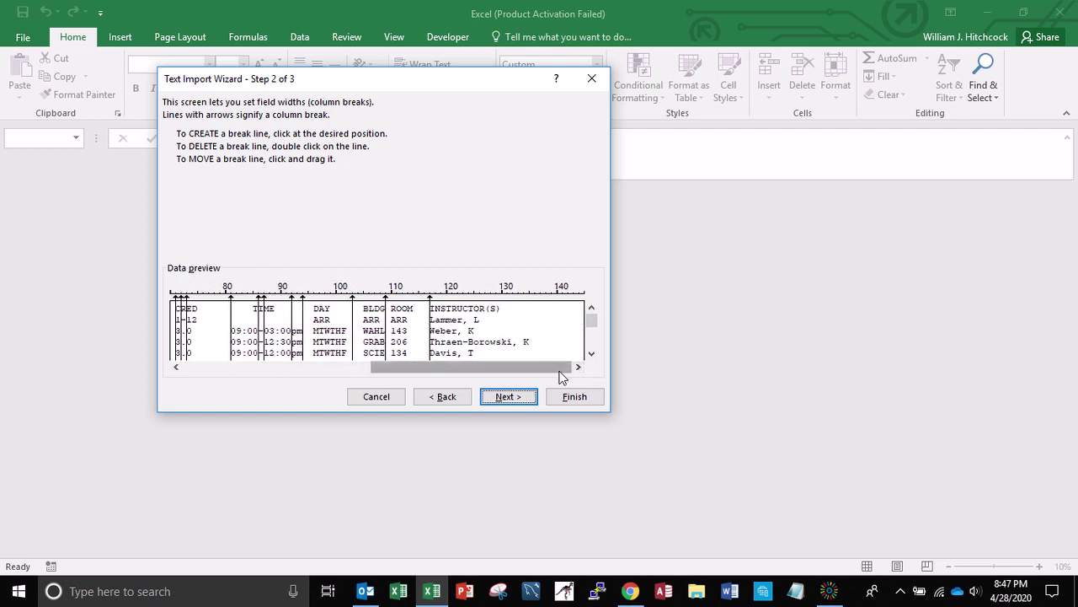
left_click(516, 399)
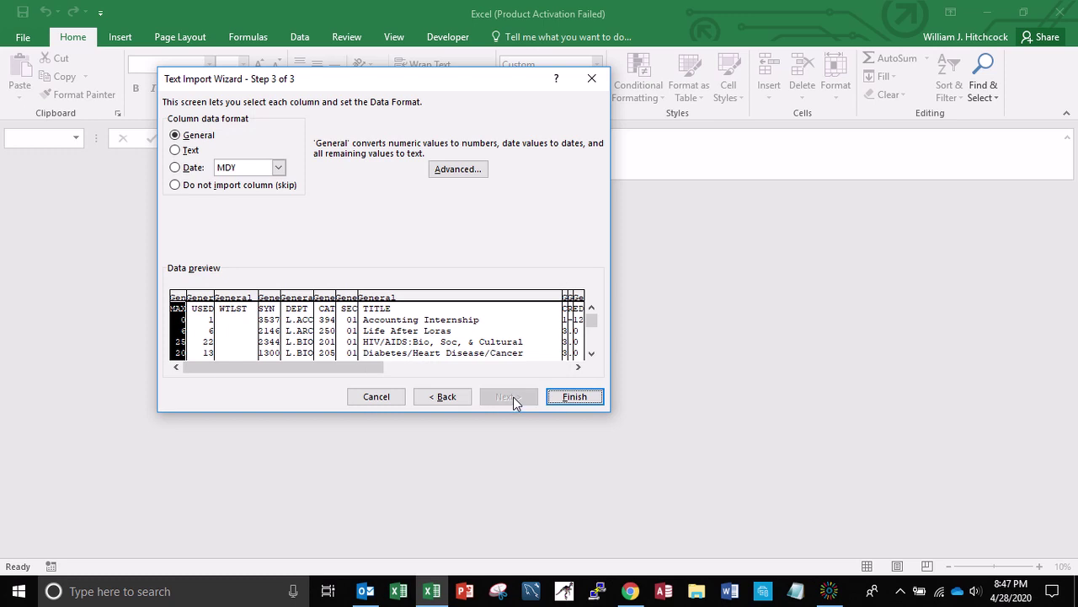
left_click(576, 398)
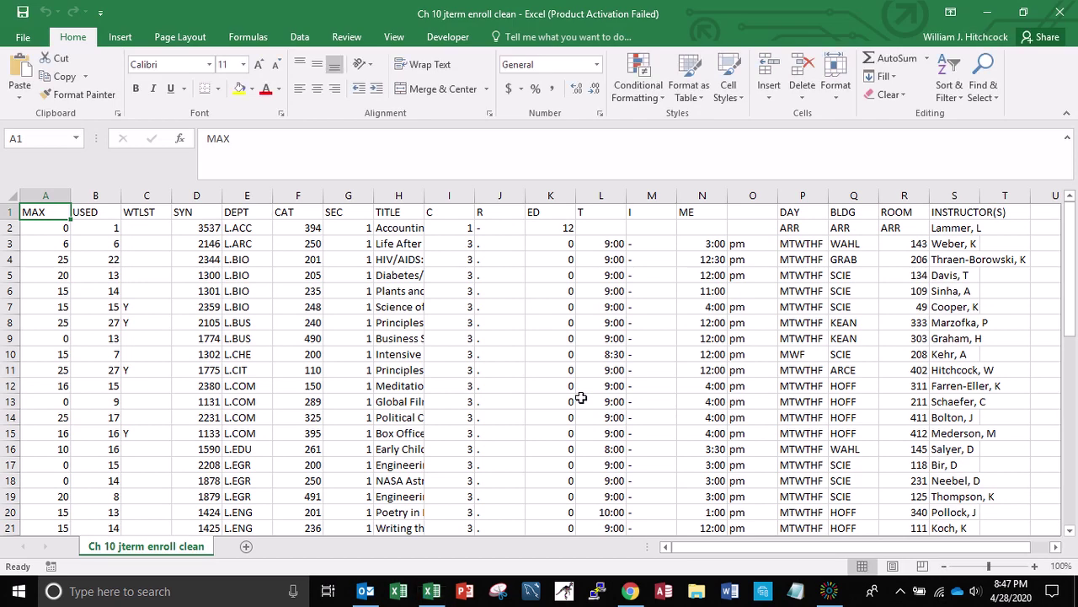
Insert a blank column in front of the MAX column
left_click(1038, 570)
left_click(1037, 570)
left_click(1038, 569)
left_click(1038, 569)
left_click(1038, 570)
left_click(1038, 569)
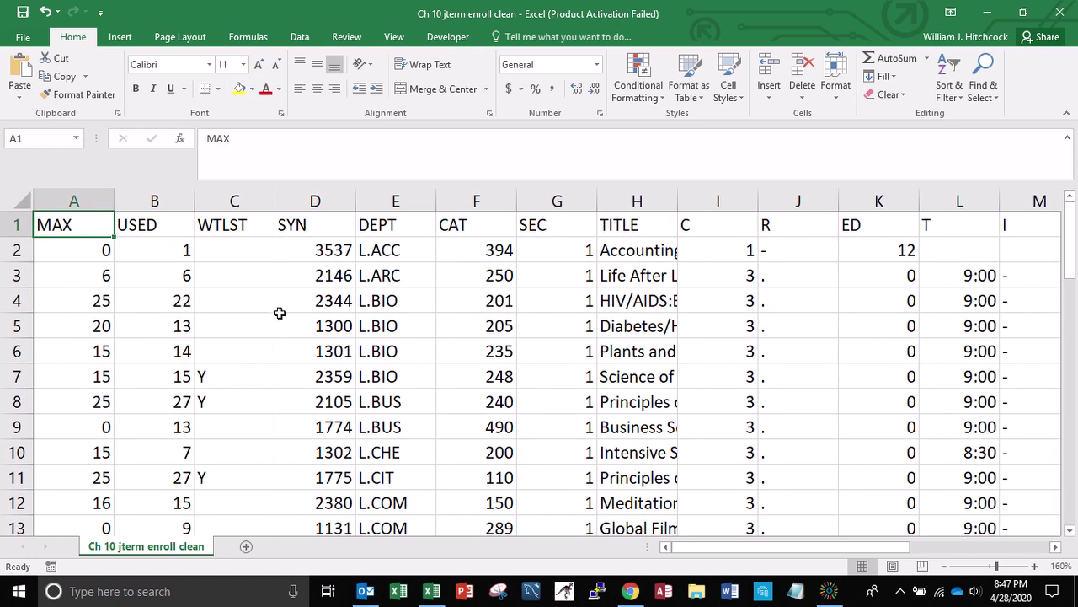
left_click(65, 197)
right_click(67, 199)
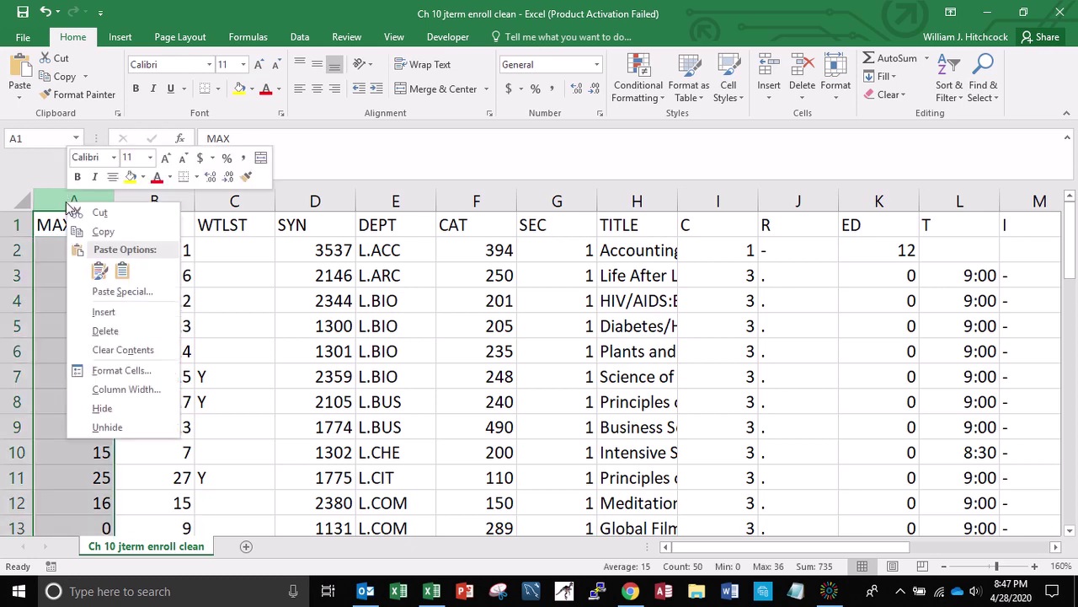
left_click(108, 312)
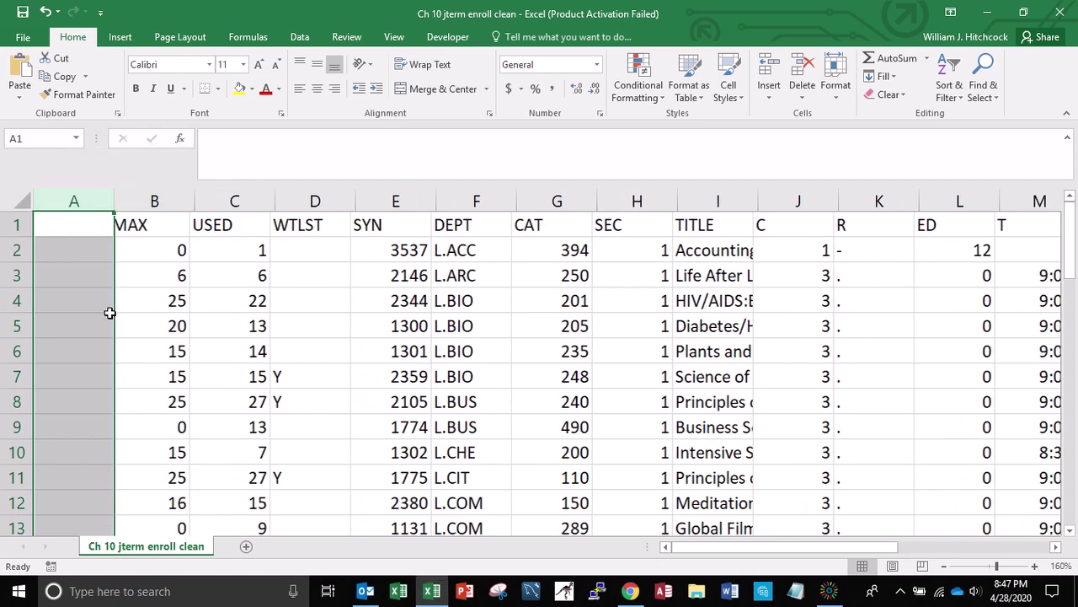
Enter the header OBS in cell A1 of the new column
left_click(83, 225)
type("Seq")
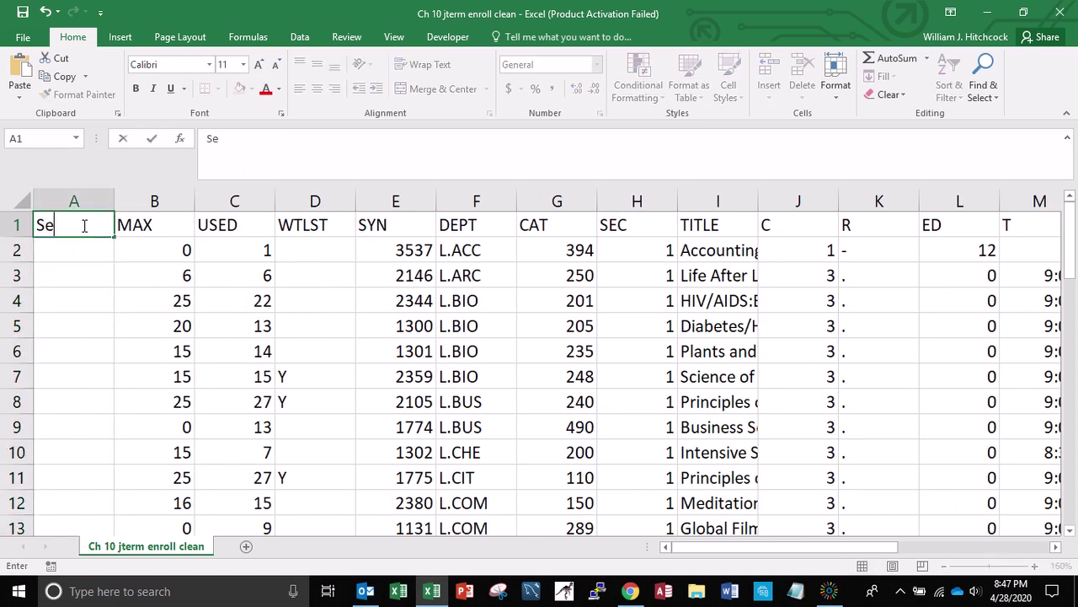
key("BackSpace")
key("BackSpace")
key("BackSpace")
type("OBS")
key("Return")
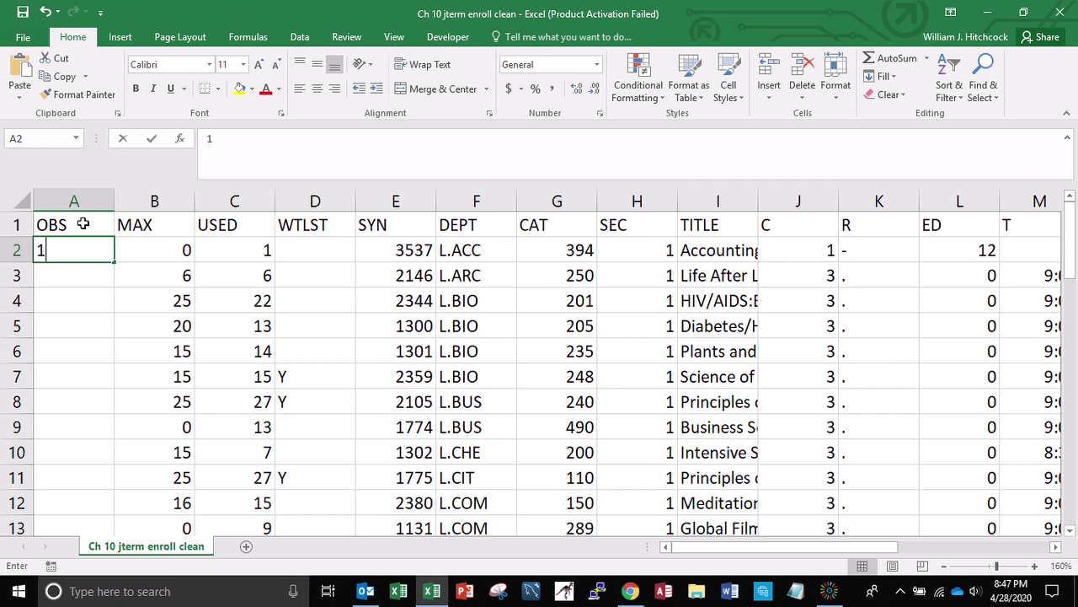
Number the first three courses 1, 2 and 3 in cells A2 to A4
type("1")
key("Return")
type("2")
key("Return")
type("3")
key("Return")
Format the numbers in A2:A4 with the comma style and no decimal places
key("Up")
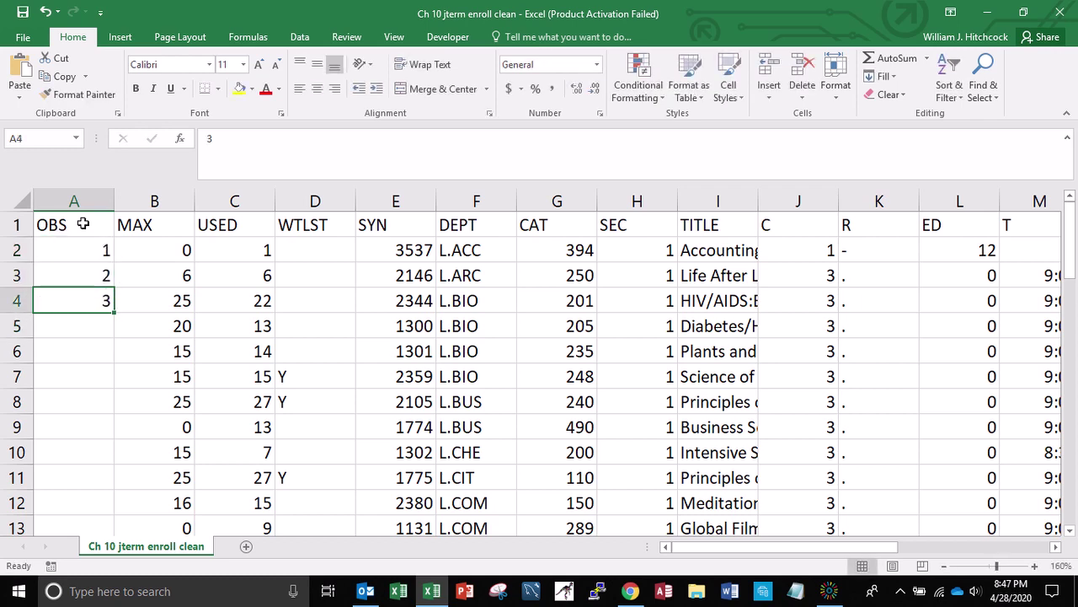
key("Up")
key("Up")
key("shift+Down")
key("shift+Down")
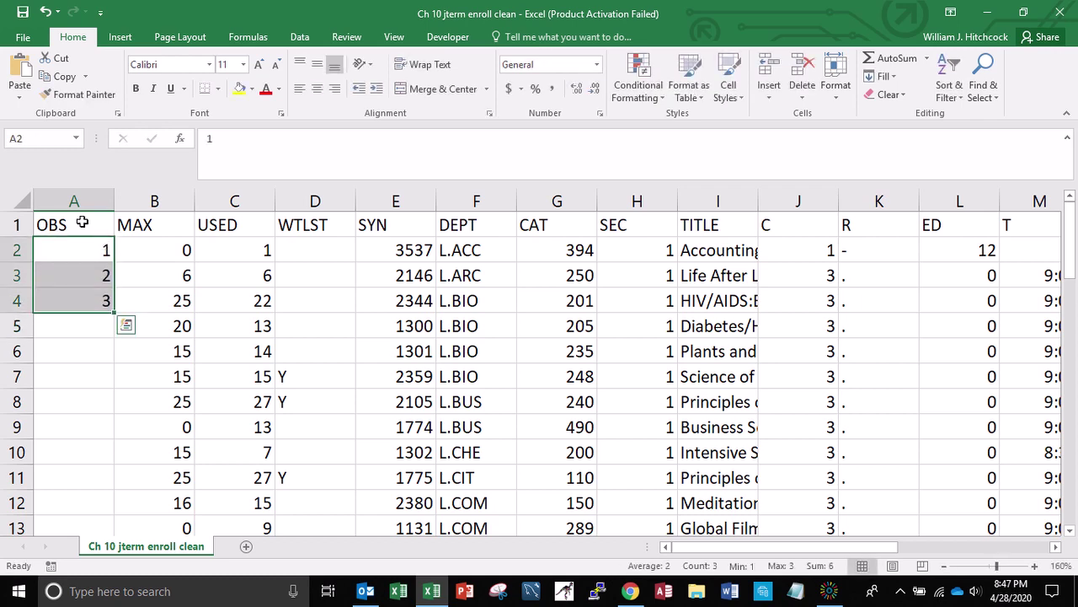
left_click(552, 88)
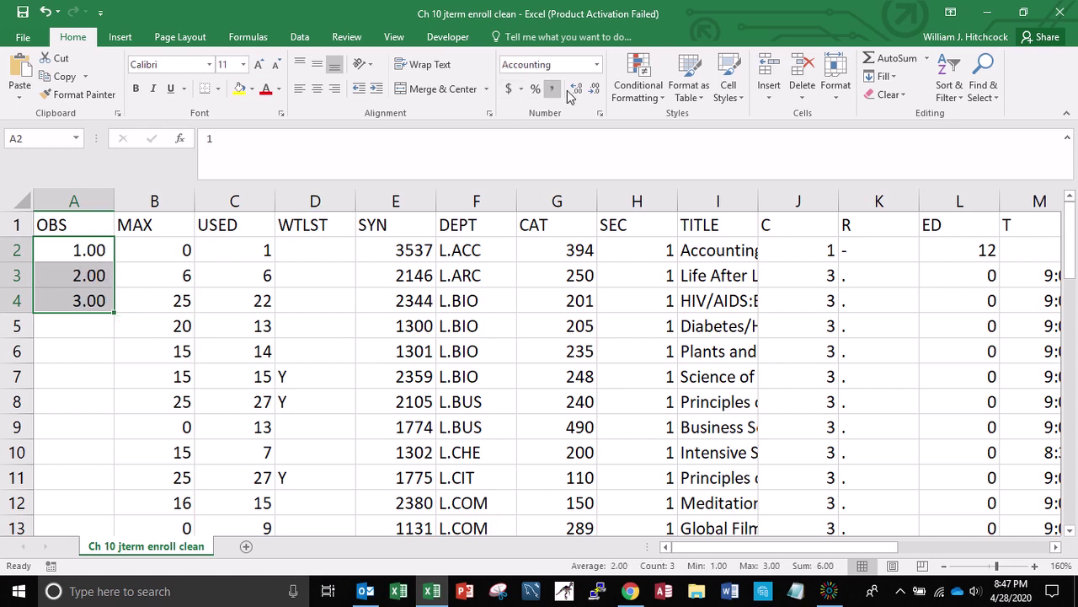
left_click(595, 89)
left_click(595, 88)
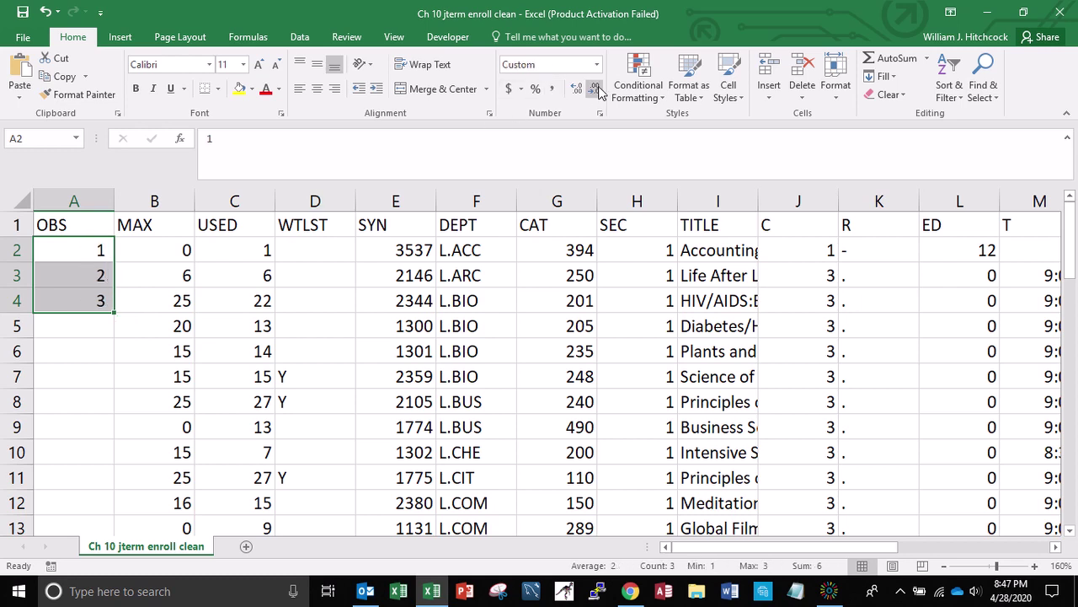
Extend the OBS number series down to the last course row and check the end of the list
double_click(114, 313)
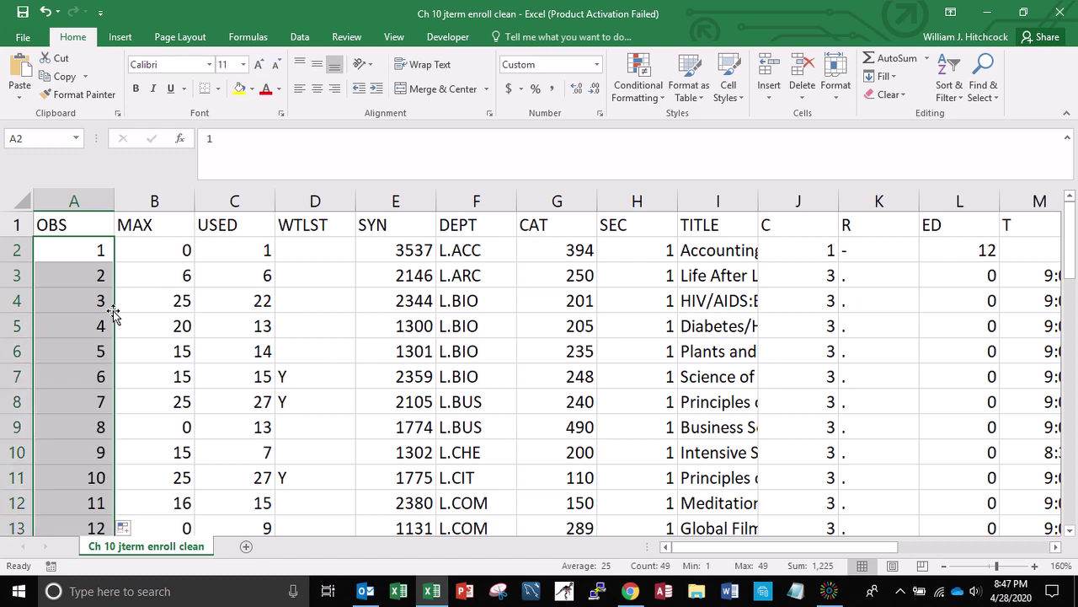
key("ctrl+Down")
key("Down")
key("Down")
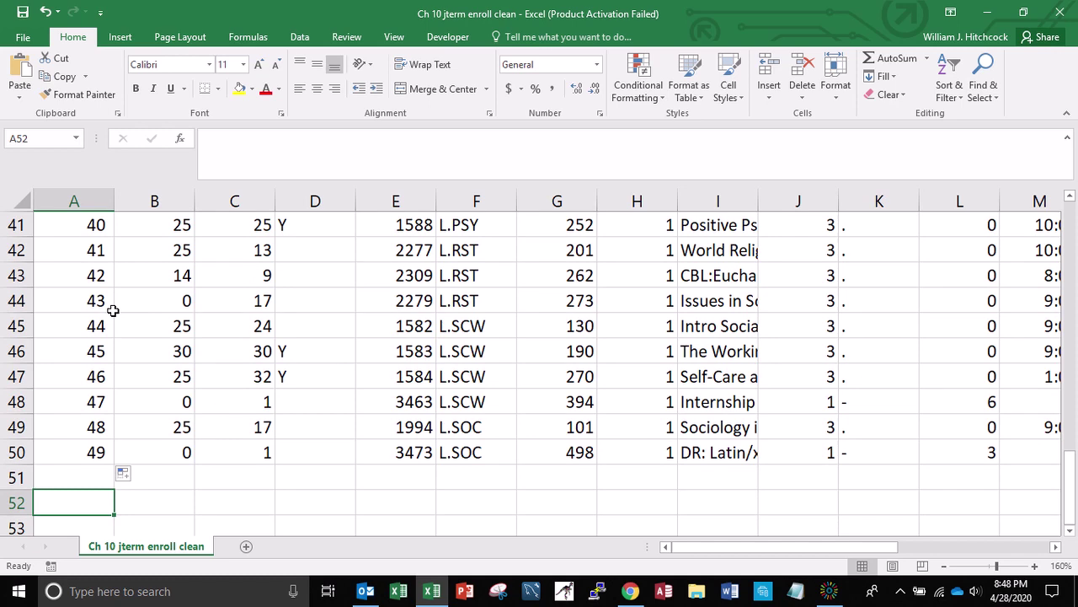
key("ctrl+Home")
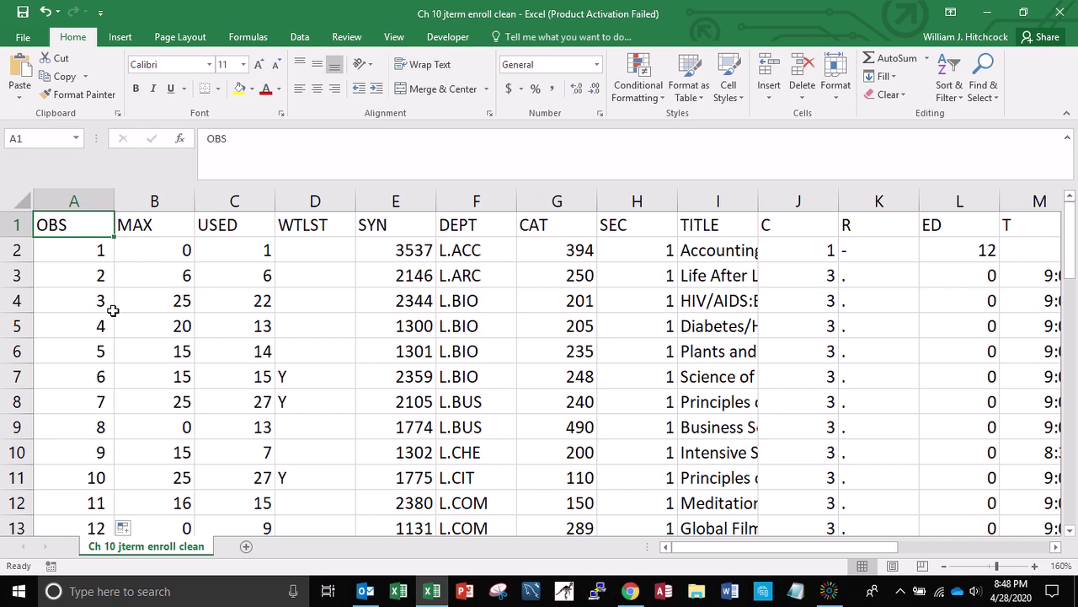
Set the font size of the range A1:X73, covering all the course data, to 8
key("ctrl+shift+Right")
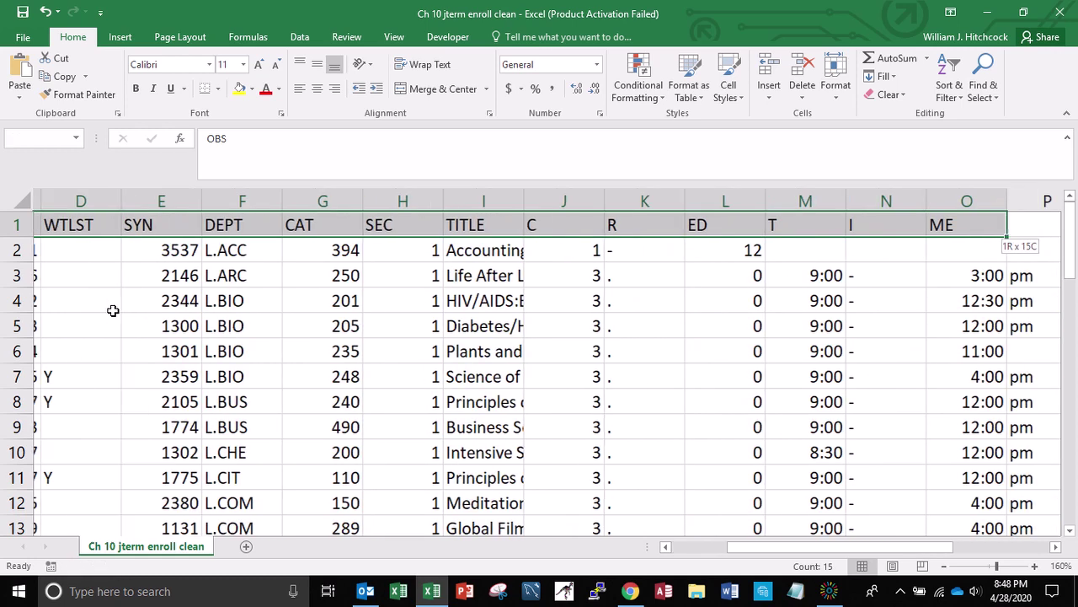
key("ctrl+shift+Right")
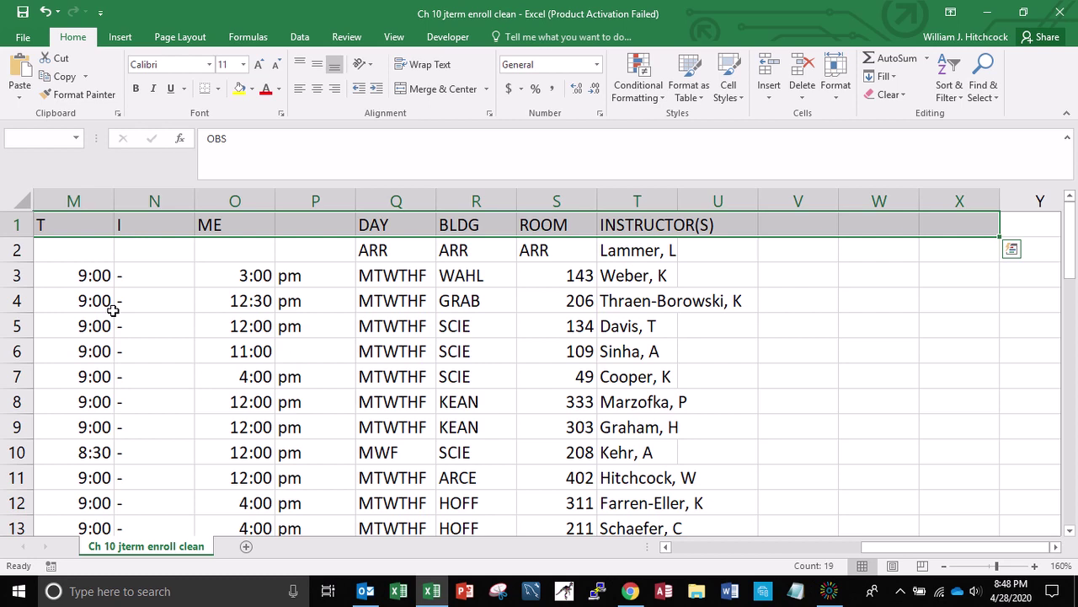
key("shift+Down")
key("shift+Down")
key("shift+Down")
key("shift+Down")
key("shift+Down")
key("shift+Down")
key("shift+Down")
key("shift+Down")
key("shift+Down")
key("shift+Down")
key("shift+Down")
key("shift+Down")
key("shift+Down")
key("shift+Down")
key("shift+Down")
key("shift+Down")
key("shift+Down")
key("shift+Down")
key("shift+Down")
key("shift+Down")
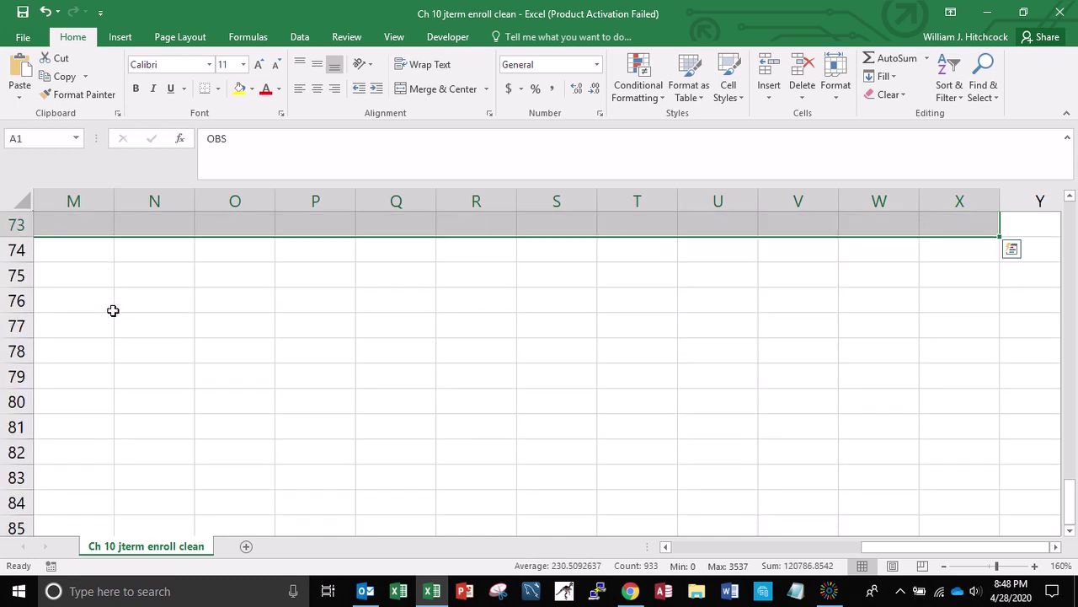
left_click(244, 66)
left_click(236, 87)
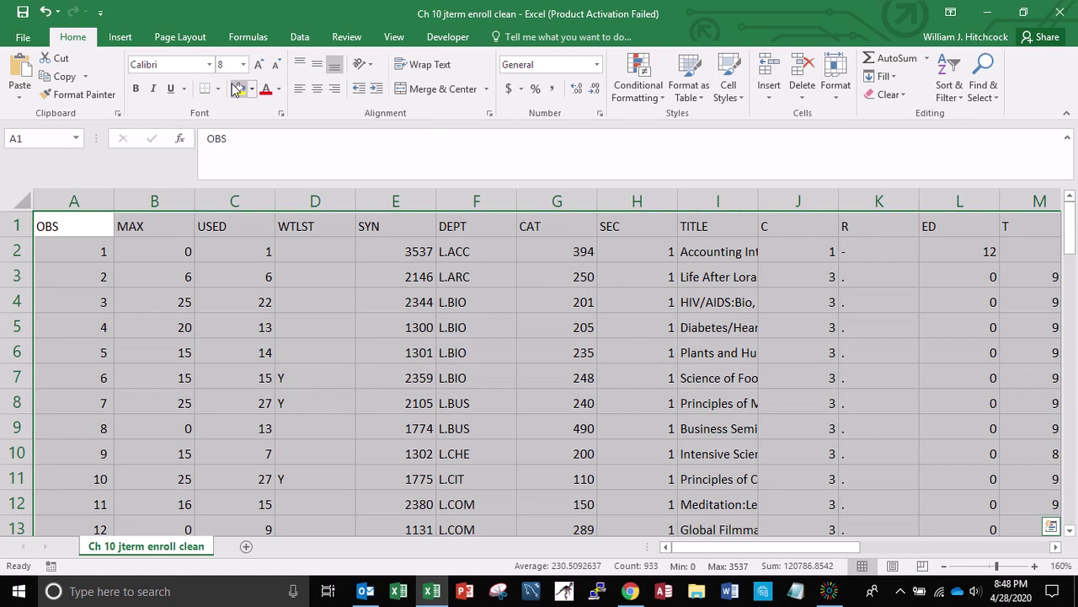
key("ctrl+Home")
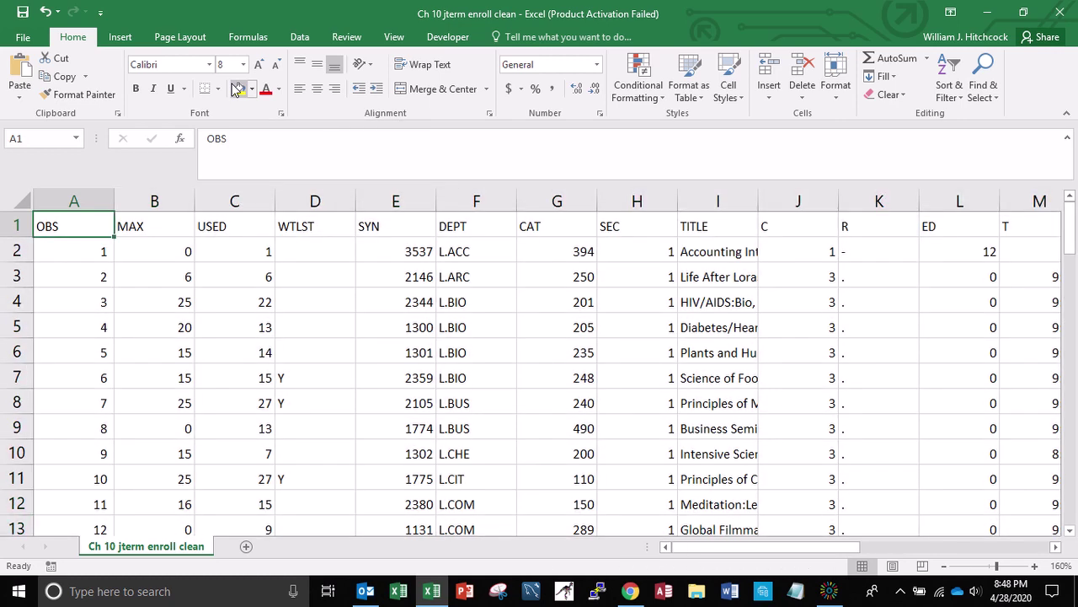
Make the column headings across row 1 bold and centred, with wrapped text
key("shift+Right")
key("shift+Right")
key("shift+Right")
key("shift+Right")
key("shift+Right")
key("shift+Right")
key("shift+Right")
key("shift+Right")
key("shift+Right")
key("shift+Right")
key("shift+Right")
key("shift+Right")
key("shift+Right")
key("shift+Right")
key("shift+Right")
key("shift+Right")
key("shift+Right")
key("shift+Right")
key("shift+Right")
key("shift+Right")
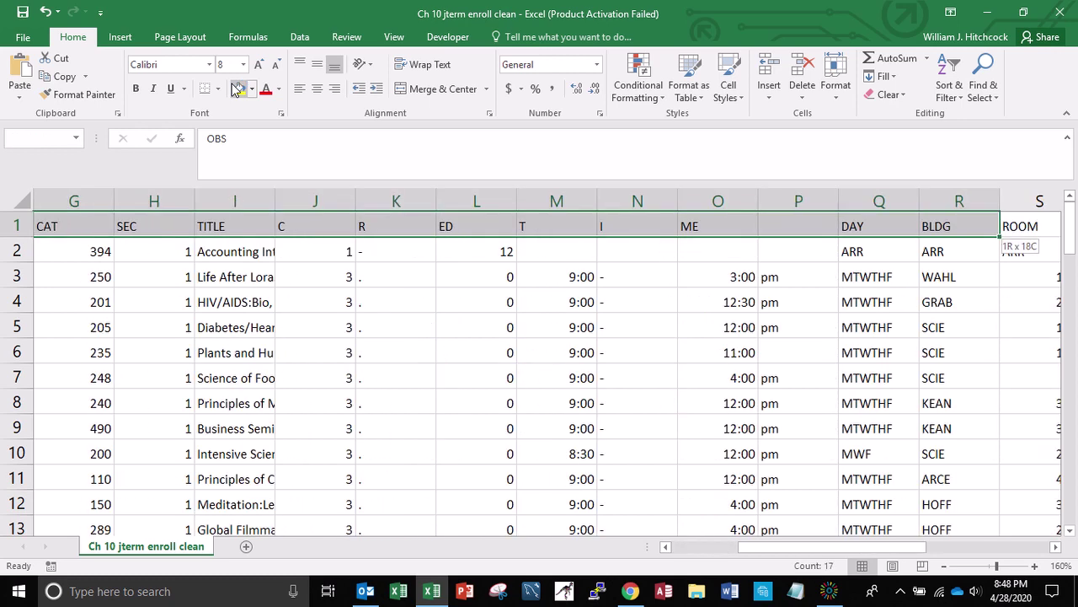
key("shift+Right")
key("shift+Right")
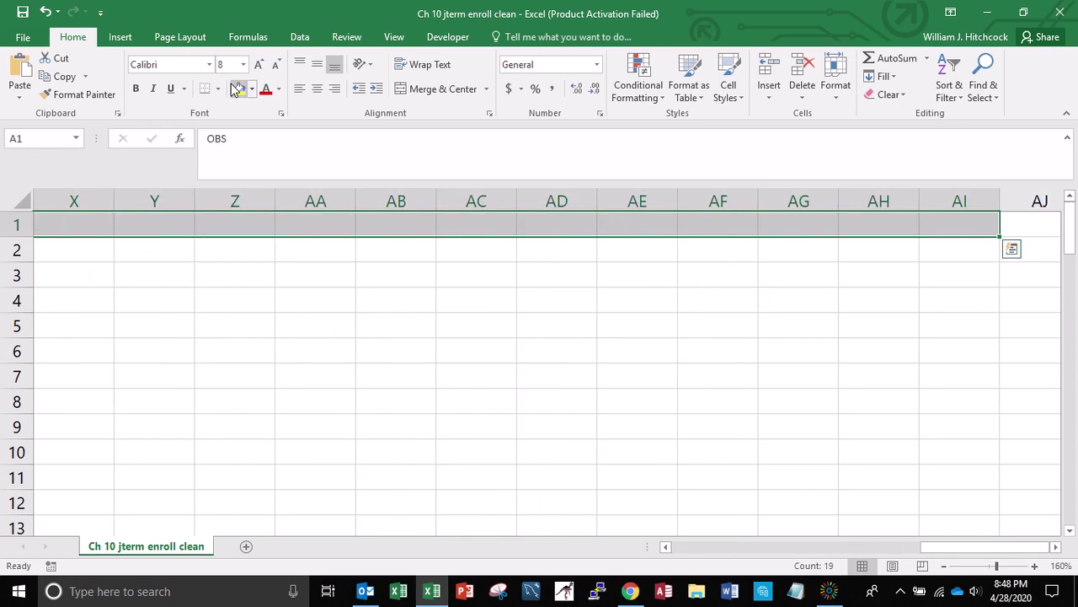
left_click(136, 88)
left_click(317, 88)
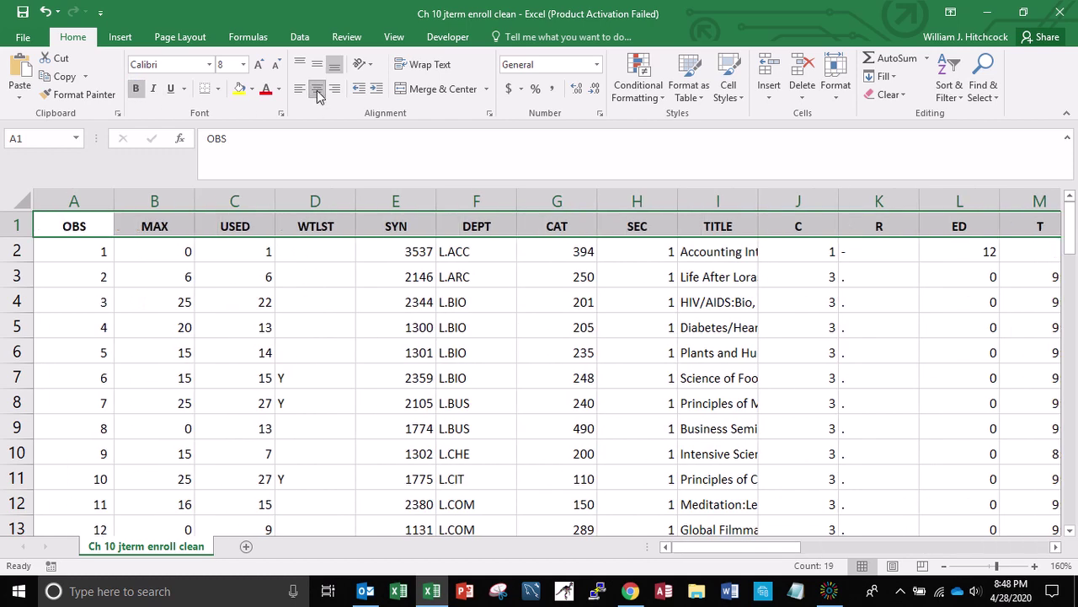
left_click(426, 71)
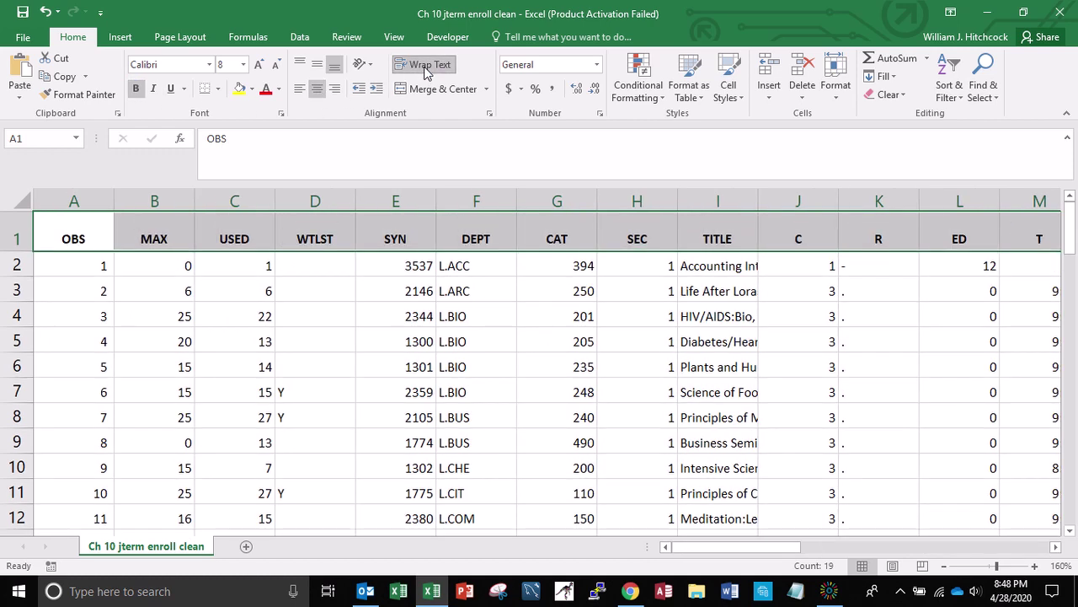
key("Down")
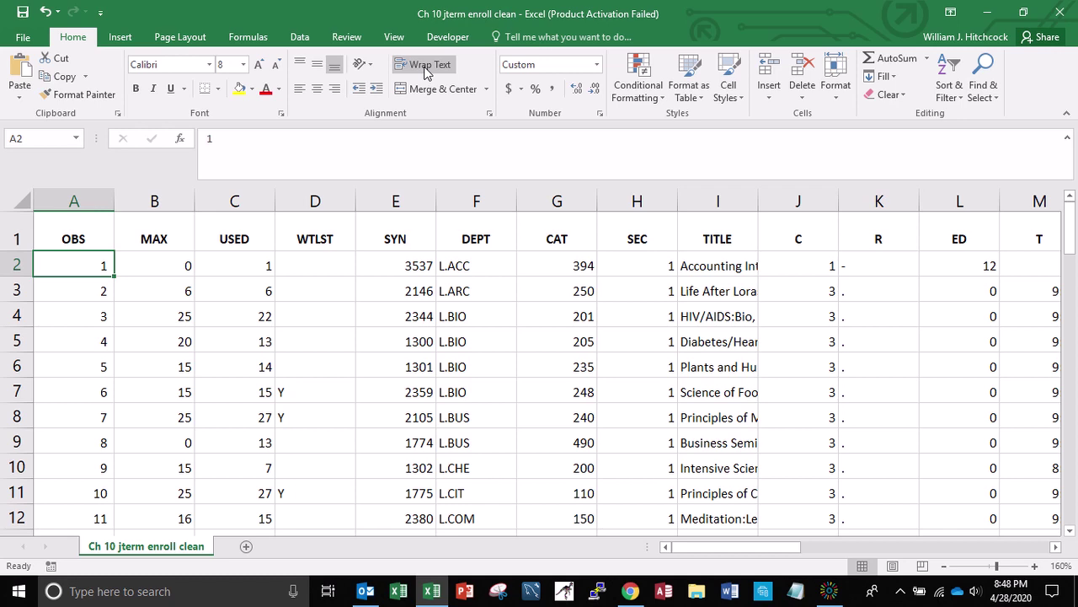
Examine the column headings in row 1 one by one, from OBS through TITLE
left_click(691, 223)
key("Left")
key("Left")
key("Left")
key("Left")
key("Left")
key("Left")
key("Left")
key("Left")
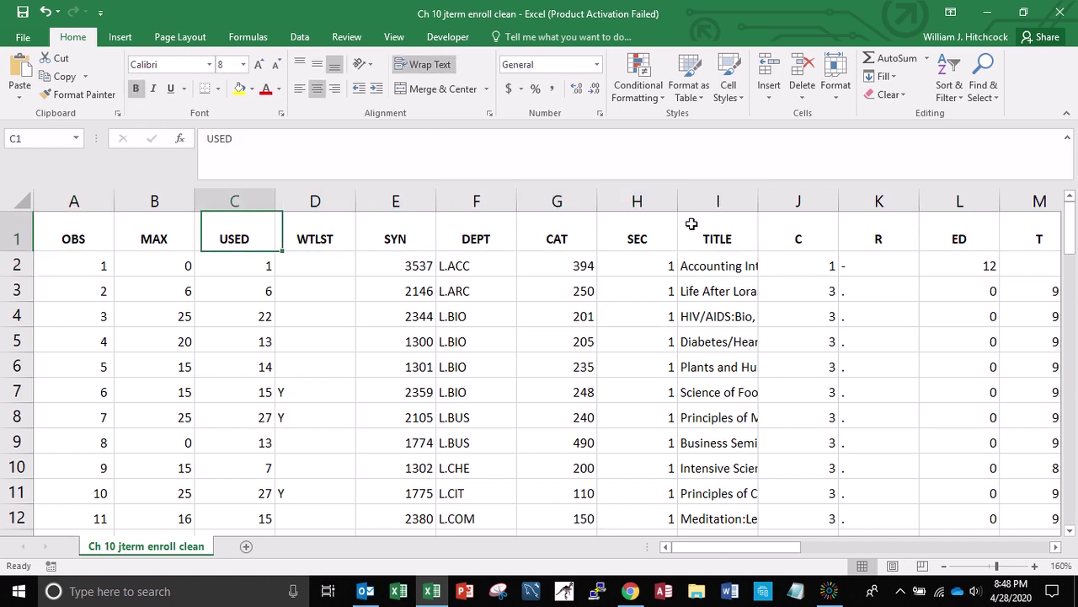
key("Right")
key("Right")
key("Right")
key("Right")
key("Right")
key("Right")
key("Right")
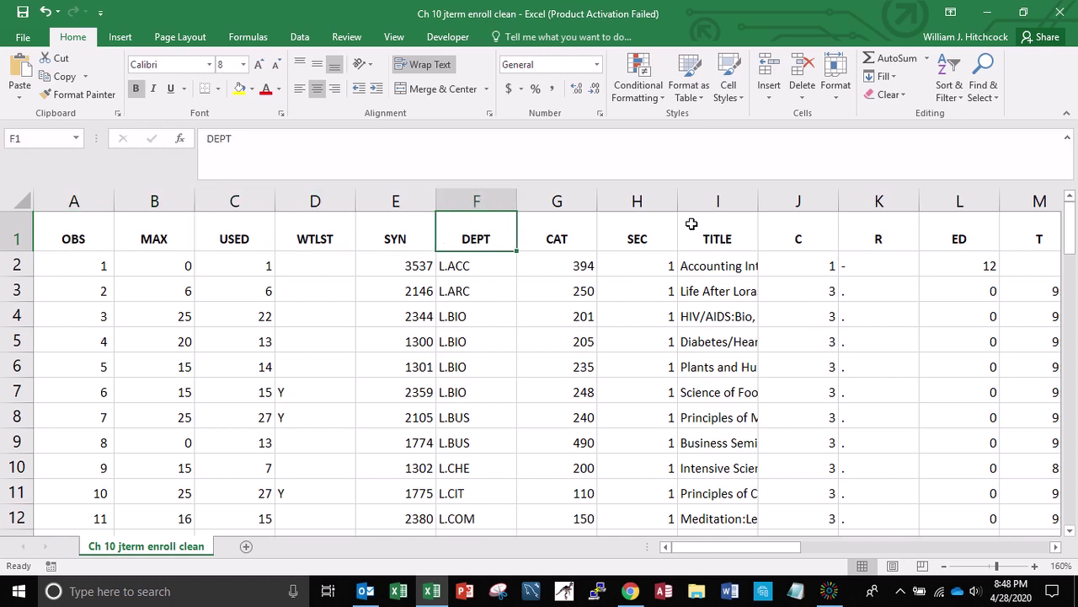
key("Left")
key("Left")
key("Left")
key("Left")
key("Left")
key("Left")
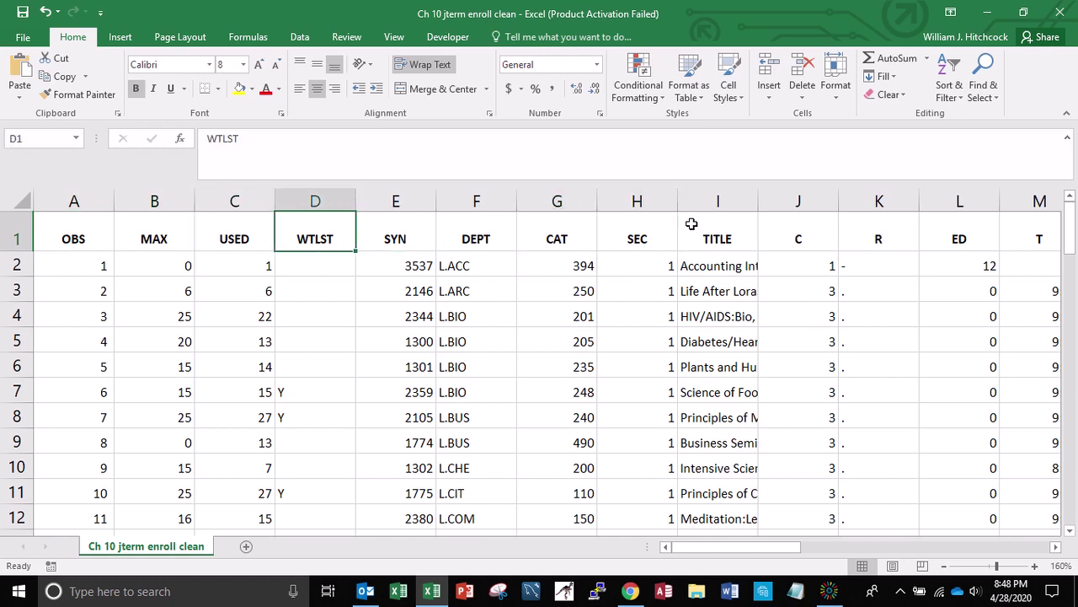
key("Left")
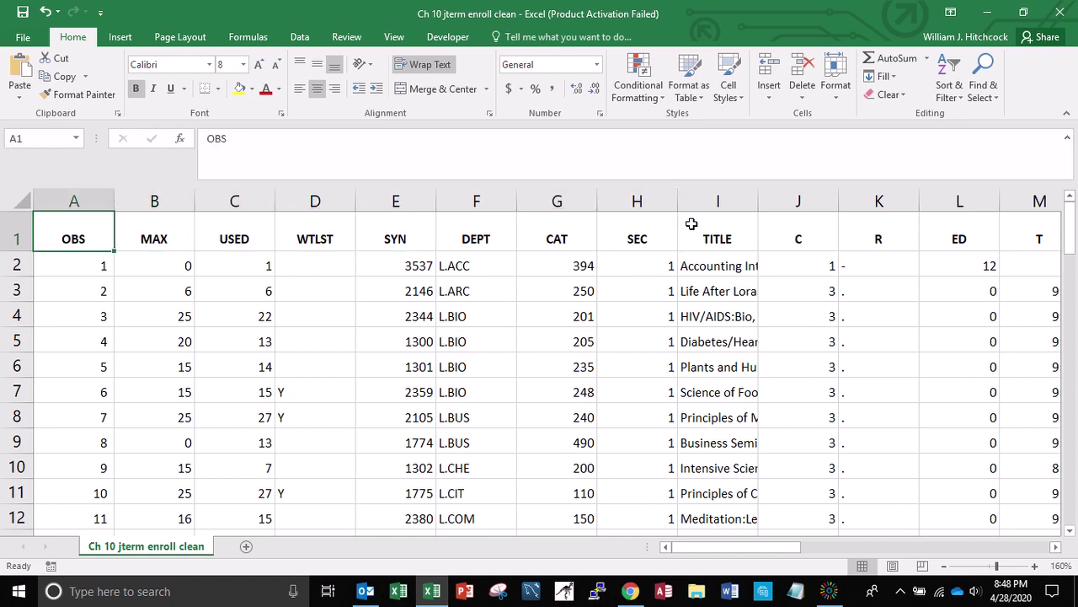
key("Right")
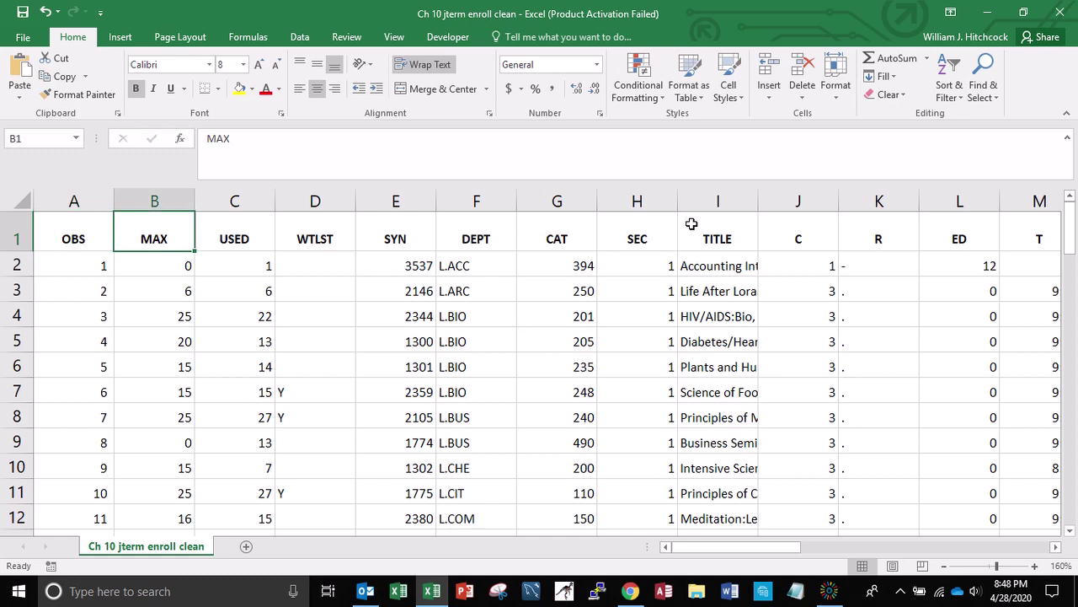
key("Right")
key("Right")
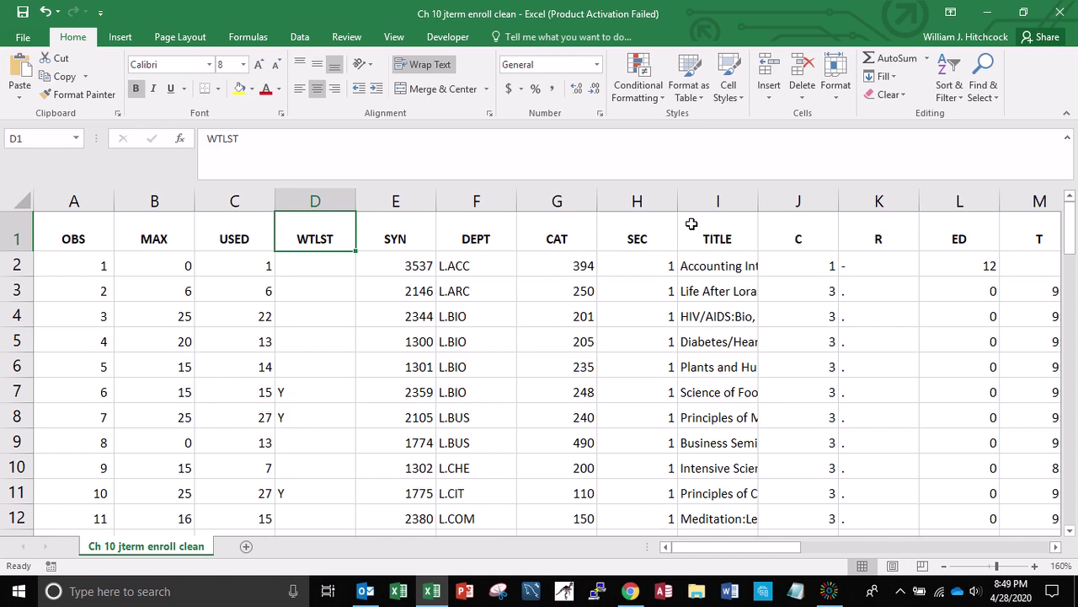
key("Right")
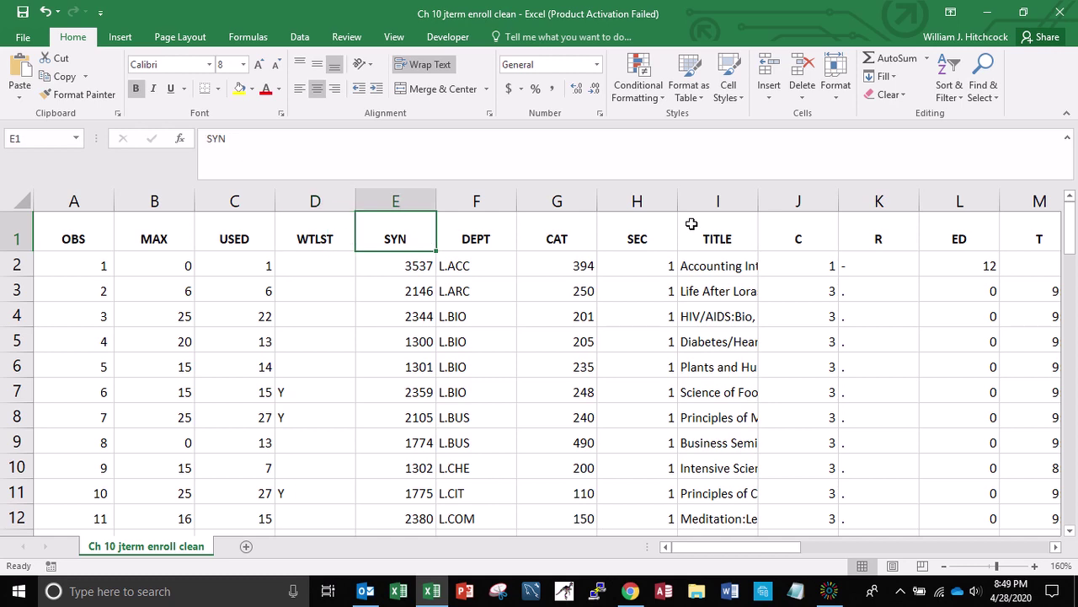
key("Right")
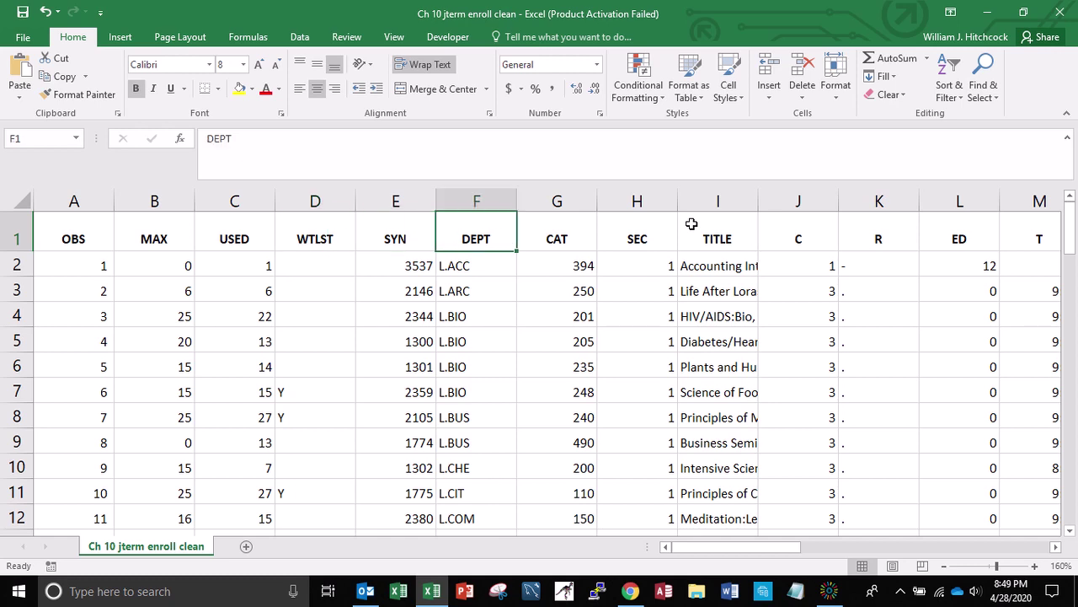
key("Right")
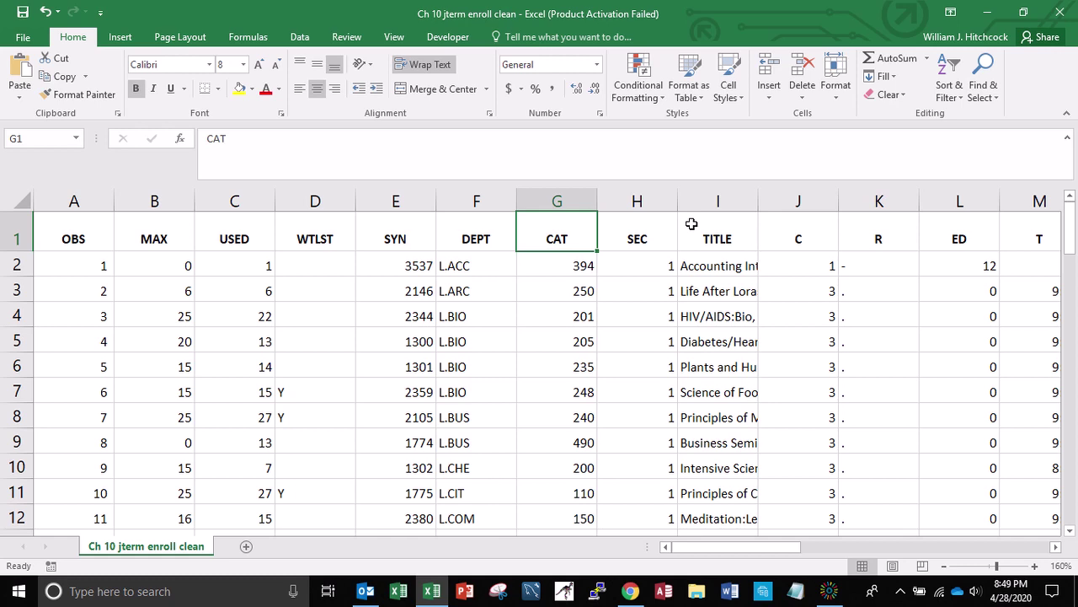
key("Right")
key("Right")
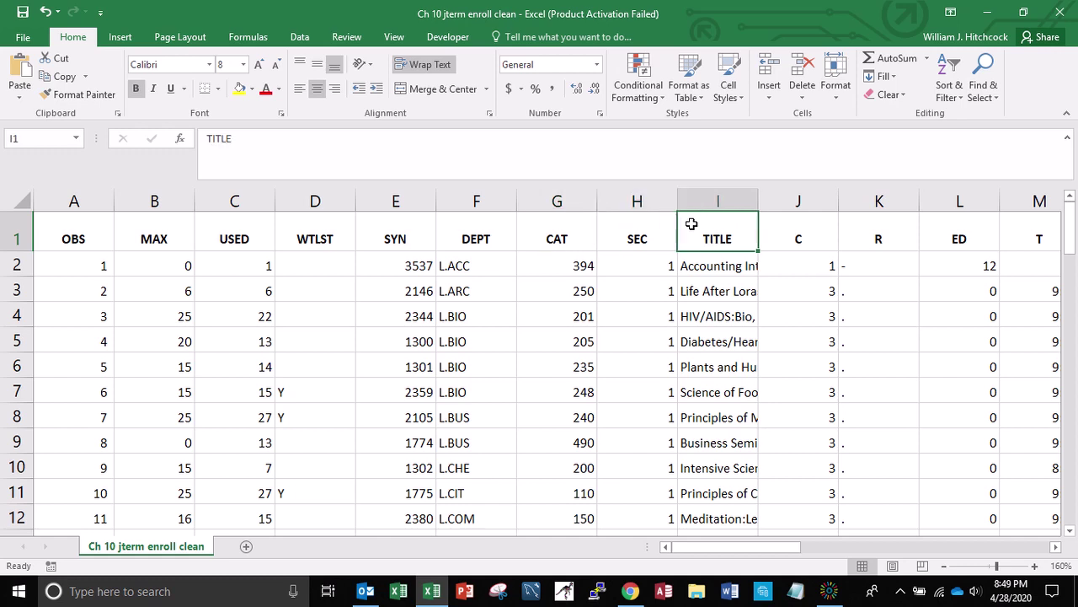
Rename the heading C in J1 as Min Cred and the heading ED in L1 as Max Cred
key("Right")
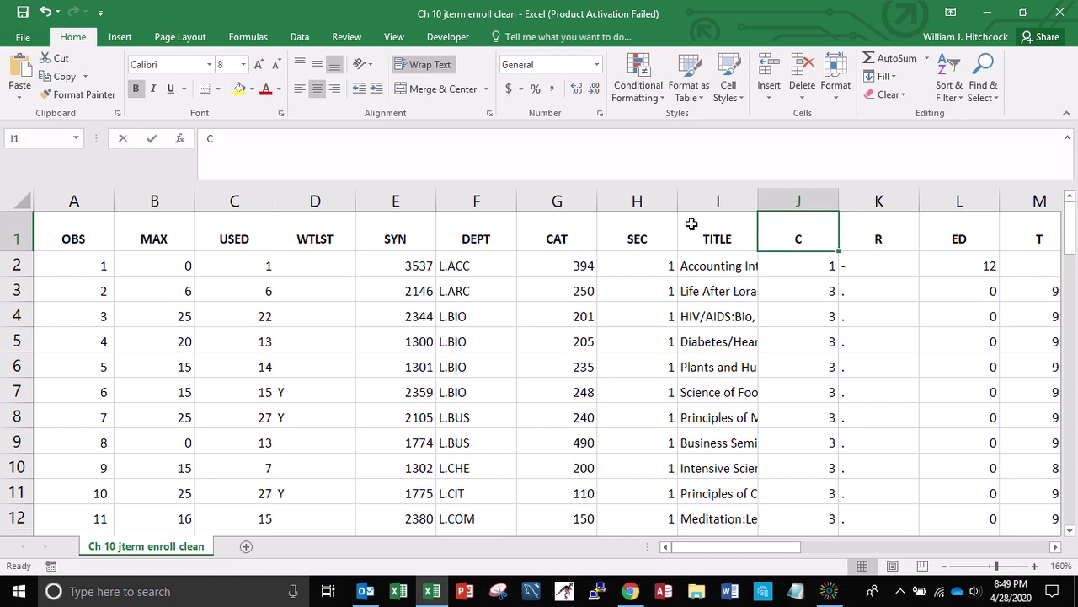
type("Min Cred")
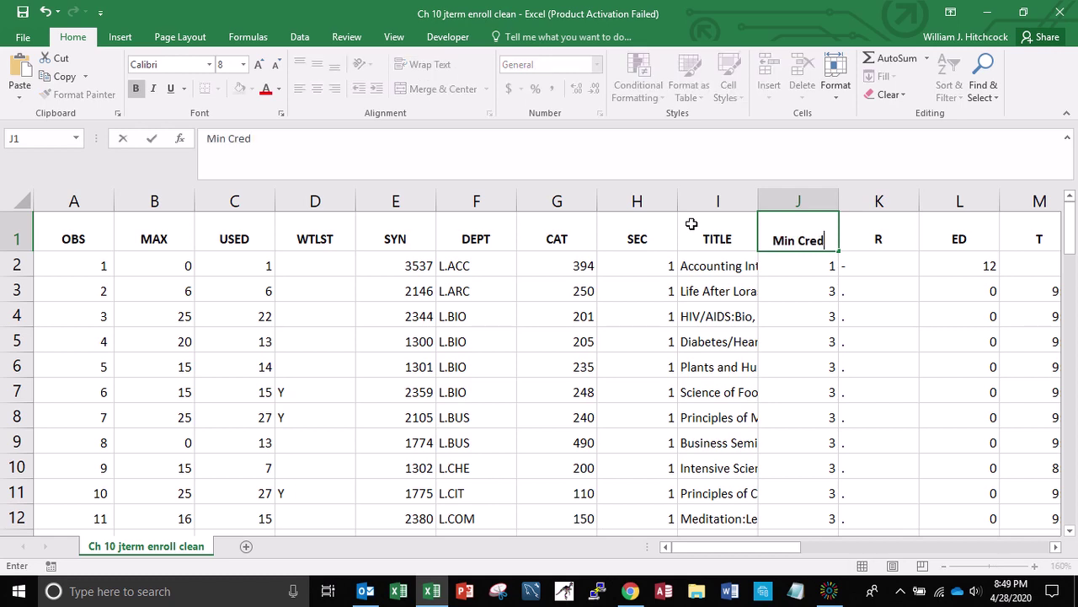
key("Right")
key("Right")
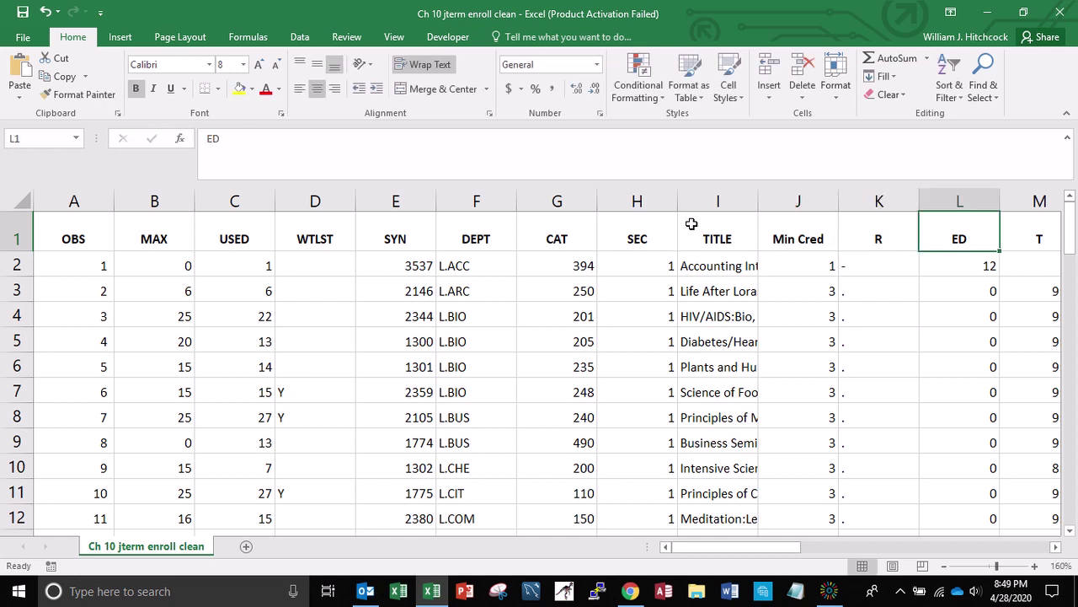
type("Max Cred")
key("Return")
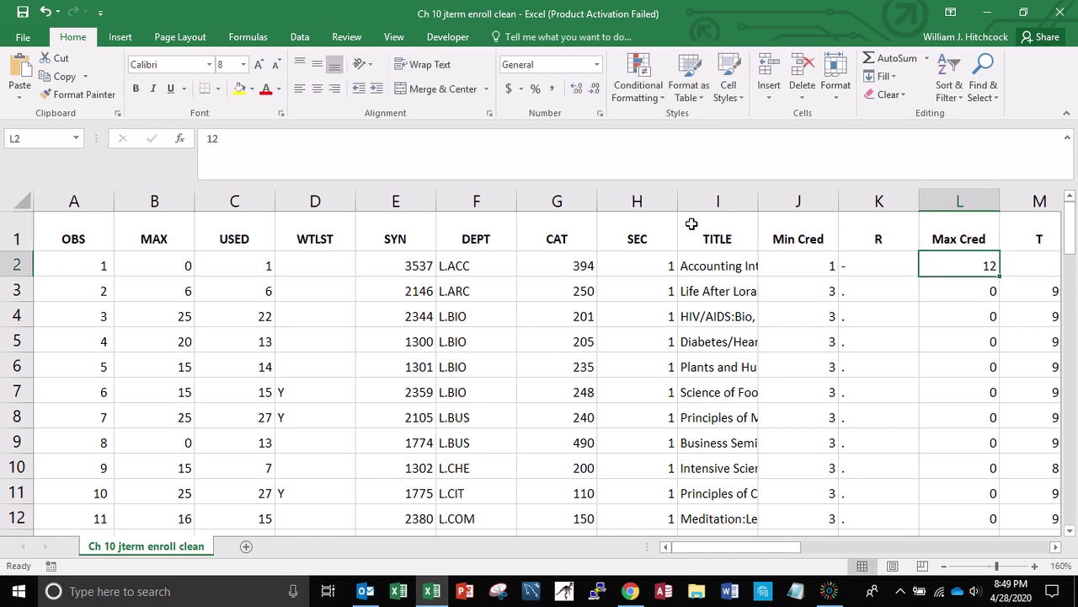
Fit the width of the TITLE column to its longest course title
key("Left")
key("Left")
key("Left")
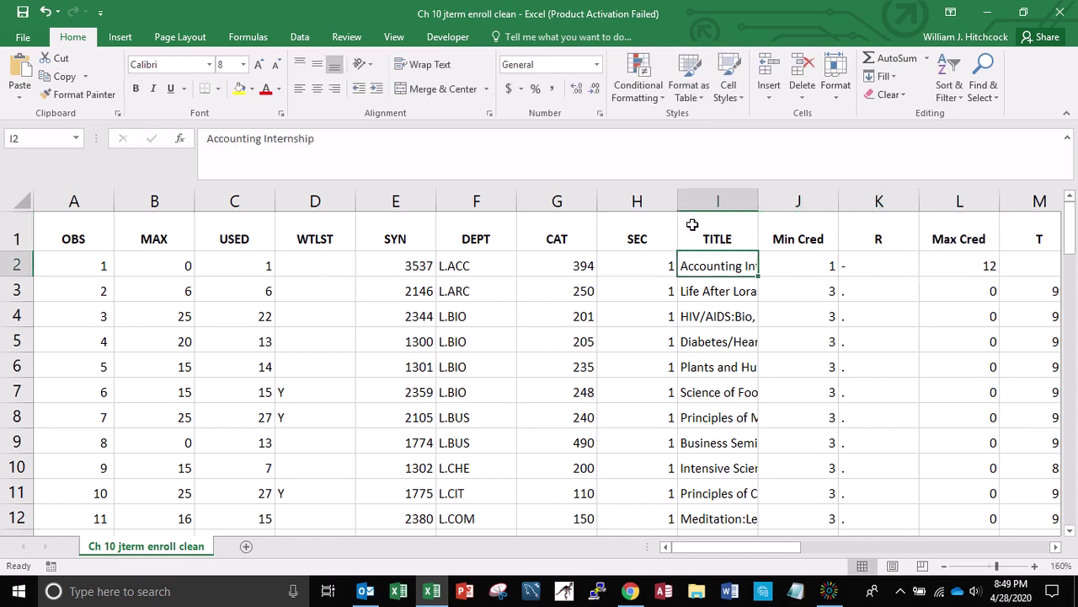
double_click(758, 200)
Check the entries down the R column between Min Cred and Max Cred, and delete that whole column
scroll(758, 201, "right", 2)
key("Right")
key("Right")
key("Right")
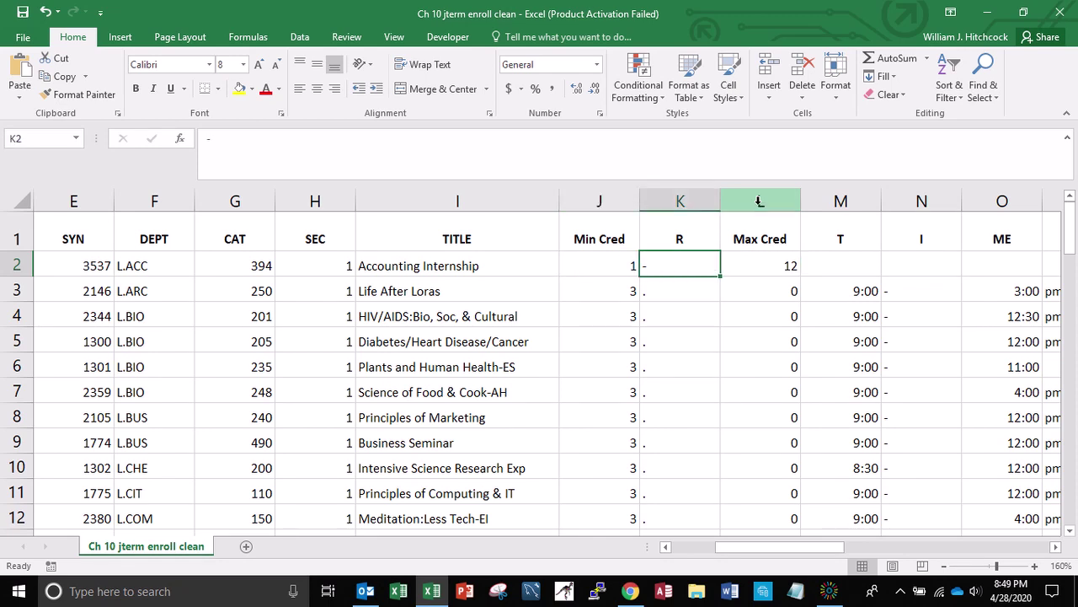
key("Down")
key("Down")
key("Down")
key("Down")
key("Down")
key("Down")
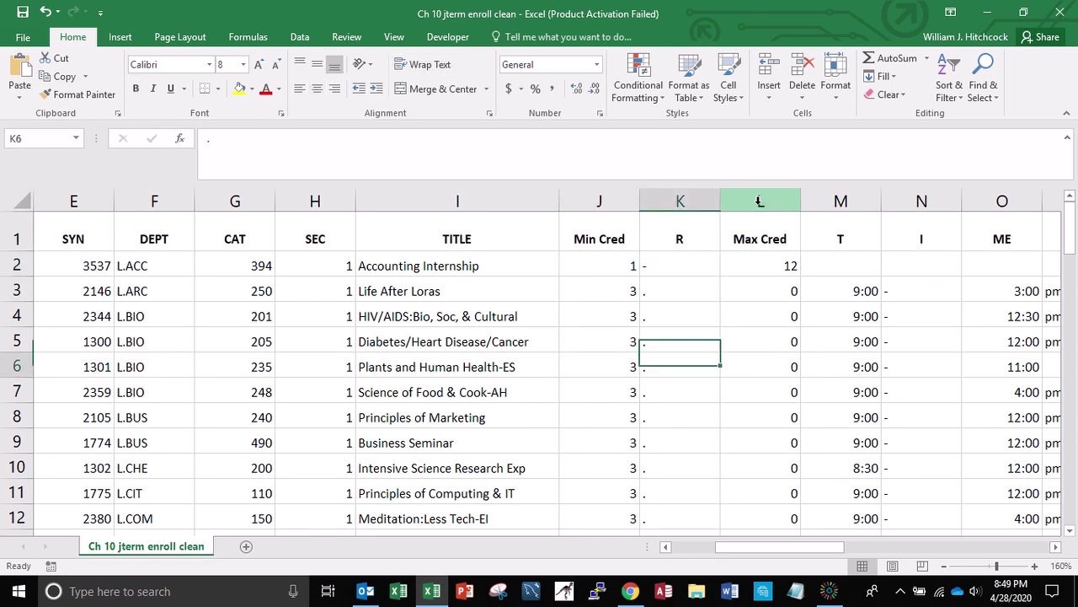
key("Down")
key("Down")
key("Down")
key("Down")
key("Down")
key("Down")
key("Down")
key("Down")
key("Down")
key("Down")
key("Down")
key("Down")
key("Down")
key("Down")
key("Down")
key("Down")
key("Down")
key("Down")
key("Down")
key("Down")
key("Up")
key("Up")
key("Up")
key("Up")
key("Up")
key("Up")
key("Up")
key("Up")
key("Up")
key("Up")
key("Up")
key("Up")
key("Up")
key("Up")
key("Up")
key("Up")
key("Up")
key("Up")
key("Up")
key("Up")
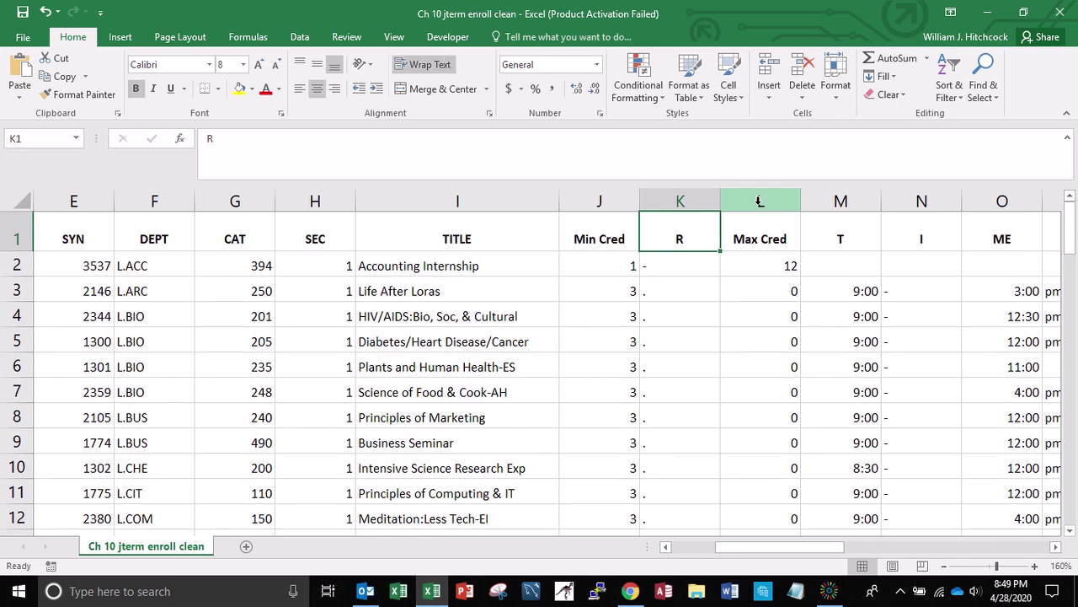
right_click(677, 200)
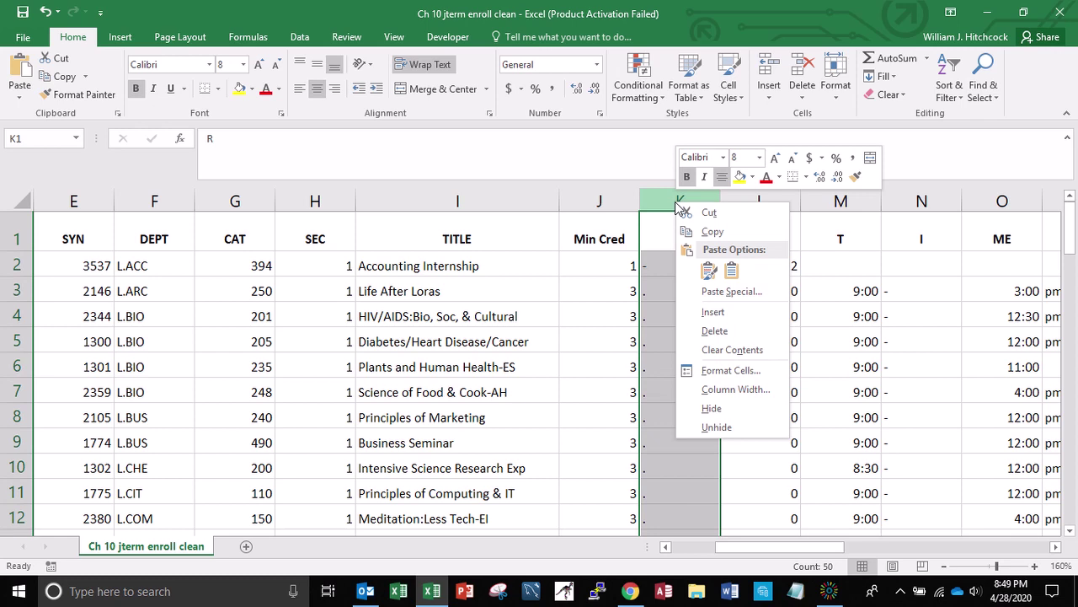
left_click(714, 332)
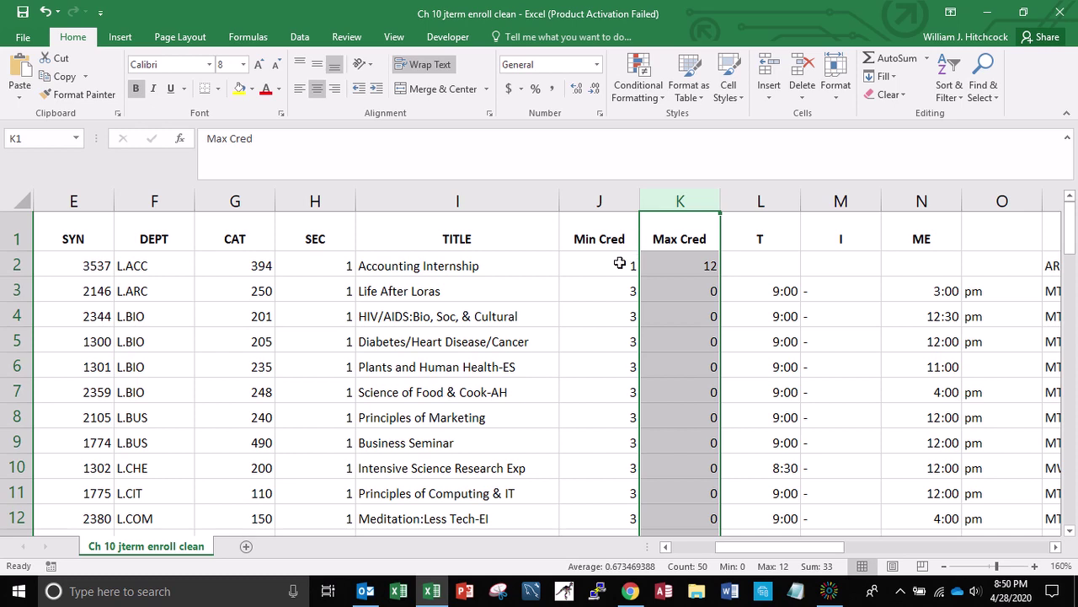
Rename the heading T in cell L1 as Start Time
left_click(745, 234)
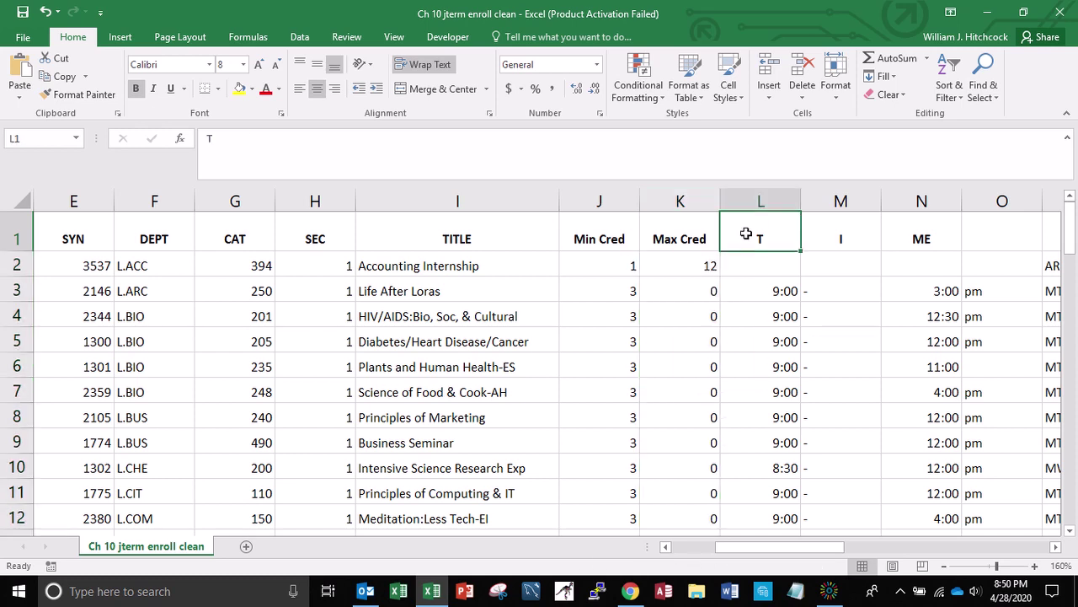
type("Start Time")
key("Return")
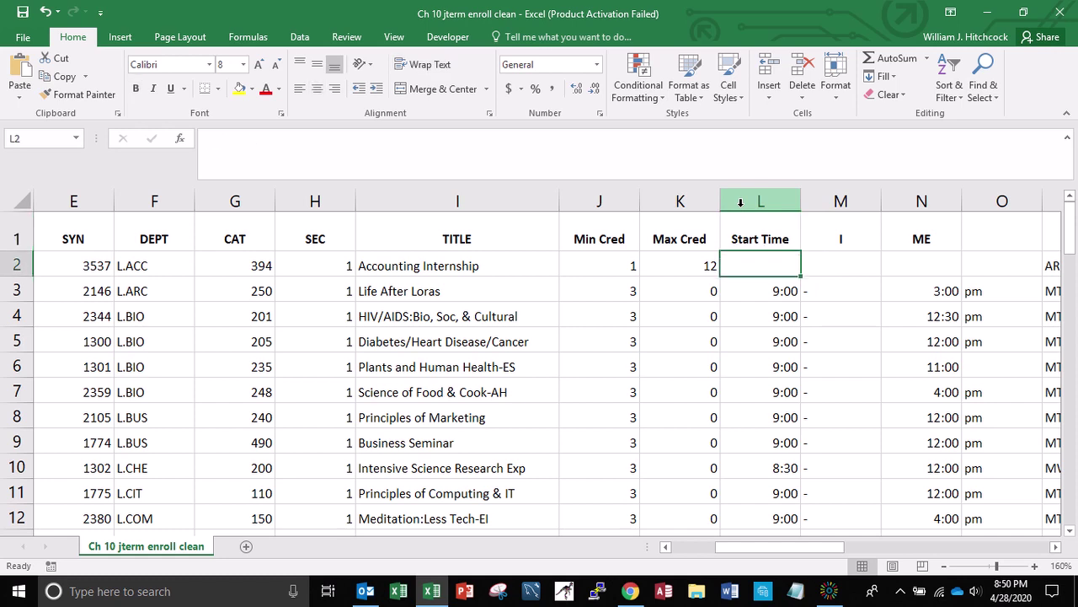
Format the Start Time cells from L2 through L51 as Time with the 1:30 PM type
key("shift+Down")
key("shift+Down")
key("shift+Down")
key("shift+Down")
key("shift+Down")
key("shift+Down")
key("shift+Down")
key("shift+Down")
key("shift+Down")
key("shift+Down")
key("shift+Down")
key("shift+Down")
key("shift+Down")
key("shift+Down")
key("shift+Down")
key("shift+Down")
key("shift+Down")
key("shift+Down")
key("shift+Down")
key("shift+Down")
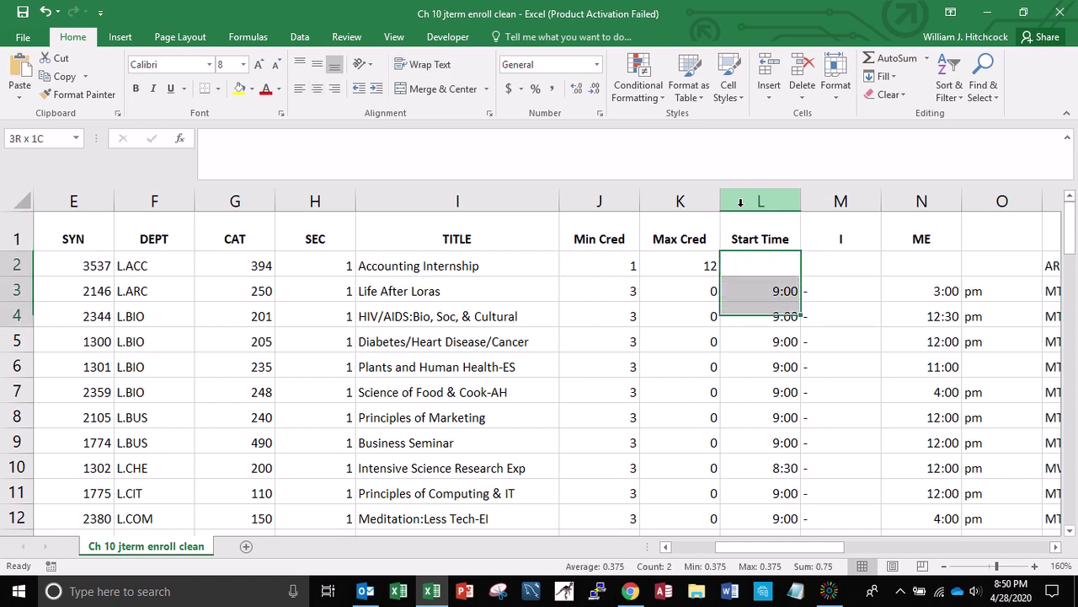
key("shift+Down")
key("shift+Down")
key("shift+Down")
key("shift+Down")
key("shift+Down")
key("shift+Down")
key("shift+Down")
key("shift+Down")
key("shift+Down")
key("shift+Down")
key("shift+Down")
key("shift+Down")
key("shift+Down")
key("shift+Down")
key("shift+Down")
key("shift+Down")
key("shift+Down")
key("shift+Down")
key("shift+Down")
key("shift+Down")
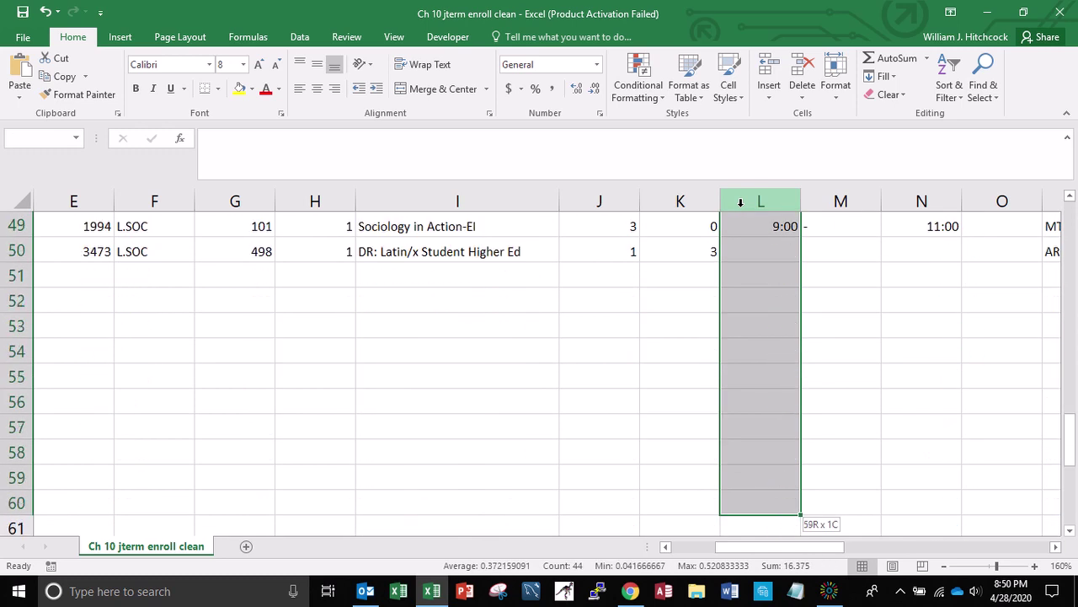
key("shift+Up")
key("shift+Up")
key("shift+Up")
key("shift+Up")
key("shift+Up")
key("shift+Up")
key("shift+Up")
key("shift+Up")
key("shift+Up")
key("shift+Up")
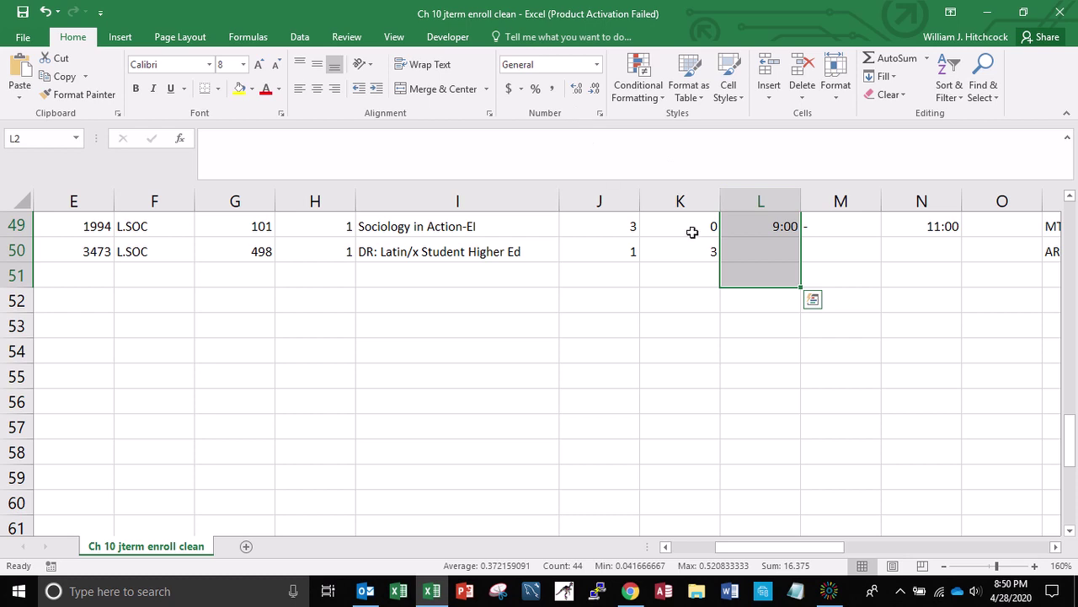
right_click(744, 220)
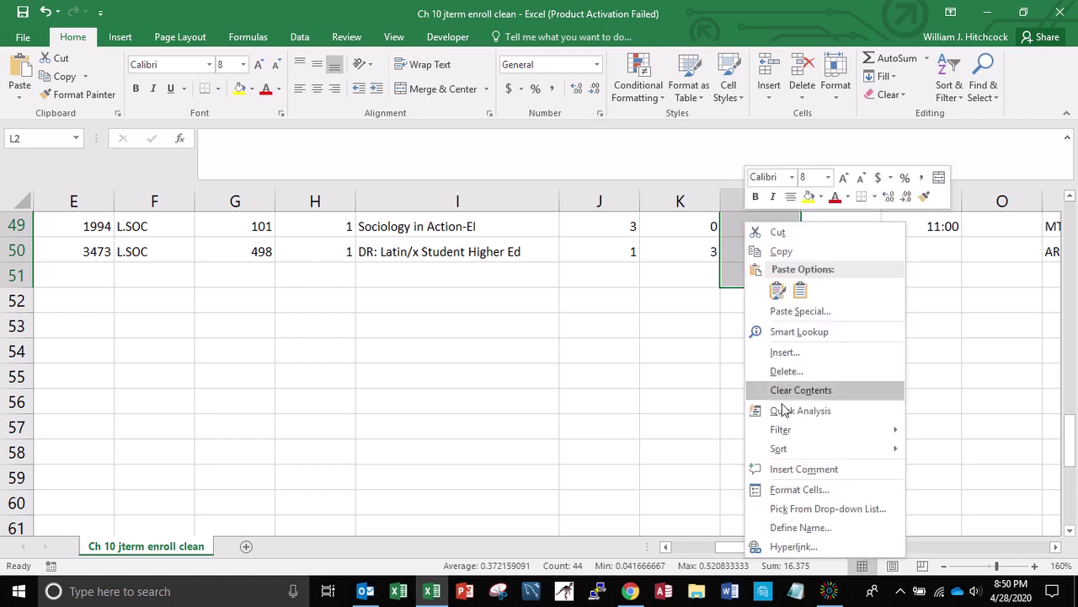
left_click(800, 490)
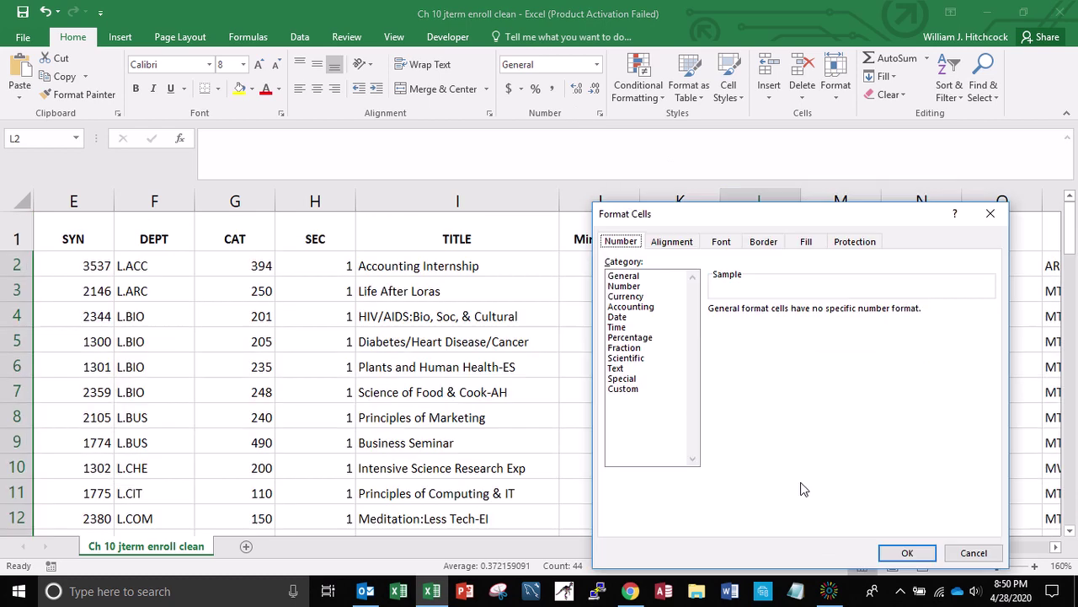
left_click(622, 326)
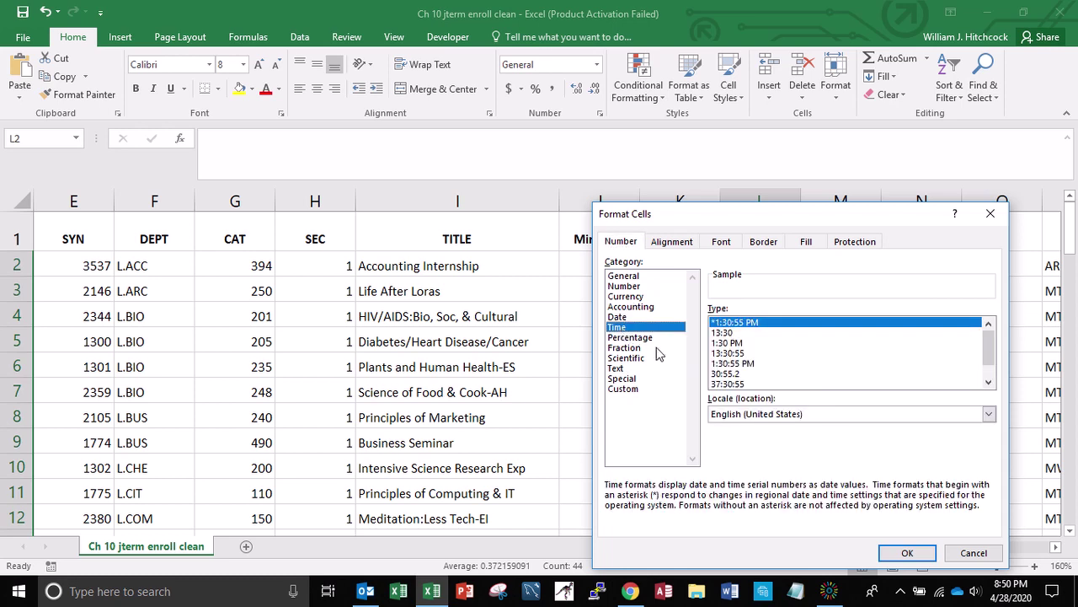
left_click(736, 343)
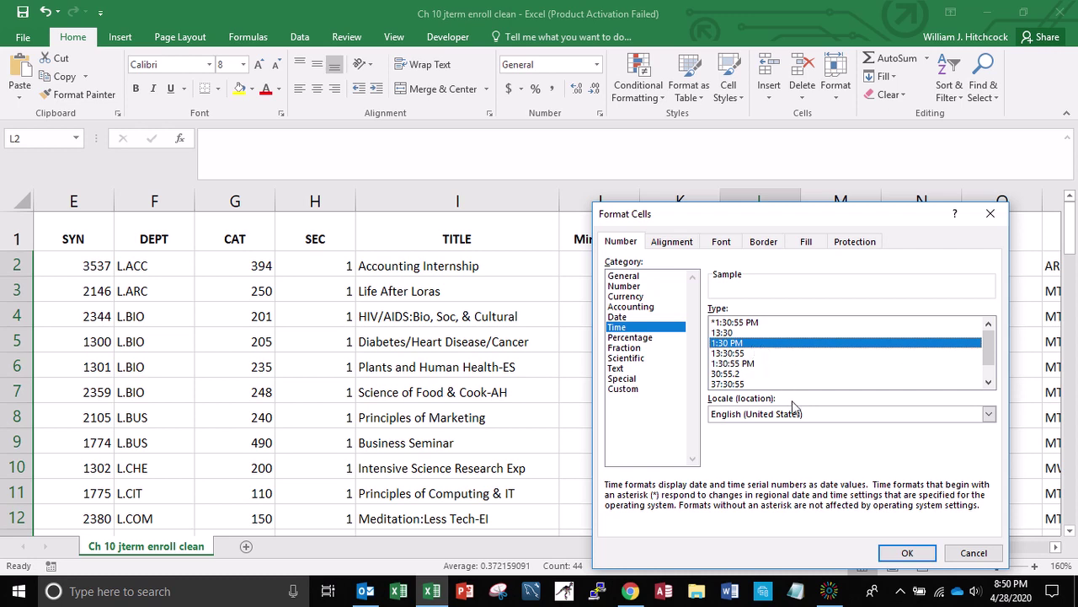
left_click(898, 548)
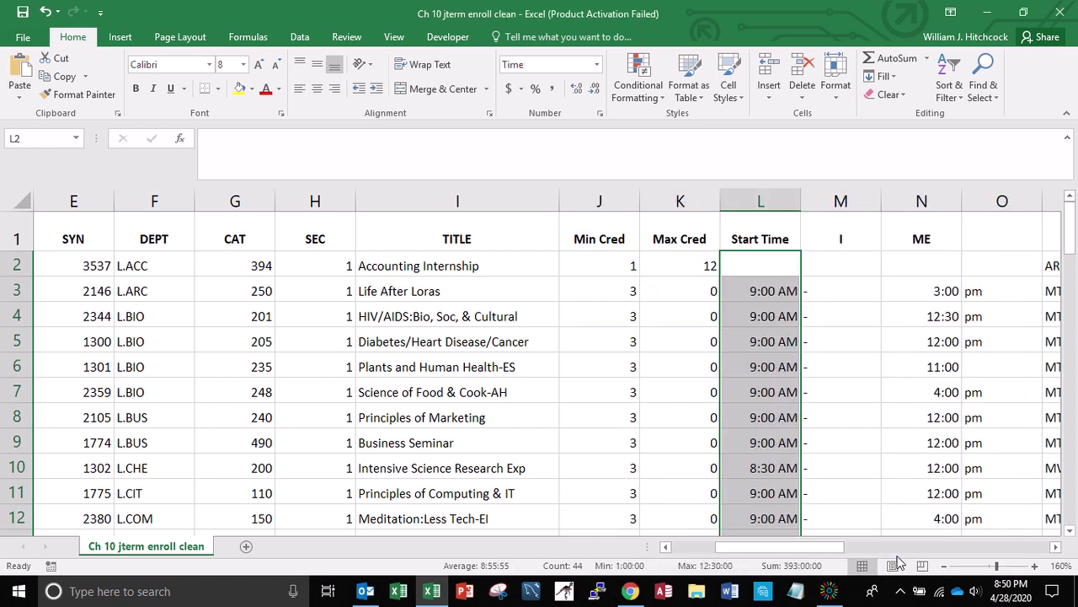
Check the AM and PM start times down the Start Time column, row by row, for implausible class times
key("Up")
key("Down")
key("Down")
key("Down")
key("Down")
key("Down")
key("Down")
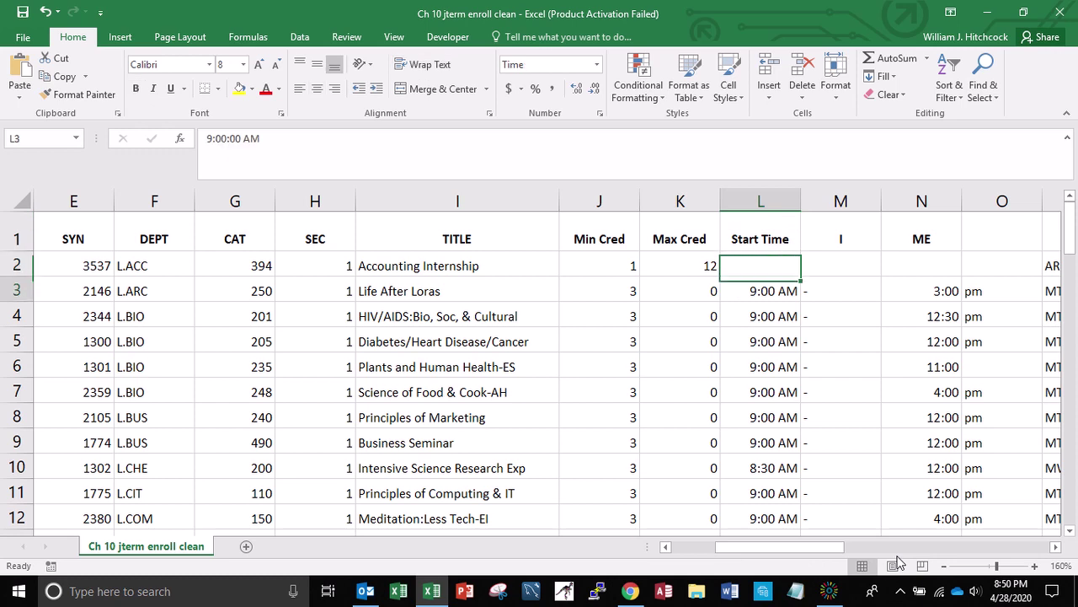
key("Down")
key("Down")
key("Down")
key("Down")
key("Down")
key("Down")
key("Down")
key("Down")
key("Down")
key("Down")
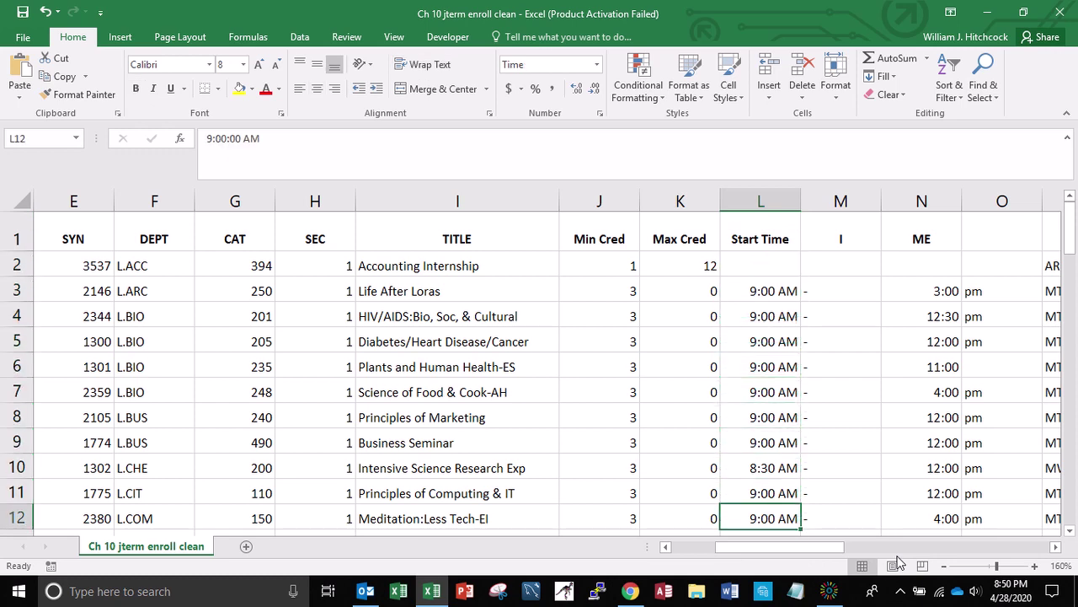
key("Down")
key("Down")
key("Down")
key("Down")
key("Down")
key("Down")
key("Down")
key("Down")
key("Down")
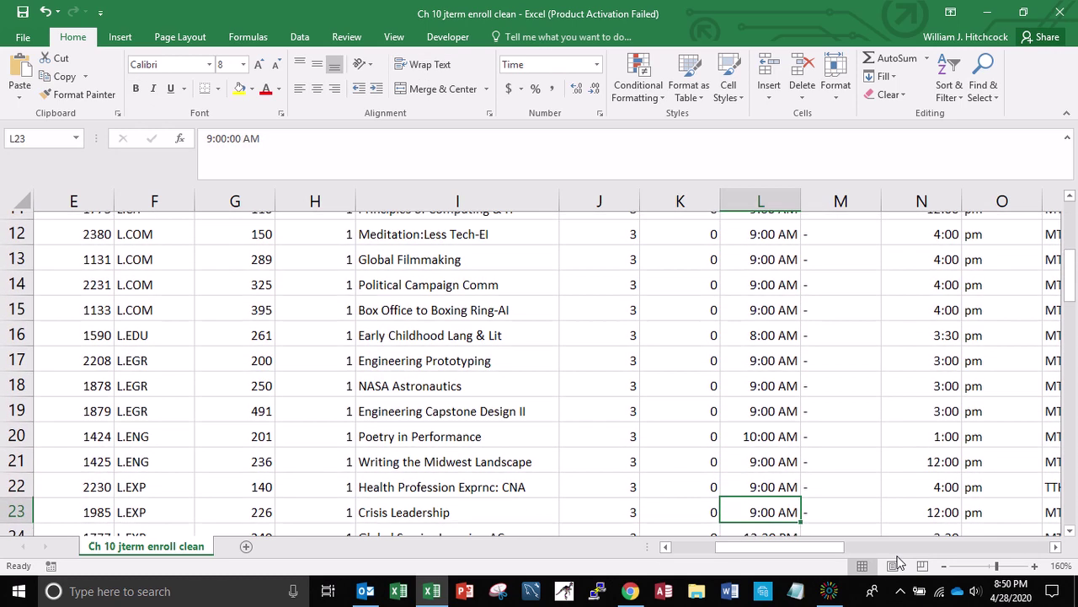
key("Down")
key("Down")
key("Down")
key("Down")
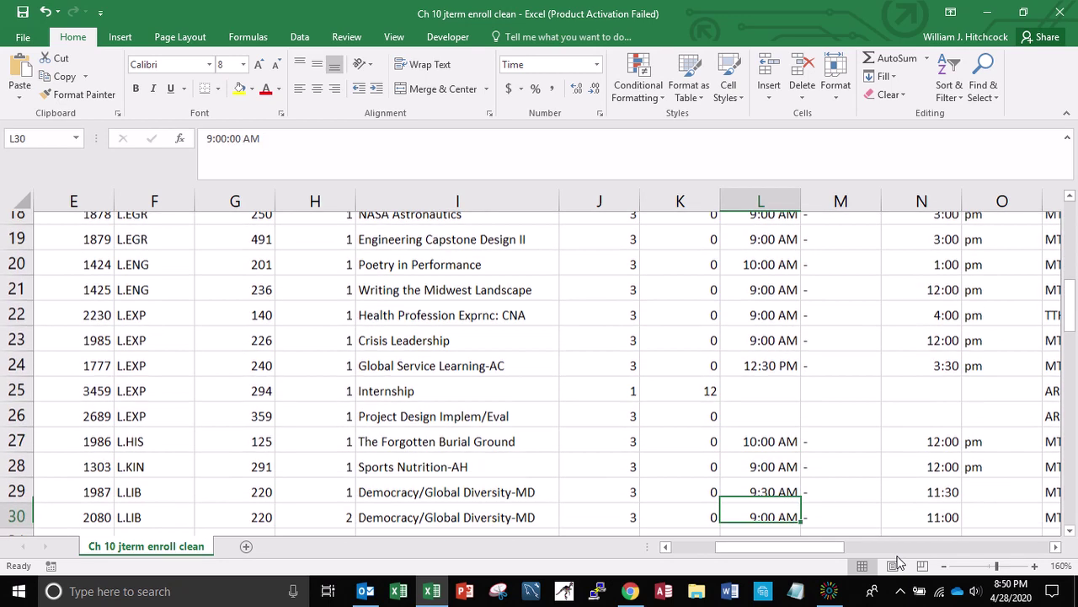
key("Up")
key("Up")
key("Up")
key("Up")
key("Up")
key("Up")
key("Down")
key("Down")
key("Down")
key("Down")
key("Down")
key("Down")
key("Down")
key("Down")
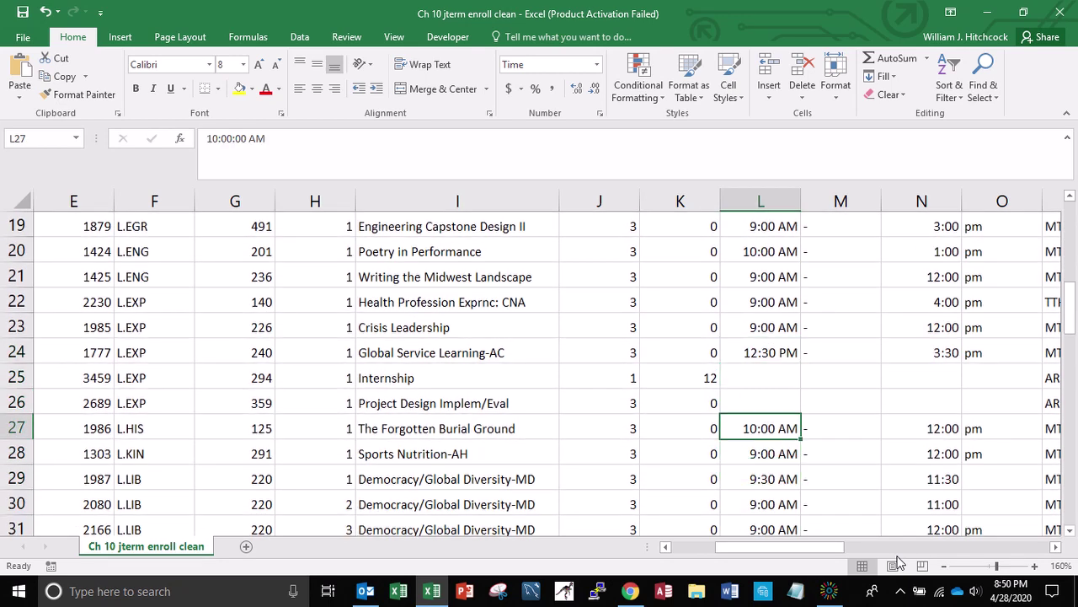
key("Down")
key("Down")
key("Down")
key("Down")
key("Down")
key("Down")
key("Down")
key("Down")
key("Down")
key("Down")
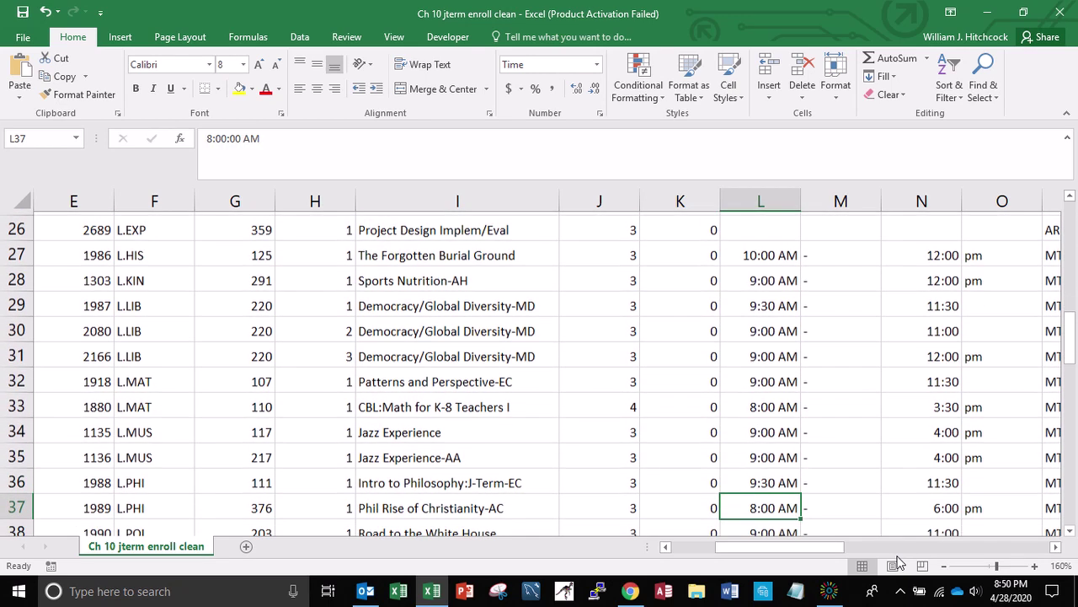
key("Down")
key("Down")
key("Down")
key("Down")
key("Down")
key("Down")
key("Down")
key("Down")
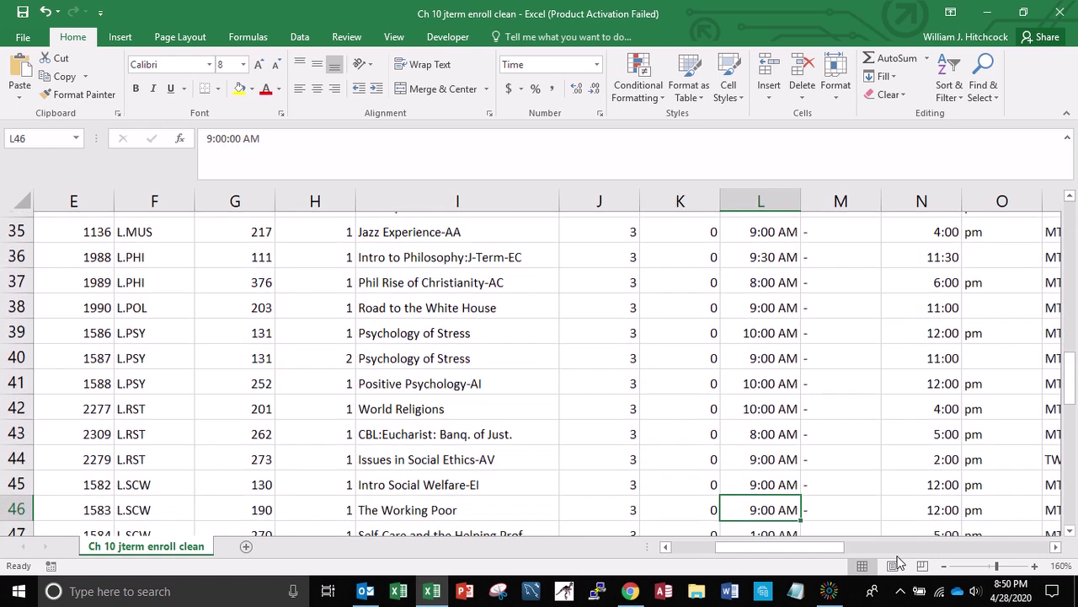
Set the start time of Self-Care and the Helping Prof in L47 to 13:00
key("Up")
key("Up")
key("Up")
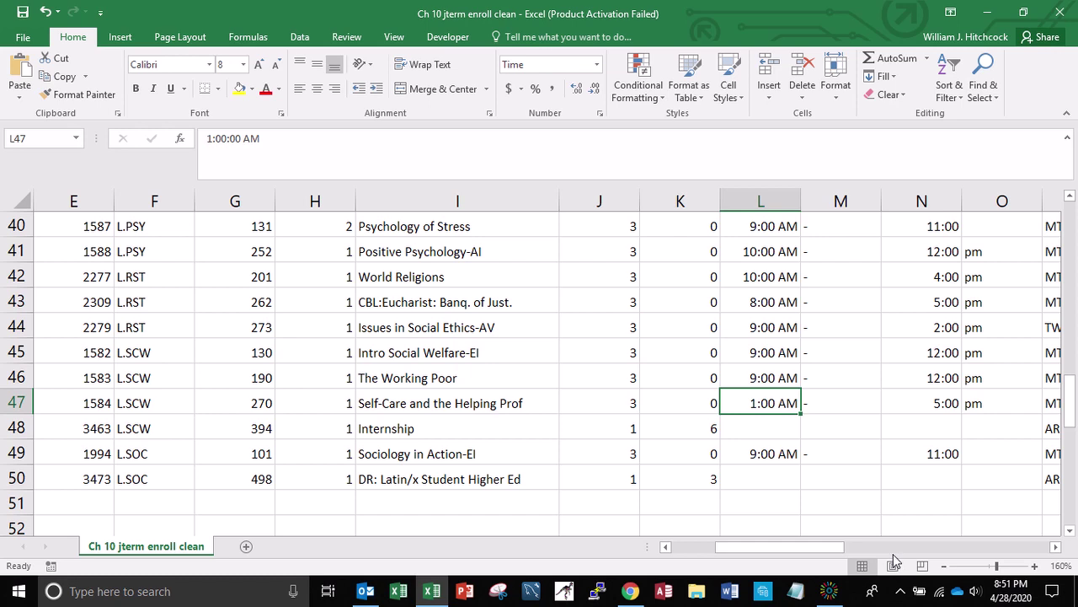
type("13:")
type("00")
key("Return")
Delete column M, headed I, which holds only the dashes between the start and end times
key("Up")
key("Up")
key("Up")
key("Up")
key("Up")
key("Up")
key("Up")
key("Up")
key("Up")
key("Up")
key("Up")
key("Up")
key("Up")
key("Up")
key("Up")
key("Up")
key("Up")
key("Up")
key("Up")
key("Up")
key("Up")
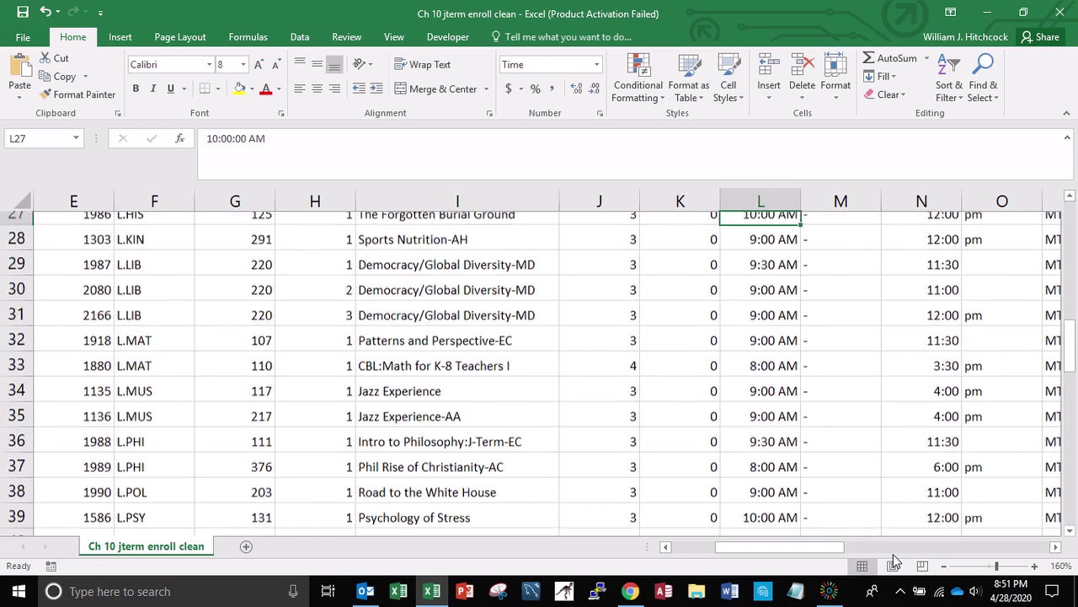
key("Up")
key("Up")
key("Up")
key("Up")
key("Up")
key("Up")
key("Up")
key("Up")
key("Up")
key("Up")
key("Up")
key("Up")
key("Up")
key("Up")
key("Up")
key("Up")
key("Up")
key("Up")
key("Up")
key("Up")
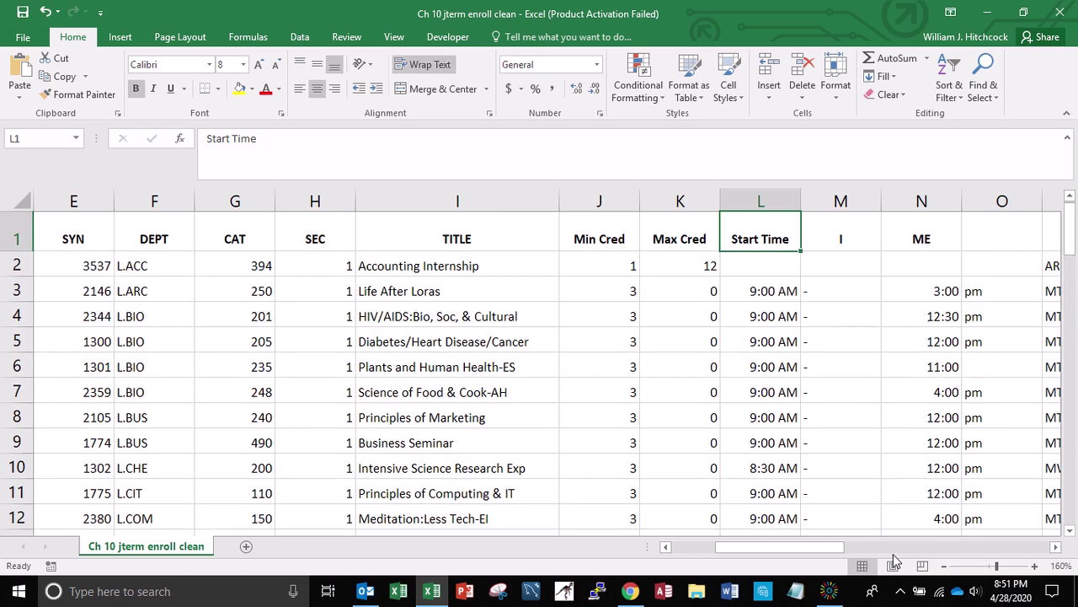
key("Right")
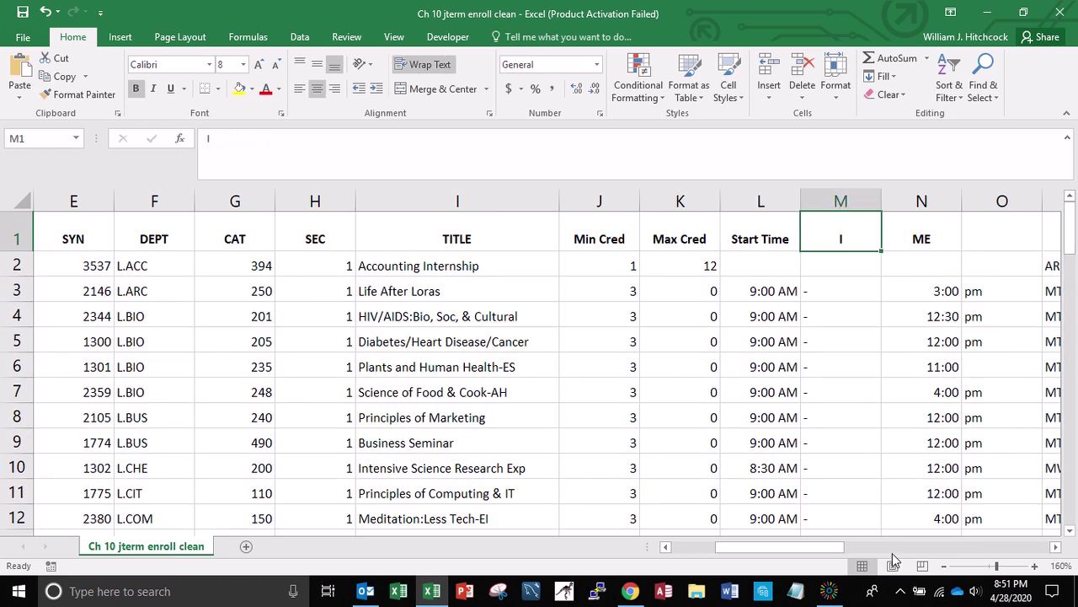
right_click(837, 200)
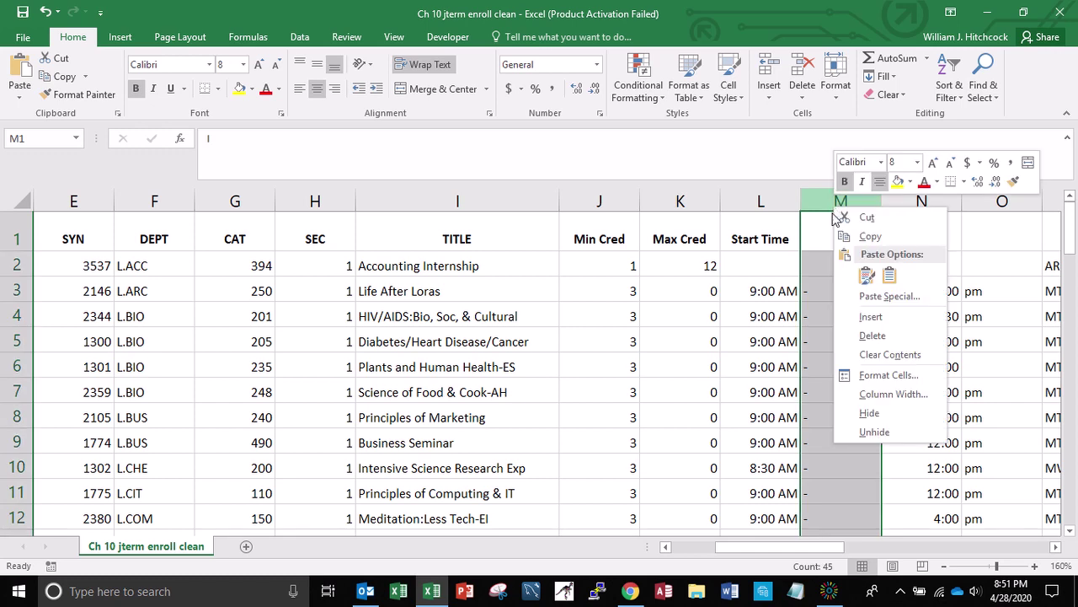
left_click(865, 337)
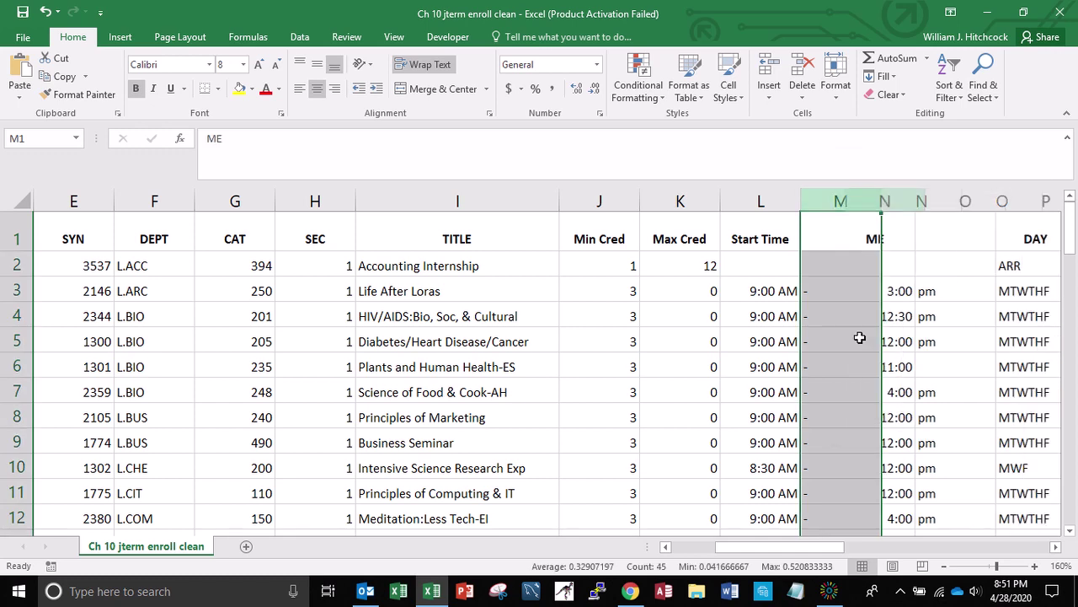
Rename the ME heading in cell M1 as End Time
left_click(841, 238)
type("End Time")
key("Return")
key("Down")
key("Up")
key("Down")
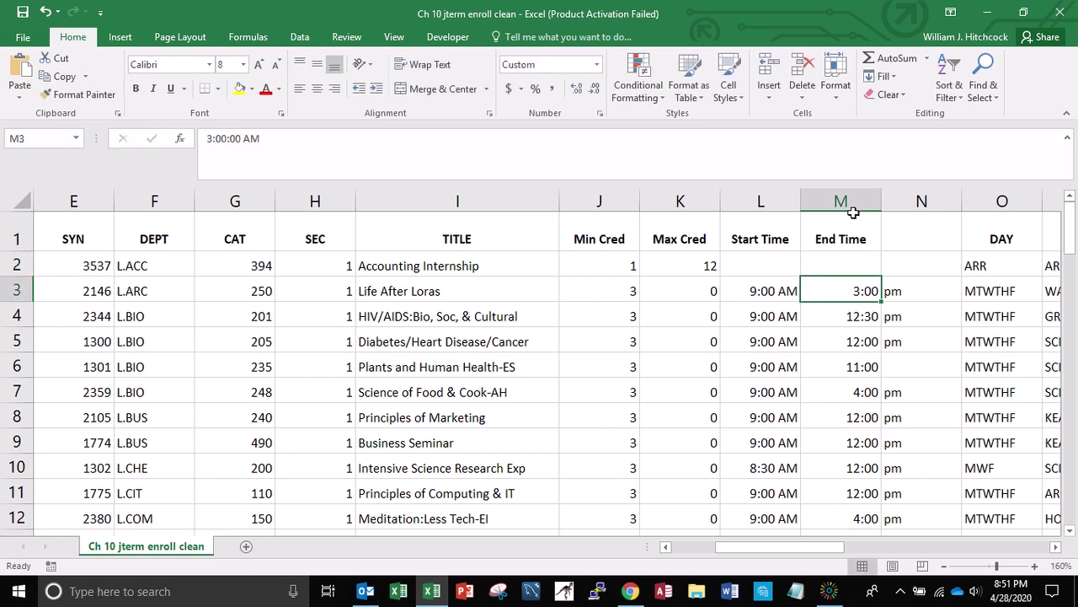
key("Up")
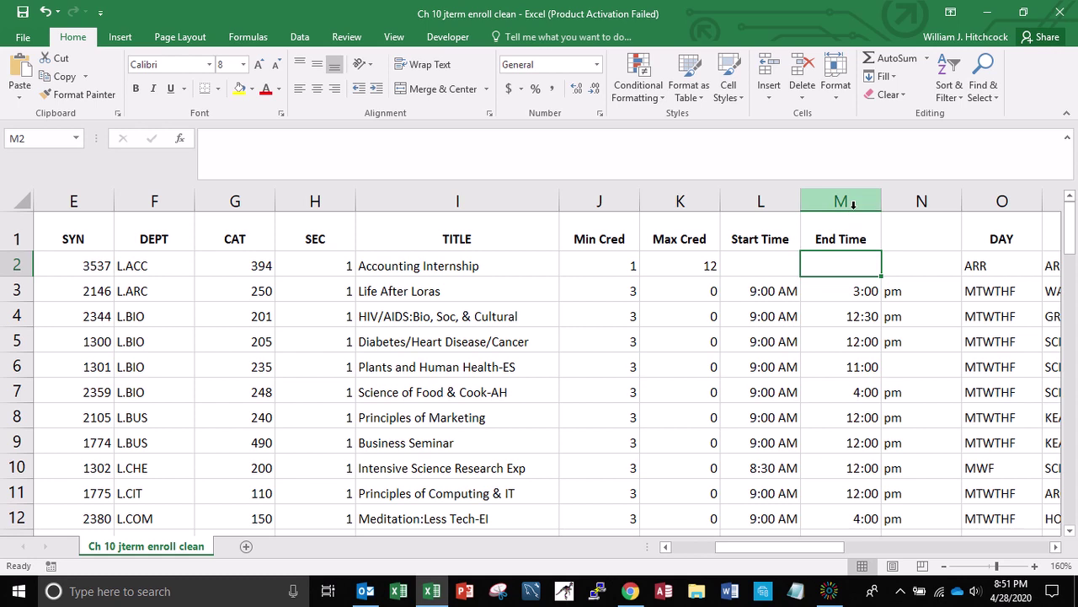
Copy the time format of Start Time cell L3 to the End Time cells from M2 down with Format Painter
left_click(762, 290)
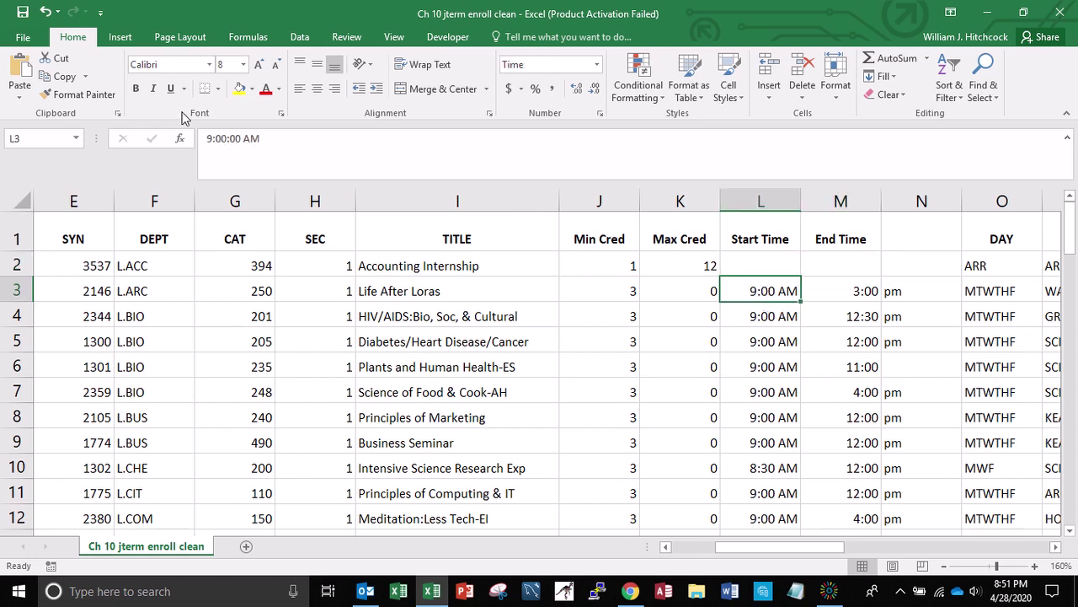
left_click(71, 96)
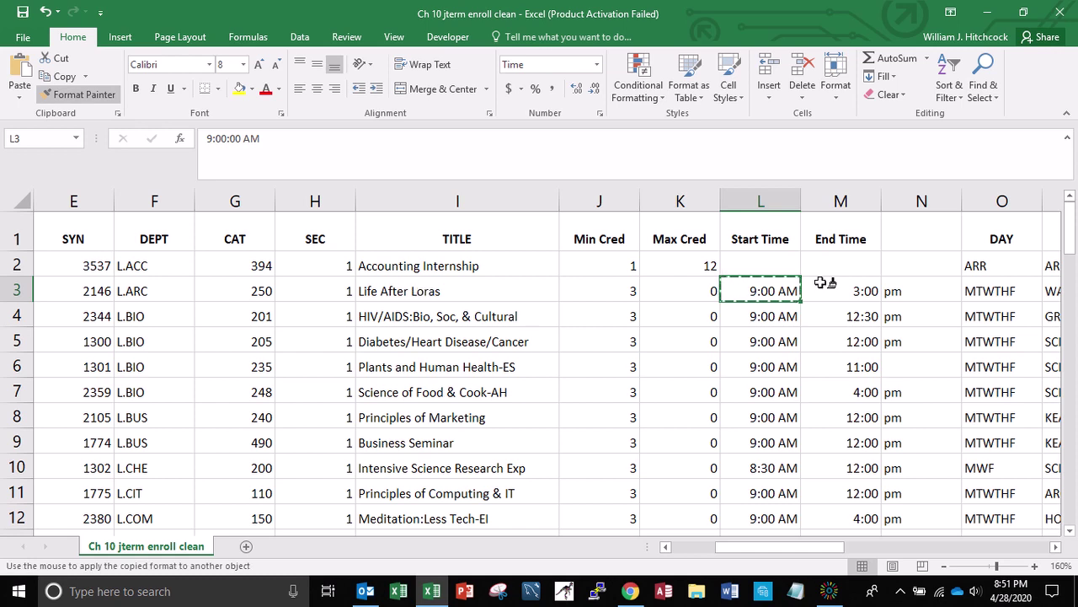
mouse_move(845, 264)
left_mouse_down()
mouse_move(818, 317)
mouse_move(832, 564)
left_mouse_up()
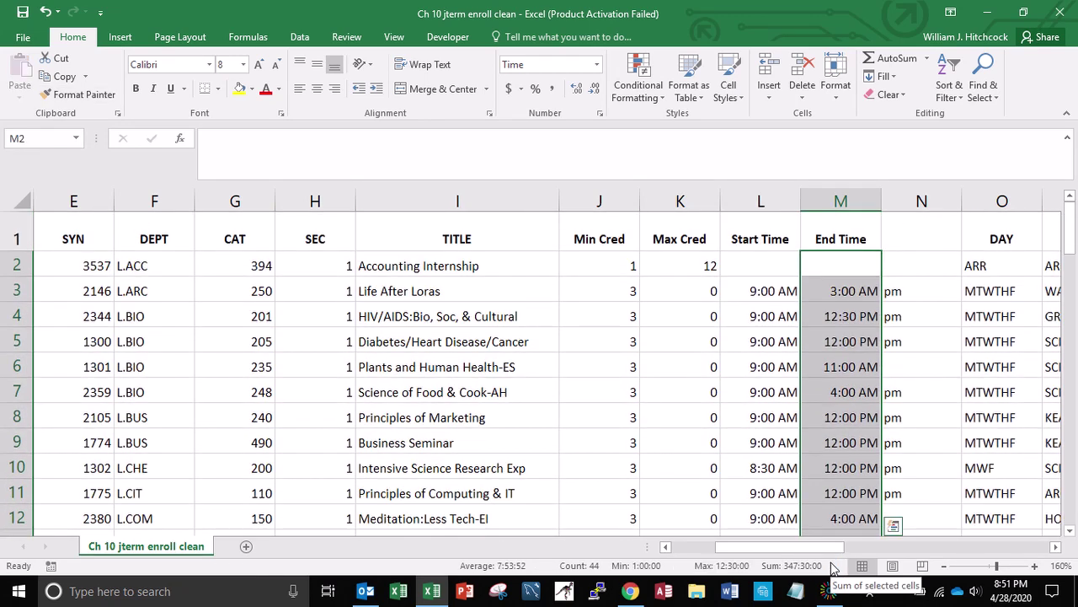
key("Down")
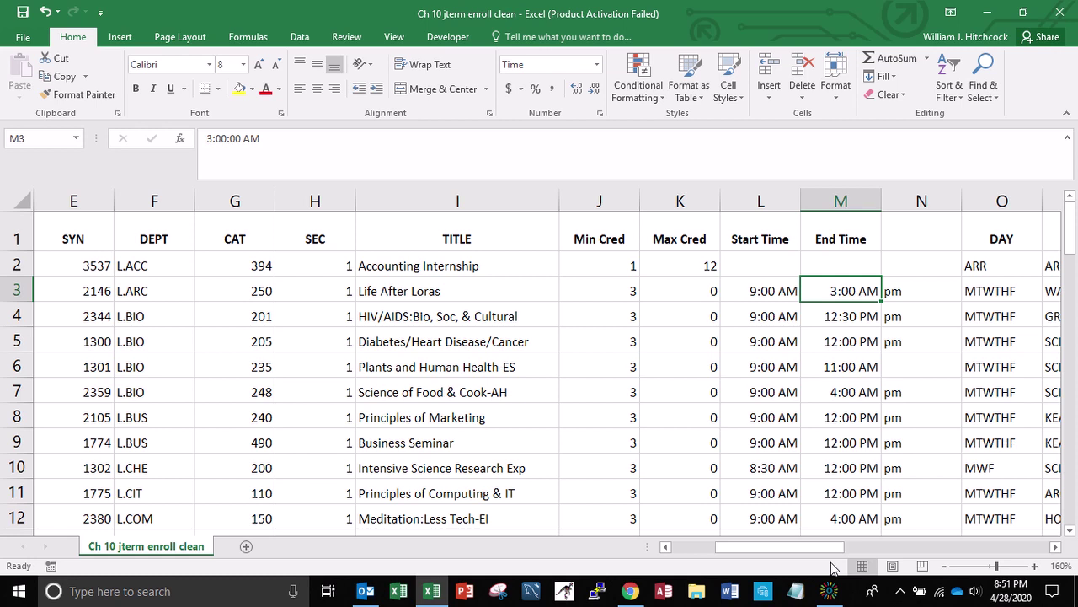
Enter the heading ampm in the blank cell N1 above the pm markers
key("Right")
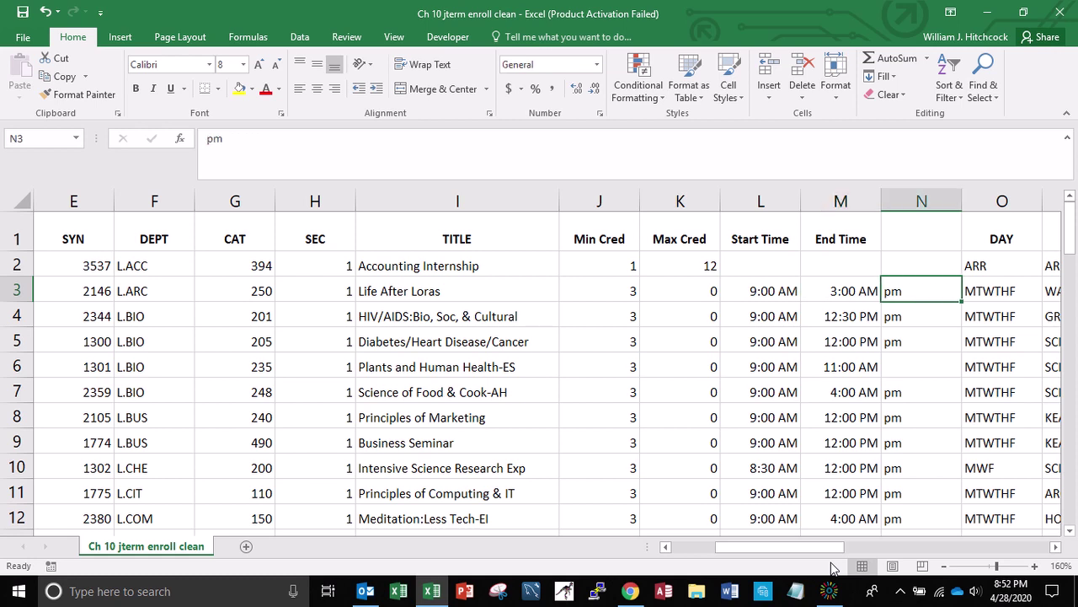
key("Left")
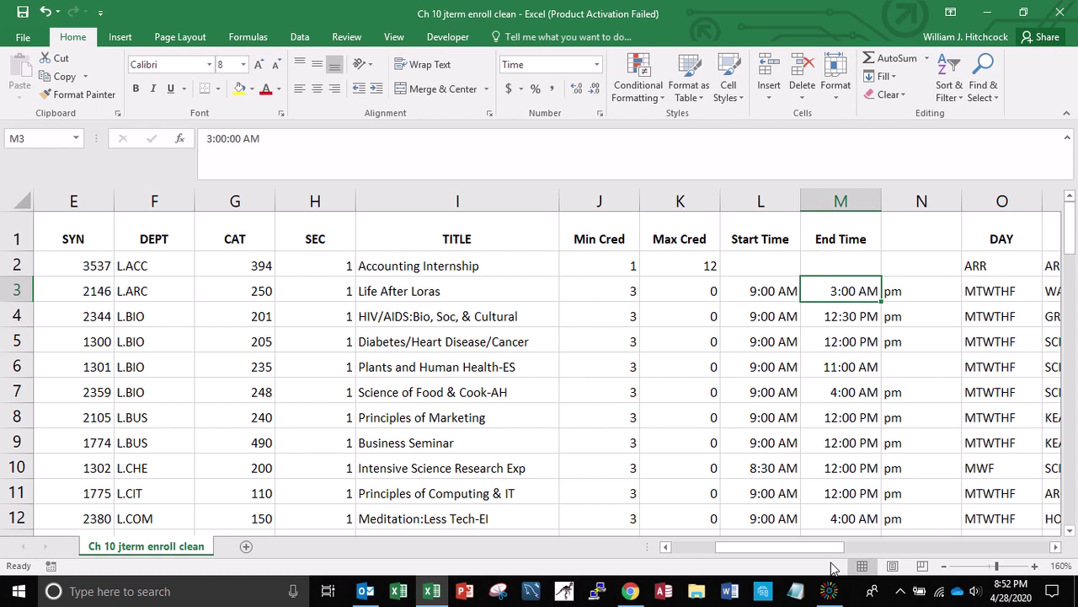
key("Right")
key("Up")
key("Up")
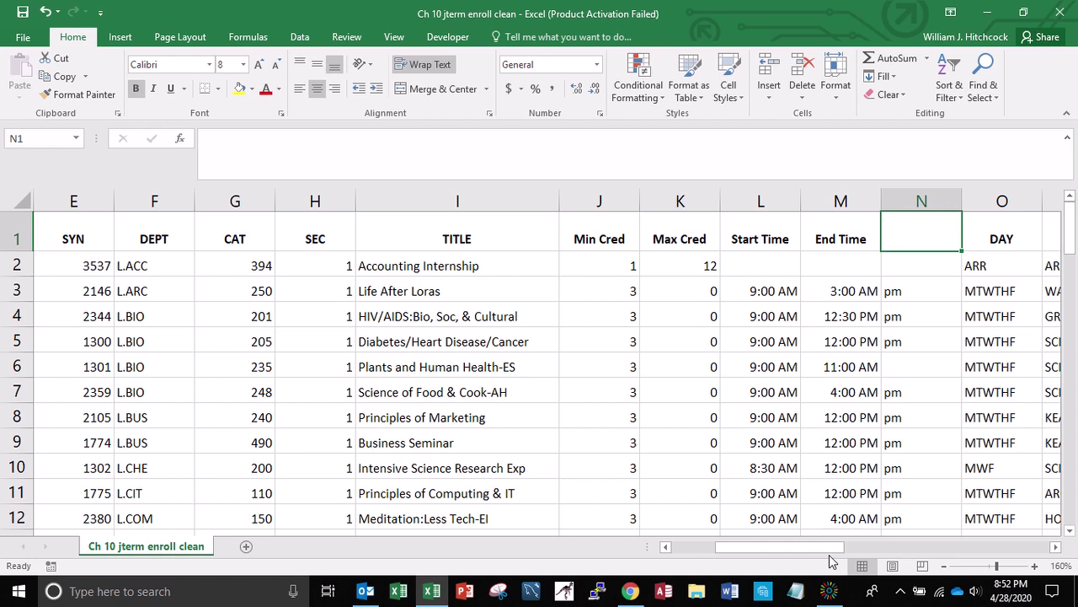
type("ampm")
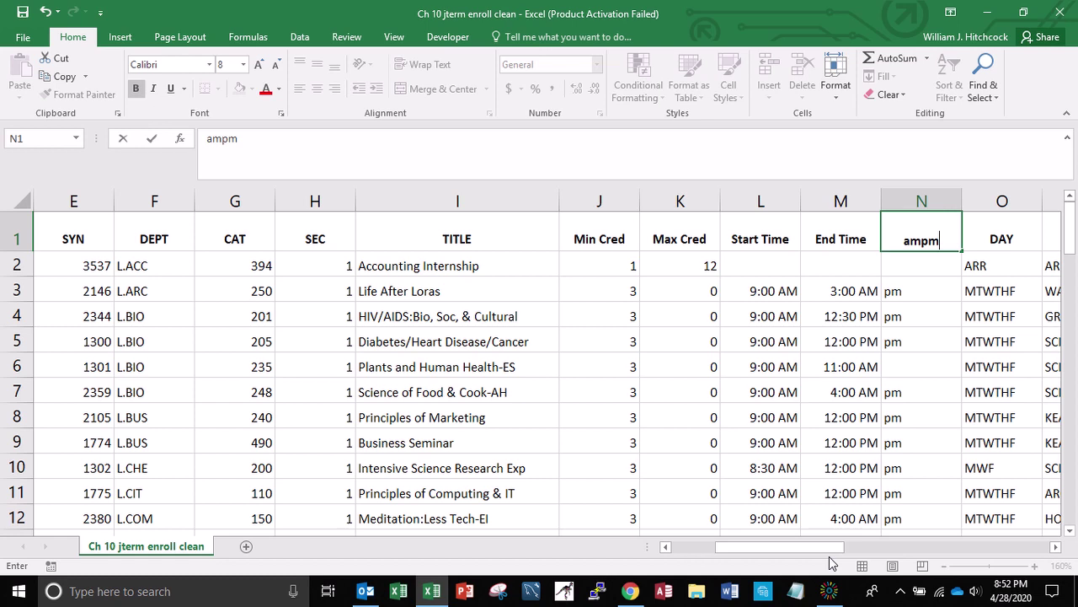
key("Tab")
AutoFit the width of the INSTRUCTOR(S) column R to its contents
key("Right")
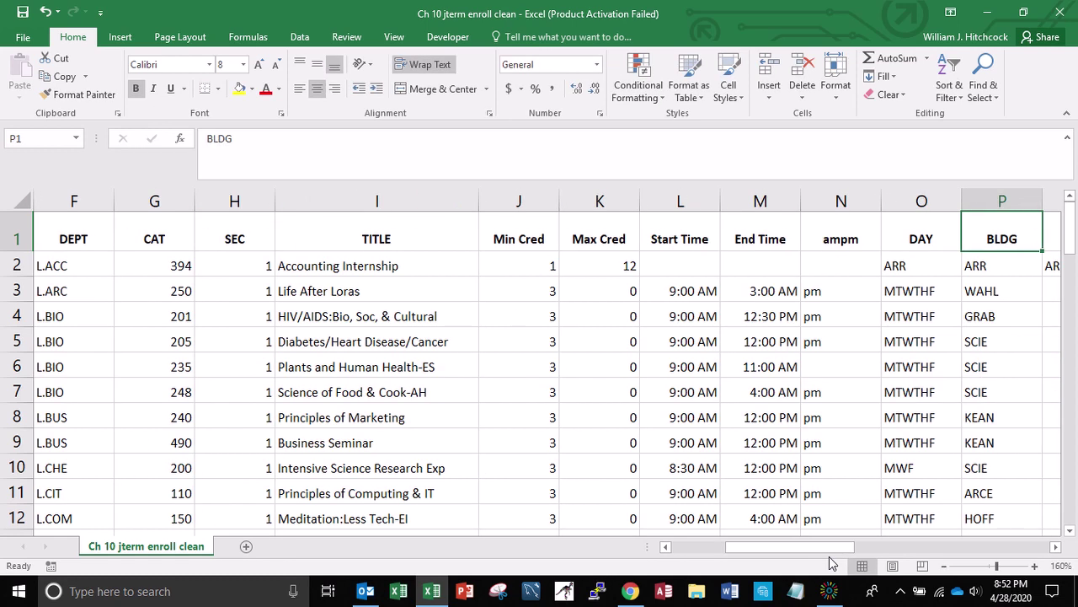
key("Right")
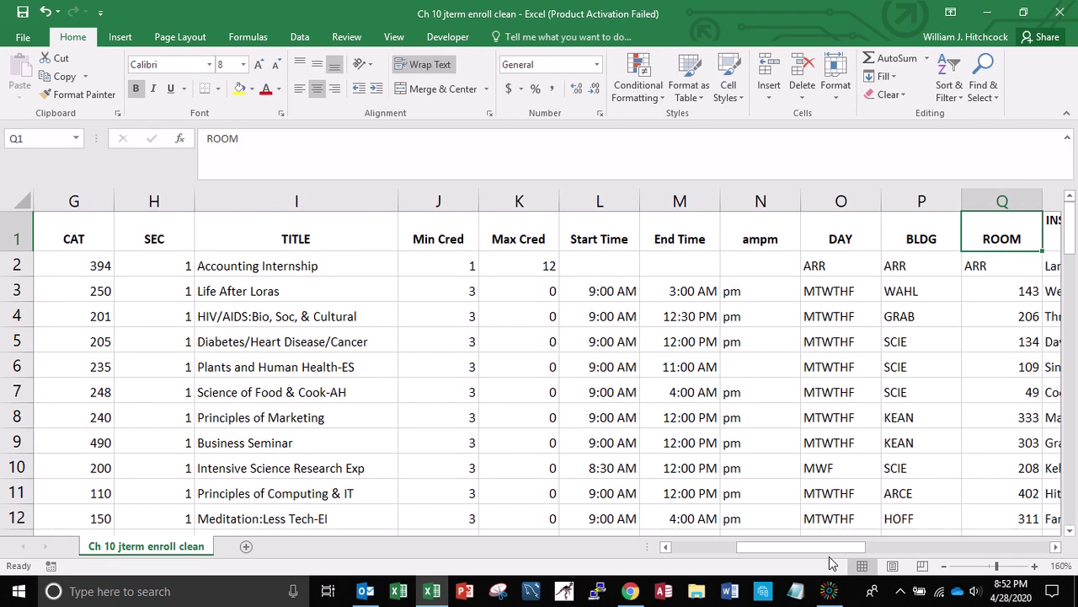
key("Right")
key("Right")
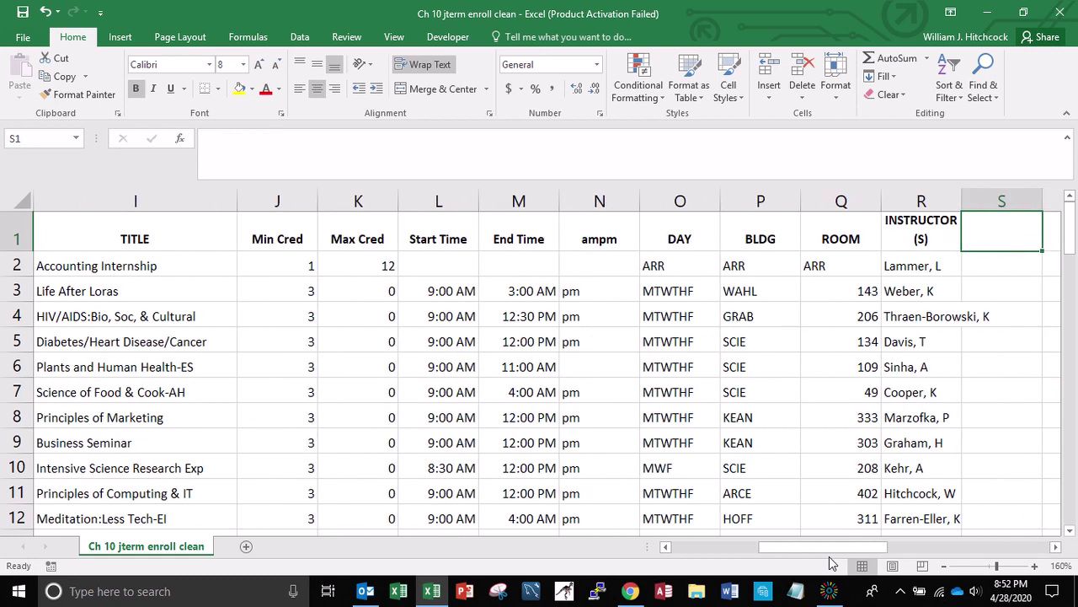
key("Right")
key("Left")
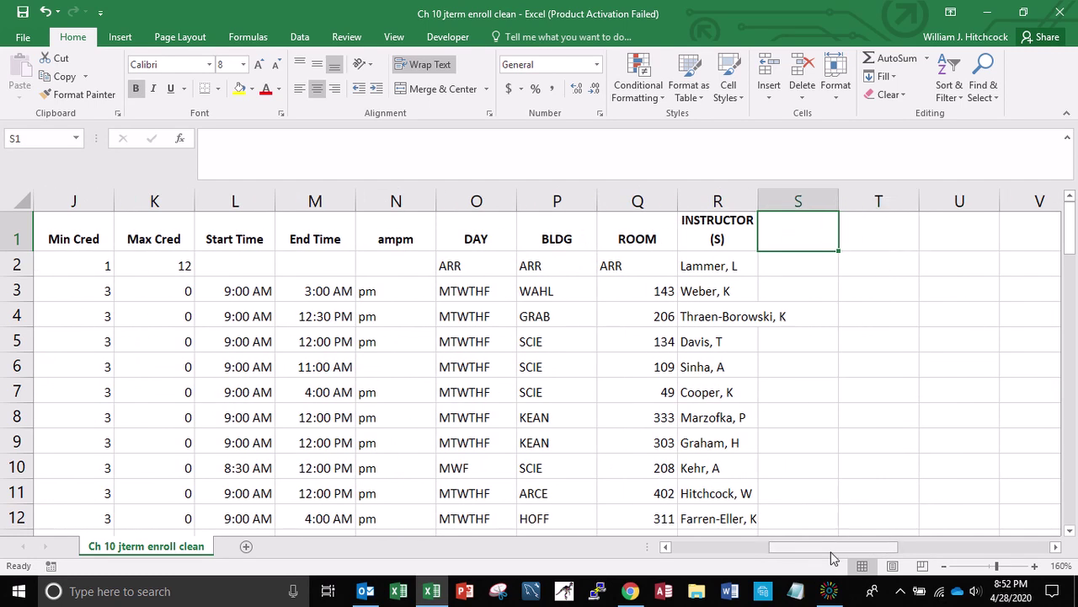
double_click(754, 194)
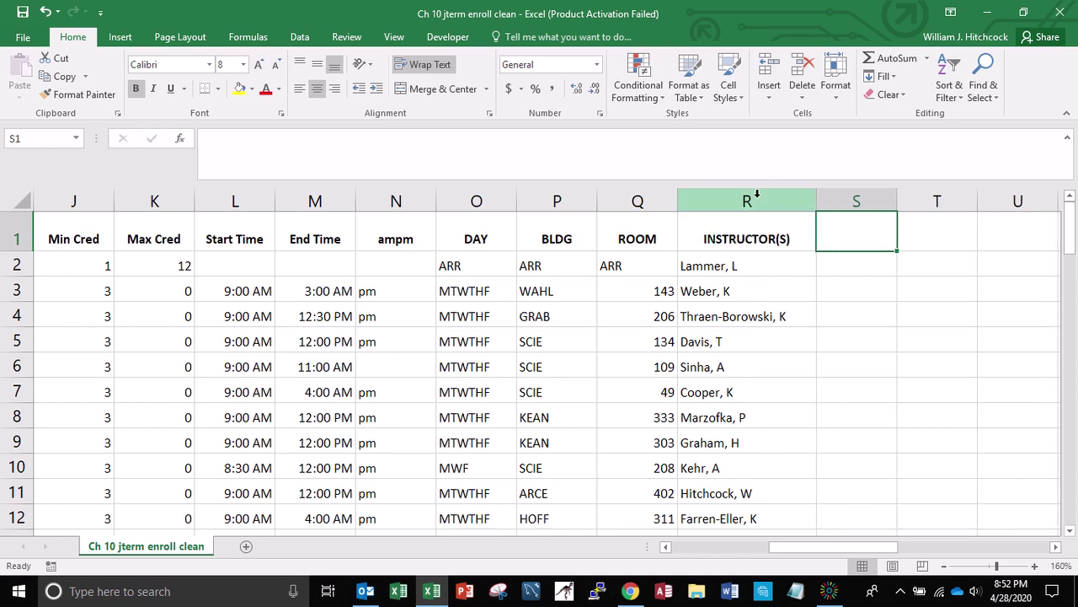
Freeze the heading row by applying Freeze Panes at cell A2
key("ctrl+Home")
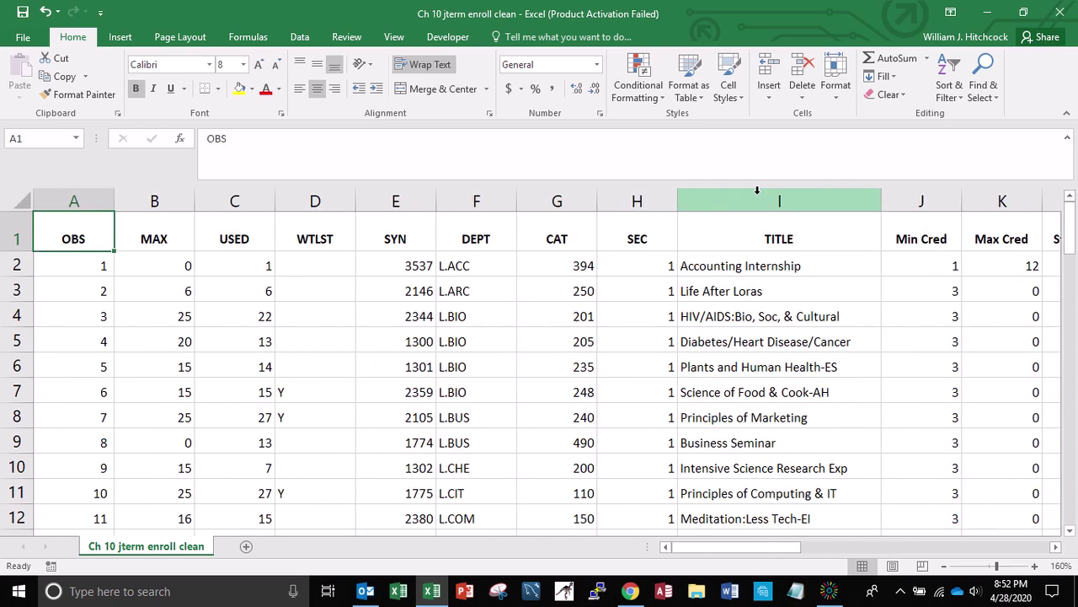
key("Down")
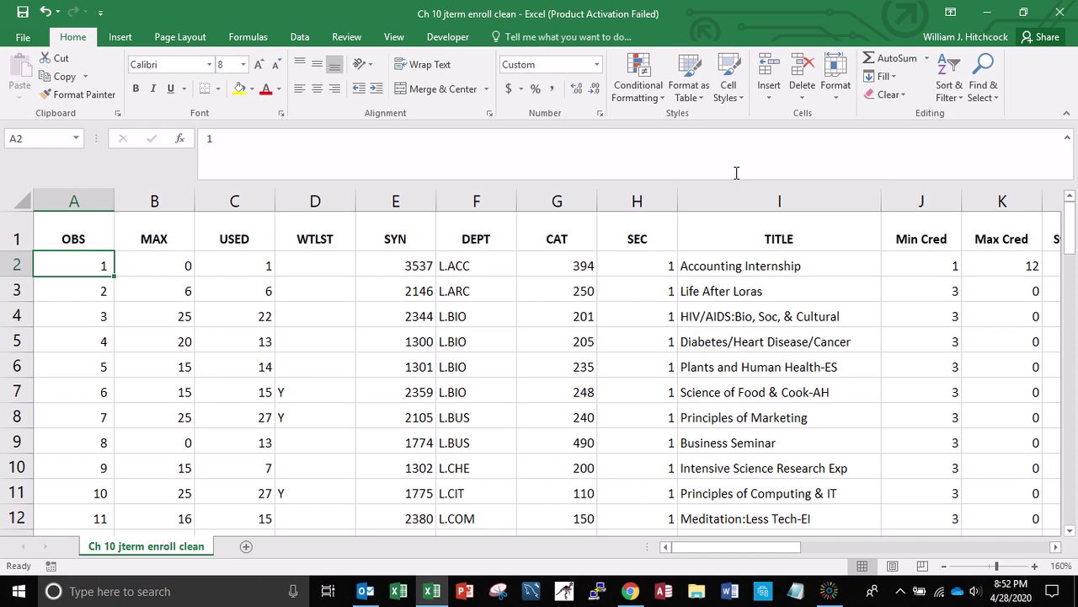
left_click(394, 40)
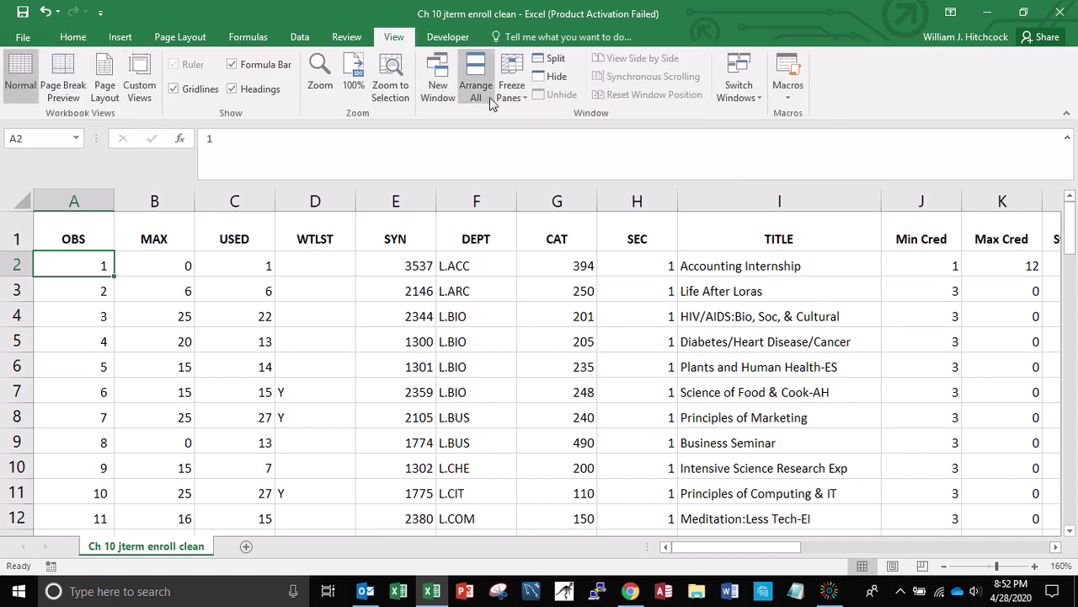
left_click(511, 91)
left_click(540, 126)
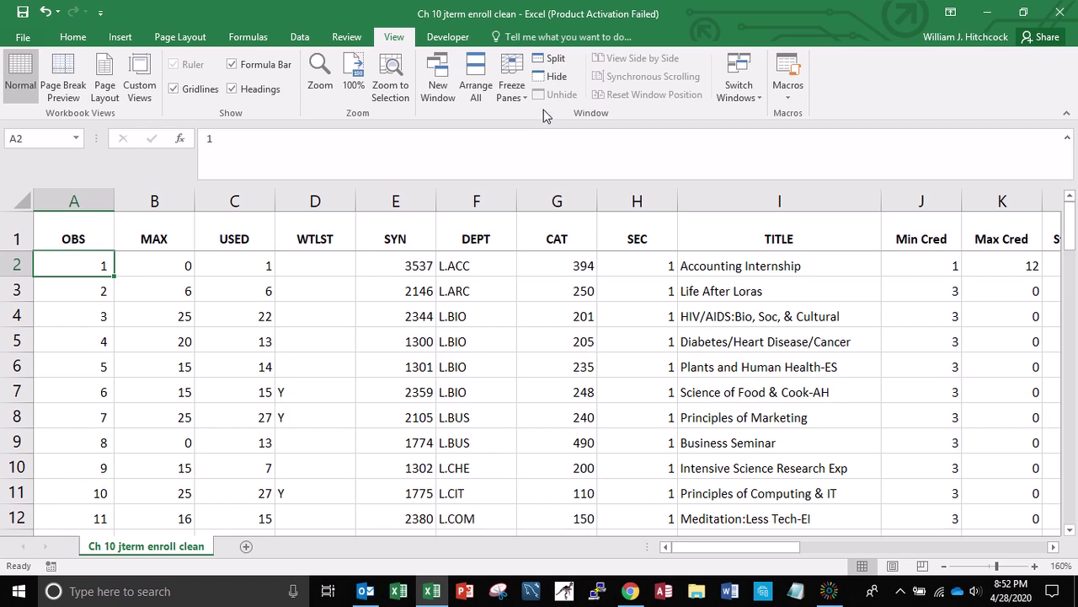
AutoFit the widths of all the data columns, from OBS through INSTRUCTOR(S)
left_click(76, 200)
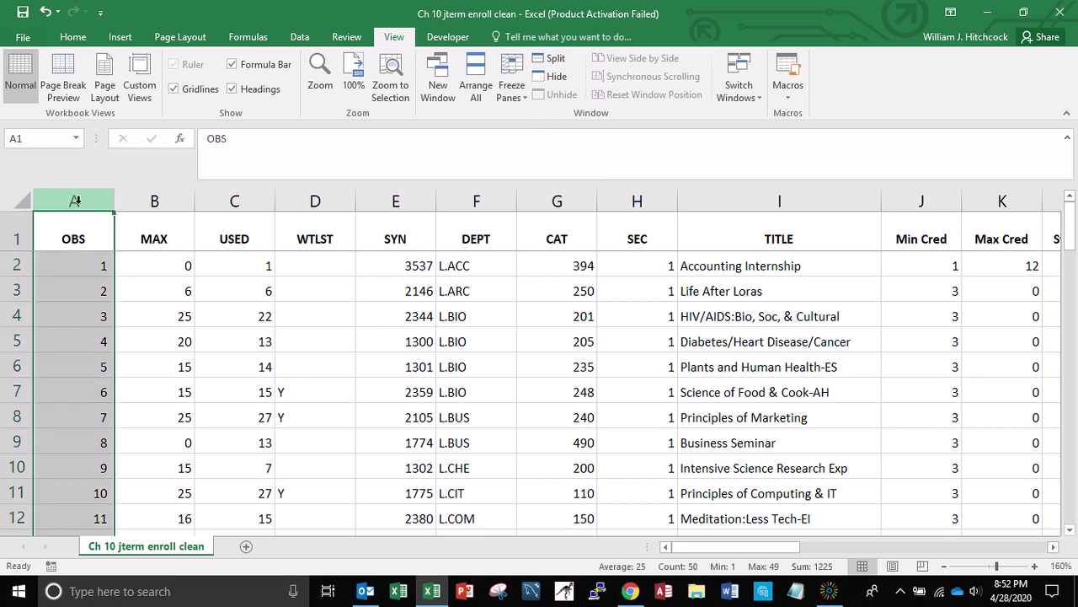
key("shift+Right")
key("shift+Right")
key("shift+Right")
key("shift+Right")
key("shift+Right")
key("shift+Right")
key("shift+Right")
key("shift+Right")
key("shift+Right")
key("shift+Right")
key("shift+Right")
key("shift+Right")
key("shift+Right")
key("shift+Right")
key("shift+Right")
key("shift+Right")
key("shift+Right")
key("shift+Right")
key("shift+Right")
key("shift+Right")
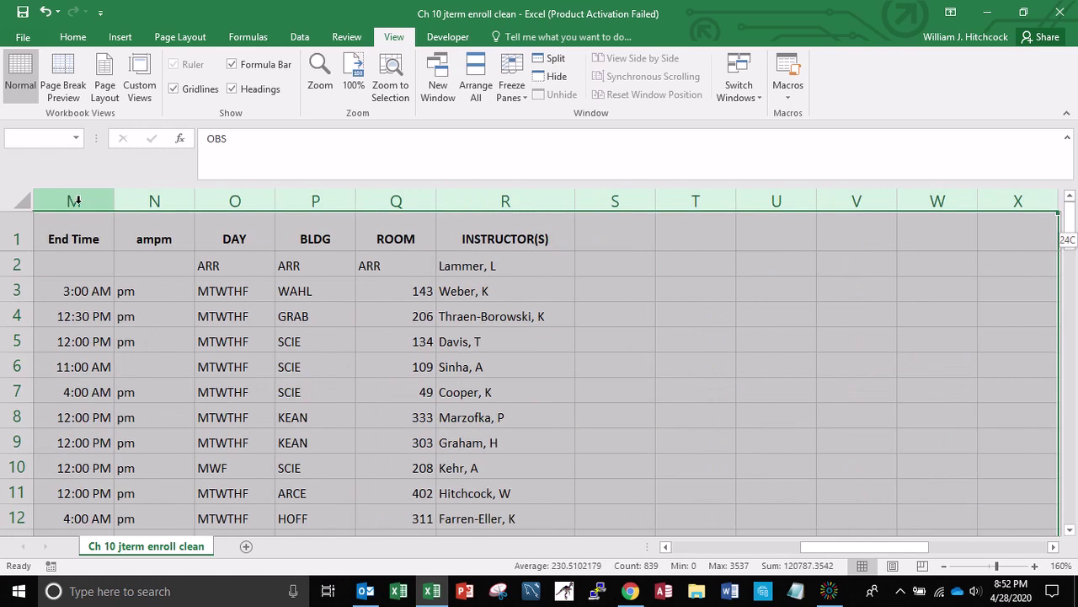
double_click(197, 201)
key("Down")
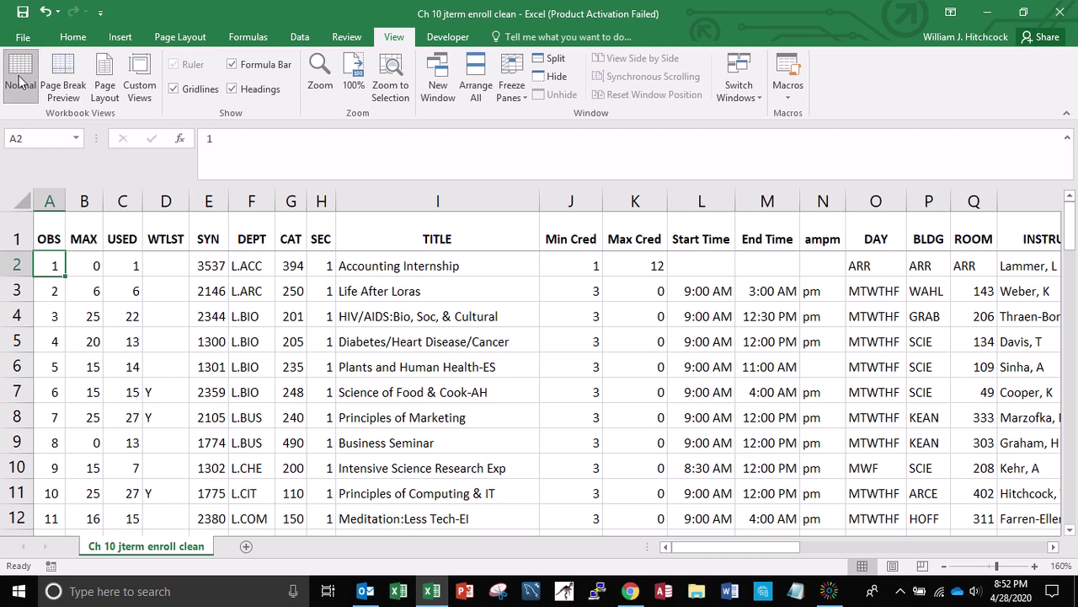
Begin saving a copy of the file in C:\Temp, with the file type set to Excel Workbook
left_click(23, 38)
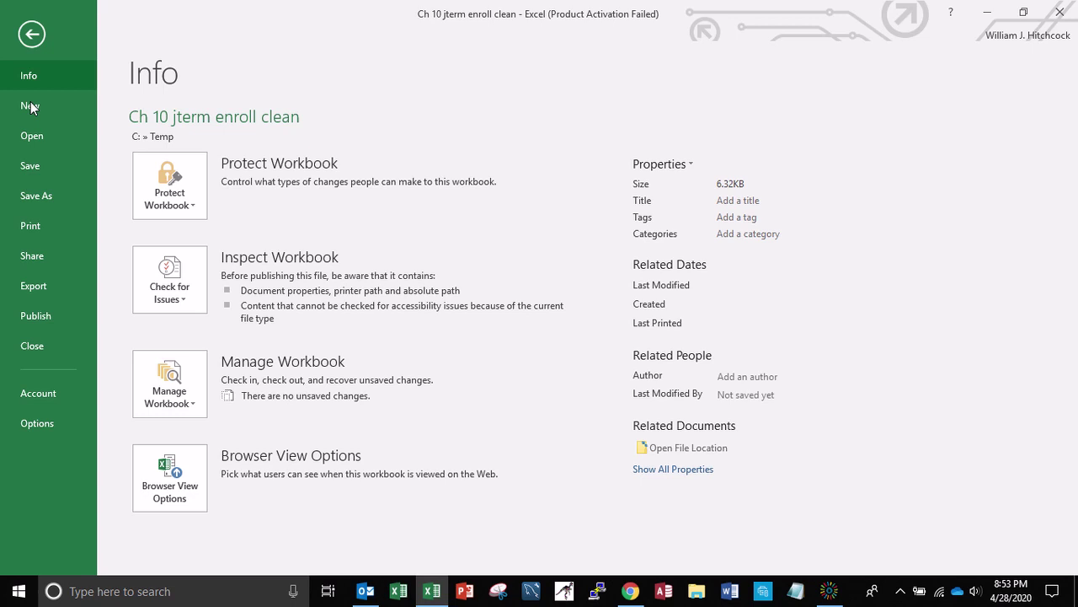
left_click(38, 196)
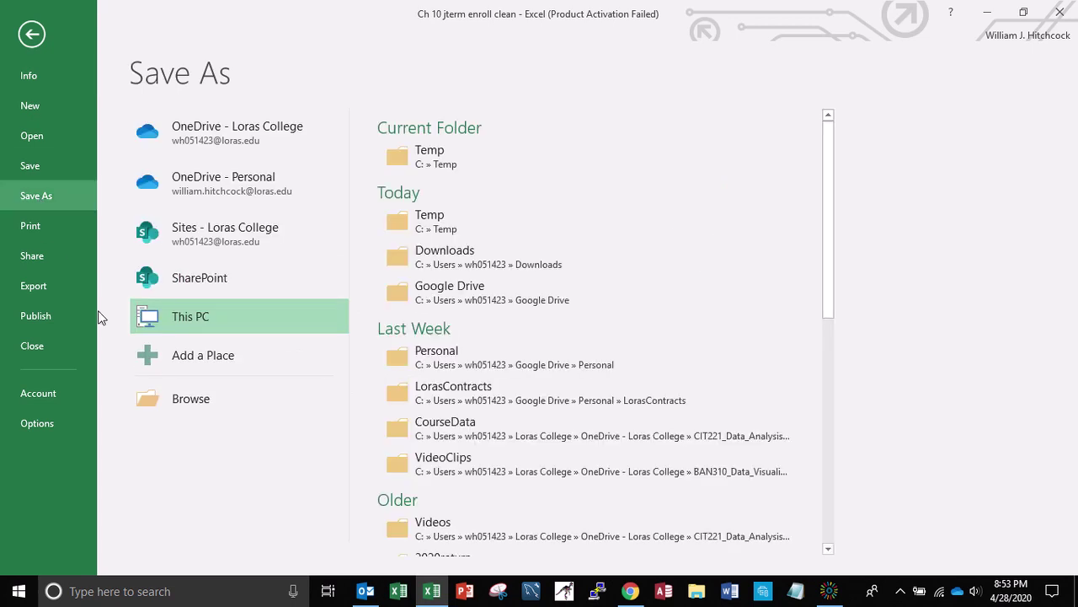
left_click(180, 399)
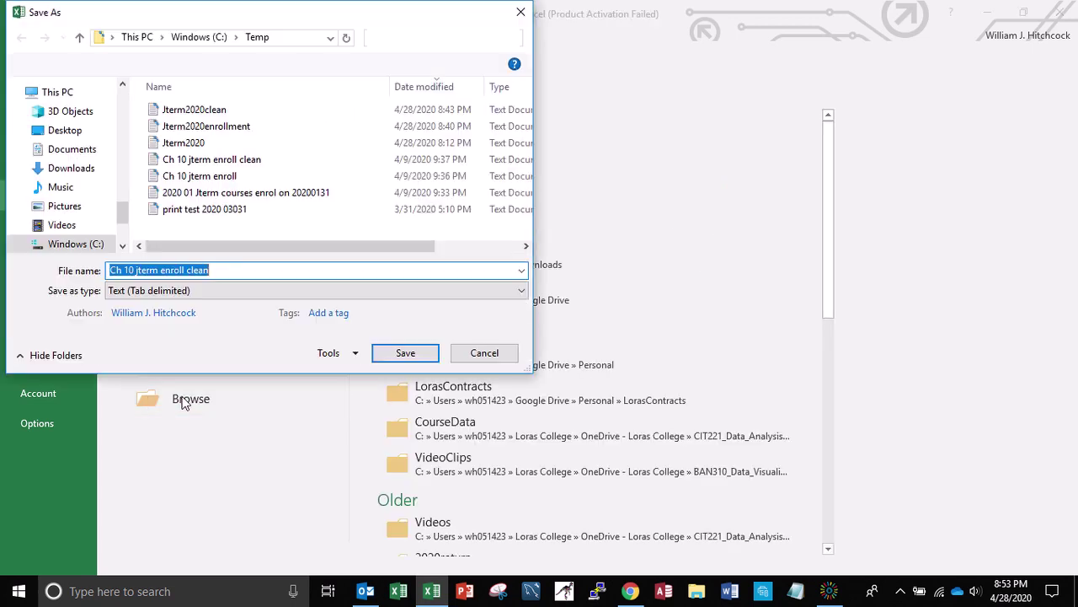
left_click(76, 244)
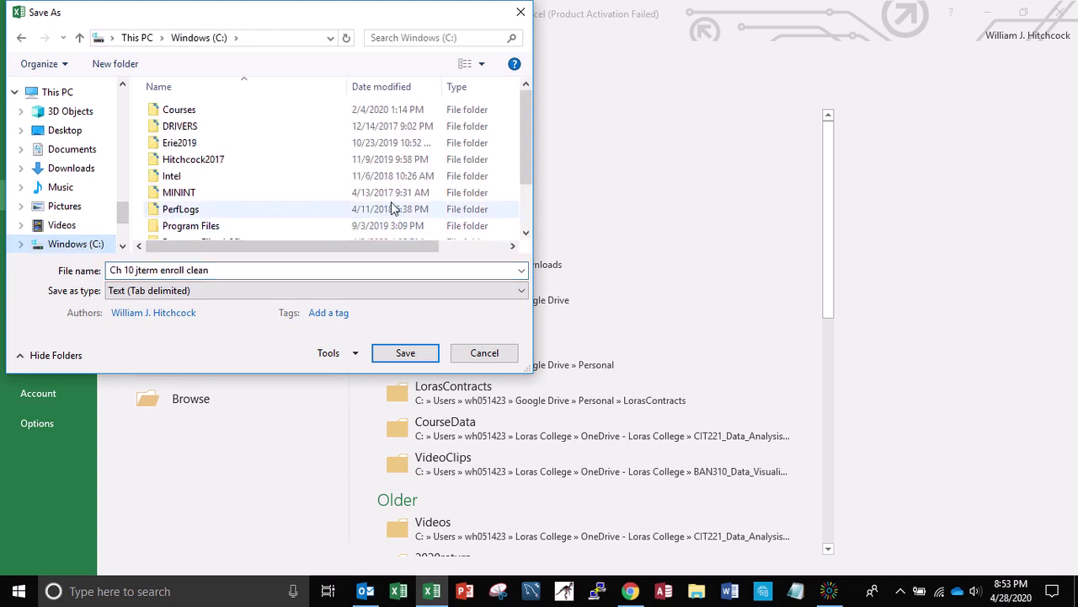
scroll(525, 210, "down", 2)
double_click(197, 198)
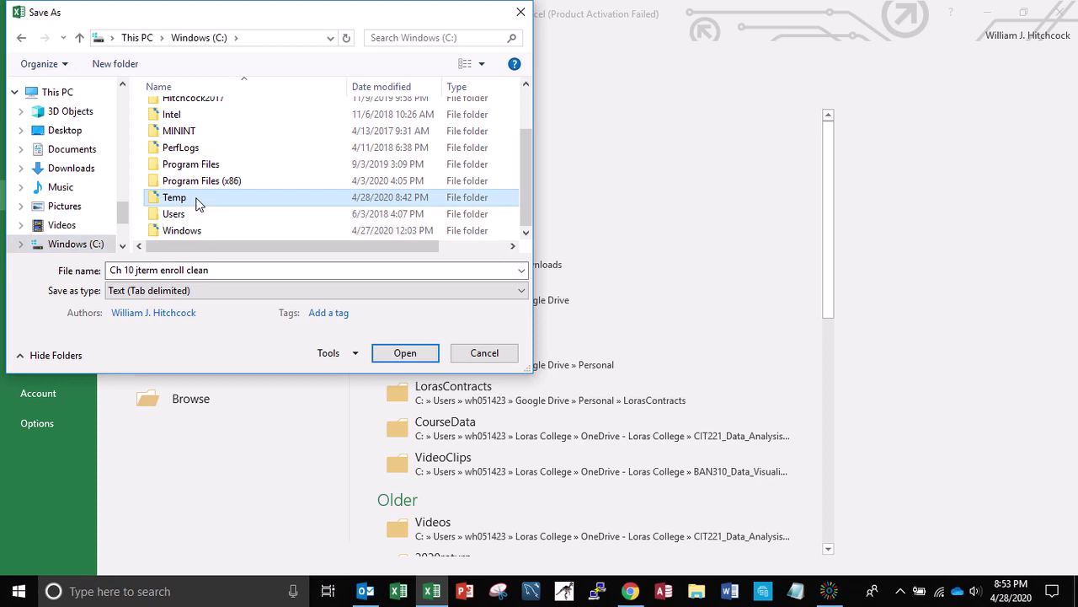
left_click(224, 292)
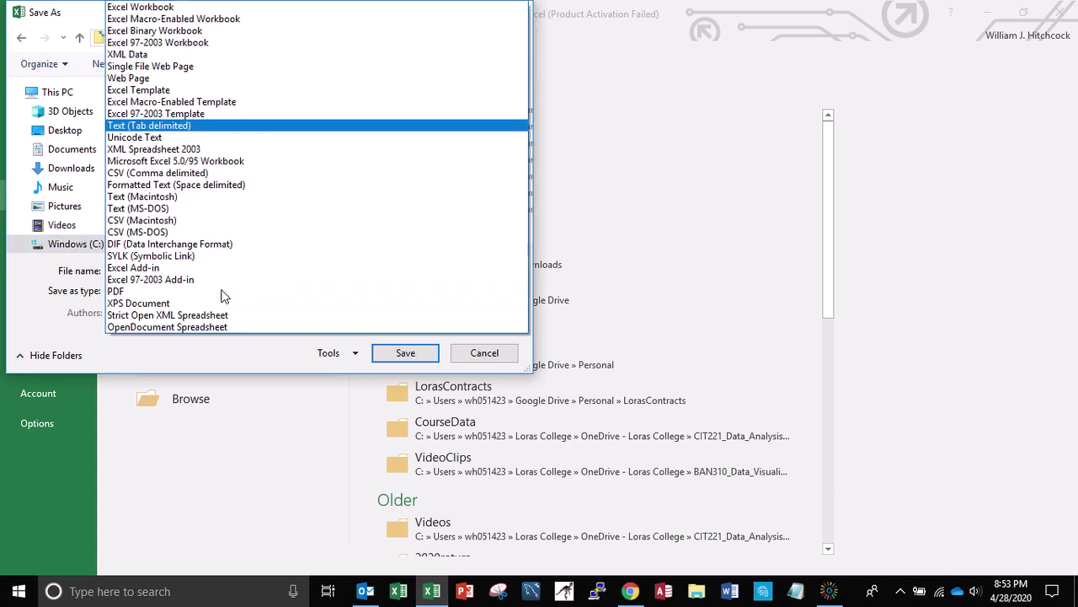
left_click(173, 8)
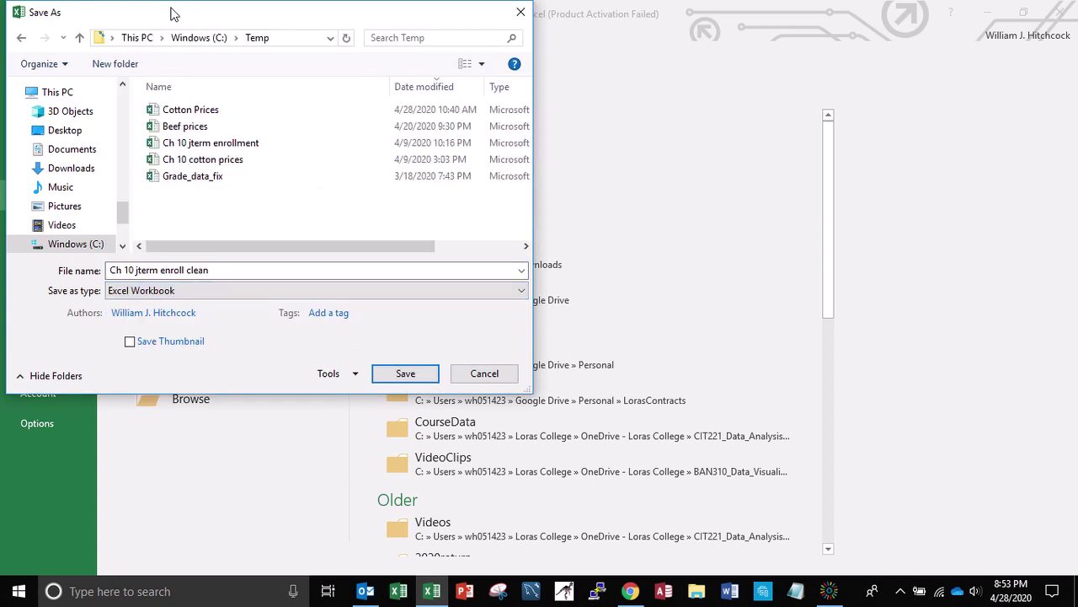
Save the workbook as Ch 10 jterm enrollment v2, declining to replace the existing Ch 10 jterm enrollment file
left_click(240, 268)
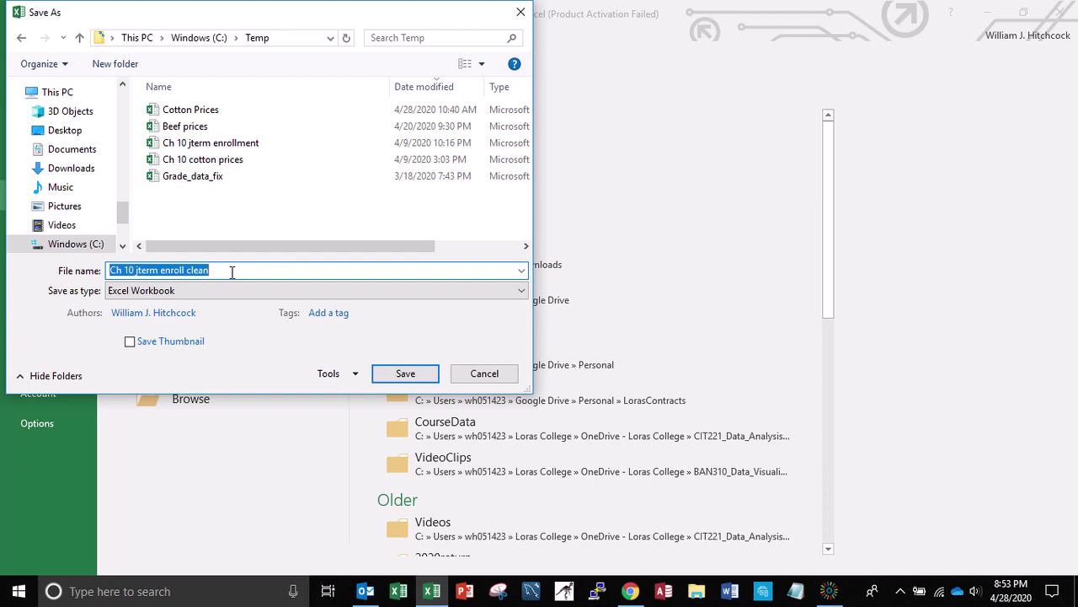
type("Ch 10 ")
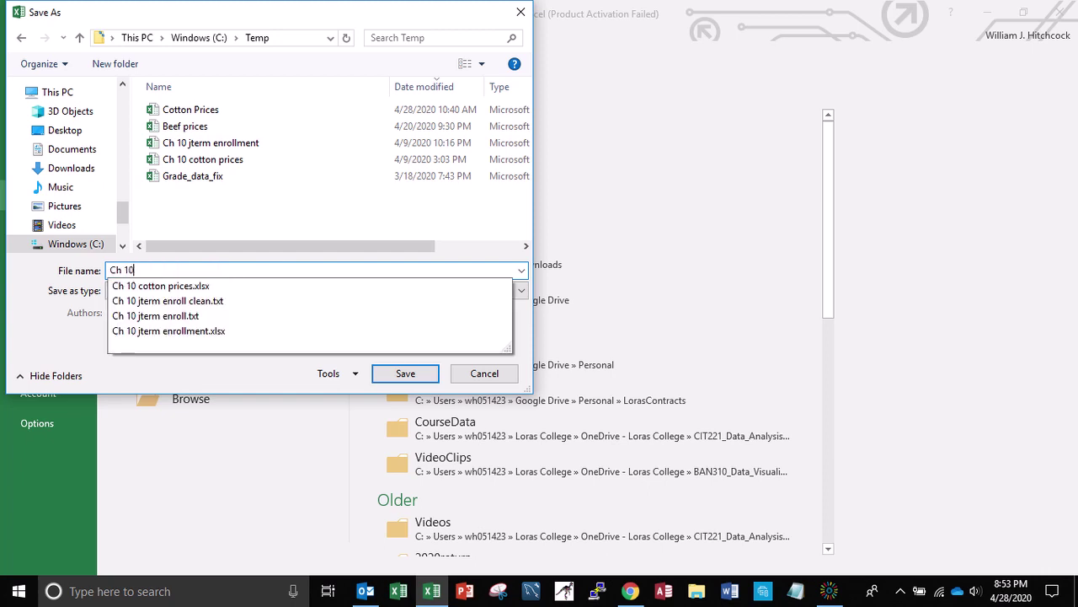
type("jterm")
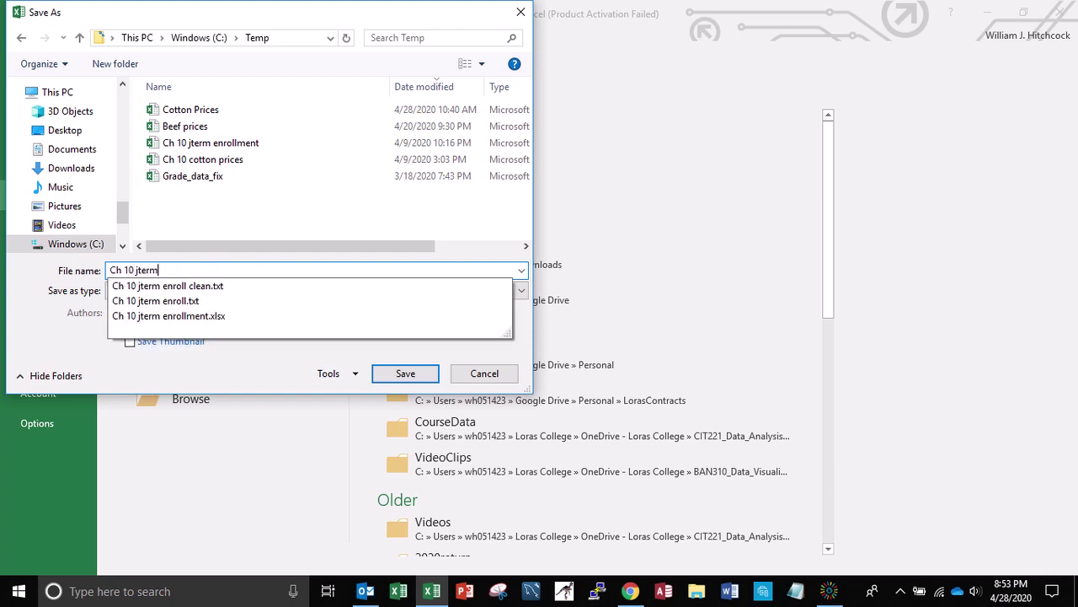
type(" enrollment")
key("Return")
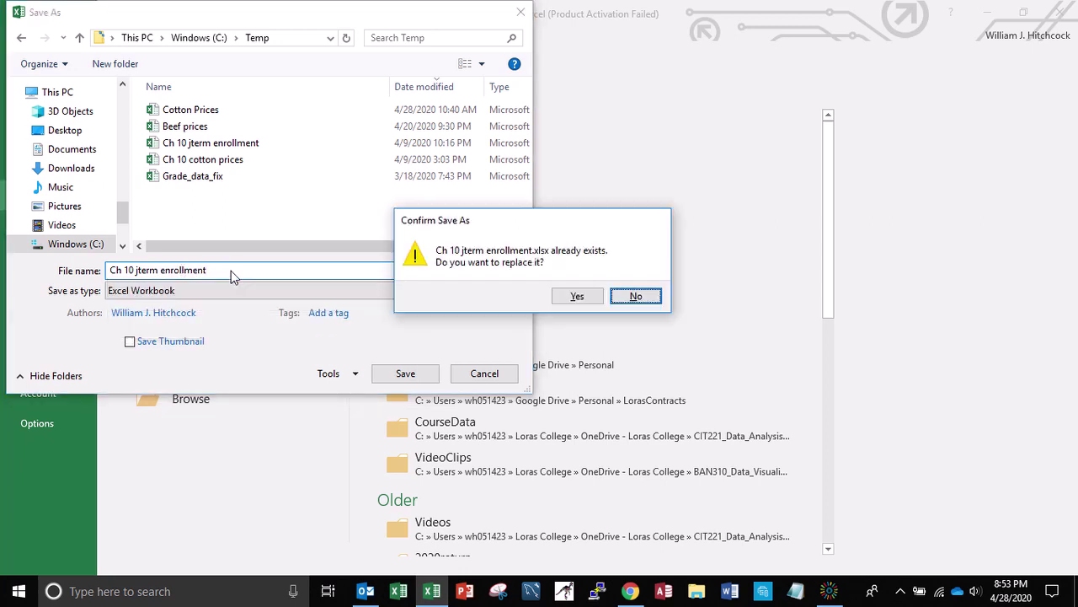
left_click(655, 302)
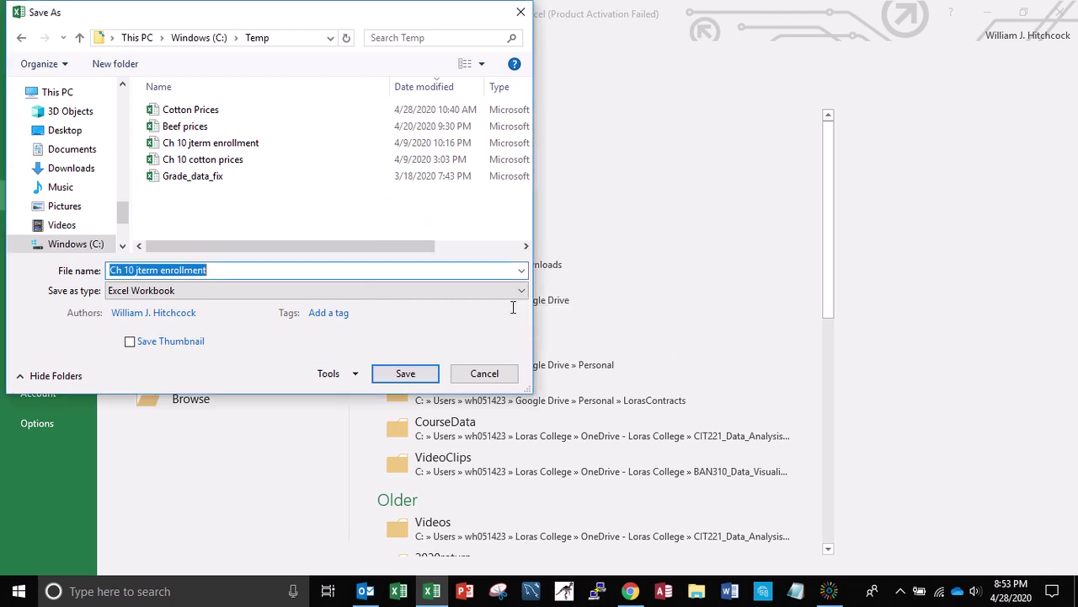
left_click(220, 272)
type("v2")
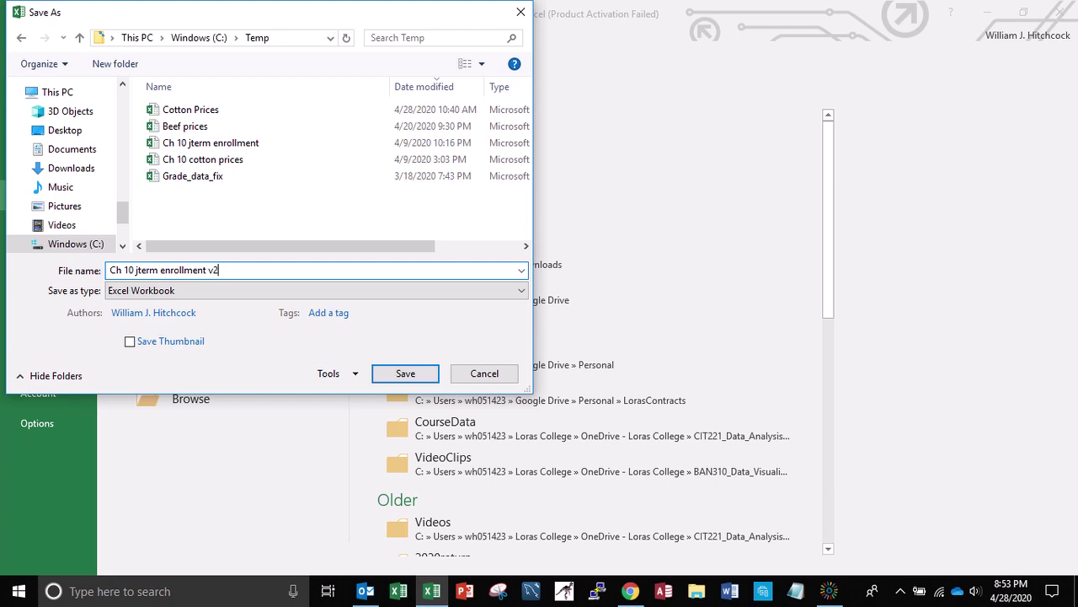
key("Return")
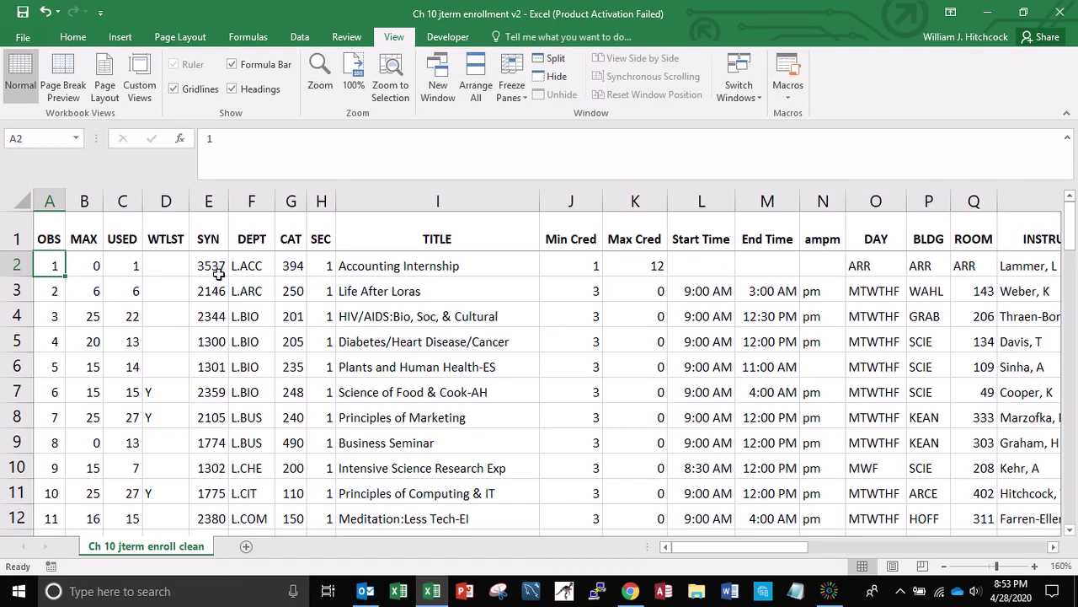
Sort the enrollment data by the End Time column in ascending order
key("Right")
key("Right")
key("Right")
key("Right")
key("Right")
key("Right")
key("Right")
key("Right")
key("Right")
key("Right")
key("Right")
key("Right")
key("Right")
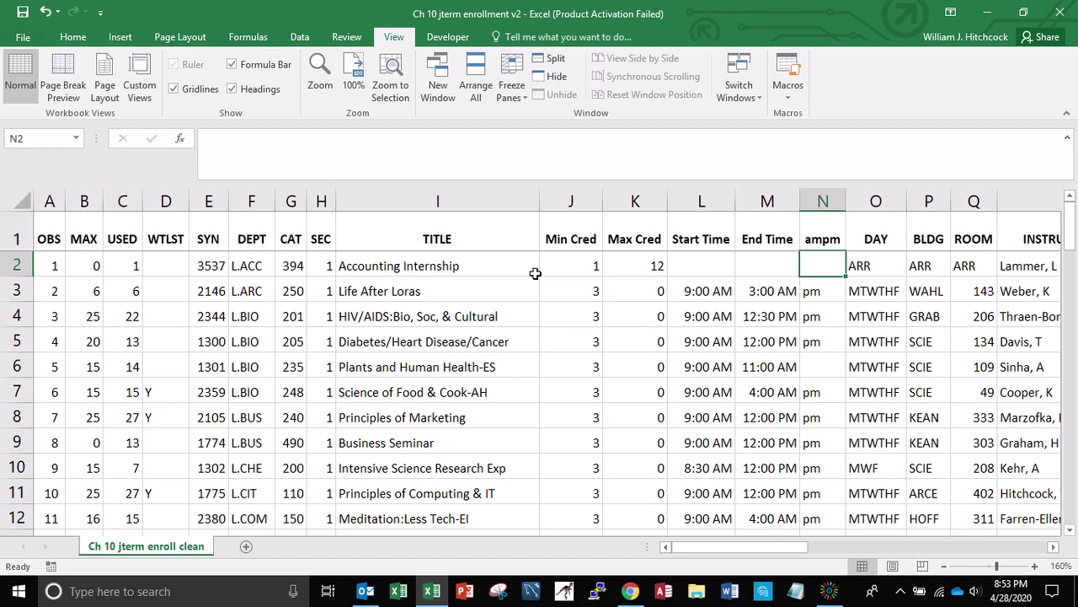
left_click(761, 268)
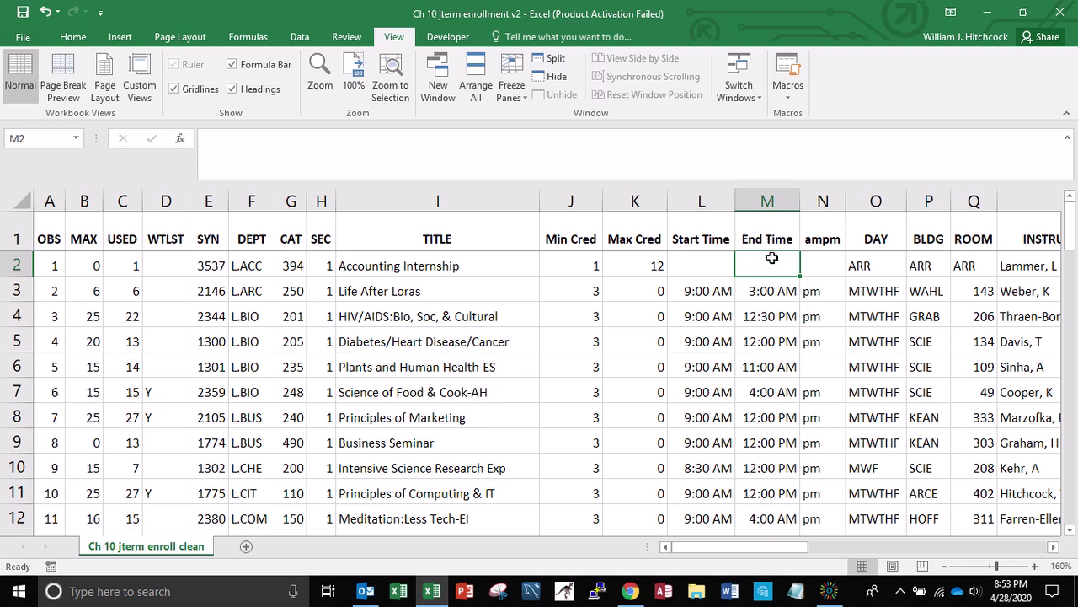
left_click(299, 37)
left_click(311, 68)
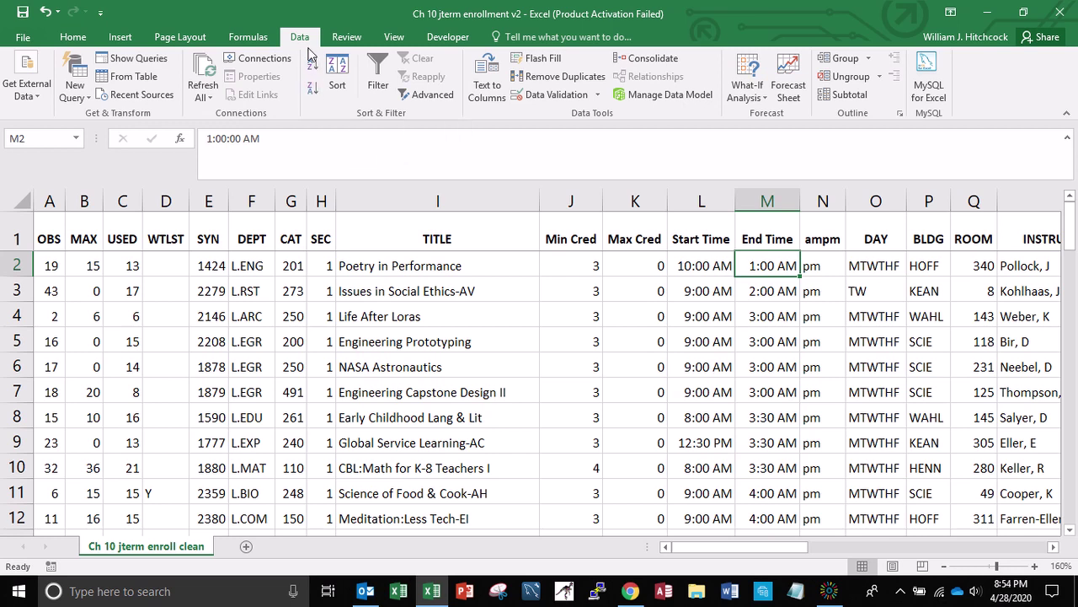
Correct the End Time values in 24-hour form, entering 13:00 in M2 and 14:00 in M3
key("Right")
key("Left")
type("13:00")
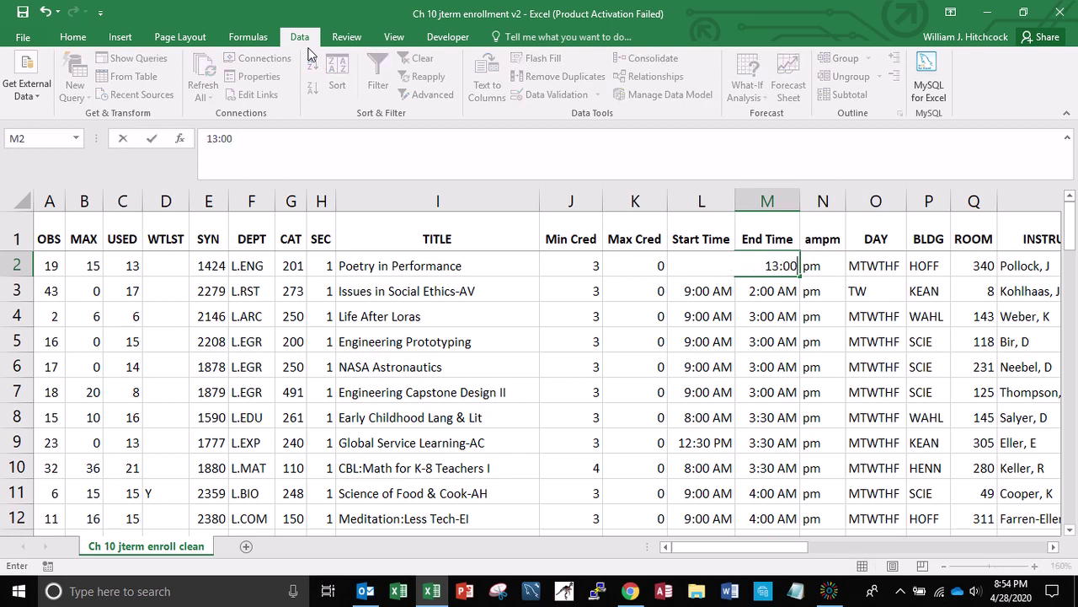
key("Return")
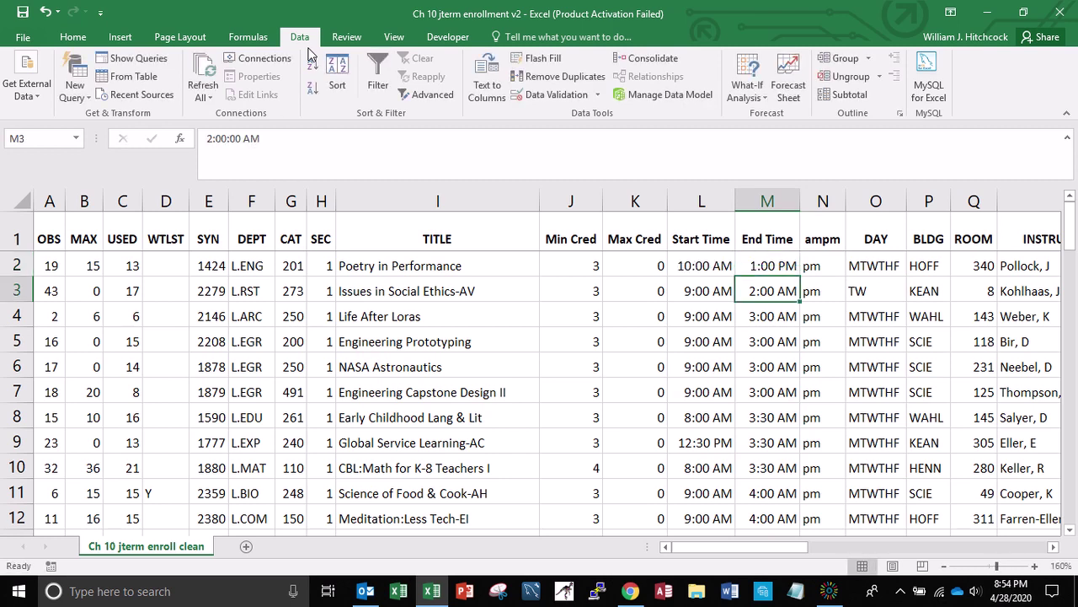
type("14:")
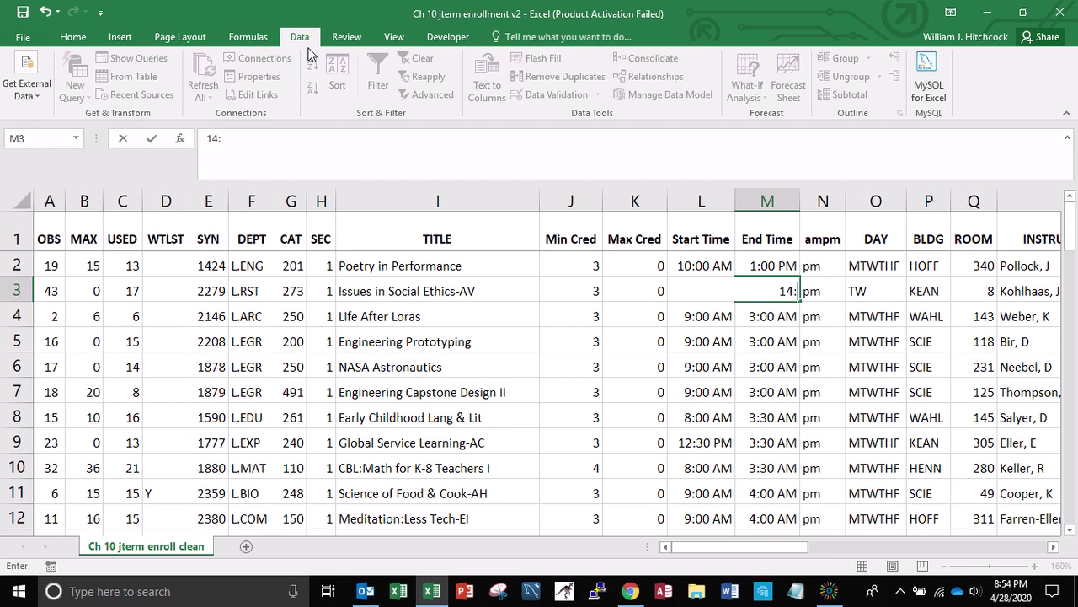
type("00")
key("Return")
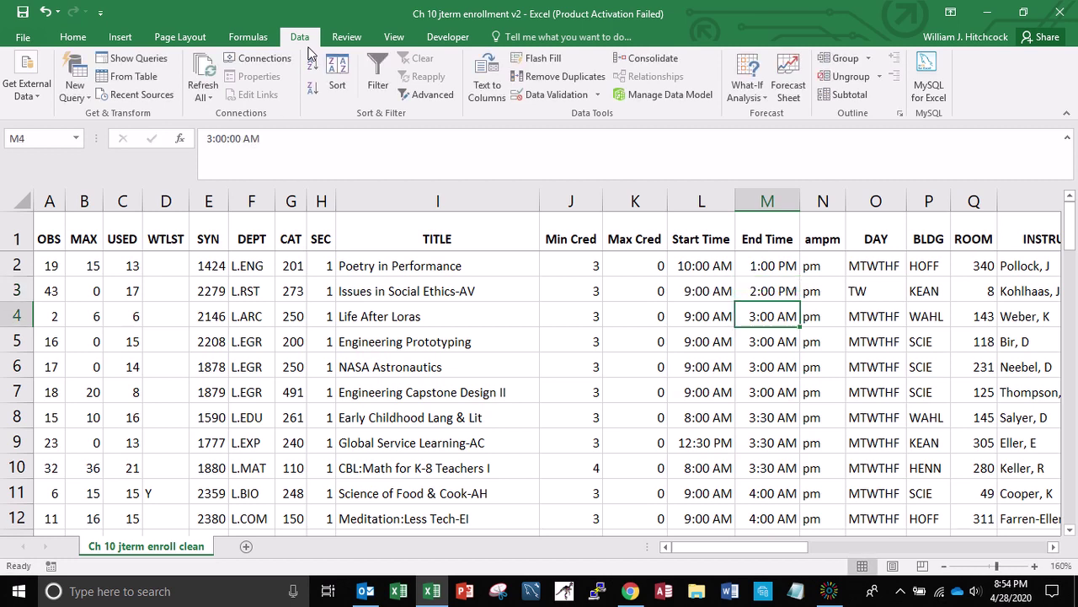
Enter 15:00 as the End Time in M4 and copy it down through M7
type("15:00")
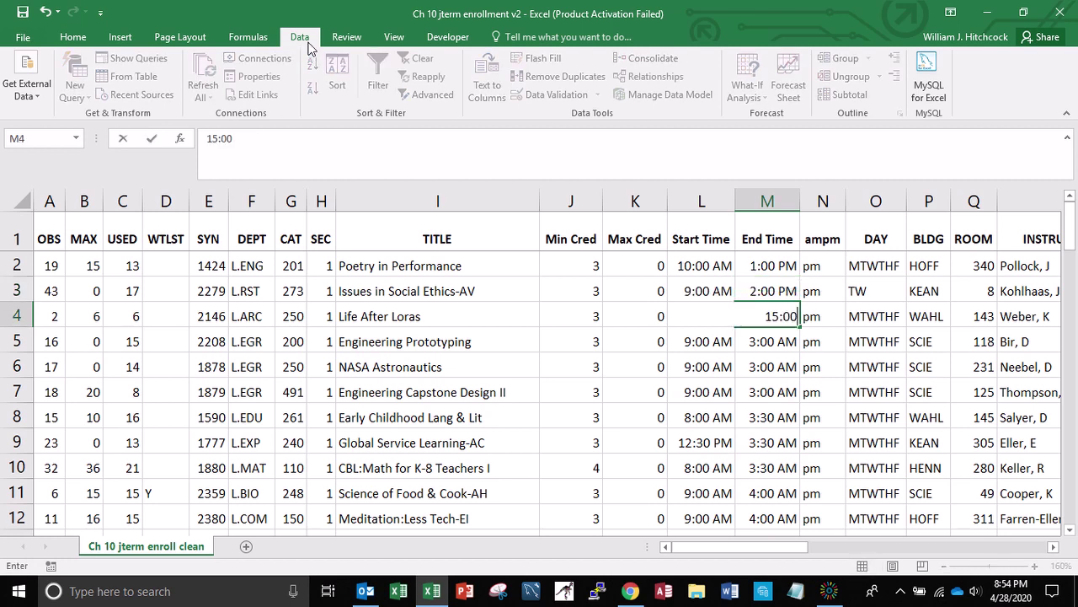
key("Return")
key("Up")
key("ctrl+c")
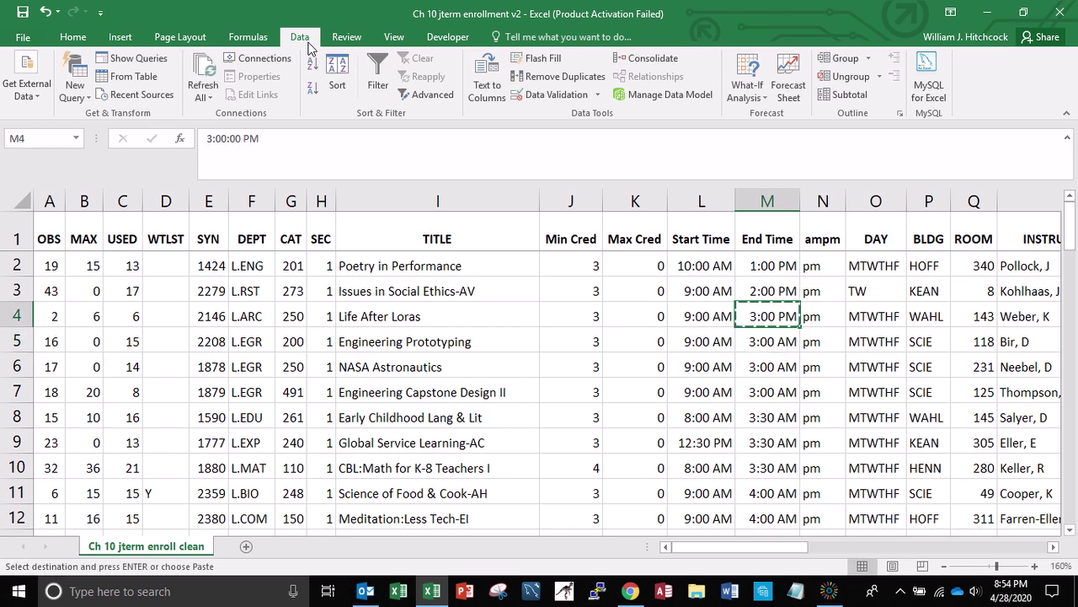
key("shift+Down")
key("shift+Down")
key("shift+Down")
key("Return")
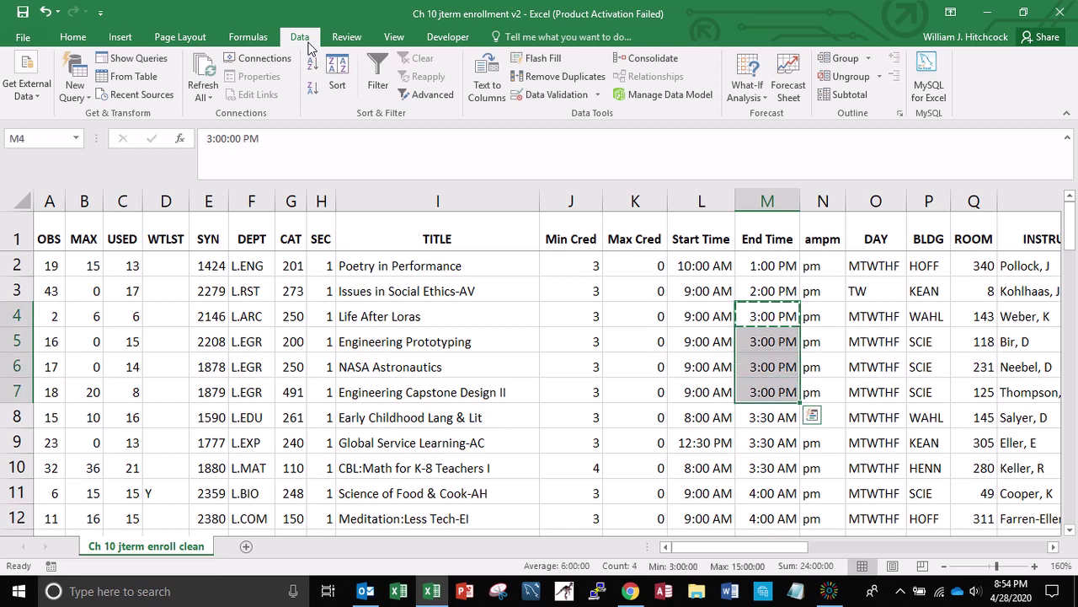
Enter 15:30 as the End Time in M8 and copy it to M9 and M10
left_click(775, 414)
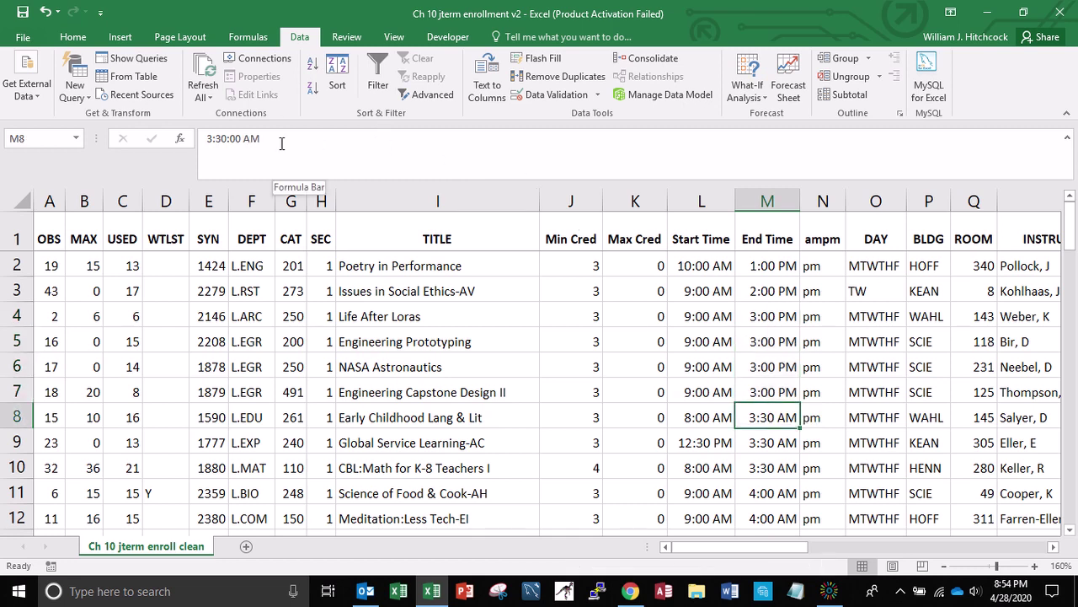
type("15:30")
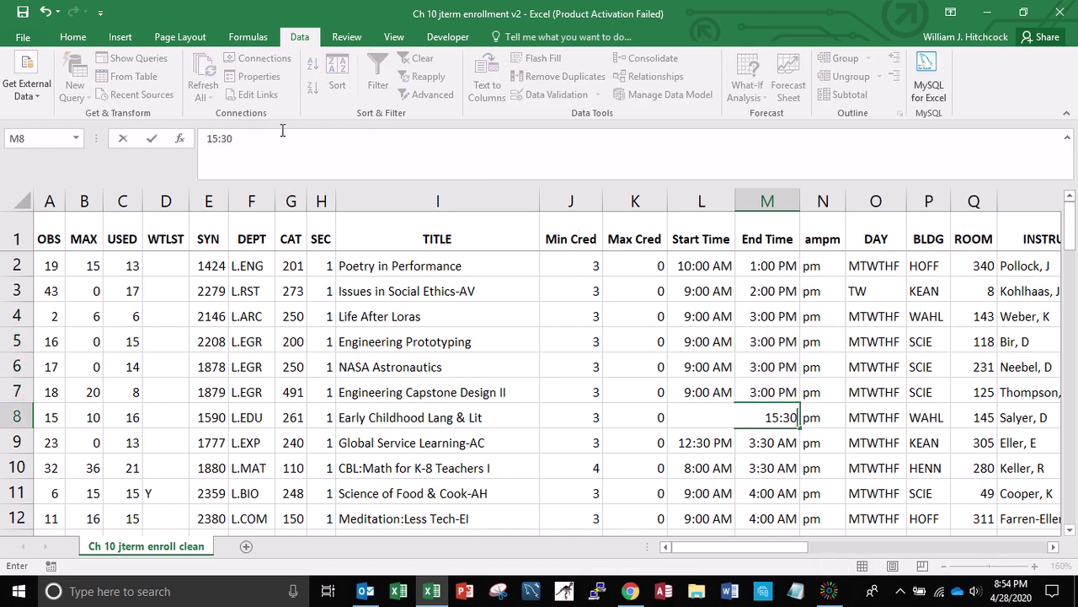
key("Return")
key("ctrl+c")
key("Down")
key("shift+Down")
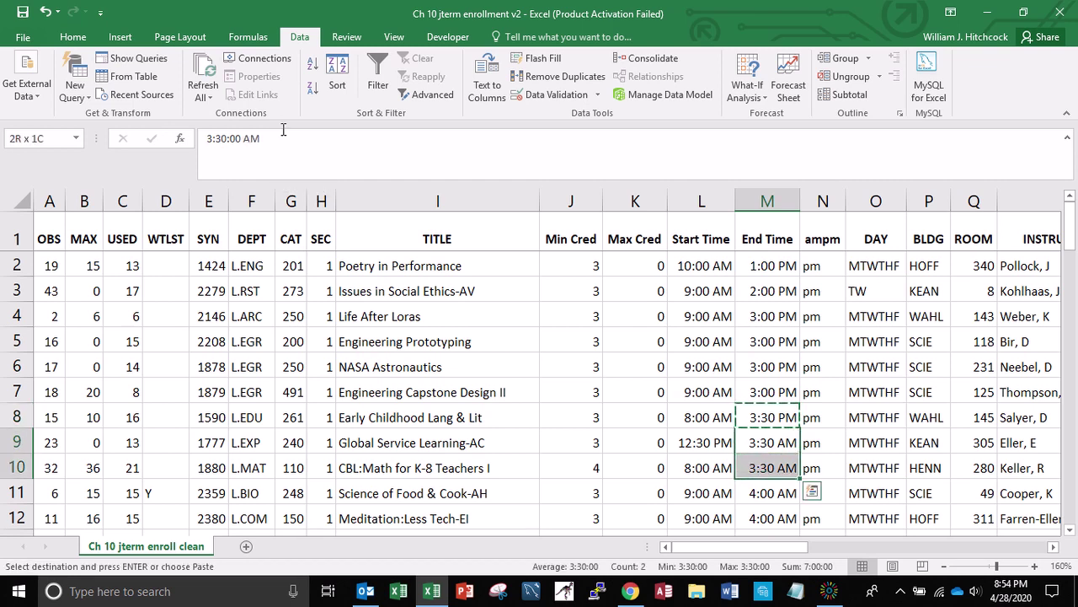
key("Return")
Change the End Time of Science of Food & Cook-AH in M11 to 4:00 PM
key("Down")
key("Down")
key("Down")
key("Down")
key("Down")
key("Down")
key("Down")
key("Down")
key("Down")
key("Down")
key("Down")
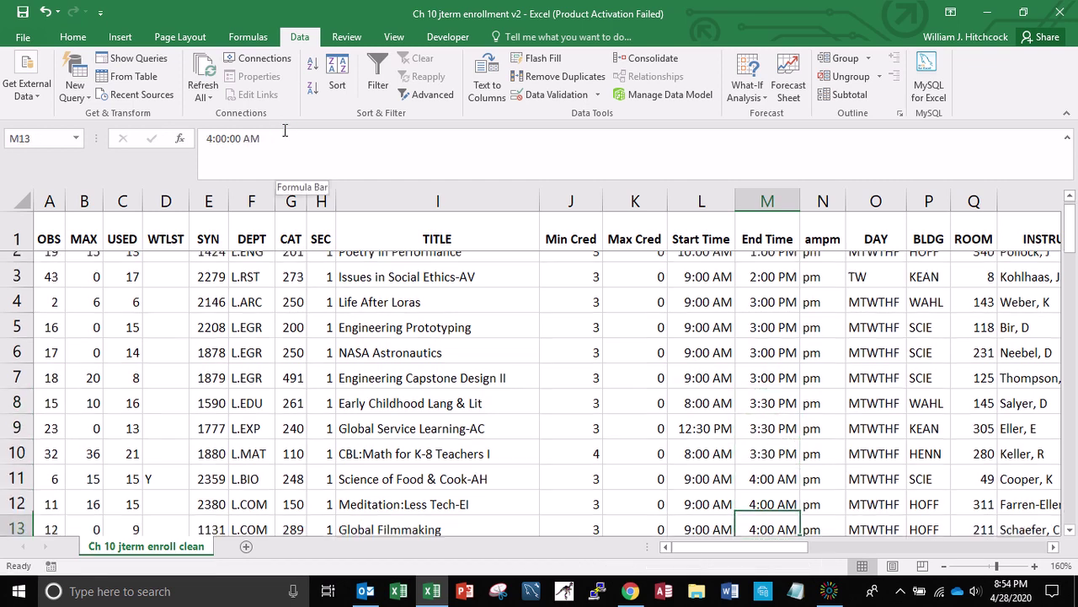
key("Up")
key("Up")
key("Up")
key("Up")
key("Up")
key("Up")
key("Up")
key("Up")
key("Up")
key("Up")
key("Up")
key("Up")
key("Up")
key("Down")
key("Down")
key("Down")
key("Down")
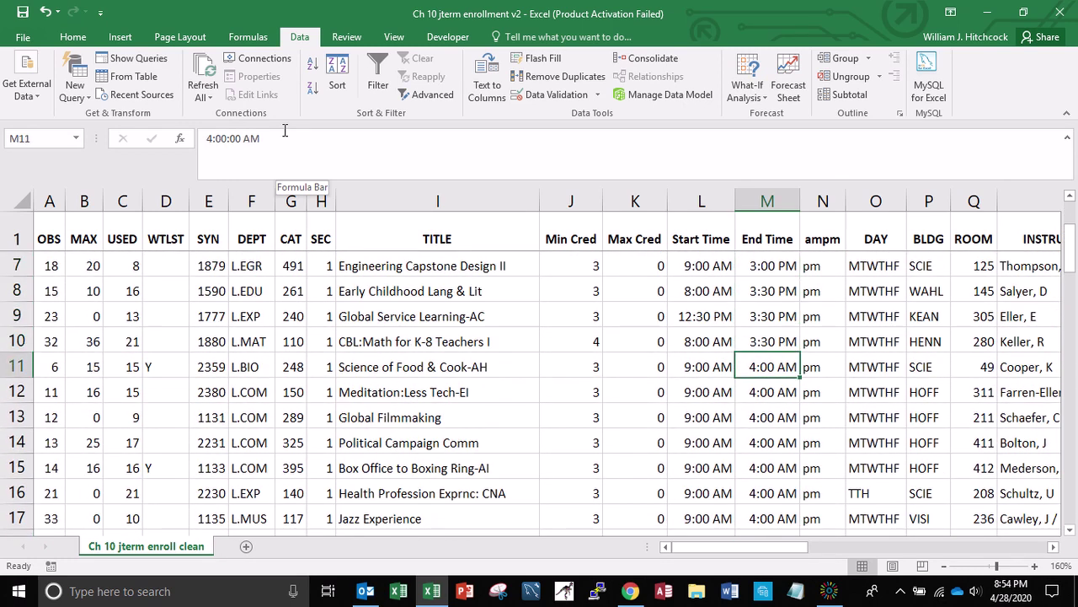
type("16:0")
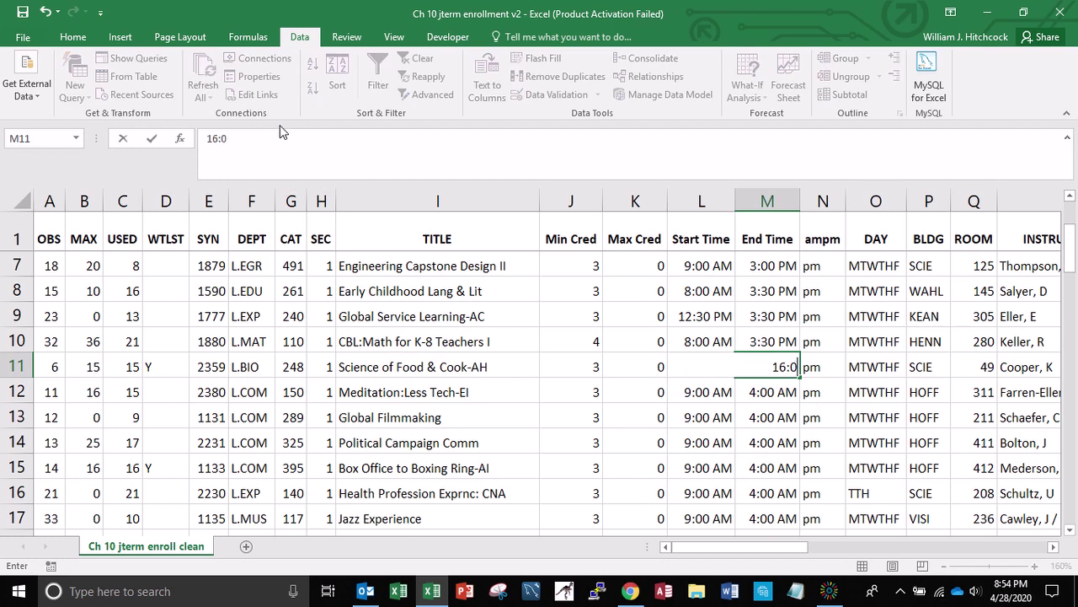
key("Return")
key("Up")
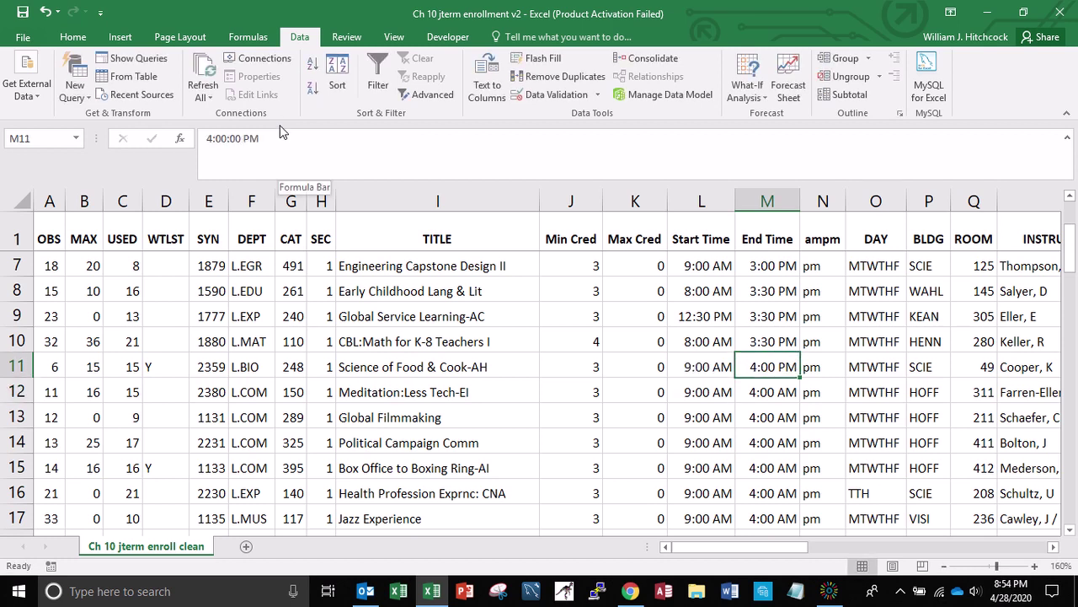
Copy the End Time from M11 down over the remaining 4:00 AM entries through M19
key("ctrl+c")
key("shift+Down")
key("shift+Down")
key("shift+Down")
key("shift+Down")
key("shift+Down")
key("shift+Down")
key("shift+Down")
key("shift+Down")
key("shift+Down")
key("shift+Down")
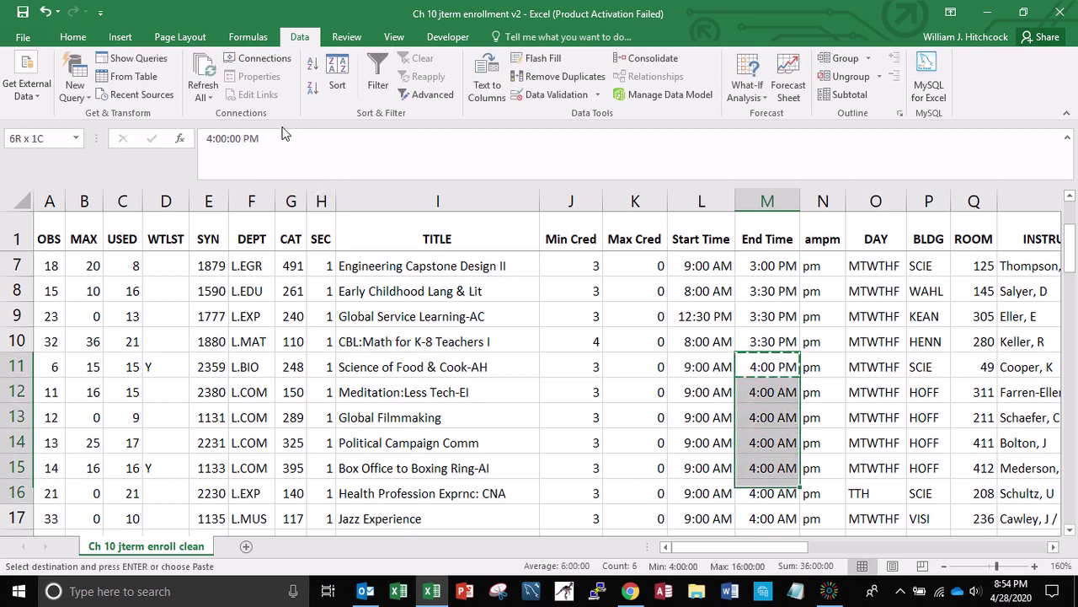
key("shift+Down")
key("shift+Up")
key("shift+Up")
key("shift+Up")
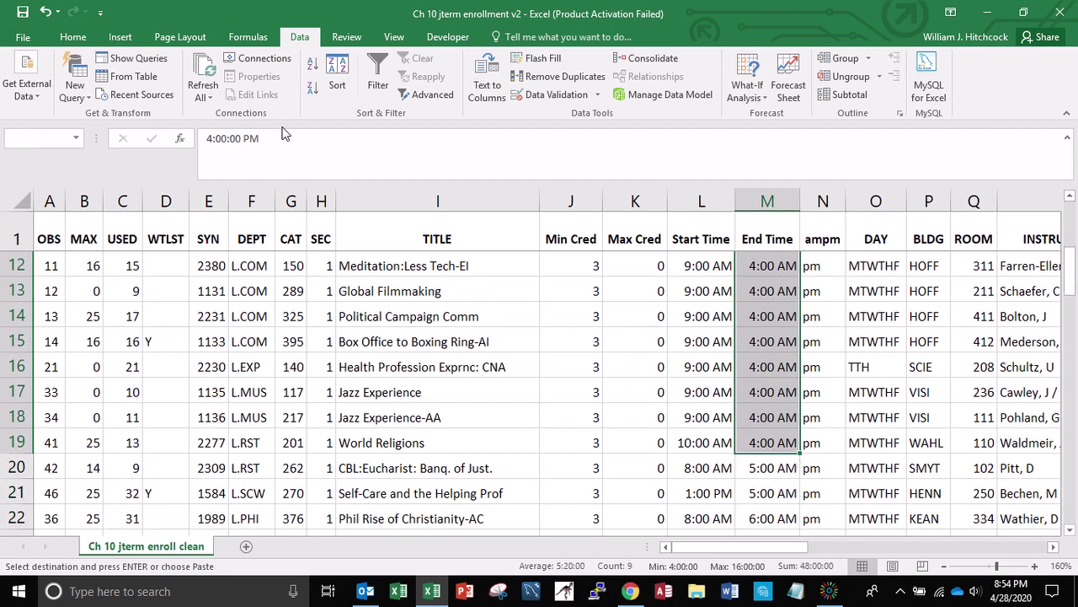
key("Return")
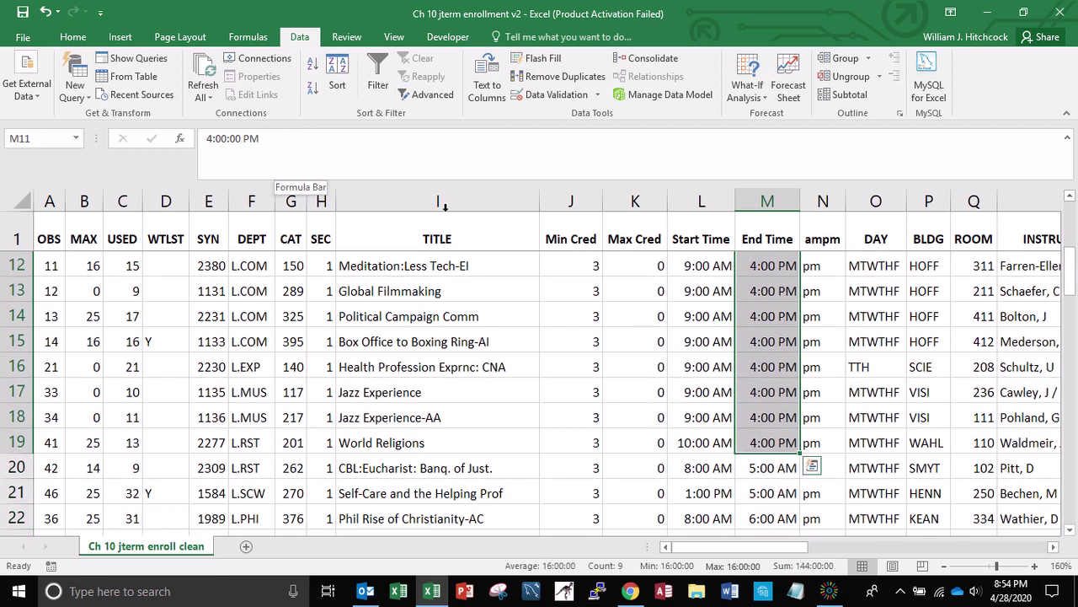
left_click(764, 462)
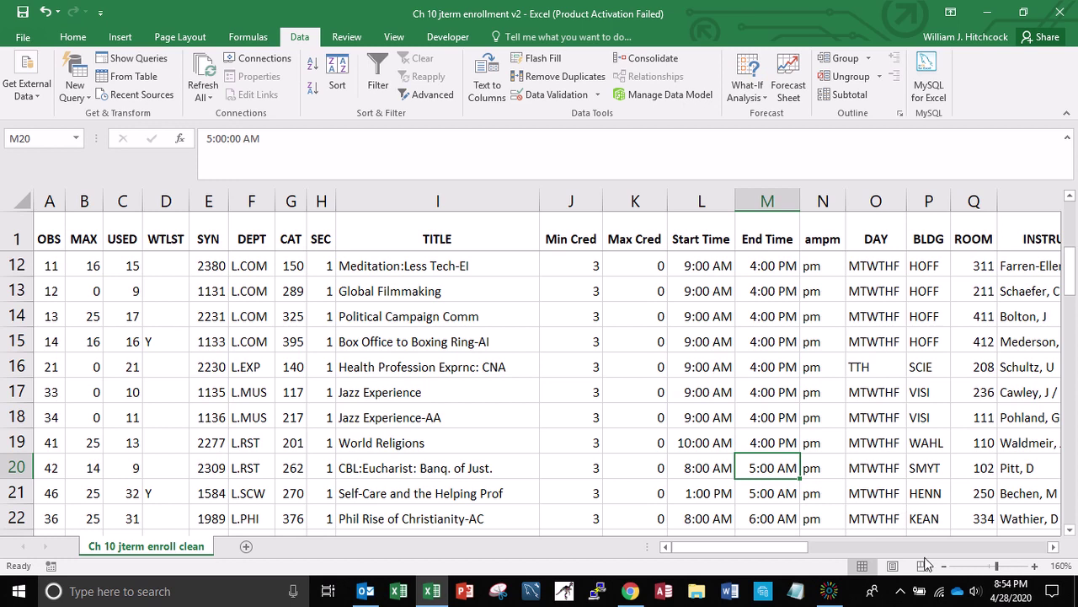
Enter 17:00 as the End Time in M20 and copy it to M21
type("17:00")
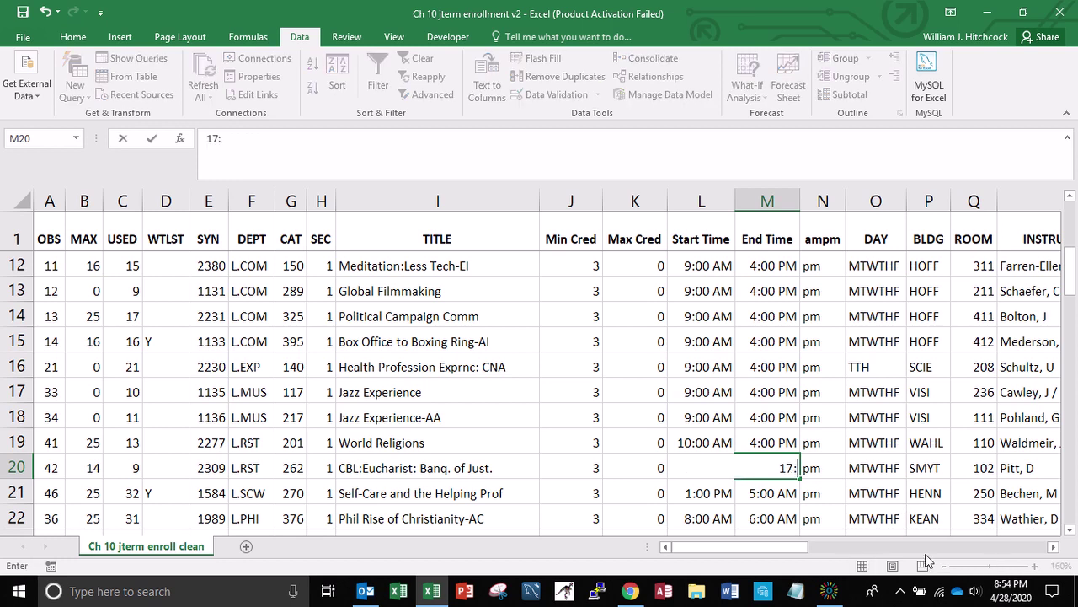
key("Return")
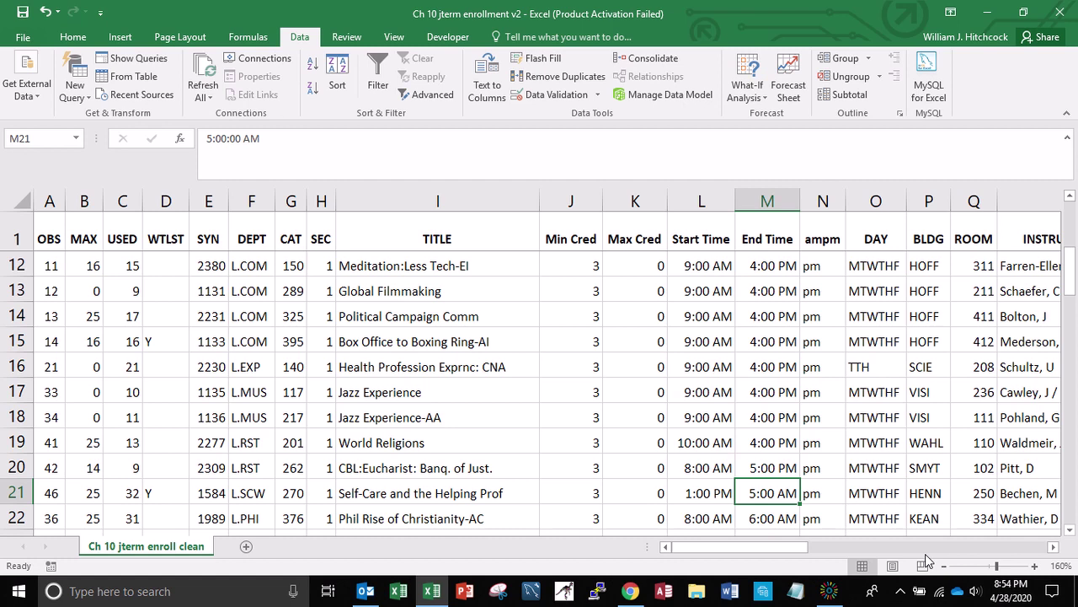
key("Up")
key("ctrl+c")
key("Down")
key("Return")
Enter 18:00 as the End Time of Phil Rise of Christianity-AC in M22
key("Down")
key("Down")
key("Down")
key("Down")
key("Down")
key("Down")
key("Down")
key("Down")
key("Up")
key("Up")
key("Up")
key("Up")
key("Up")
key("Up")
key("Up")
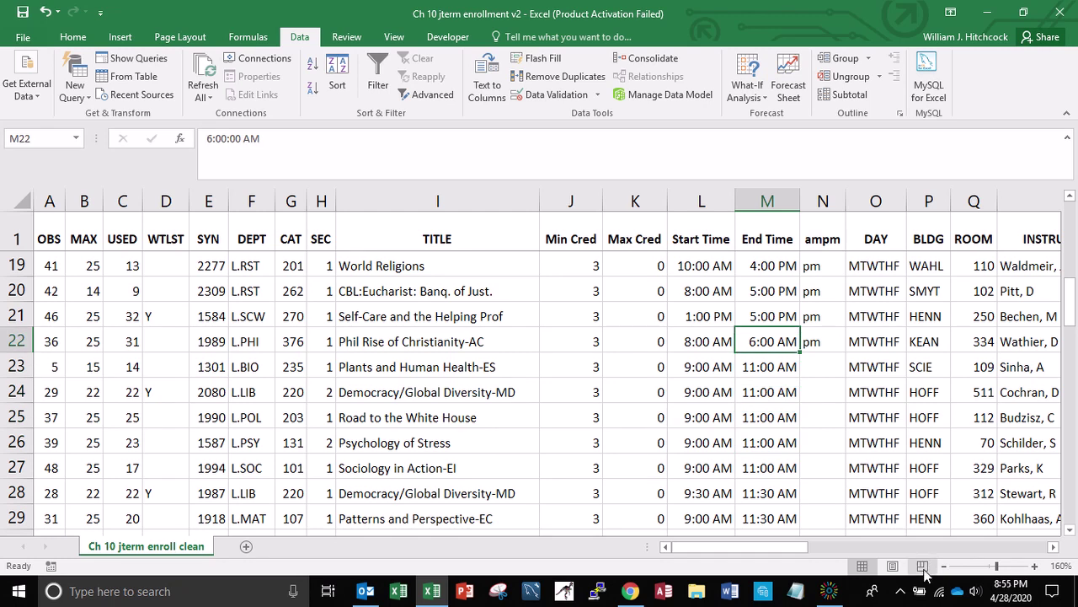
key("Left")
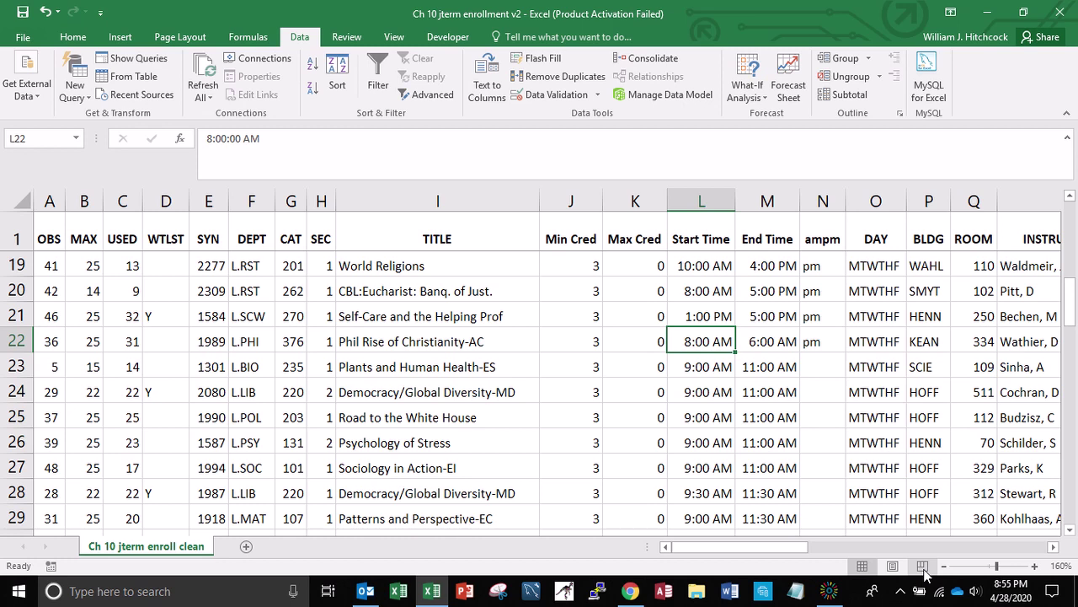
key("Right")
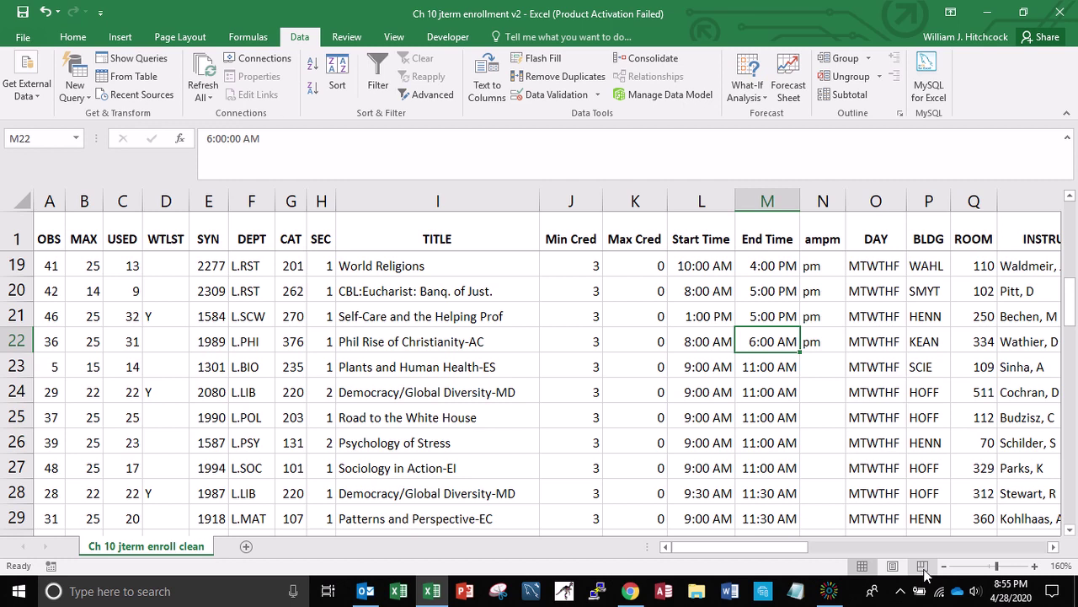
type("18:")
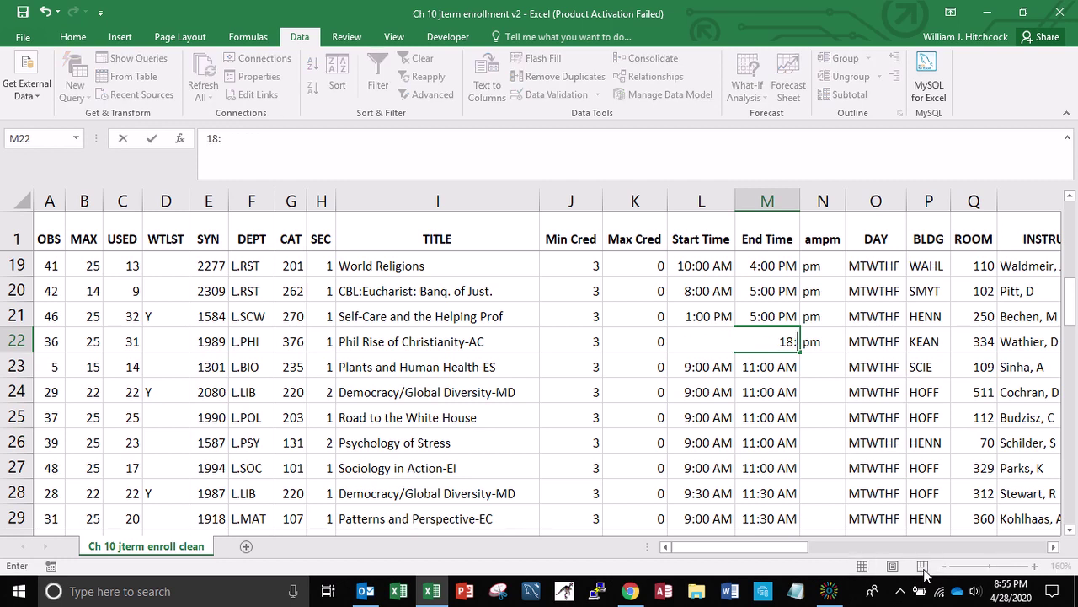
type("00")
key("Return")
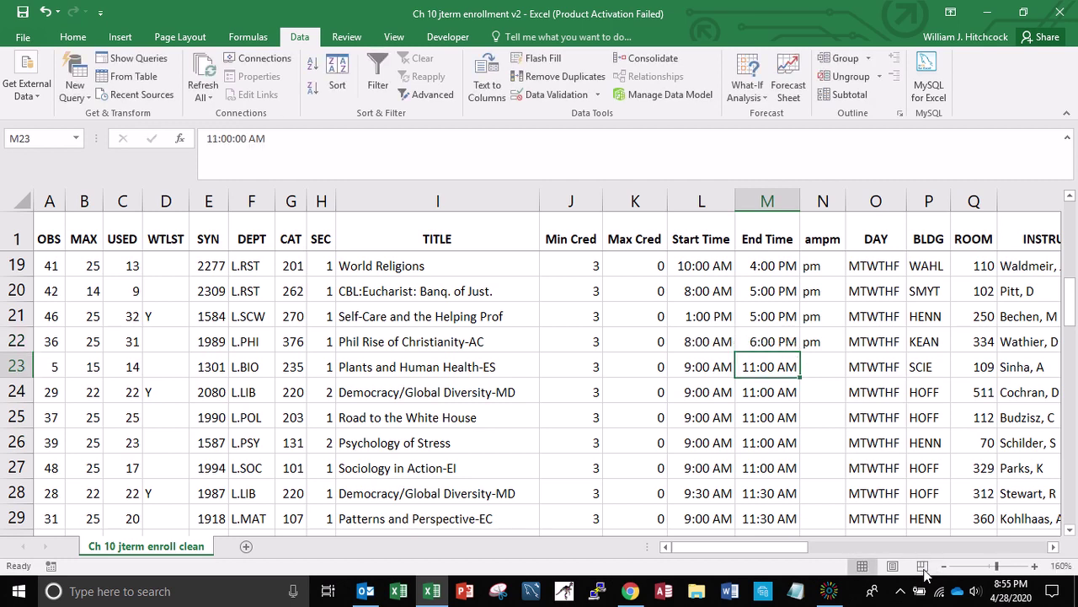
Review the End Time values from row 23 to the end of the data
key("Down")
key("Down")
key("Down")
key("Down")
key("Down")
key("Down")
key("Down")
key("Down")
key("Down")
key("Down")
key("Down")
key("Down")
key("Down")
key("Down")
key("Down")
key("Up")
key("Up")
key("Up")
key("Up")
key("Up")
key("Up")
key("Up")
key("Down")
key("Down")
key("Down")
key("Down")
key("Down")
key("Down")
key("Down")
key("Down")
key("Down")
key("Down")
key("Down")
key("Down")
key("Down")
key("Down")
key("Down")
key("Down")
key("Down")
key("Down")
key("Down")
key("Down")
key("Down")
key("Down")
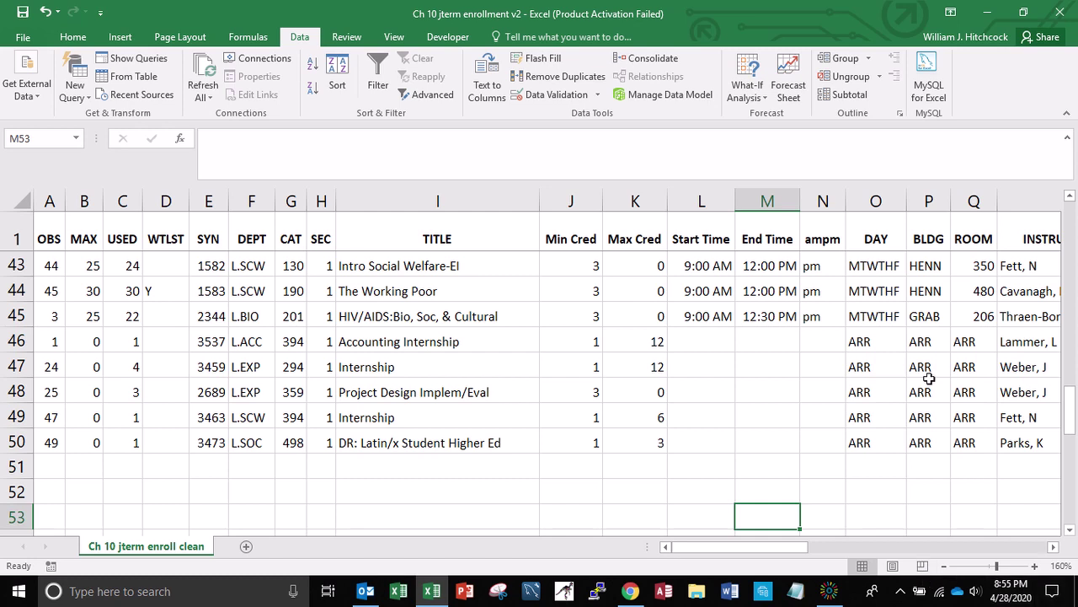
Delete the ampm column N from the enrollment sheet
left_click(823, 195)
right_click(823, 196)
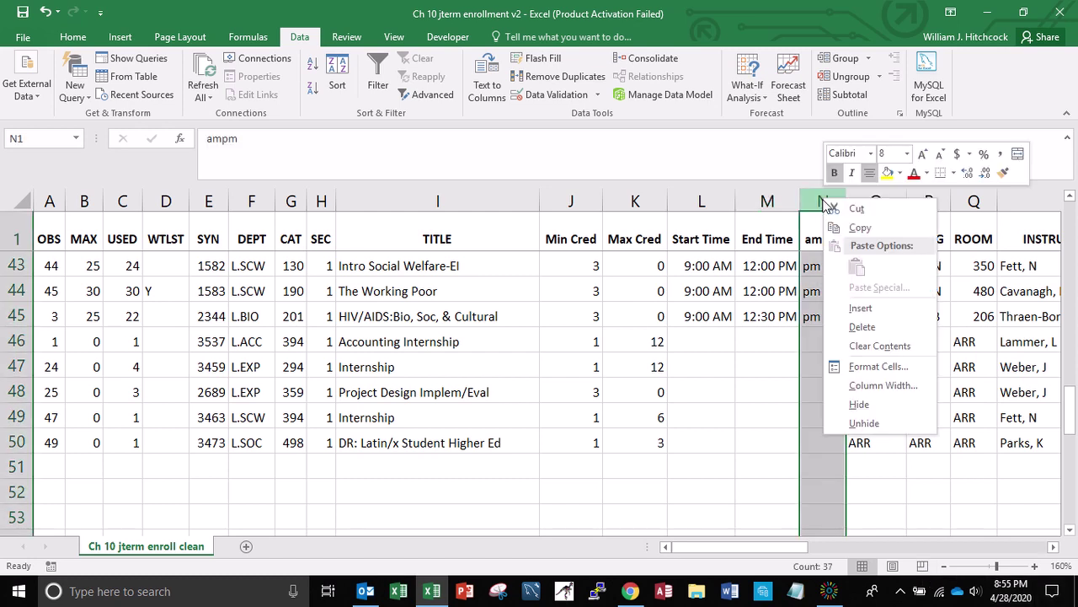
left_click(863, 327)
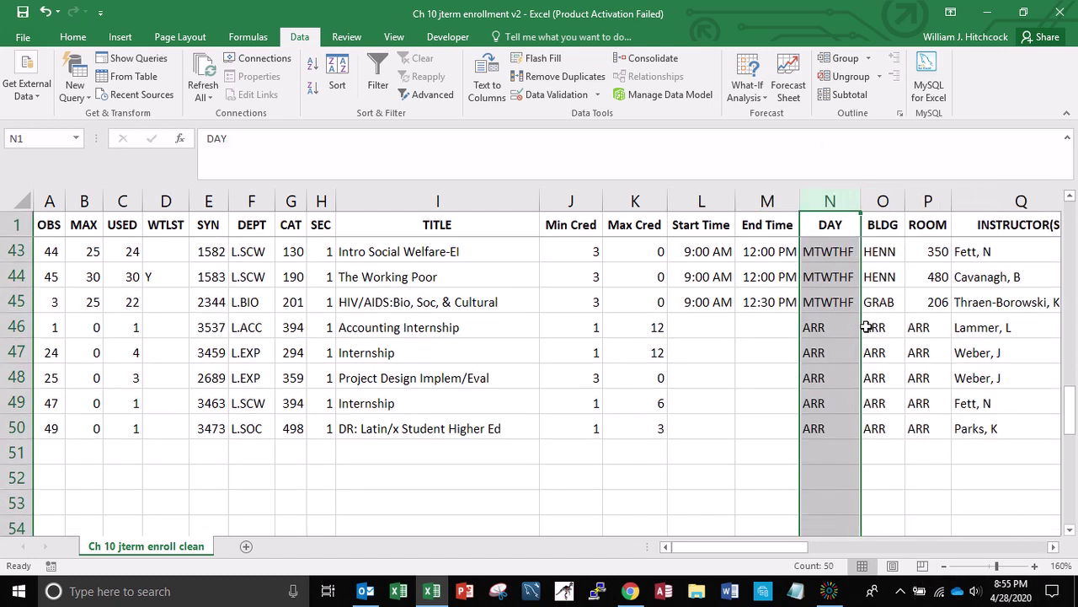
Narrow the Min Cred and Max Cred columns equally and fit the header row's height to the wrapped headings
key("ctrl+Home")
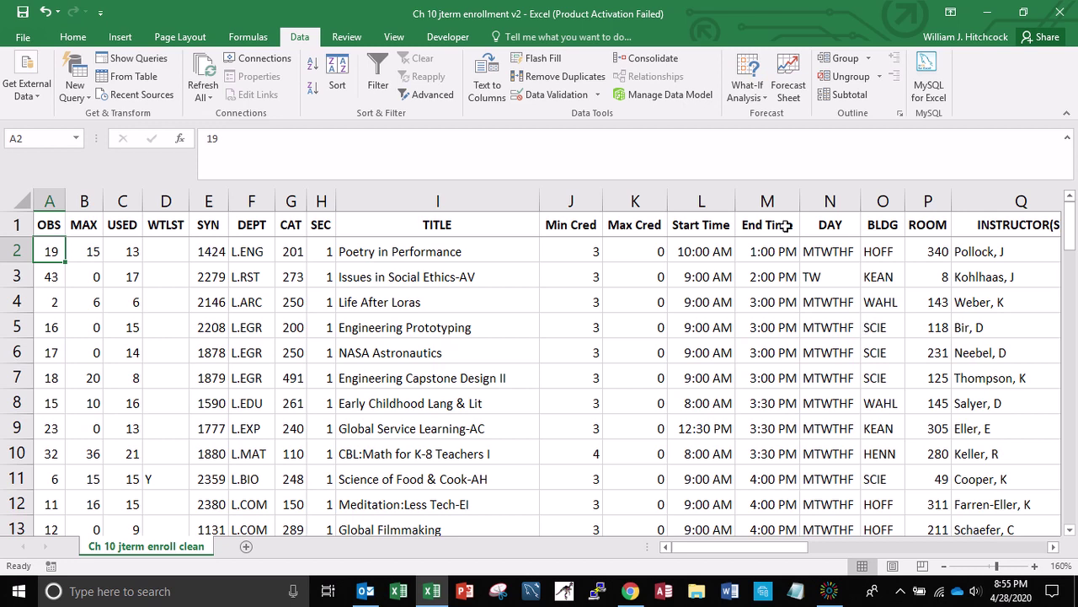
mouse_move(590, 192)
left_mouse_down()
mouse_move(595, 206)
mouse_move(623, 203)
mouse_move(588, 200)
left_mouse_up()
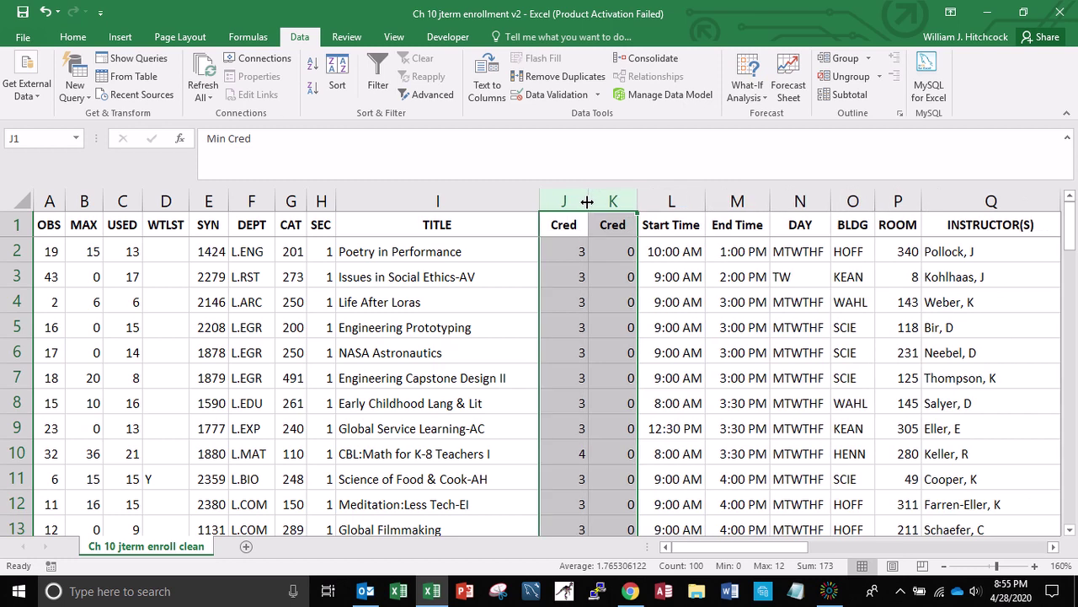
double_click(12, 238)
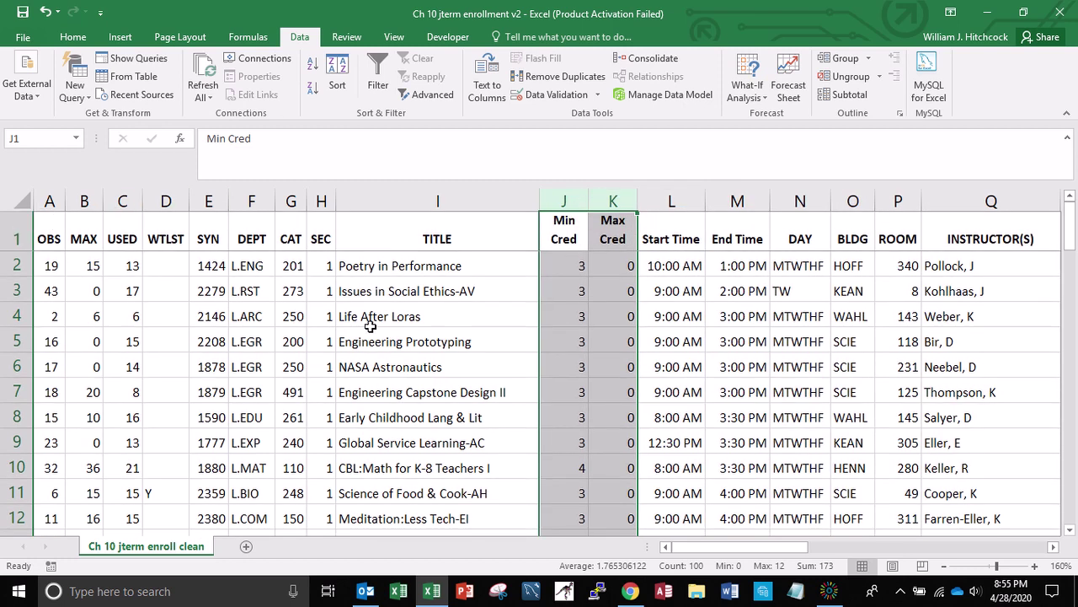
Select cell A2 and save the workbook
left_click(56, 265)
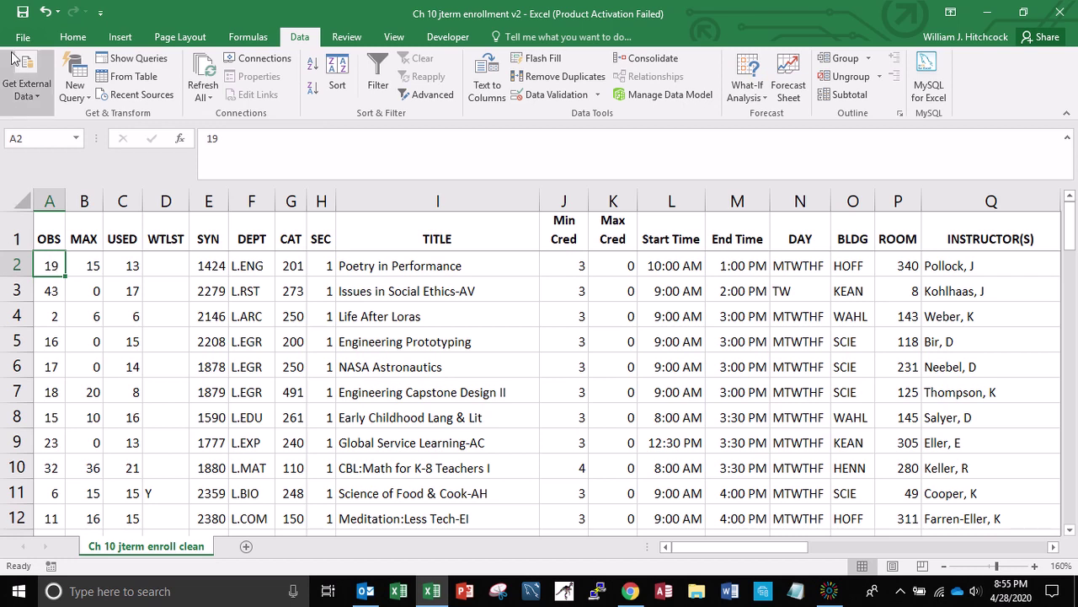
left_click(23, 14)
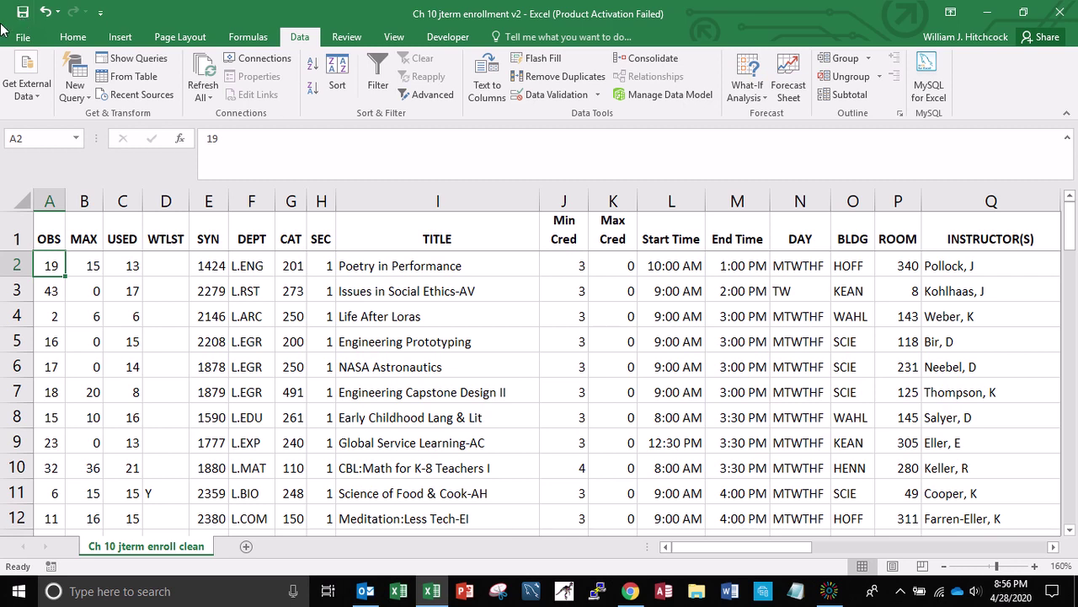
Insert a new column D before WTLST and head it "% Full"
key("Up")
key("Down")
key("Right")
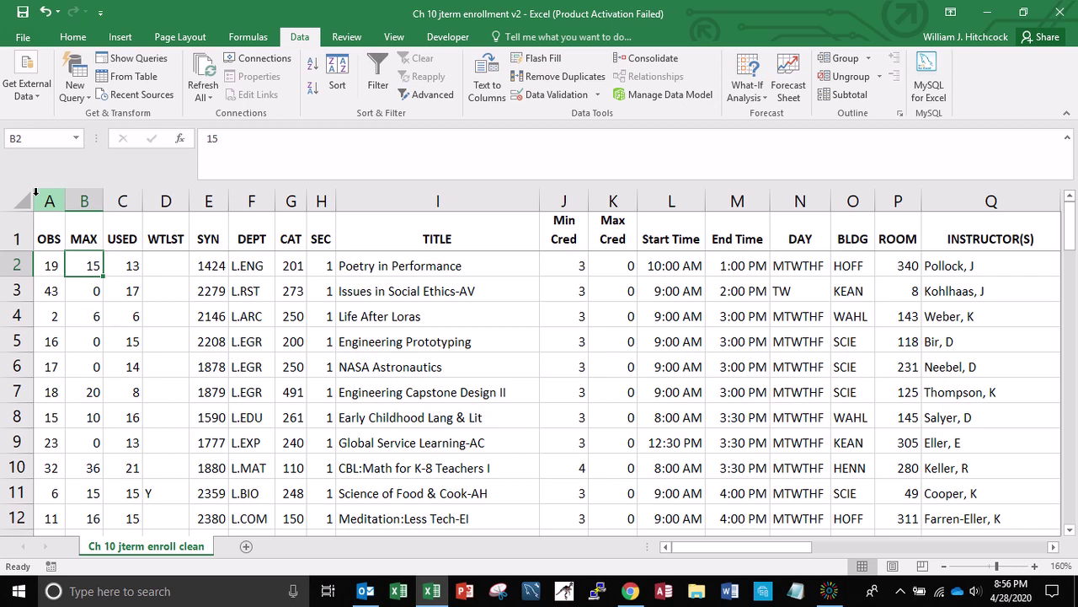
key("Right")
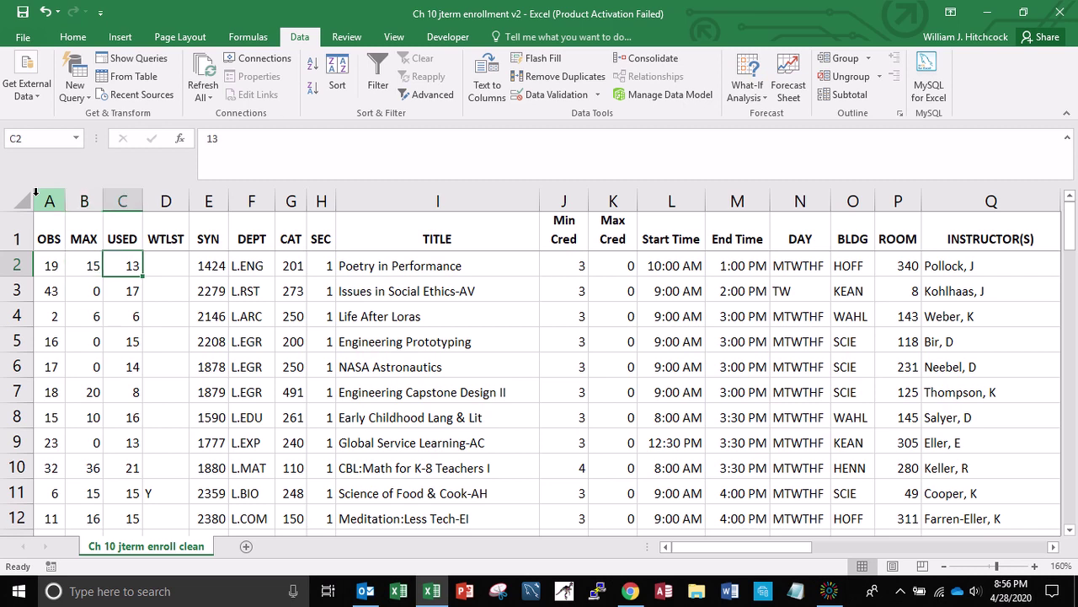
left_click(156, 201)
right_click(157, 202)
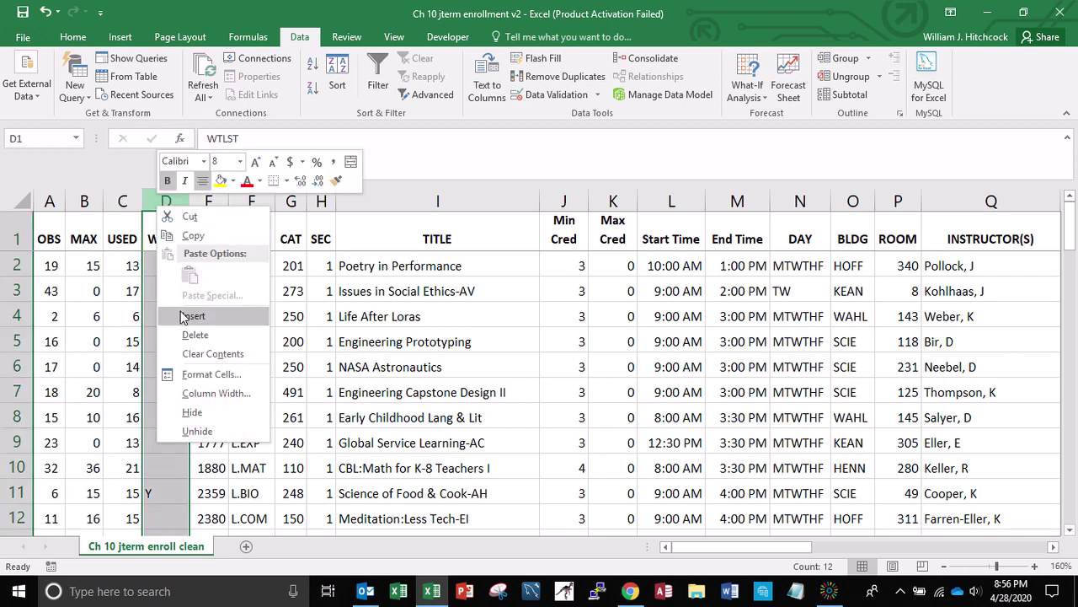
left_click(182, 317)
left_click(169, 240)
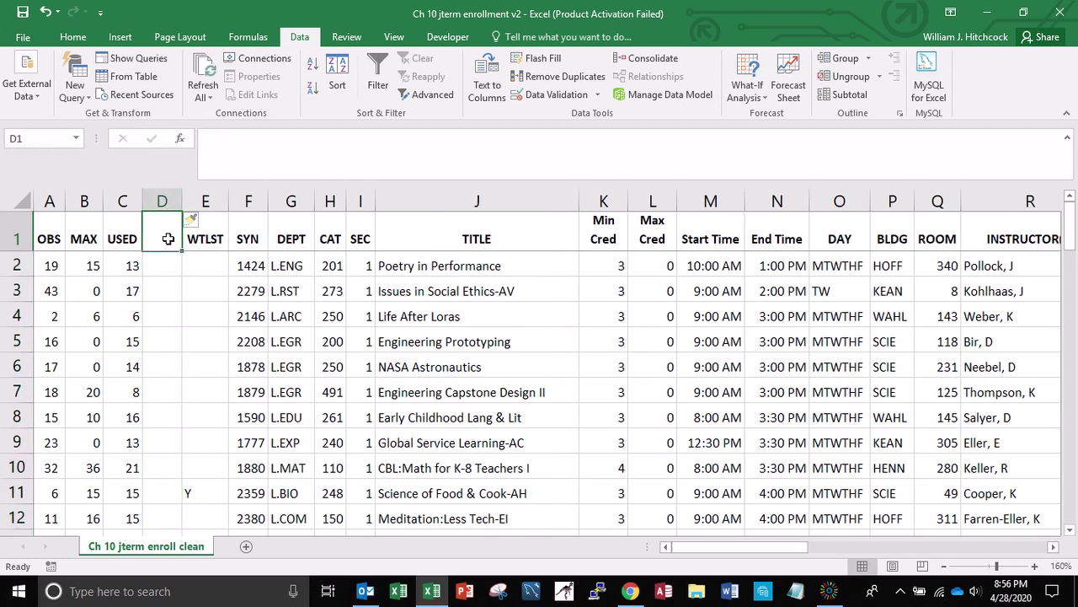
type("%")
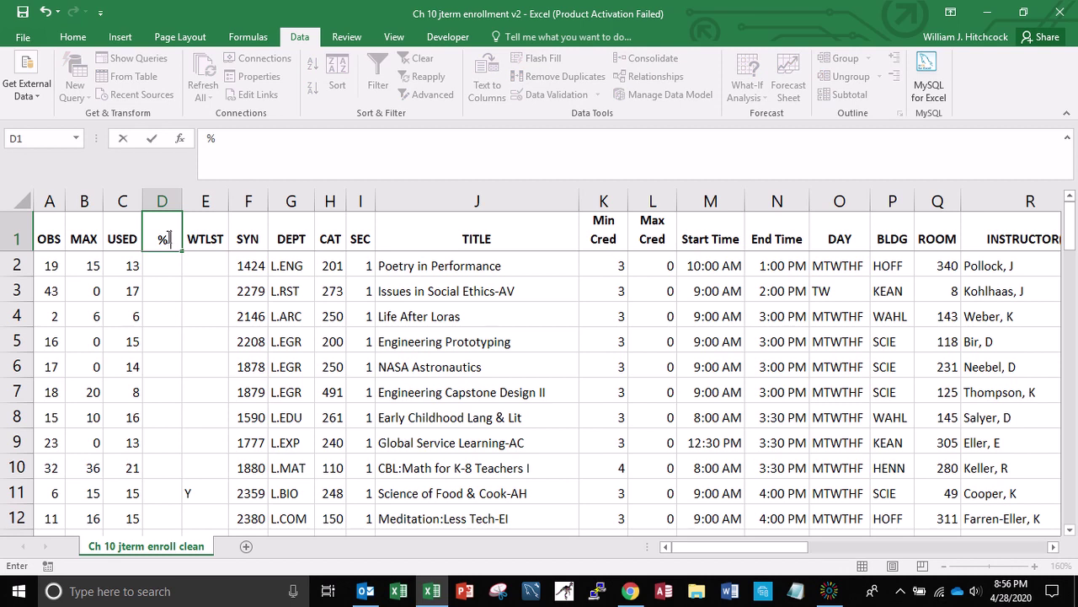
type(" Full")
key("Return")
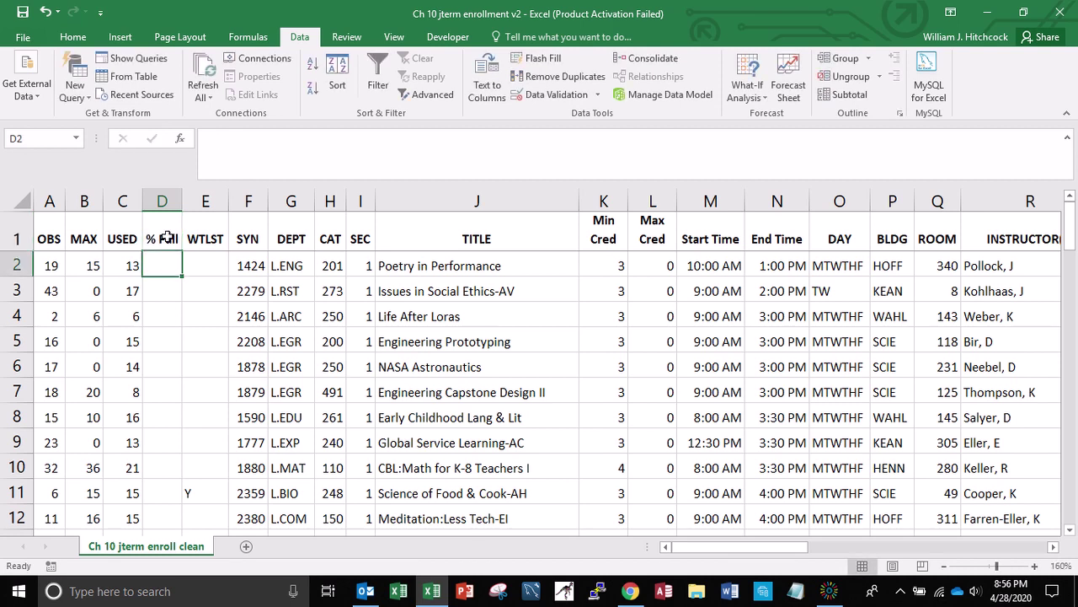
Calculate used seats over maximum with =C2/B2 in D2 and format the cell as a percentage
type("=")
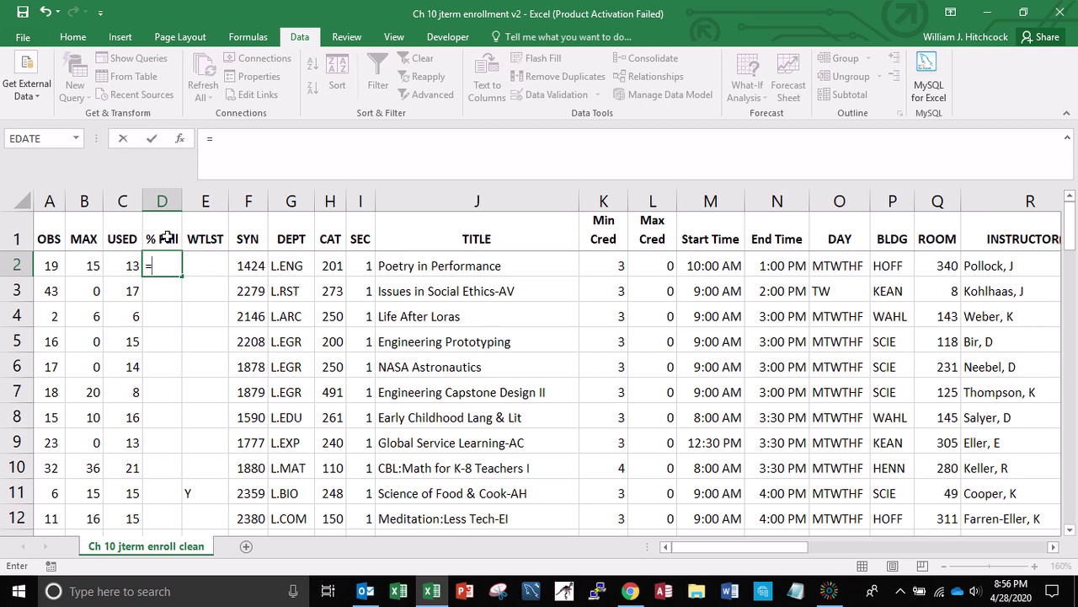
key("Left")
type("/")
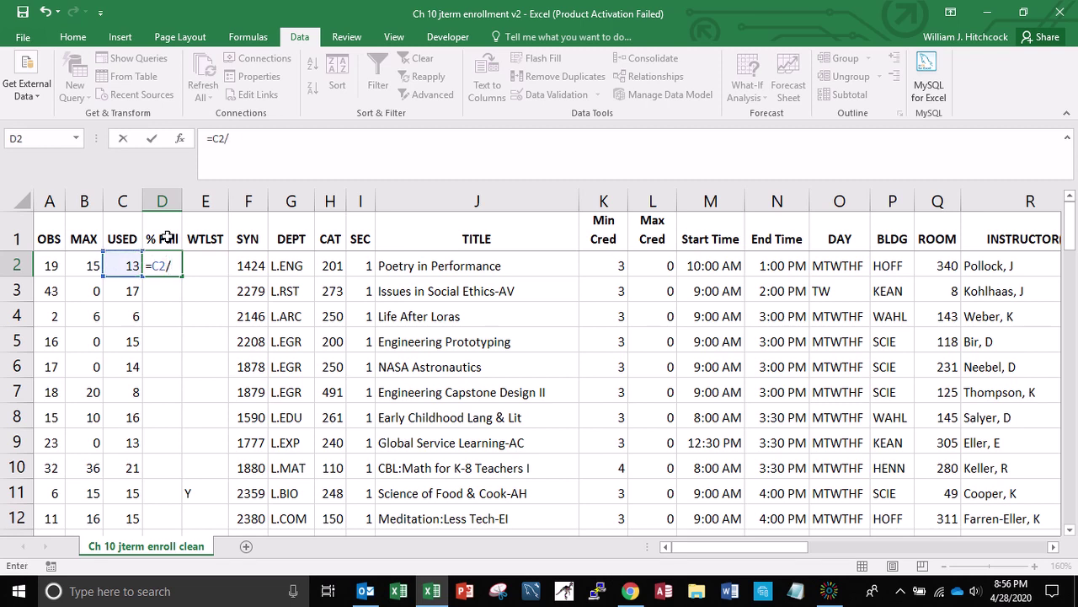
key("Left")
key("Left")
key("ctrl+Return")
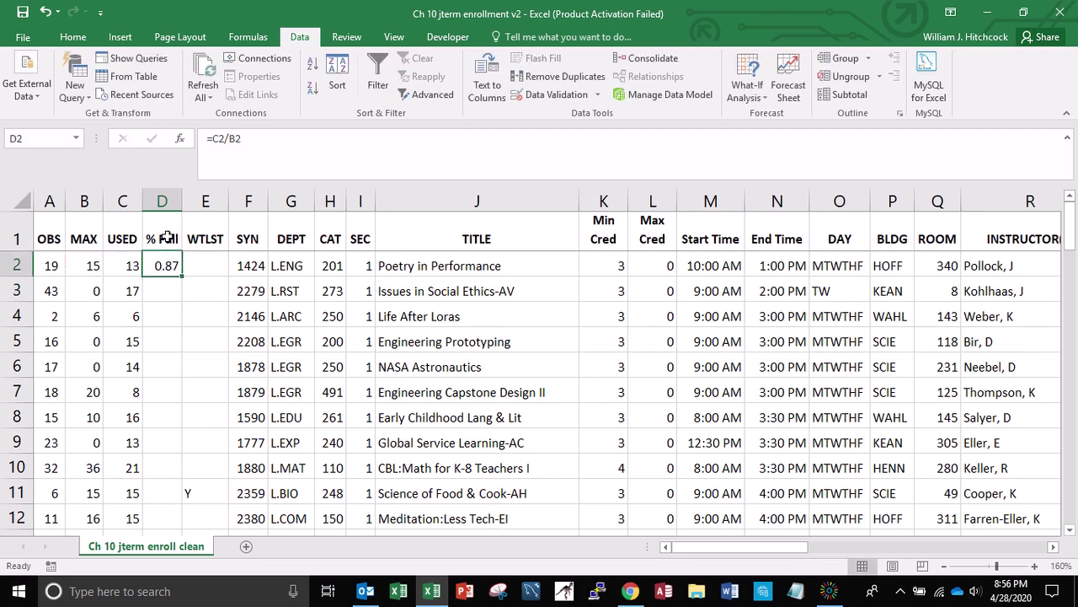
left_click(72, 37)
left_click(536, 89)
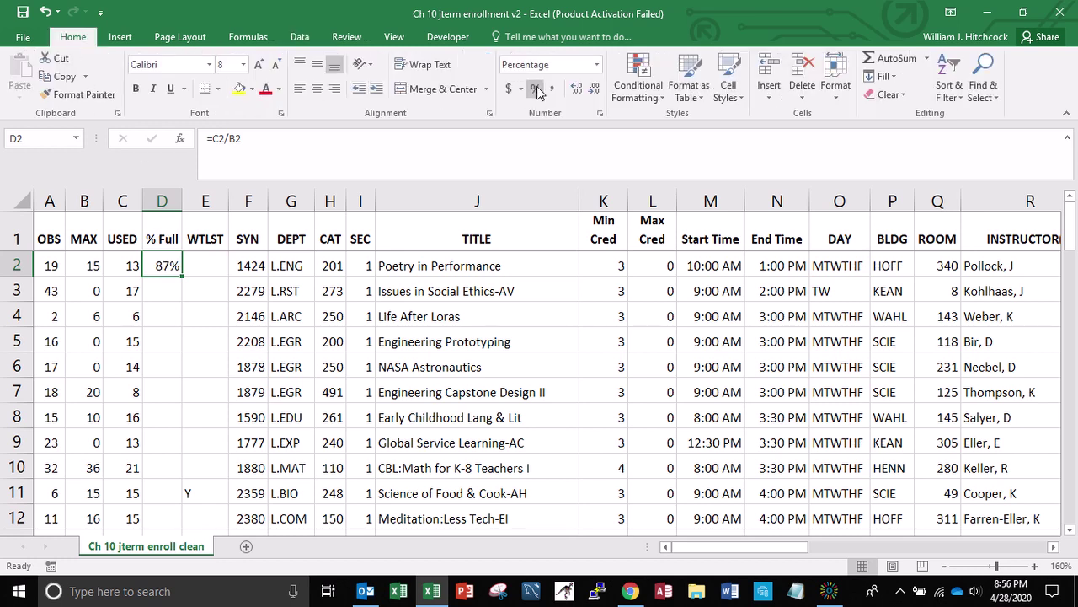
Fill the % Full formula down through all course rows and fit column D's width to its contents
double_click(182, 276)
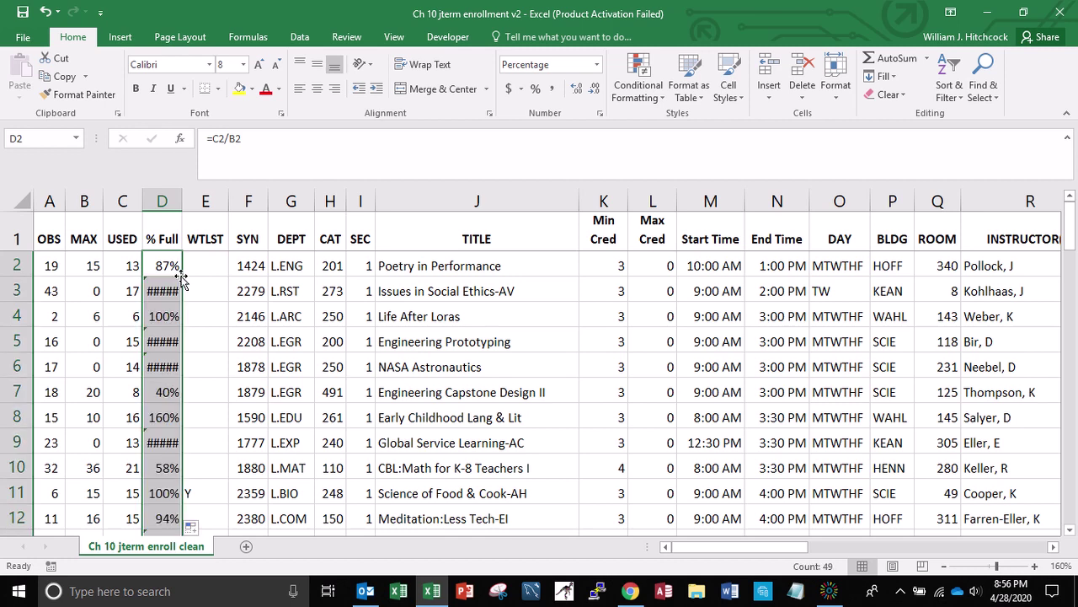
double_click(182, 199)
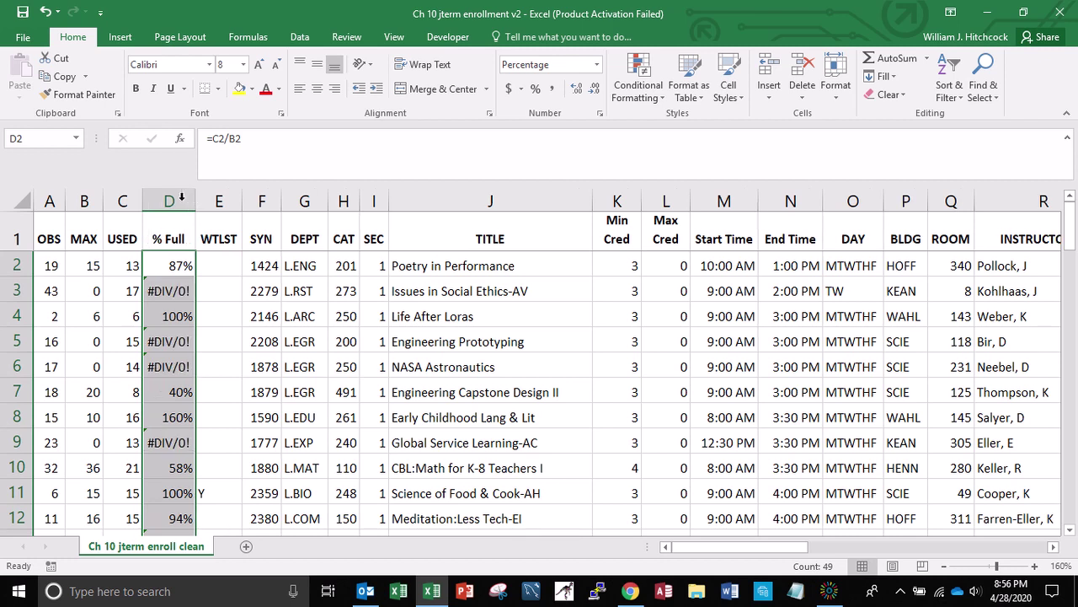
Examine the MAX and USED values behind the % Full error in row 3
key("Down")
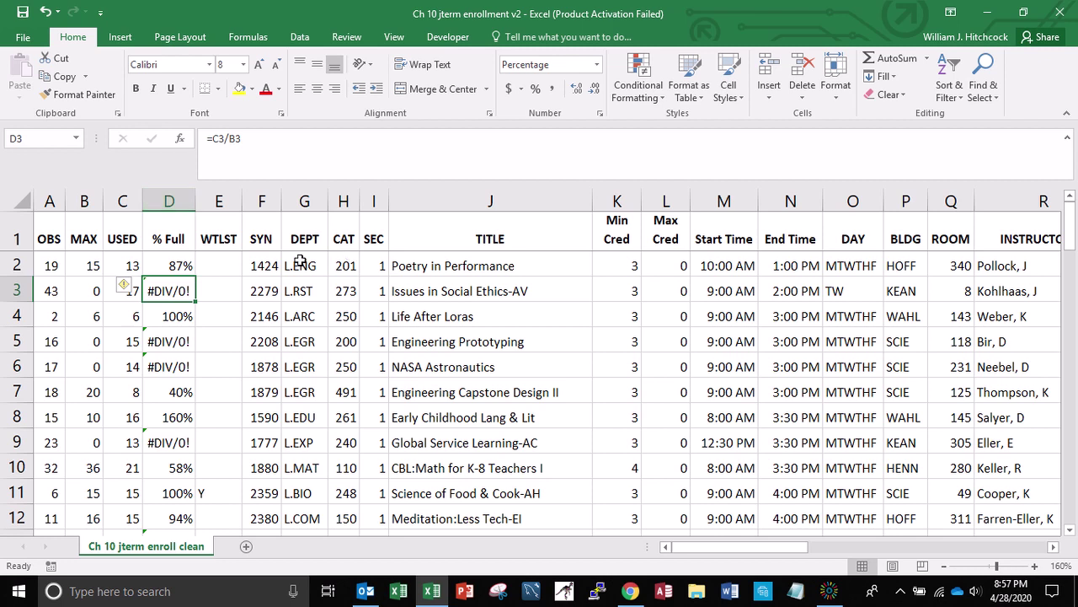
left_click(84, 294)
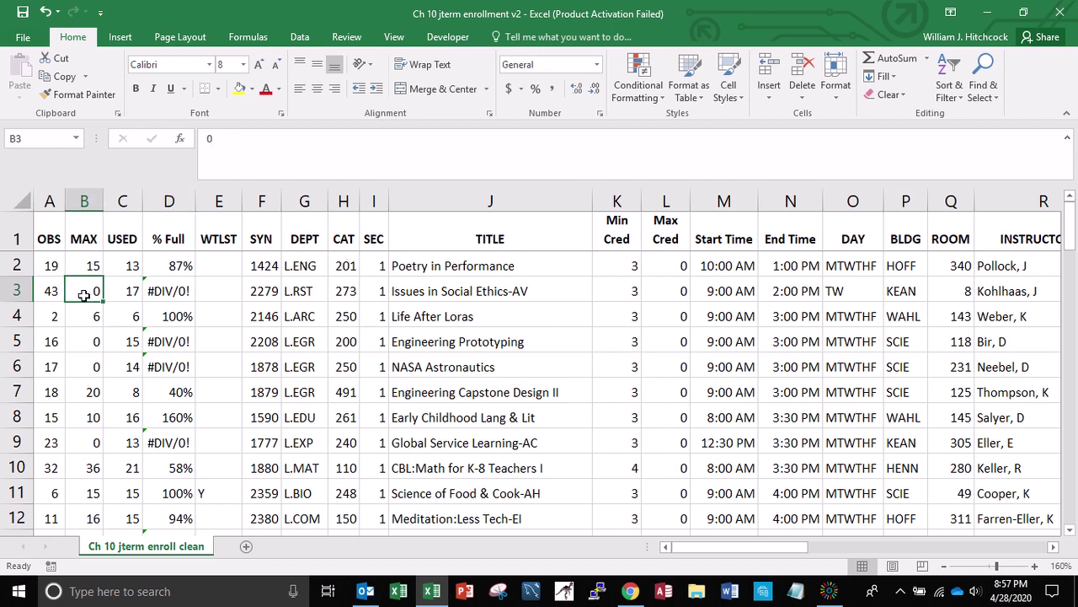
key("Right")
key("Left")
key("Right")
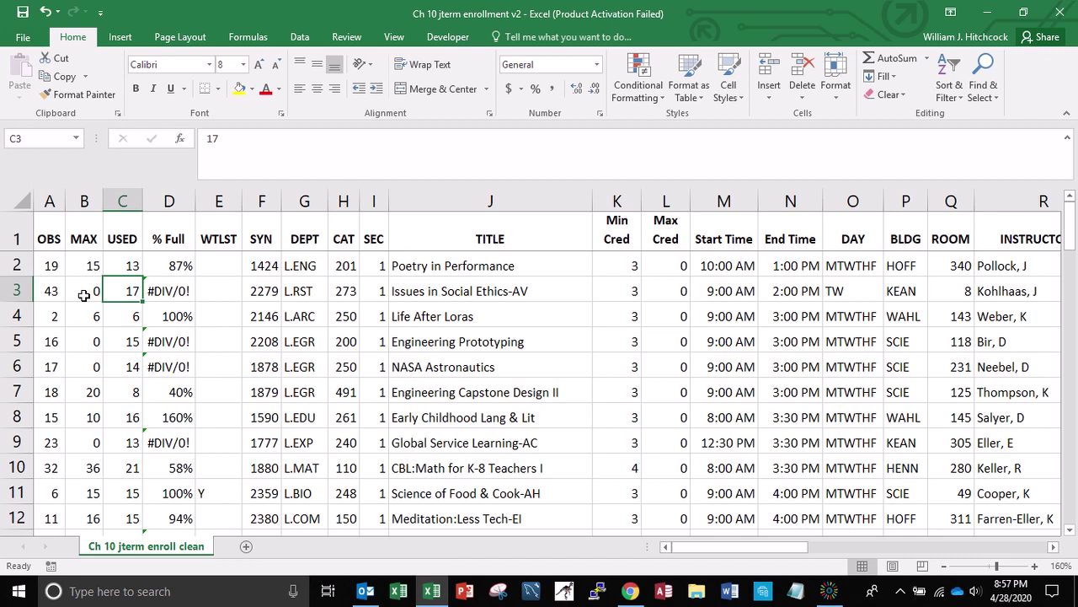
key("Left")
key("Right")
key("Right")
key("Right")
key("Left")
key("Left")
Insert a new blank column C between MAX and USED
right_click(117, 208)
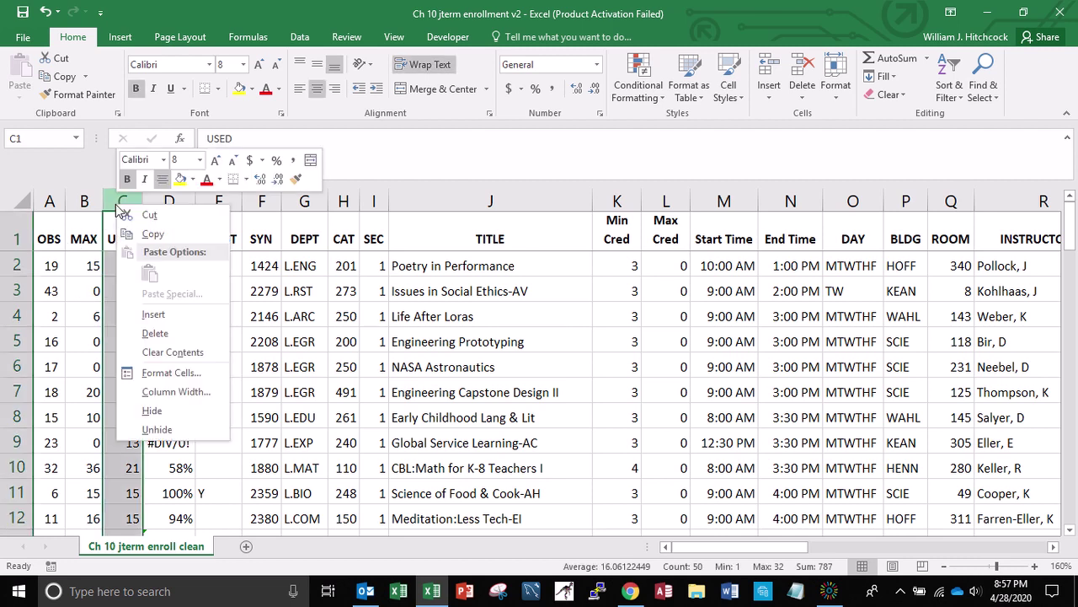
left_click(153, 315)
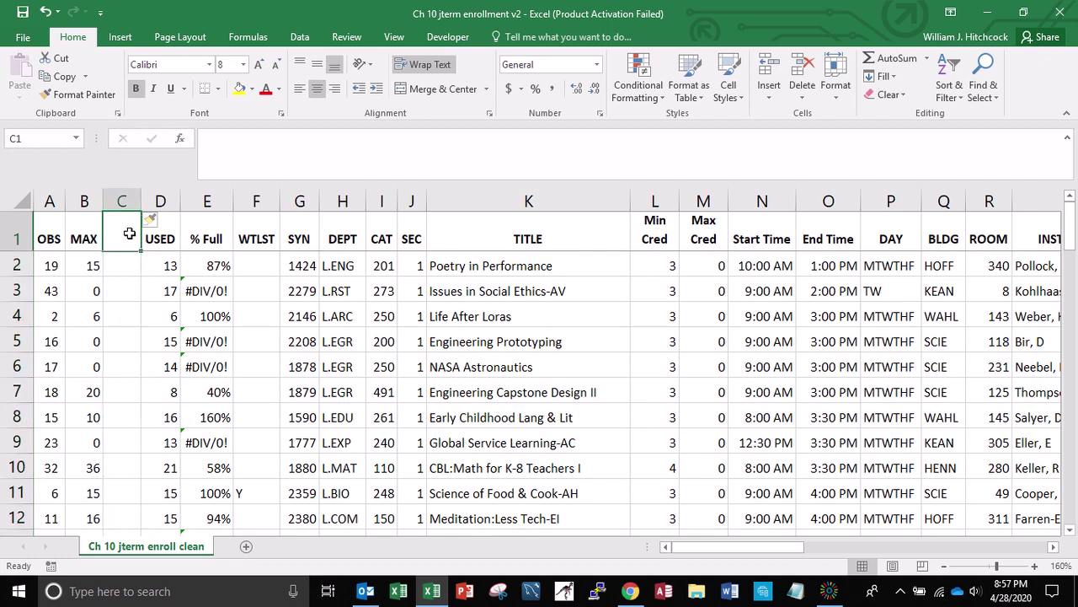
scroll(129, 233, "down", 1)
scroll(129, 234, "up", 1)
scroll(128, 236, "down", 1)
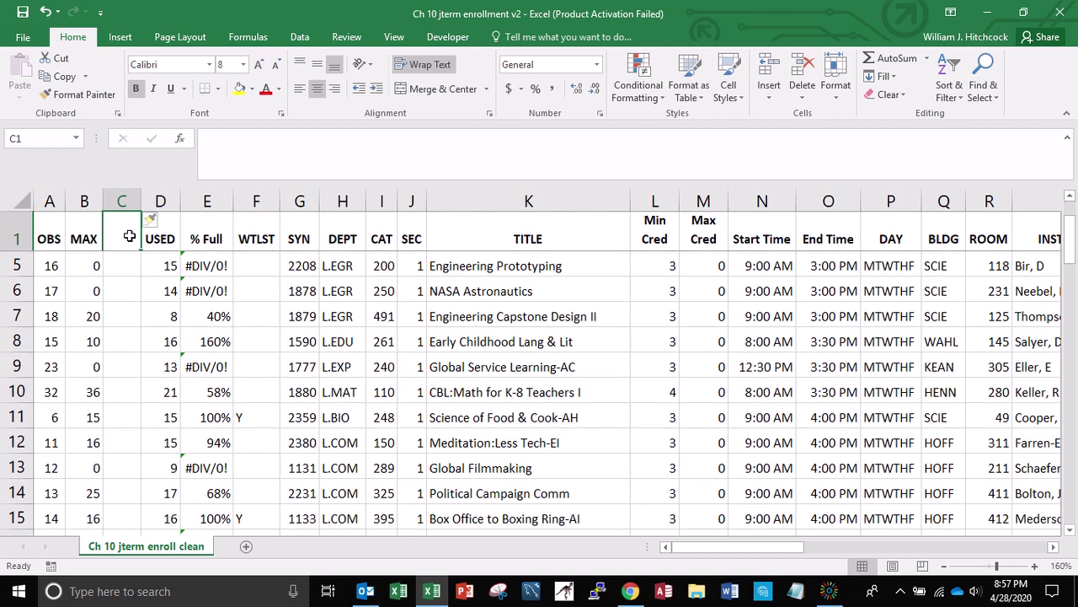
type("T")
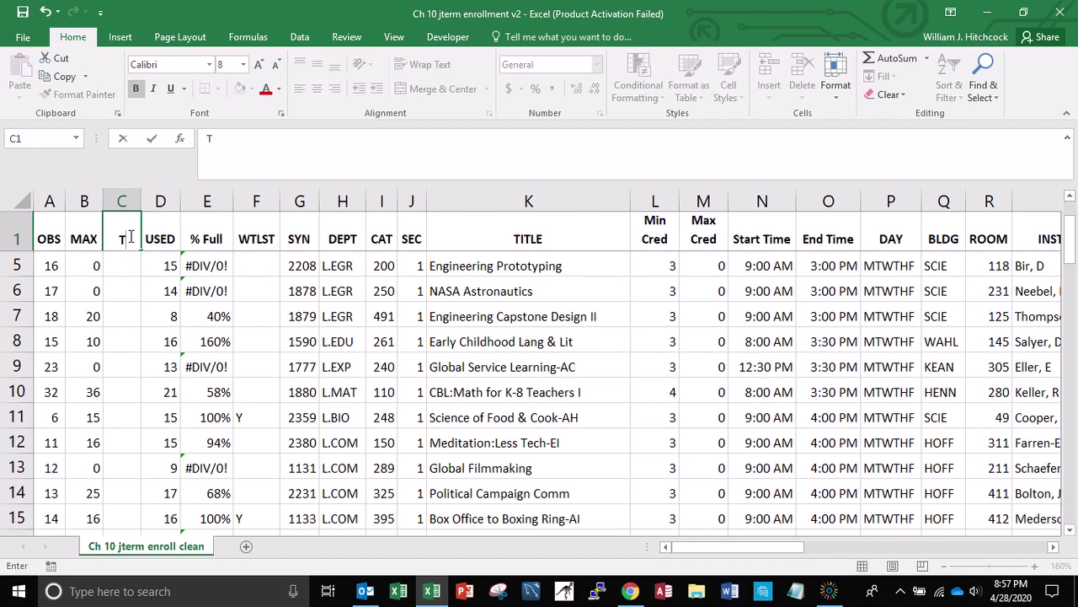
type("heoretical MA")
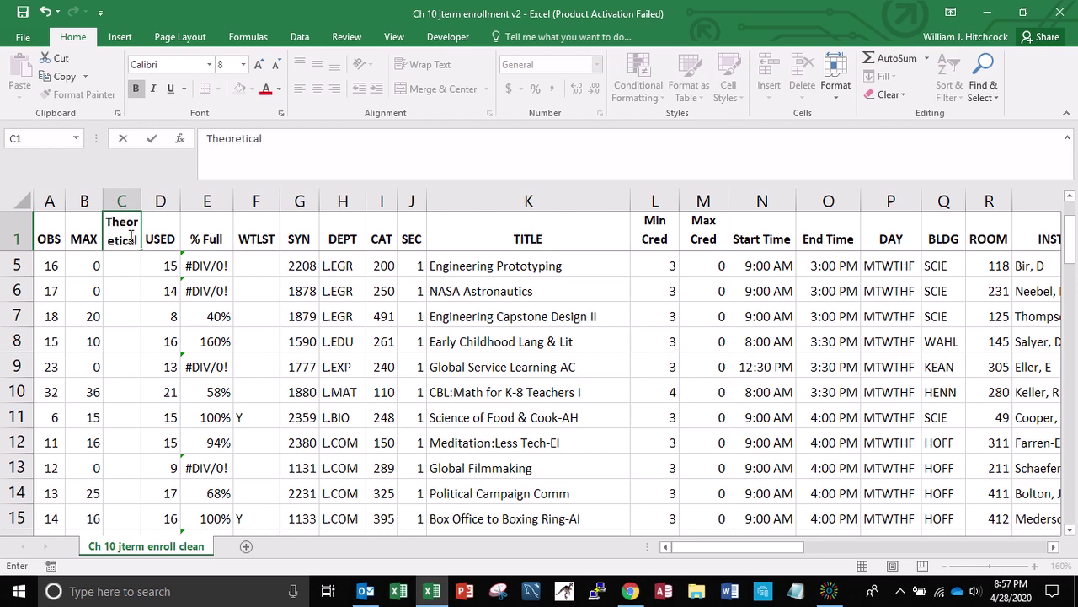
key("BackSpace")
key("BackSpace")
key("BackSpace")
key("BackSpace")
key("BackSpace")
key("BackSpace")
key("BackSpace")
key("BackSpace")
key("BackSpace")
key("BackSpace")
key("BackSpace")
key("BackSpace")
key("BackSpace")
key("BackSpace")
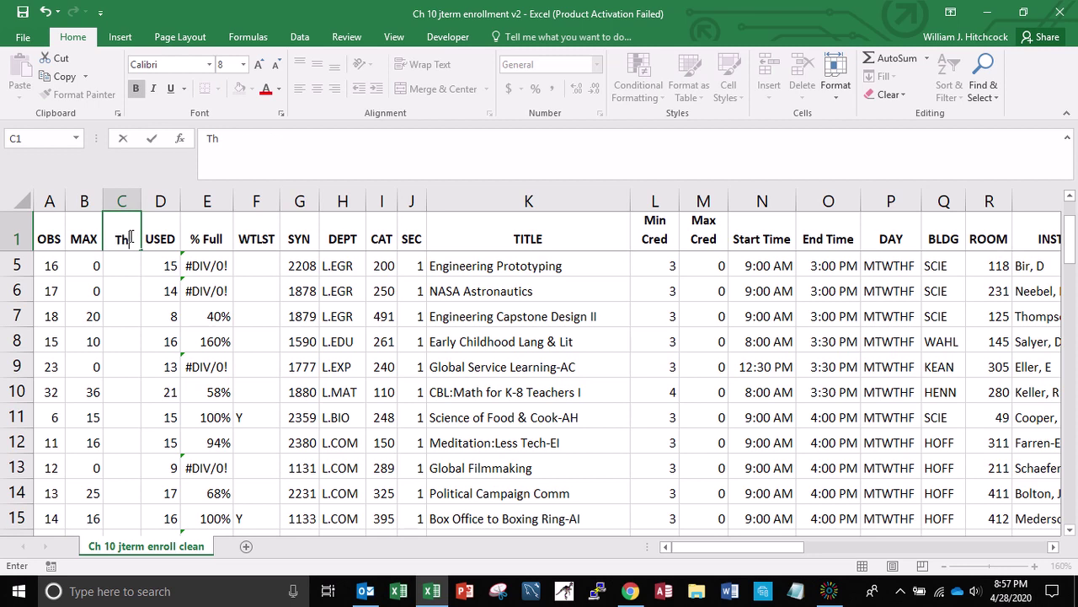
Head the new column C "Max 2"
type("Max")
key("Return")
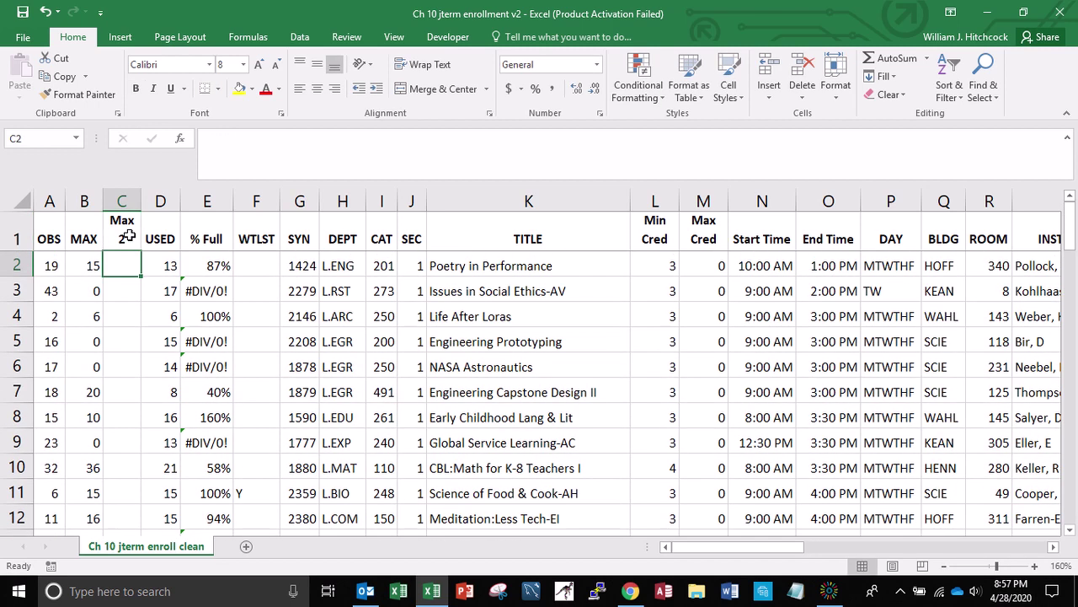
Examine the MAX and USED values in rows 2 and 3 that the Max 2 formula has to handle
key("Down")
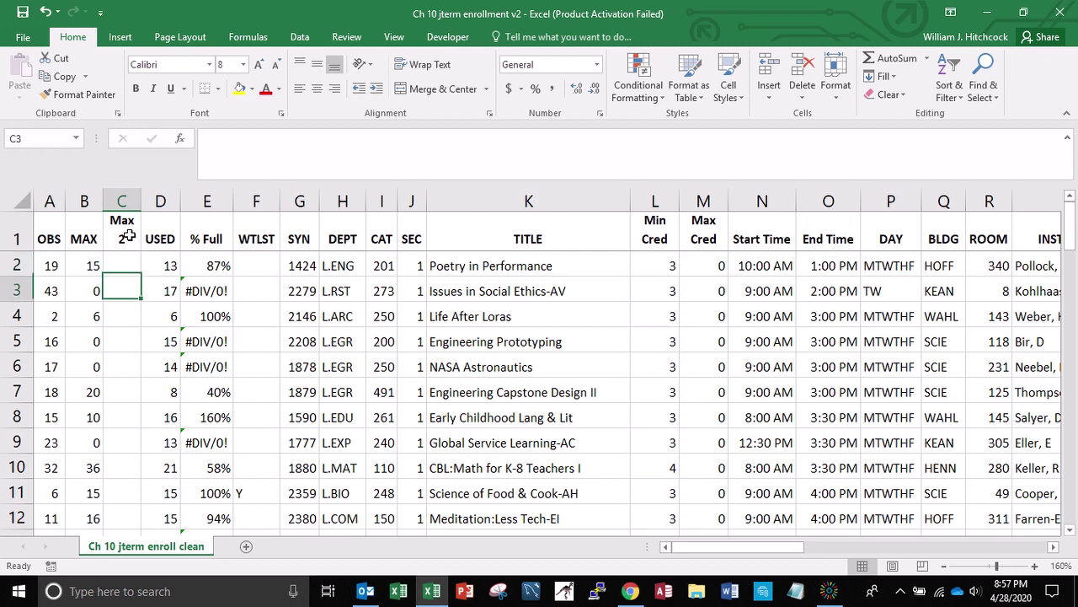
key("Left")
key("Right")
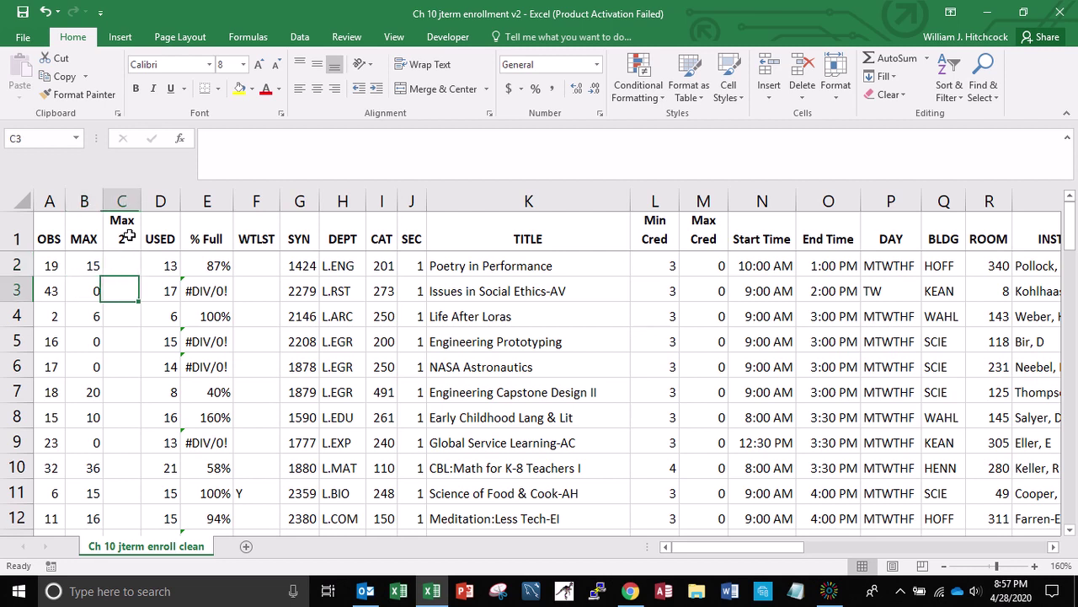
key("Right")
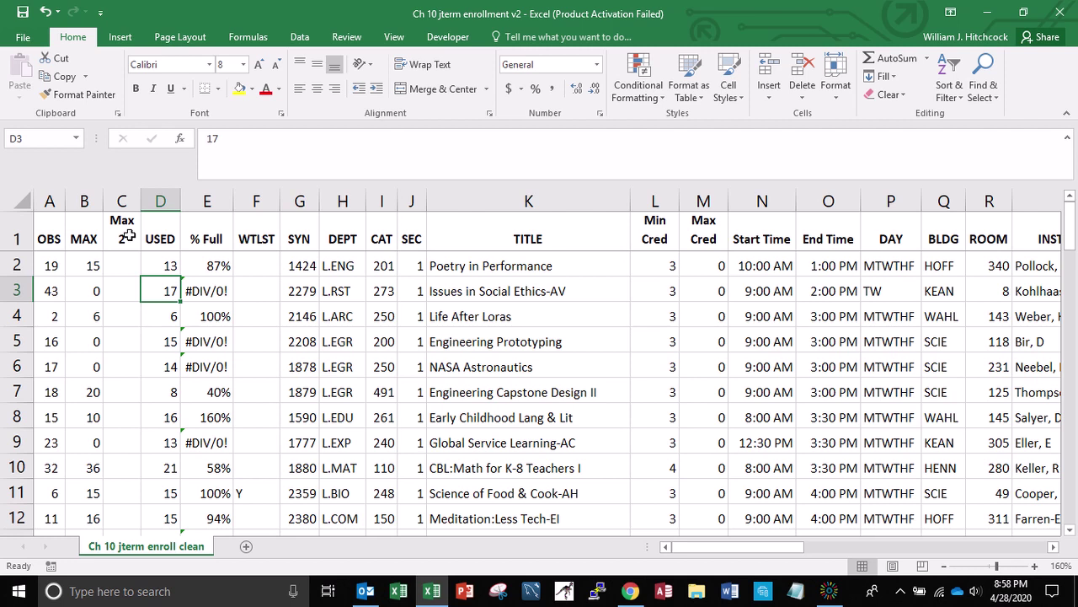
key("Up")
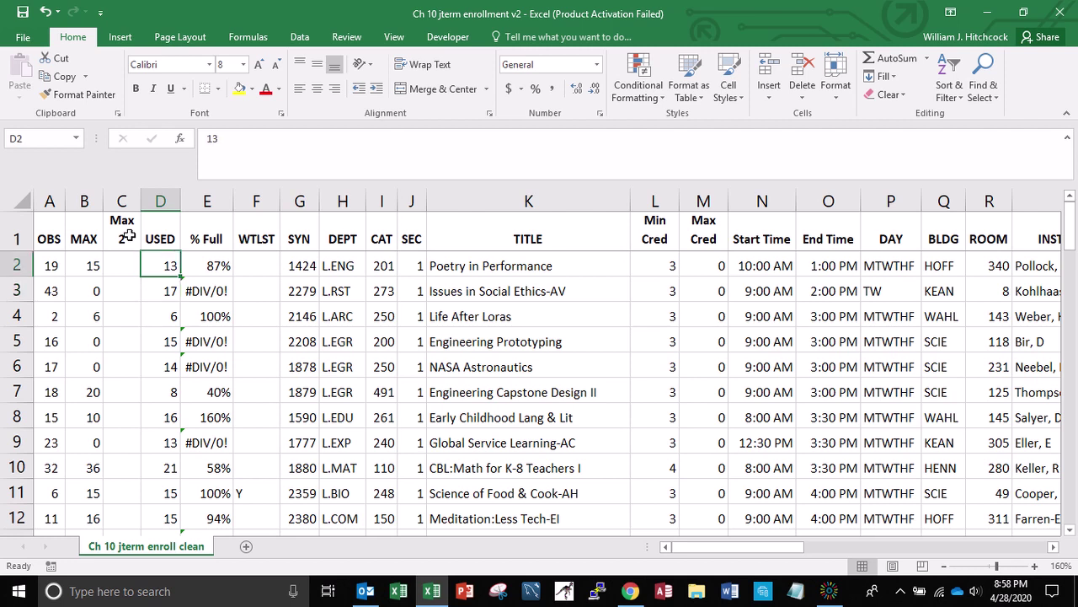
key("Left")
key("Left")
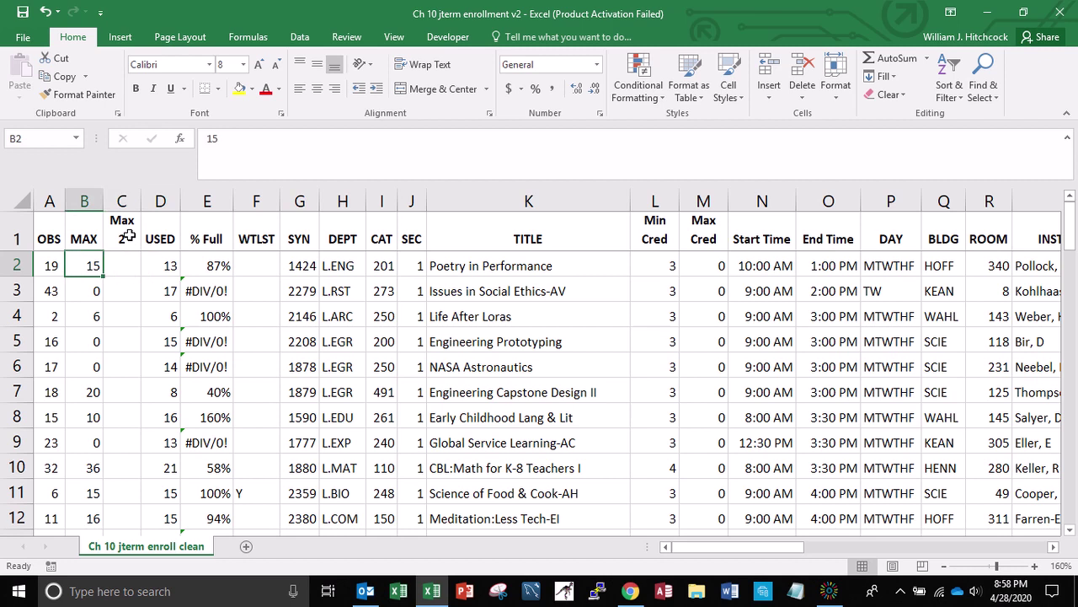
key("Down")
key("Right")
key("Up")
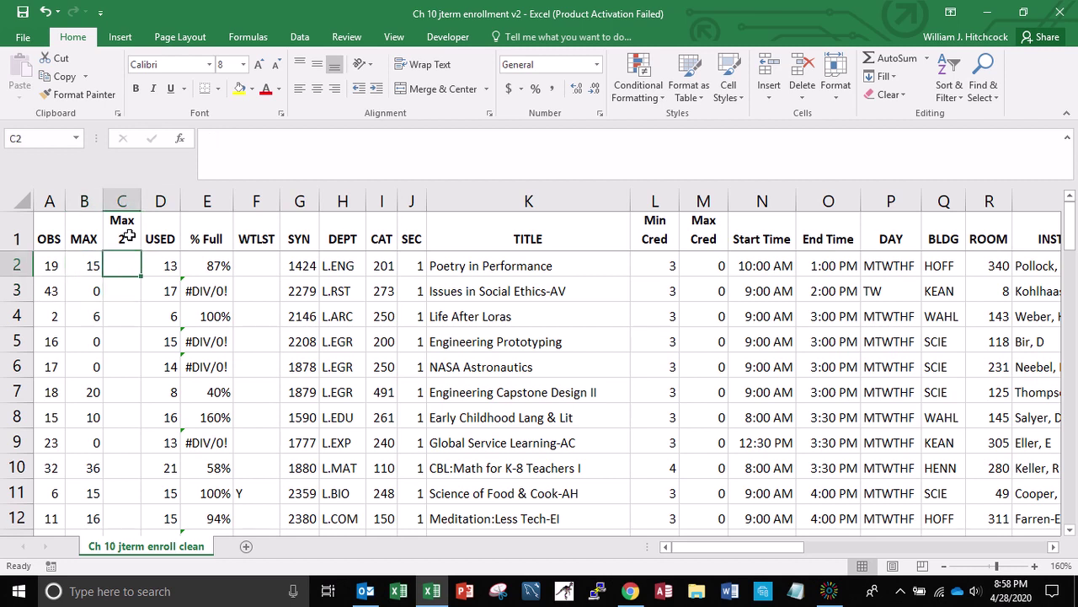
Enter =IF(B2=0,D2,B2) in C2 and fill the Max 2 formula down through all course rows
type("=if(")
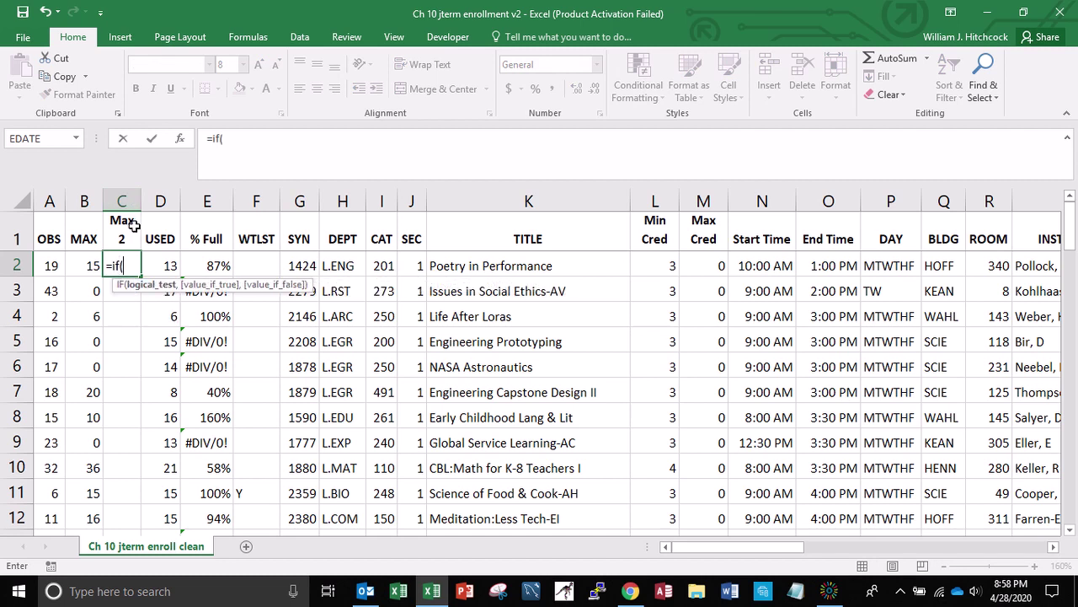
key("Left")
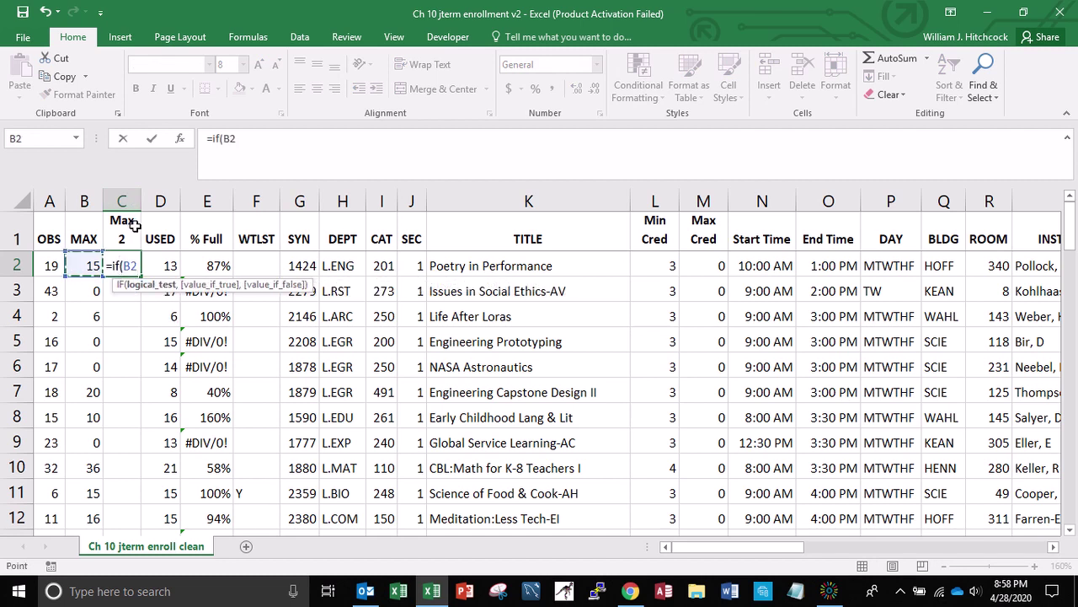
type("=0,")
key("Right")
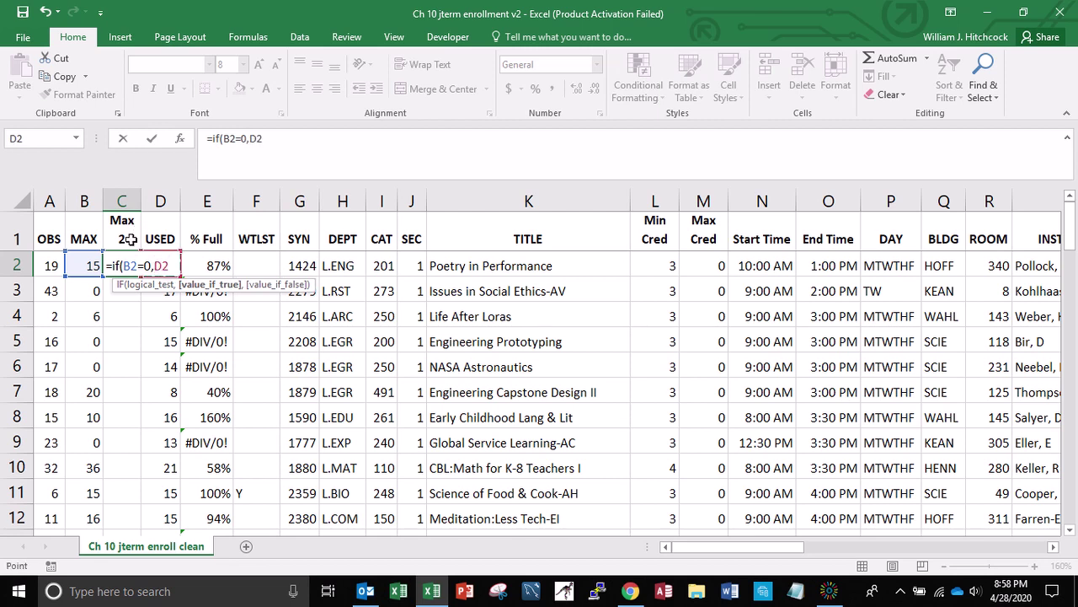
type(",")
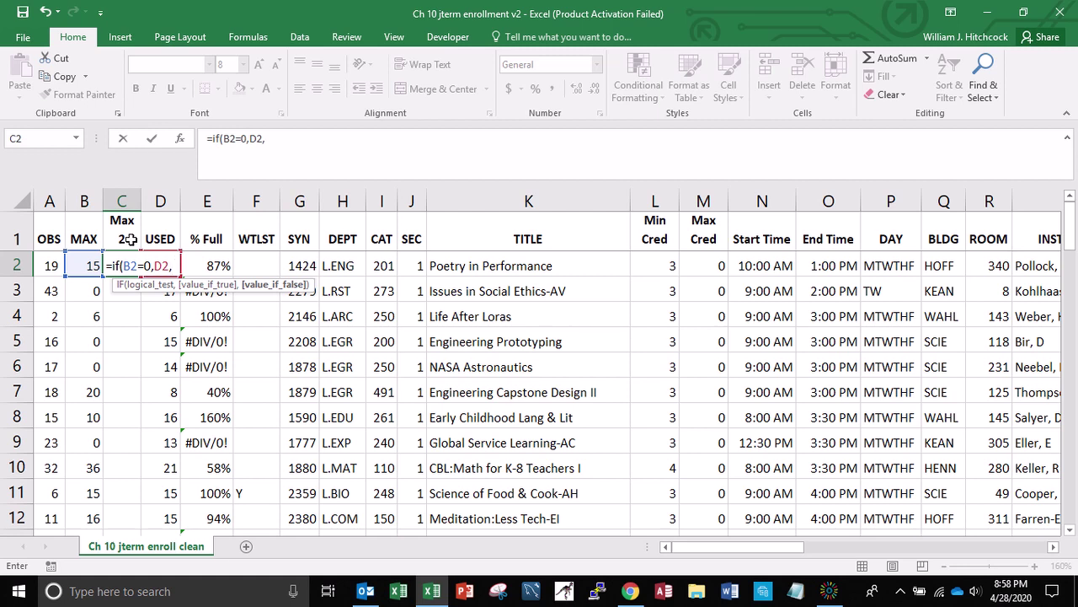
key("Left")
key("Left")
key("Right")
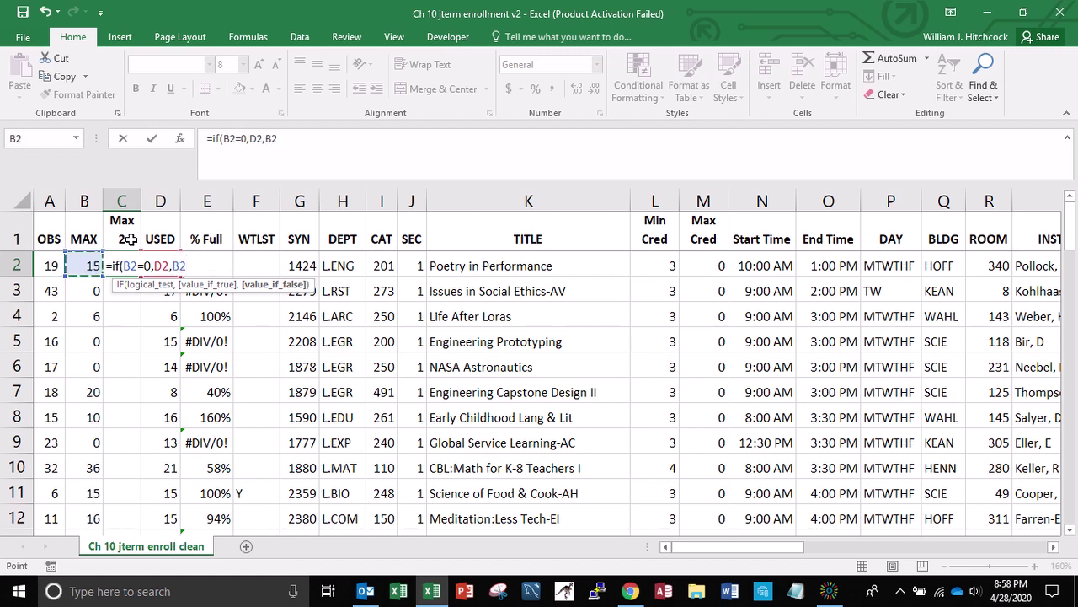
key("Return")
key("Up")
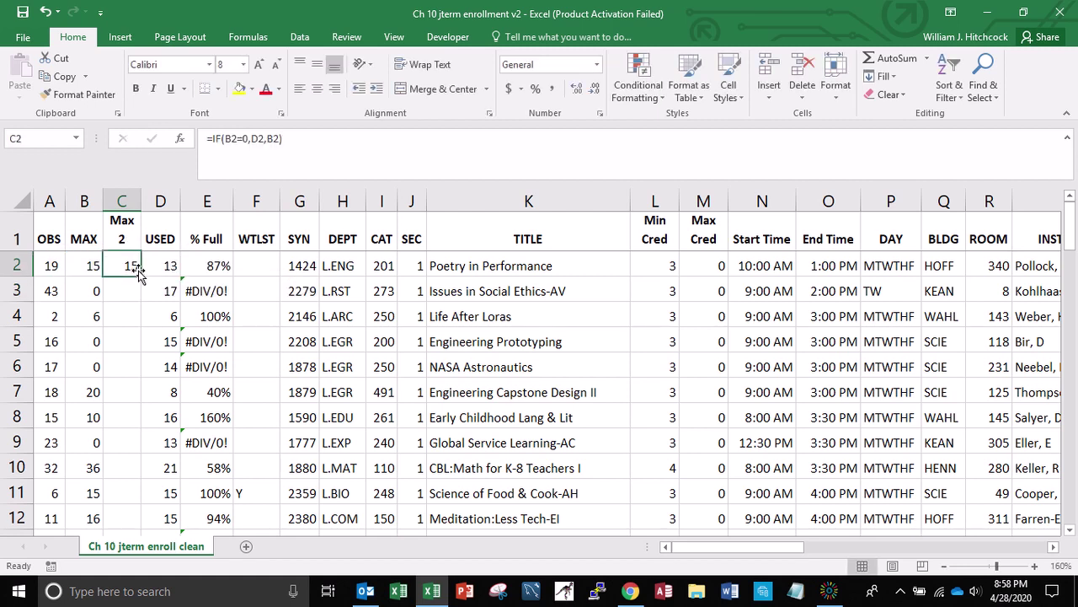
double_click(141, 273)
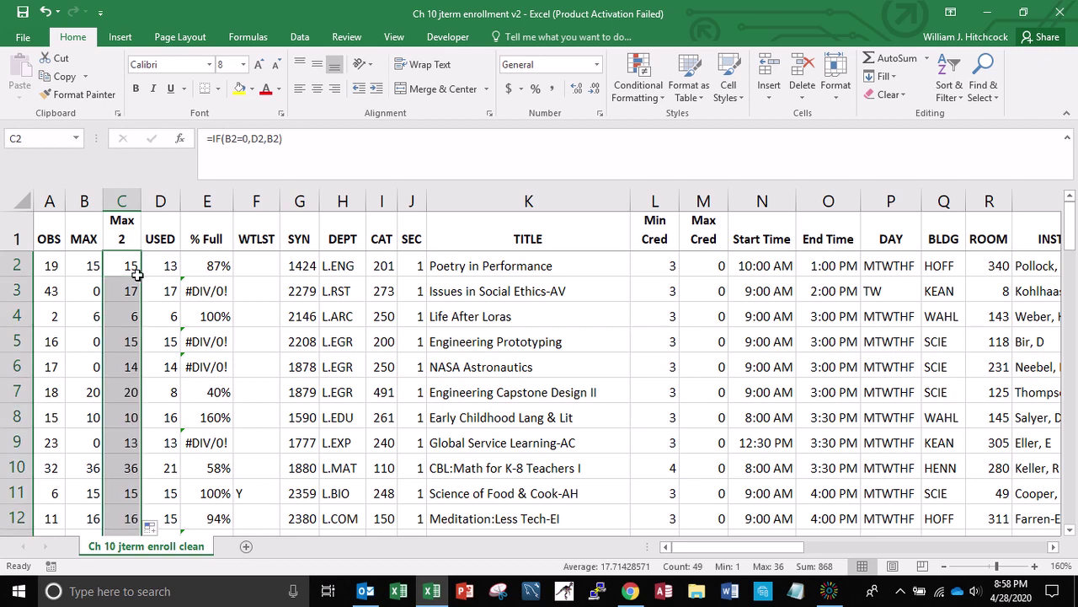
Change the % Full formula in E2 to =D2/C2 and fill it down through all course rows
key("Right")
key("Right")
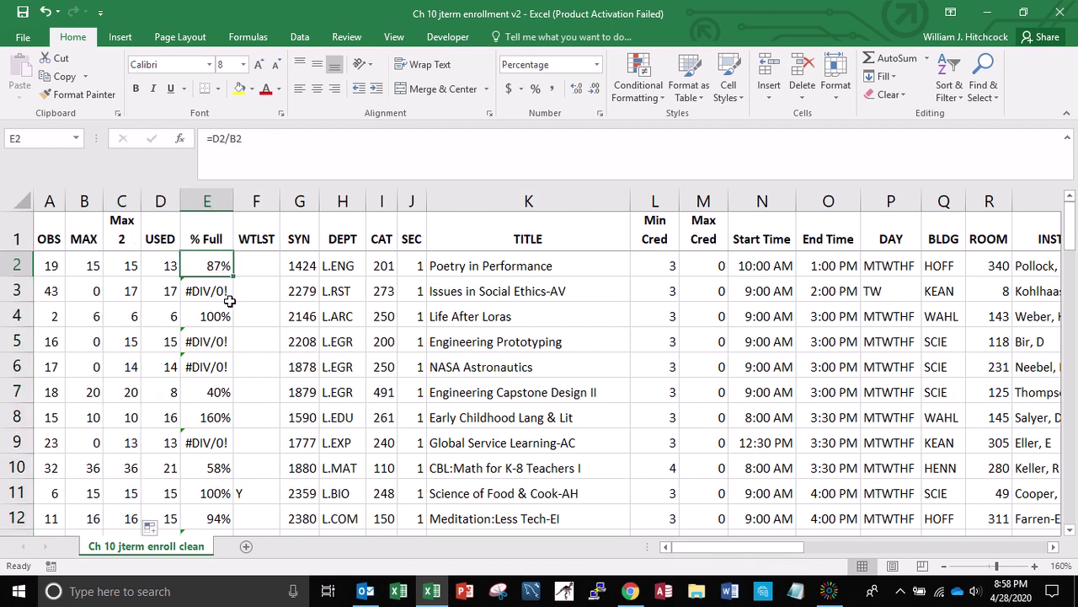
type("=D2/")
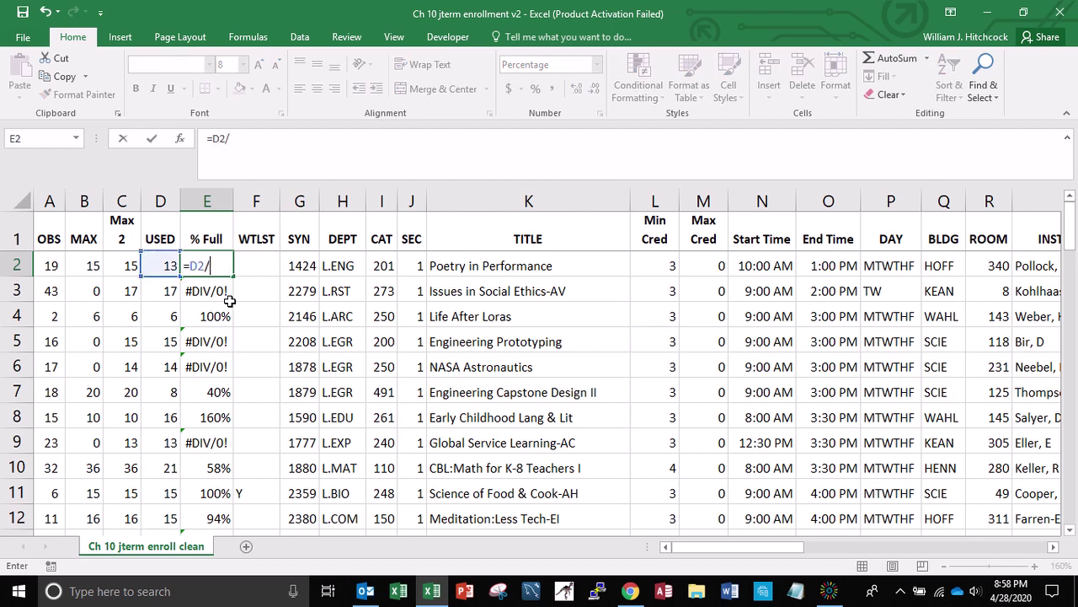
key("Left")
key("Left")
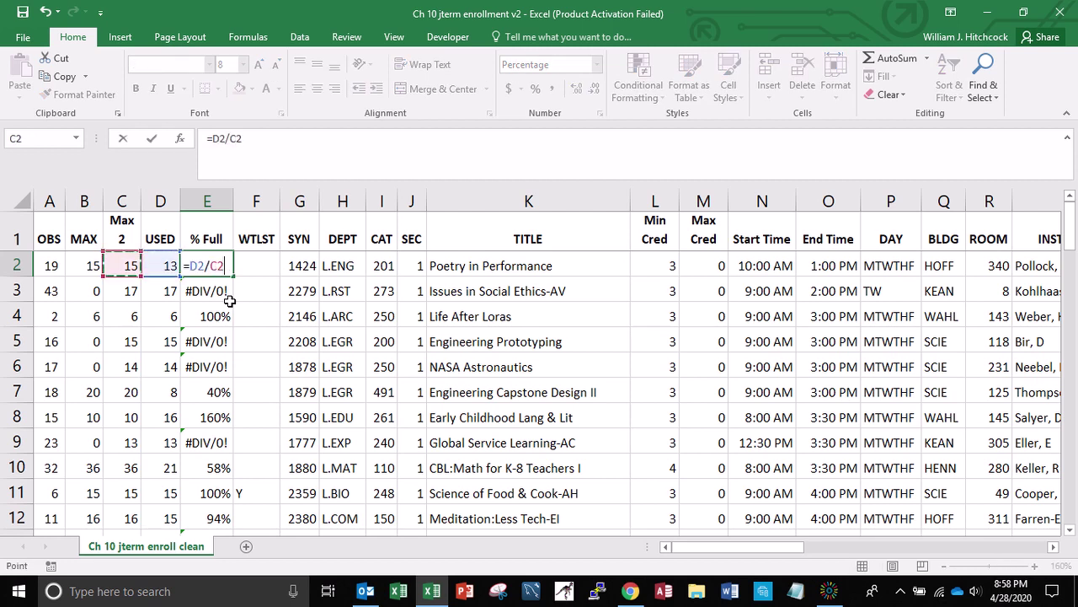
key("Return")
key("Up")
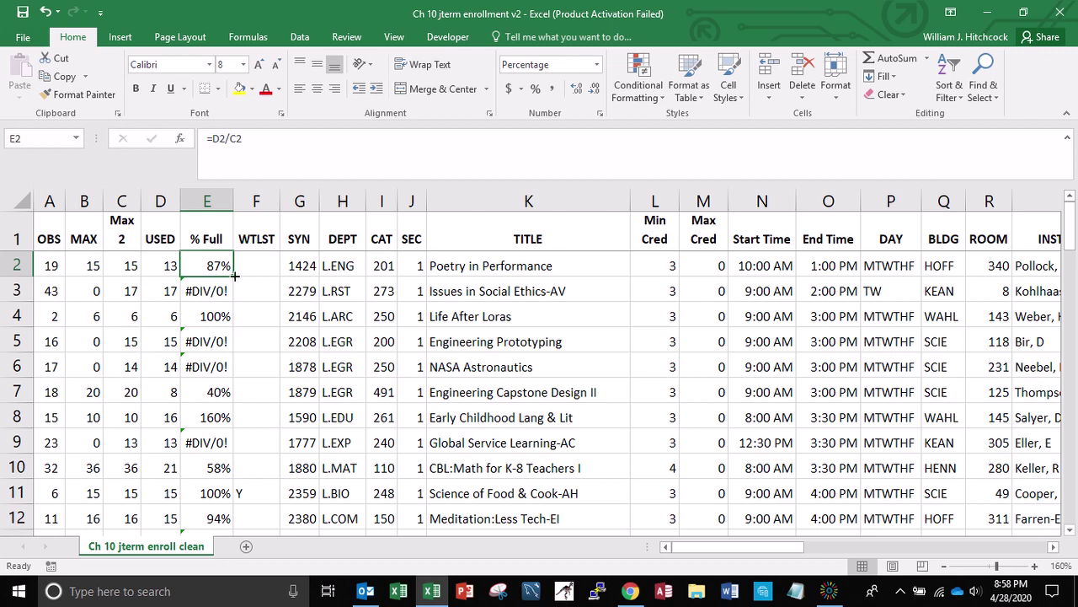
double_click(234, 276)
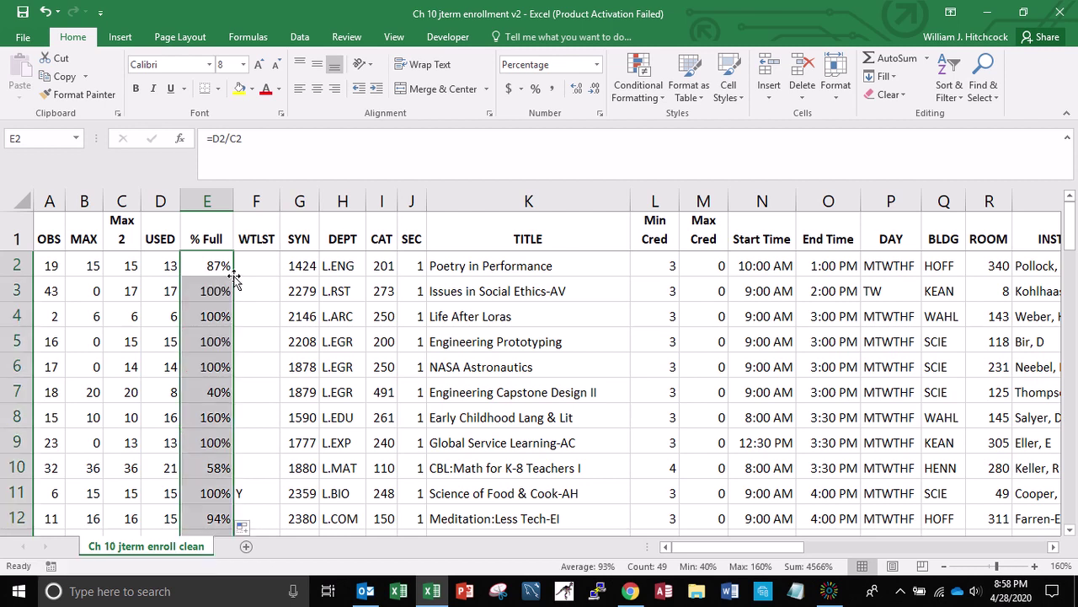
Review the recalculated % Full values down the course rows for remaining division errors
key("Down")
key("Down")
key("Down")
key("Down")
key("Down")
key("Down")
key("Down")
key("Down")
key("Down")
key("Down")
key("Down")
key("Down")
key("Down")
key("Down")
key("Down")
key("Down")
key("Down")
key("Down")
key("Down")
key("Down")
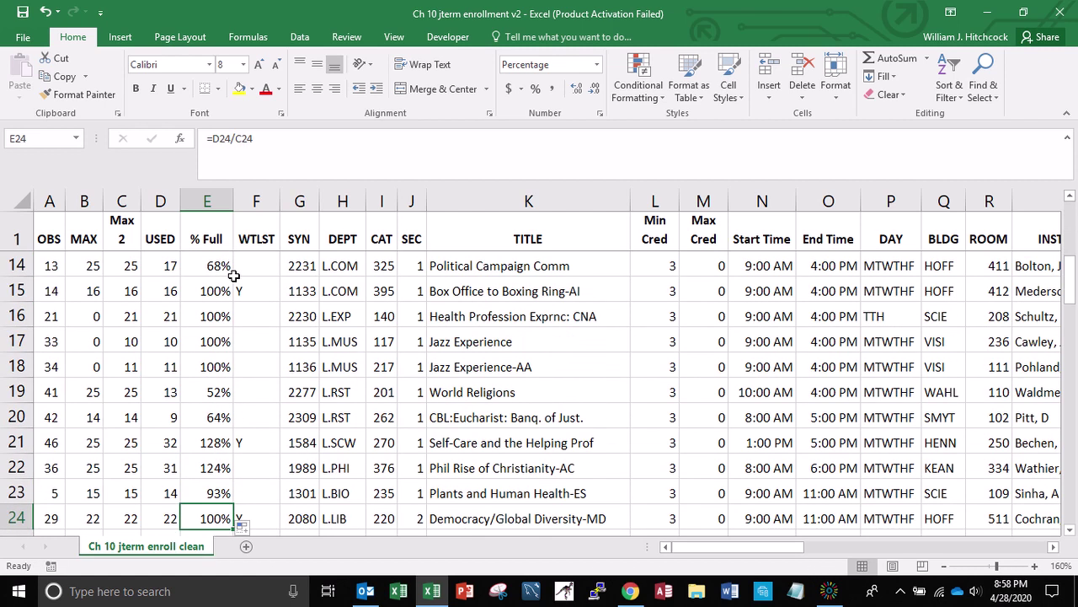
key("Down")
key("Down")
key("Down")
Examine the Max 2, USED and % Full values of the Self-Care and the Helping Prof course in row 21
key("Up")
key("Up")
key("Up")
key("Up")
key("Up")
key("Up")
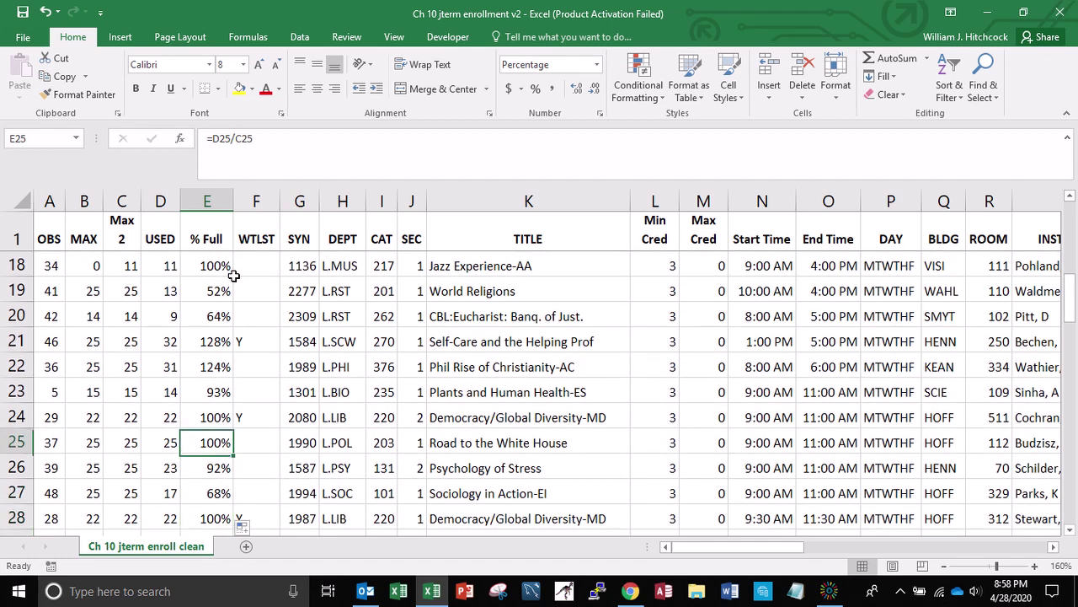
key("Up")
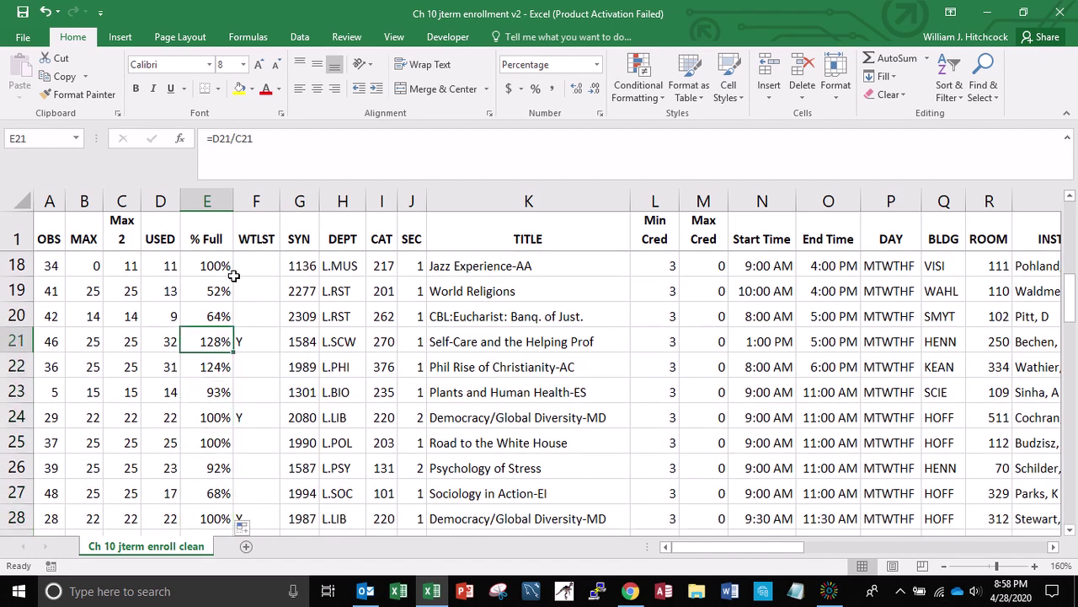
key("Left")
key("Left")
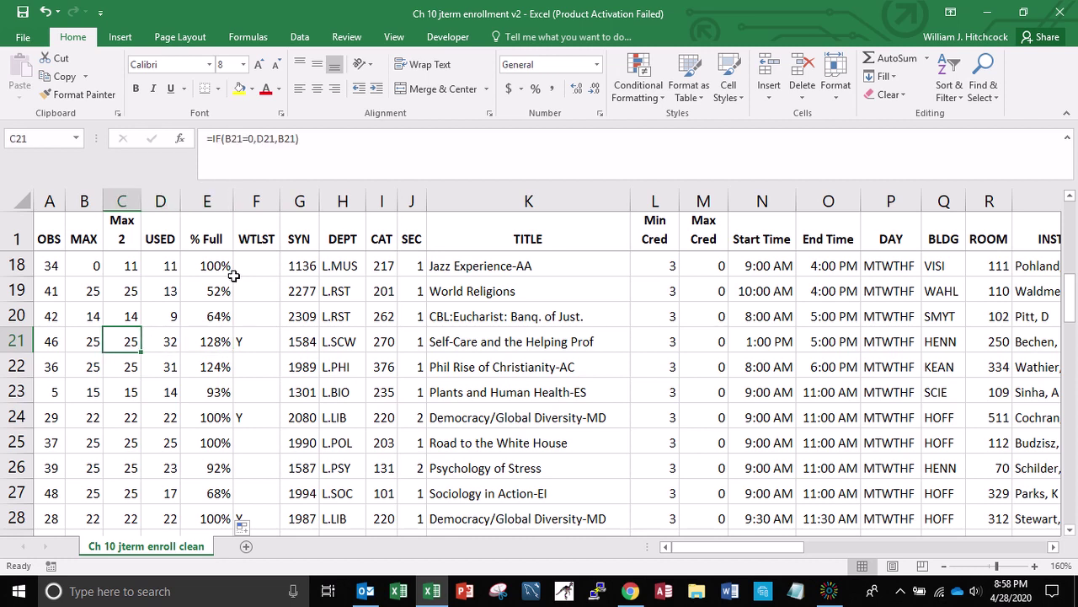
key("Right")
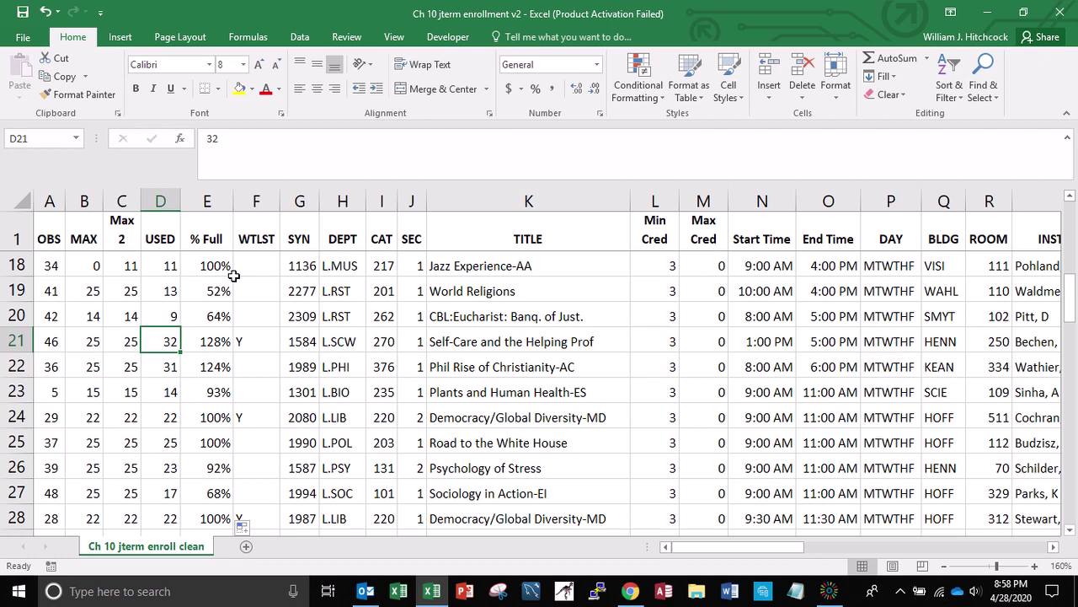
key("Right")
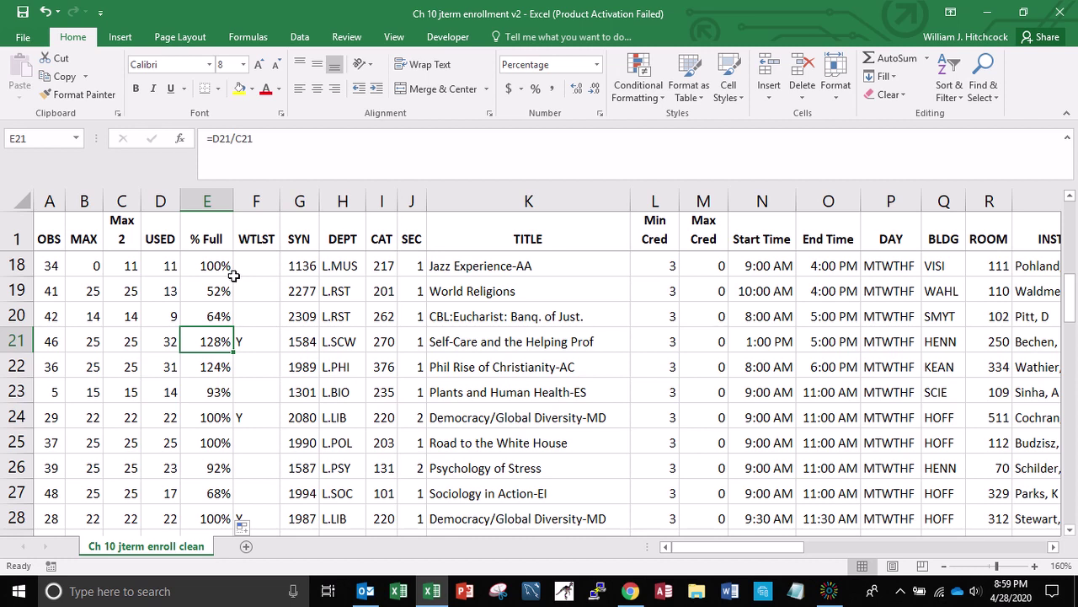
key("Up")
key("Up")
key("Up")
key("Up")
key("Up")
key("Up")
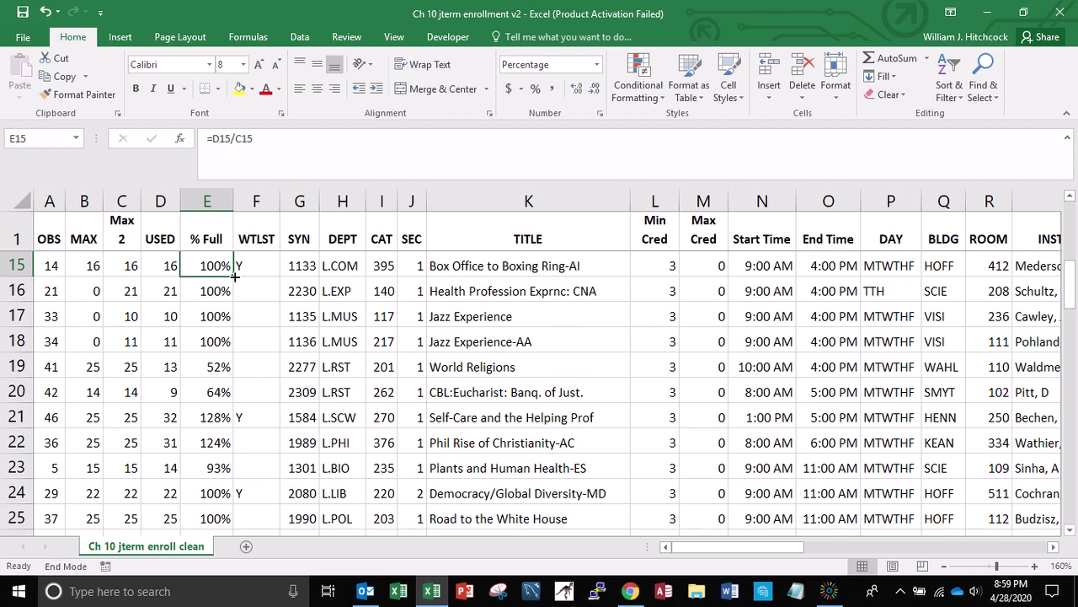
Label the totals row by entering tot in A52, two rows below the last course
key("ctrl+Down")
key("Down")
key("Down")
key("Down")
key("Down")
key("Up")
key("Up")
key("Up")
key("Down")
key("Left")
key("Left")
key("Left")
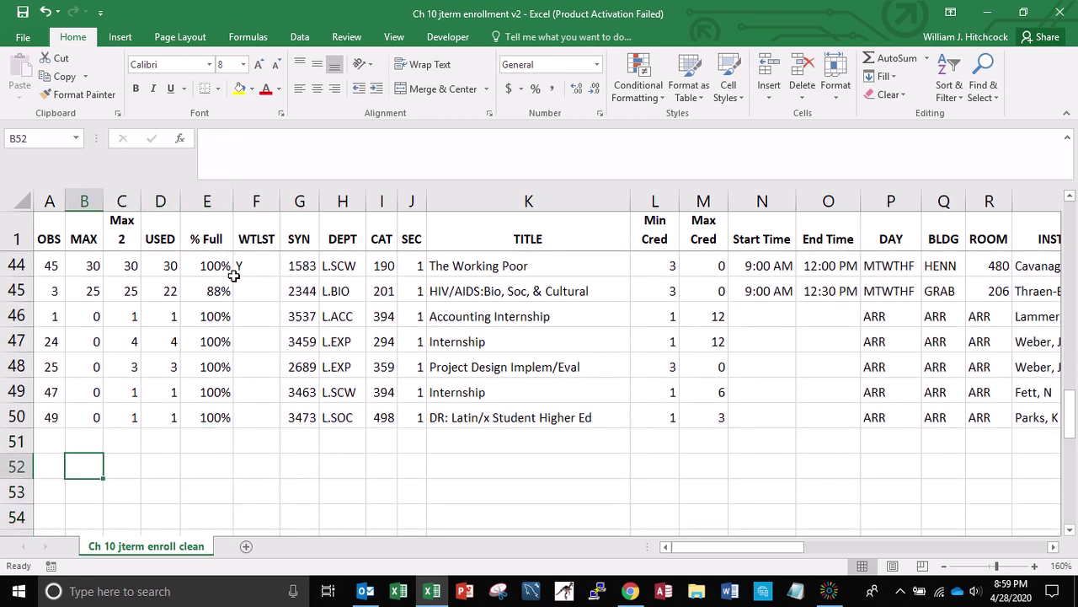
key("Left")
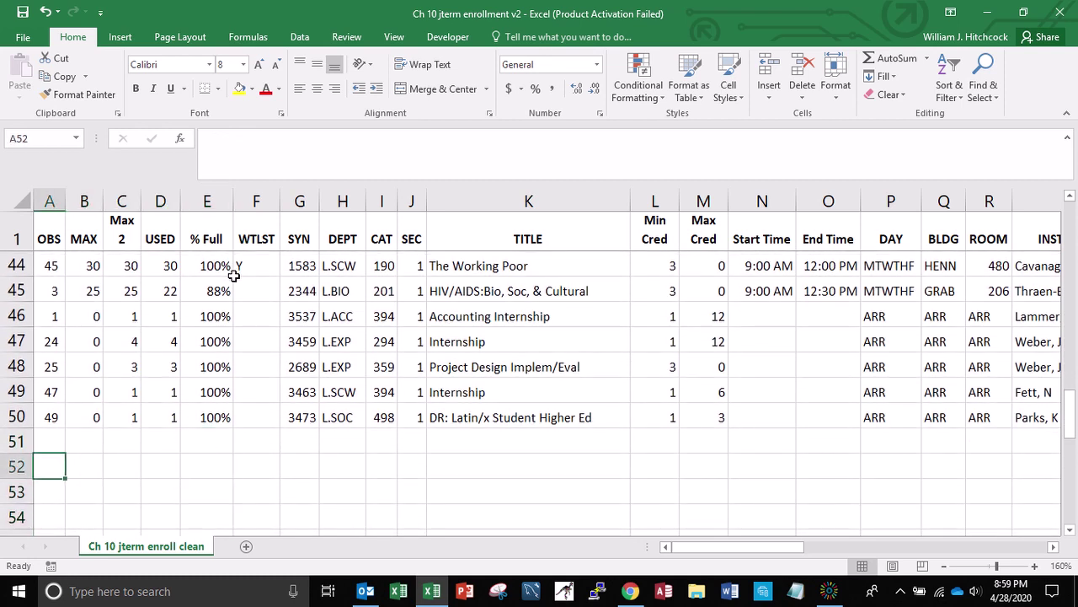
type("tot")
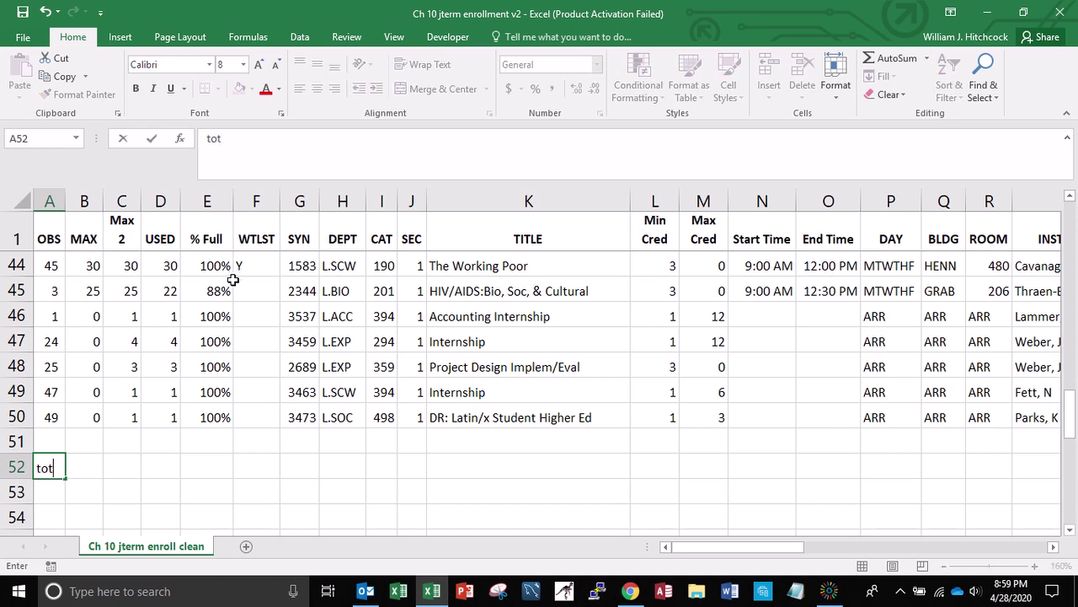
key("Tab")
Total the MAX column in B52 with =SUM(B1:B51)
type("=sum(")
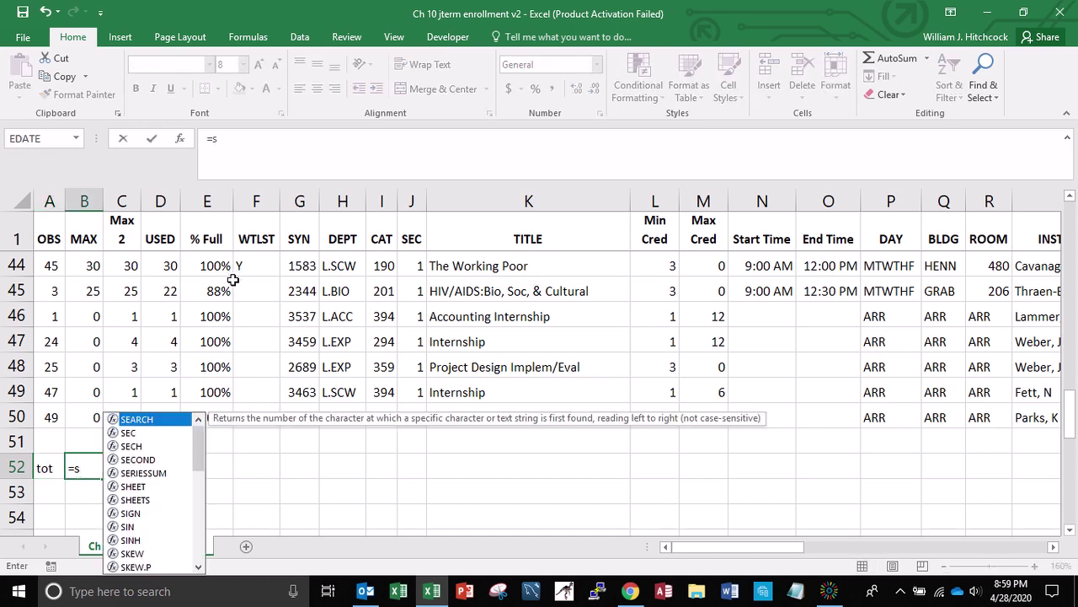
key("Up")
key("shift+Up")
key("shift+Up")
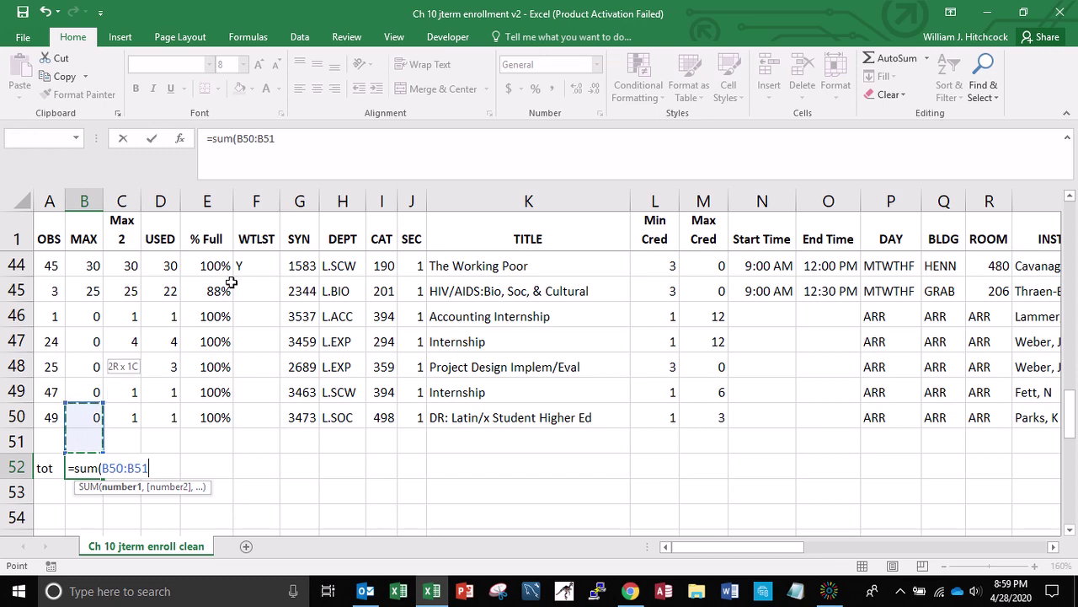
key("End")
key("shift+Up")
key("Return")
Copy the MAX total formula into C52:D52 for Max 2 and USED, and check the copied formulas
key("Up")
key("ctrl+c")
key("Right")
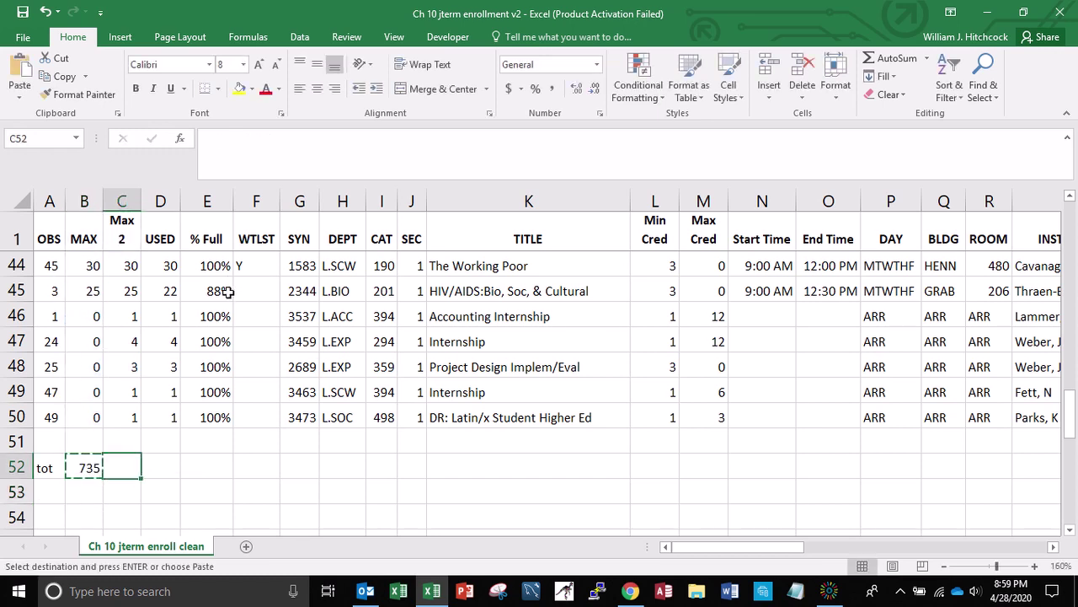
key("shift+Right")
key("ctrl+v")
key("Escape")
key("Left")
key("Right")
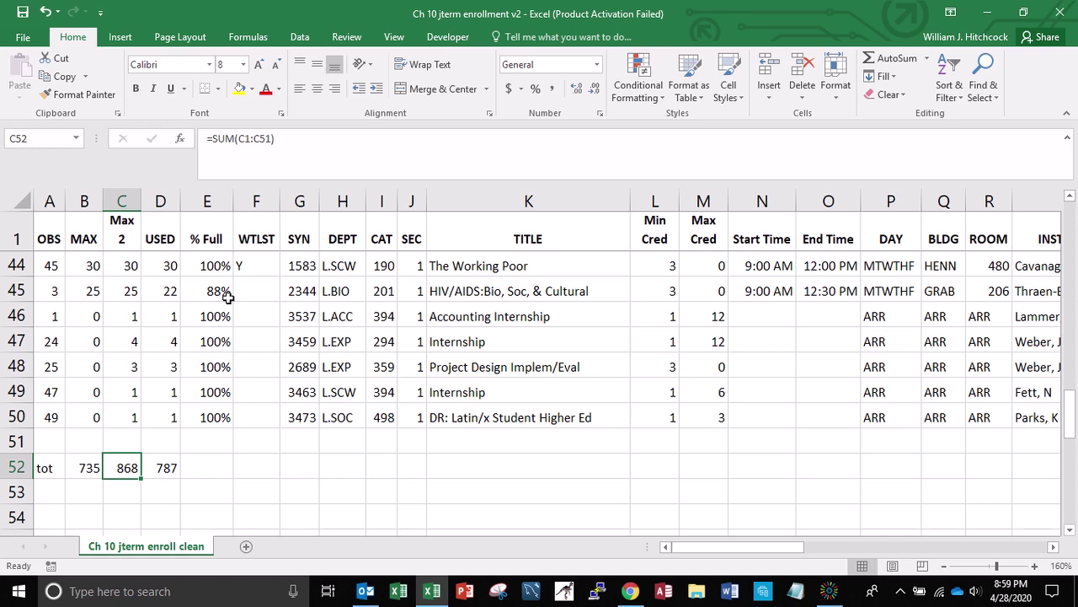
key("Right")
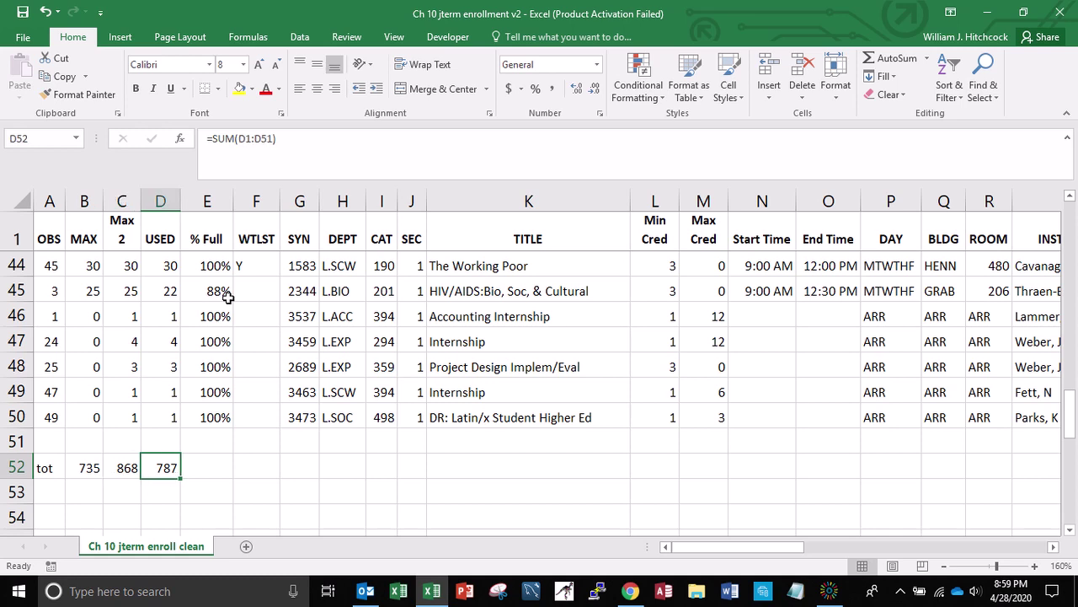
Copy the % Full formula from the last course row into E52 to calculate the overall percentage
key("Up")
key("Up")
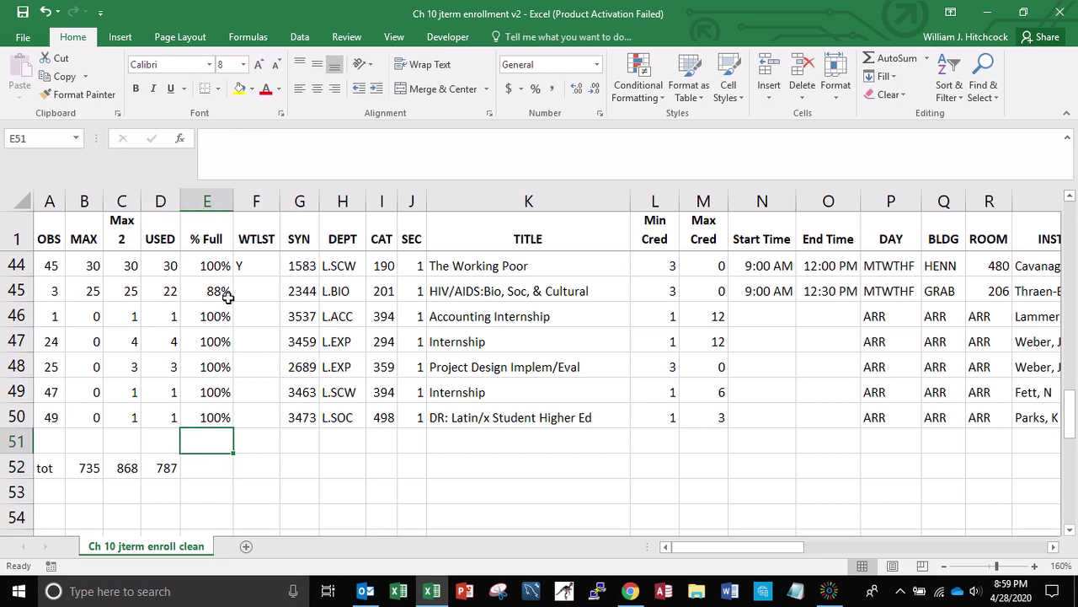
key("ctrl+c")
key("Down")
key("Down")
key("Return")
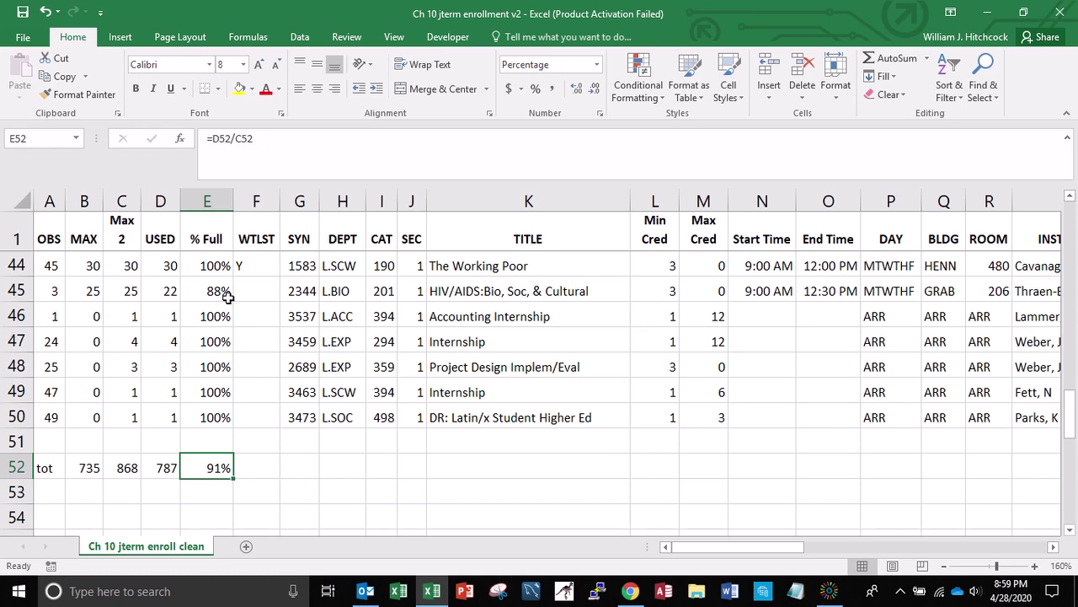
Count the waitlisted courses in F52 with =COUNTA(F2:F51)
key("Right")
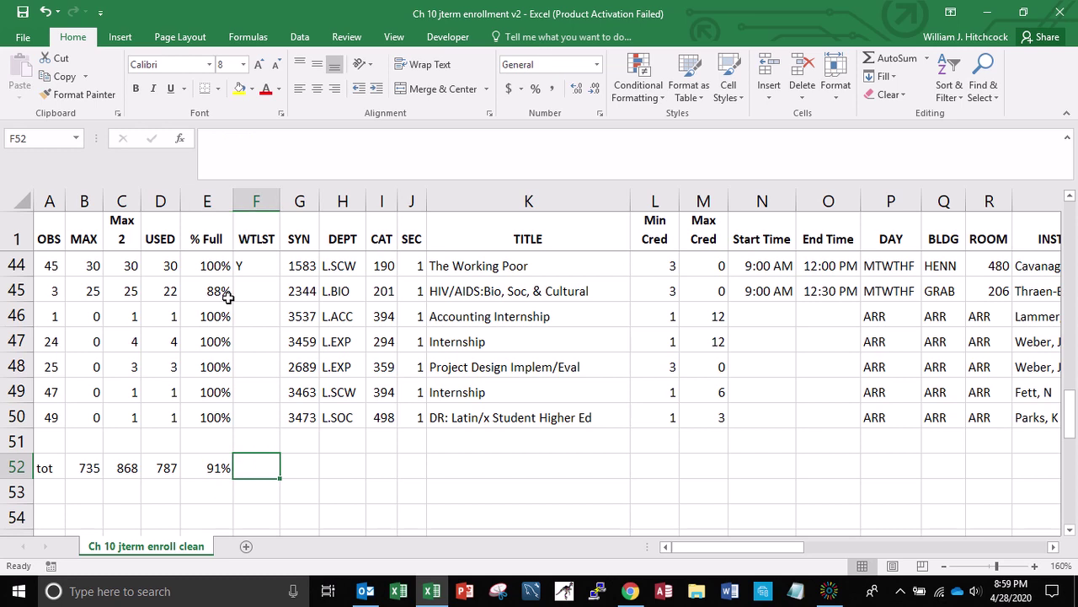
type("=count")
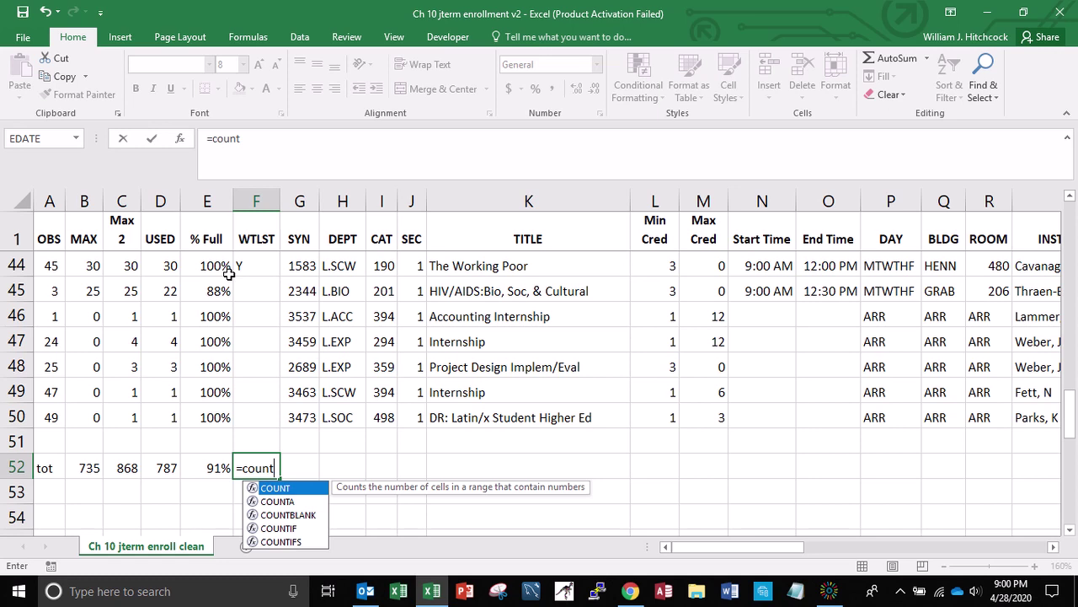
type("a(")
key("Up")
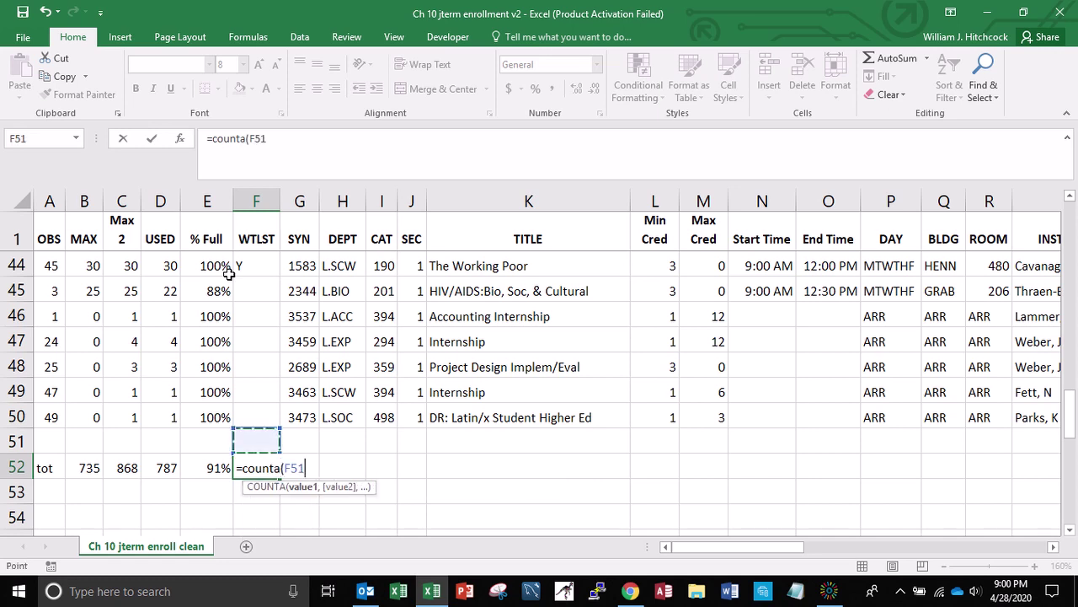
key("shift+Up")
key("shift+Up")
key("shift+Up")
key("shift+Up")
key("shift+Up")
key("shift+Up")
key("shift+Up")
key("shift+Up")
key("shift+Up")
key("shift+Up")
key("shift+Up")
key("shift+Up")
key("shift+Up")
key("shift+Up")
key("shift+Up")
key("shift+Up")
key("shift+Up")
key("shift+Up")
key("shift+Up")
key("shift+Up")
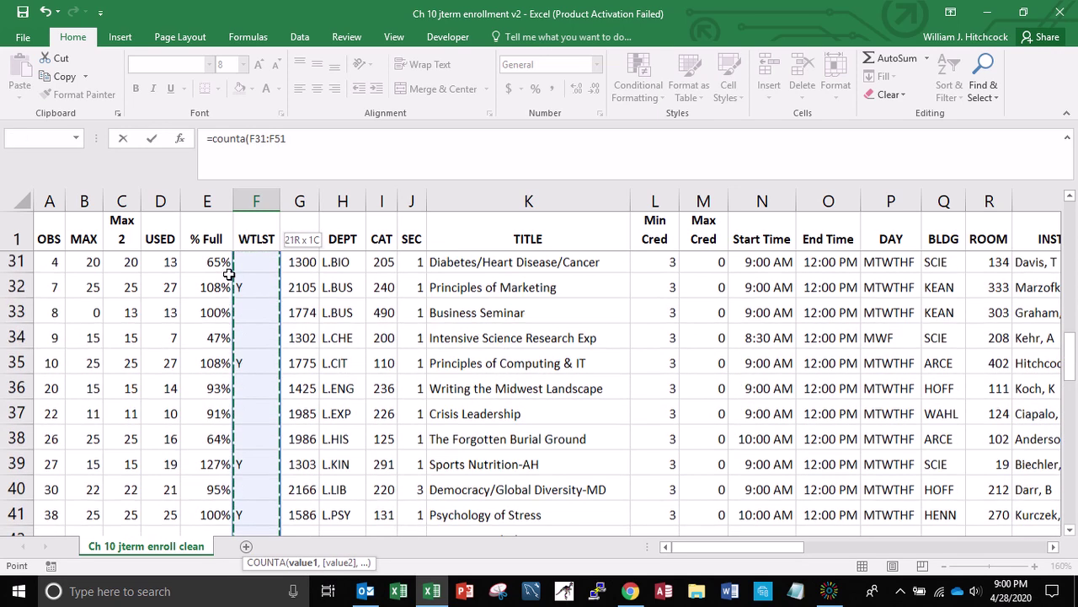
key("shift+Up")
key("shift+Up")
key("shift+Up")
key("shift+Up")
key("shift+Up")
key("shift+Up")
key("shift+Up")
key("shift+Up")
key("shift+Up")
key("shift+Up")
key("shift+Up")
key("shift+Up")
key("shift+Up")
key("shift+Up")
key("shift+Up")
key("shift+Up")
key("shift+Up")
key("shift+Up")
key("shift+Up")
key("shift+Up")
key("shift+Up")
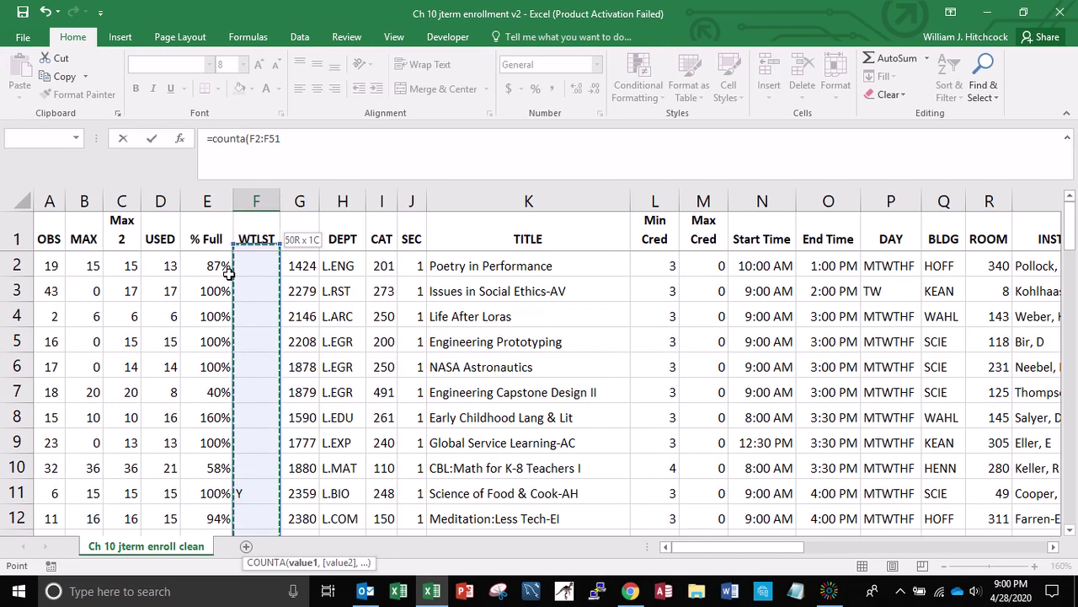
key("Return")
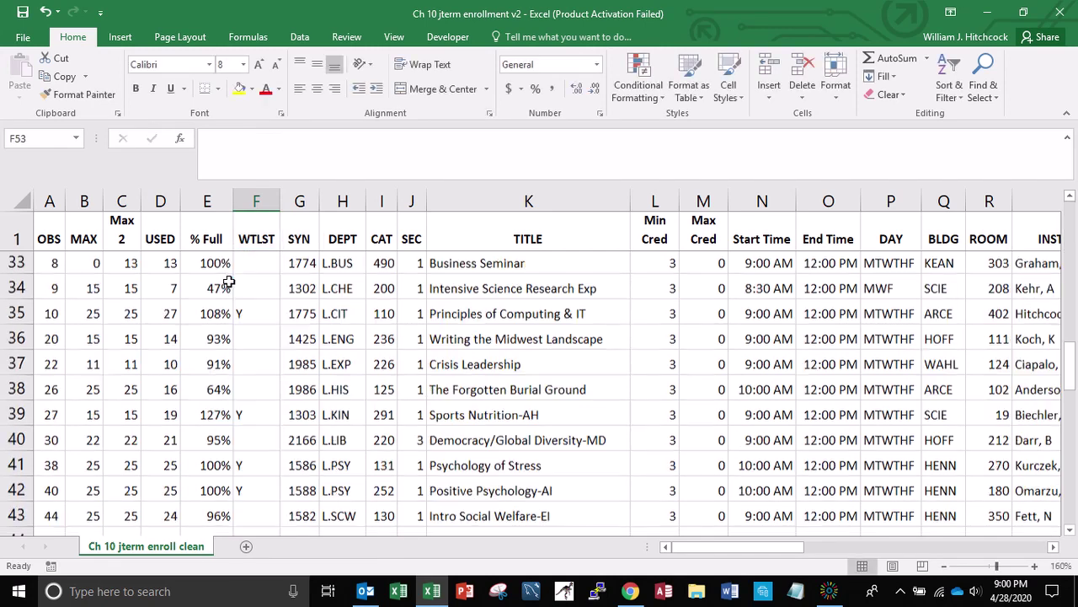
key("Up")
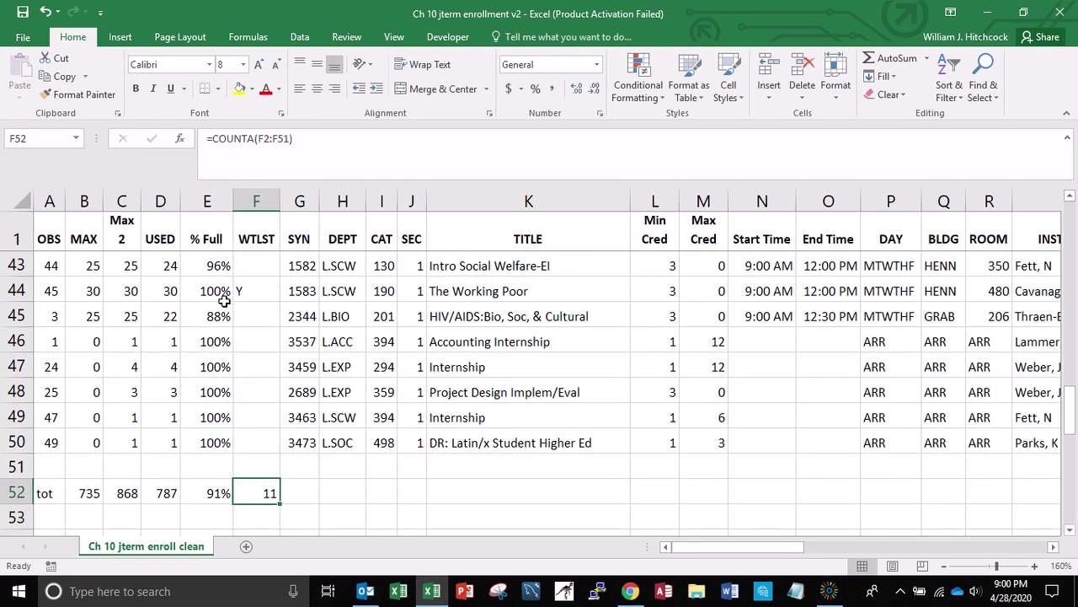
Select the WTLST entries from F51 up through the course rows and center them
key("Up")
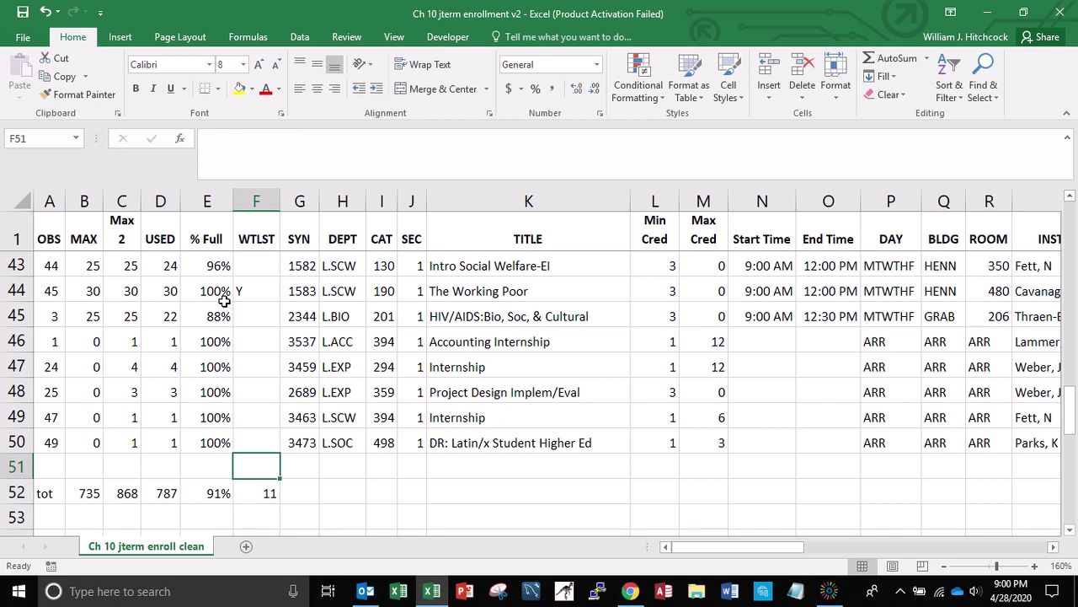
key("shift+Up")
key("shift+Up")
key("shift+Up")
key("shift+Up")
key("shift+Up")
key("shift+Up")
key("shift+Up")
key("shift+Up")
key("shift+Up")
key("shift+Up")
key("shift+Up")
key("shift+Up")
key("shift+Up")
key("shift+Up")
key("shift+Up")
key("shift+Up")
key("shift+Up")
key("shift+Up")
key("shift+Up")
key("shift+Up")
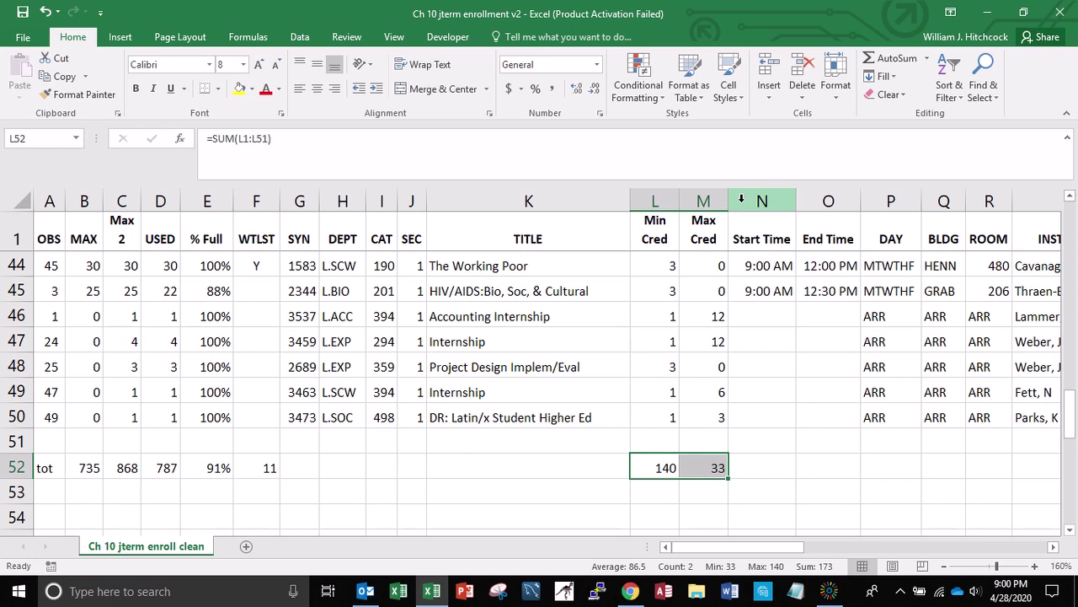
Insert a new column before Start Time and head it Avg Cred
right_click(742, 199)
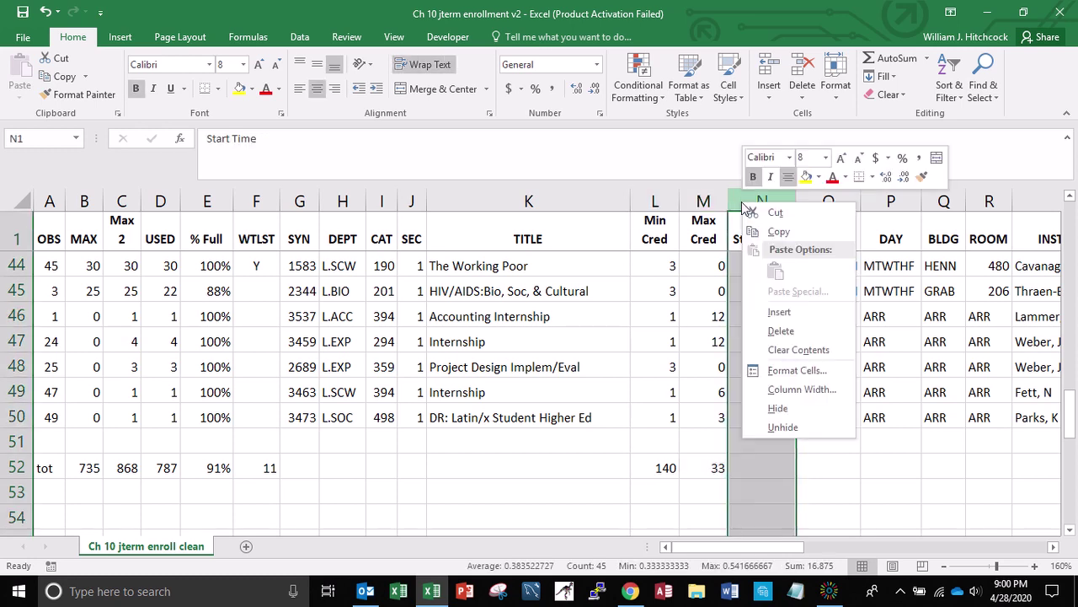
left_click(771, 314)
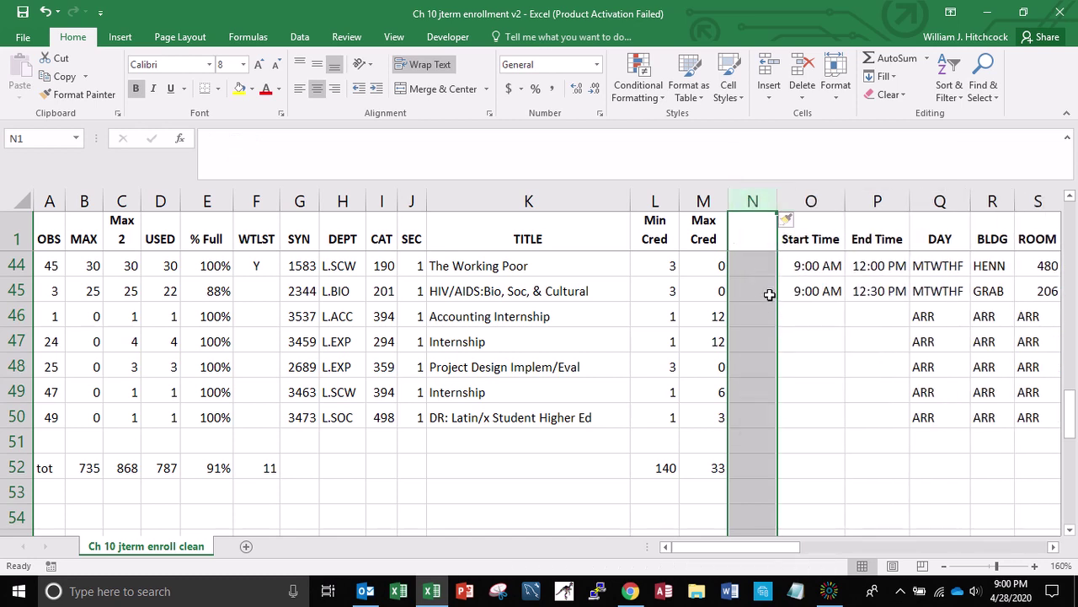
type("Avg Cred")
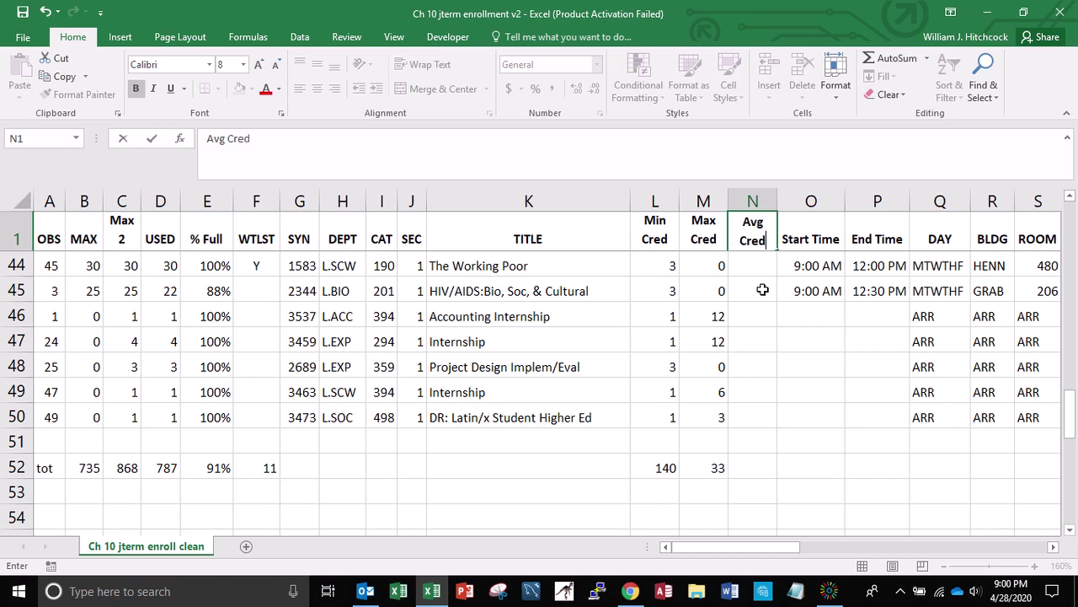
key("Return")
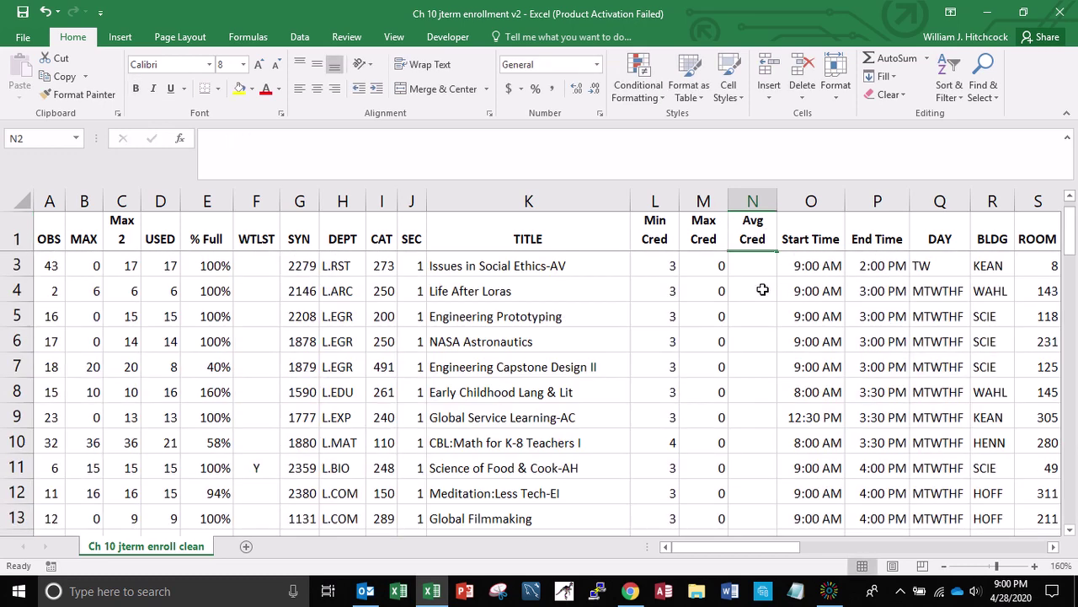
type("=av")
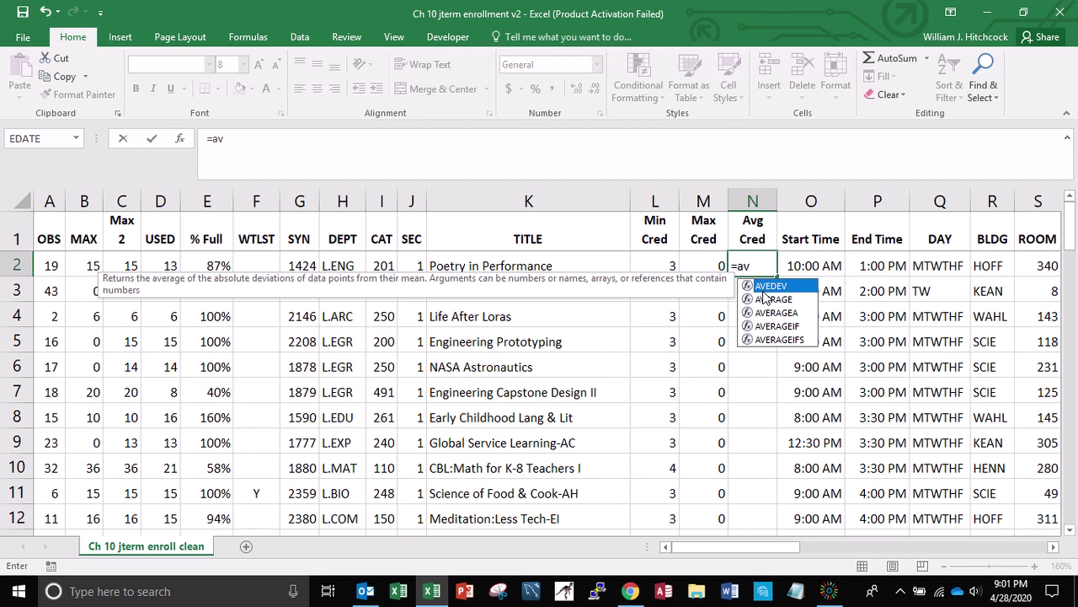
key("Escape")
key("Escape")
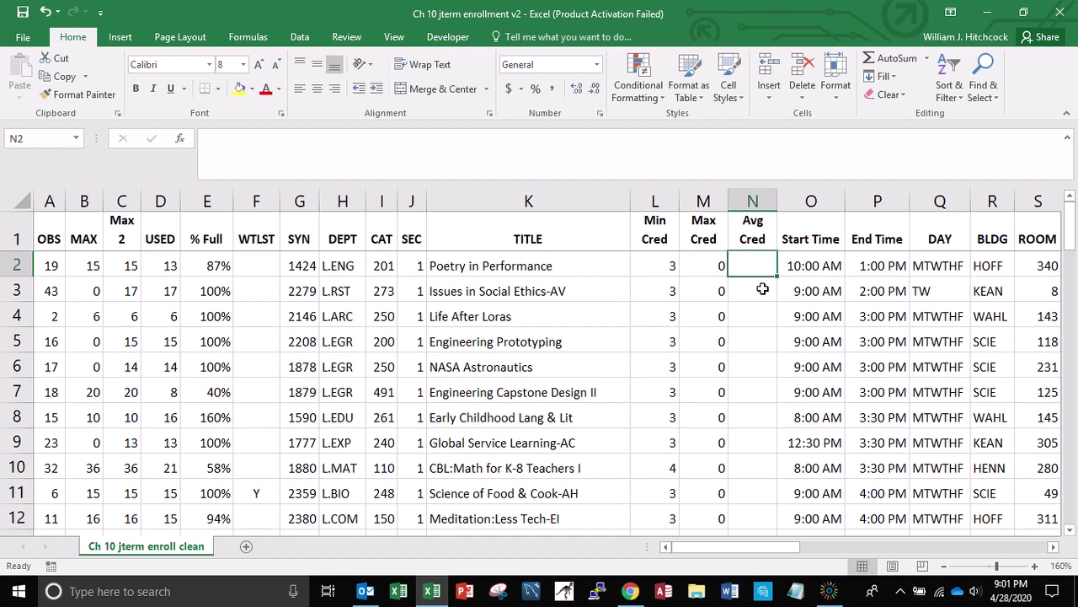
Enter =IF(M2=0,L2,AVERAGE(L2:M2)) in N2 and fill the Avg Cred formula down through all course rows
type("=if")
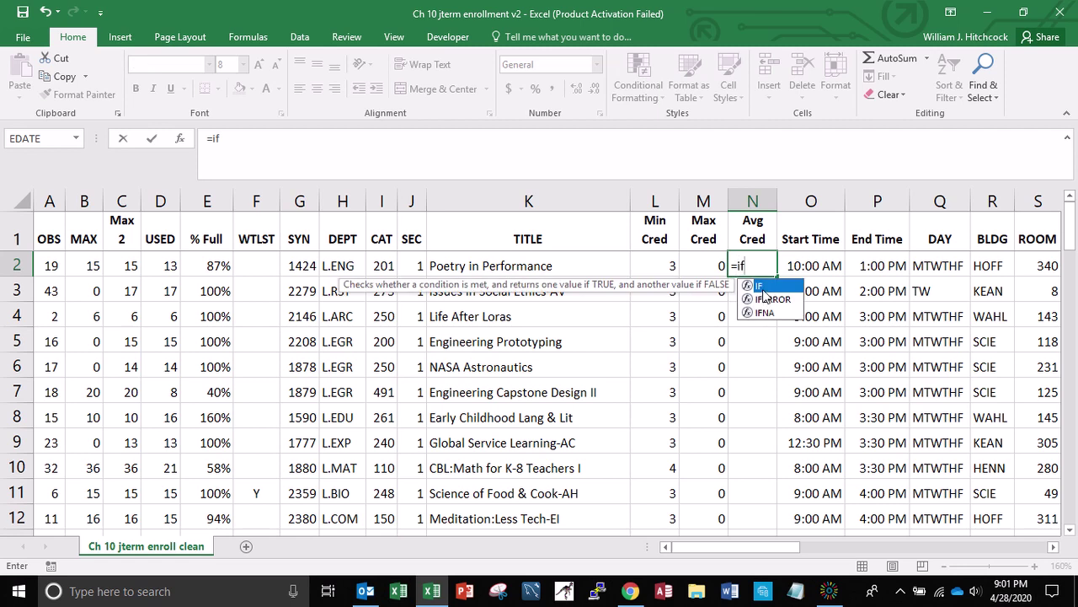
type("(")
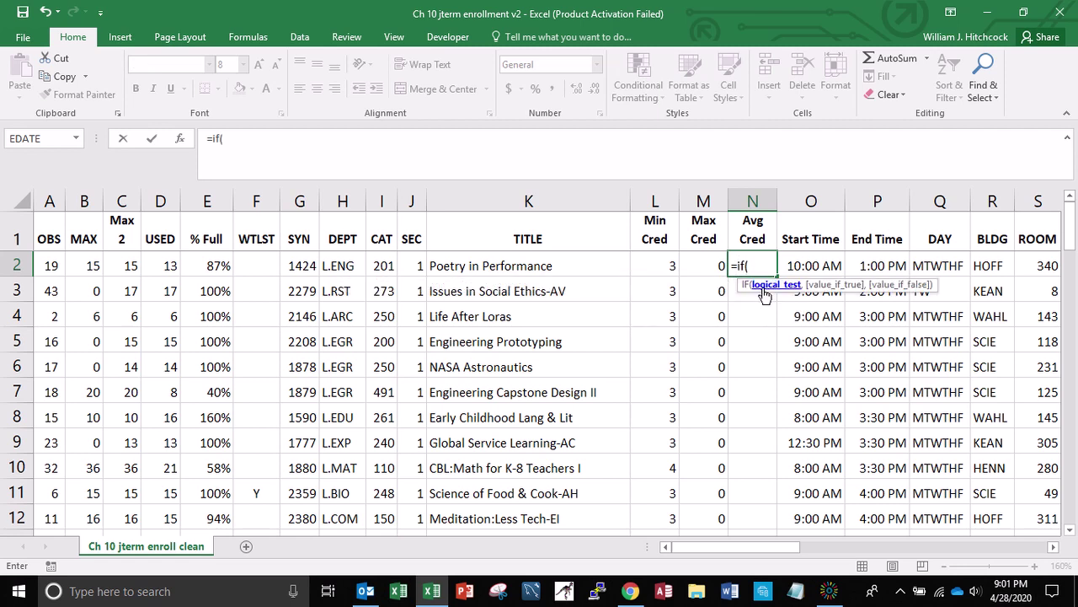
key("Left")
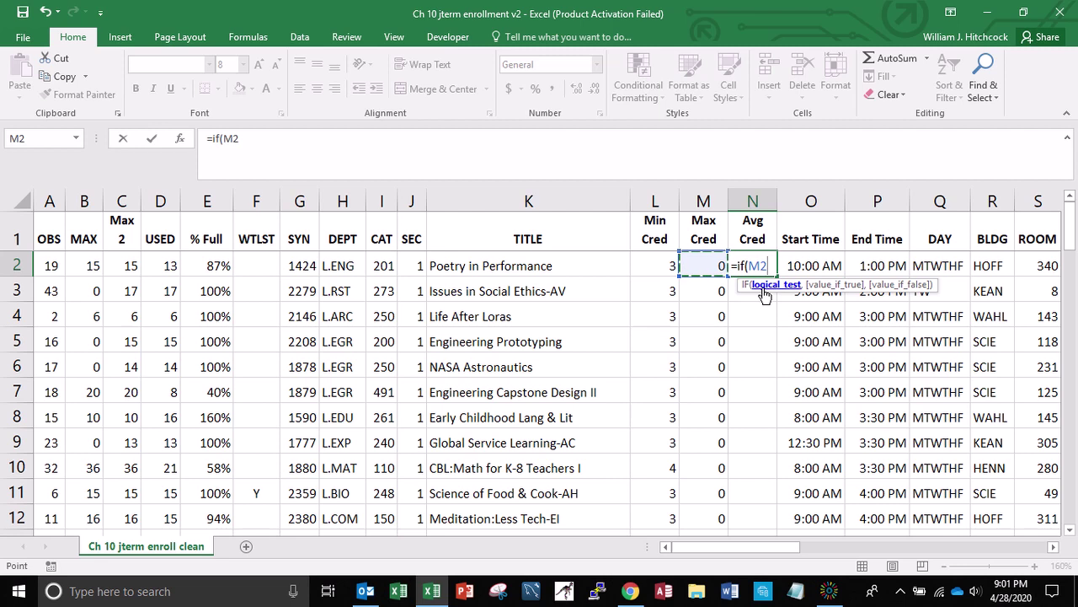
type("=0,")
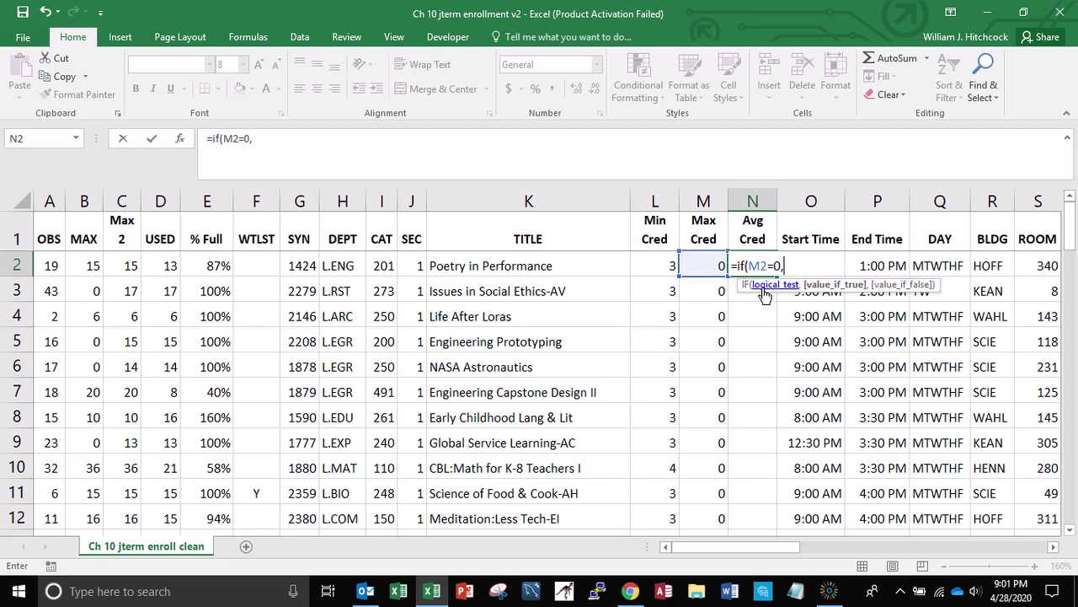
key("Left")
key("Left")
type(",av")
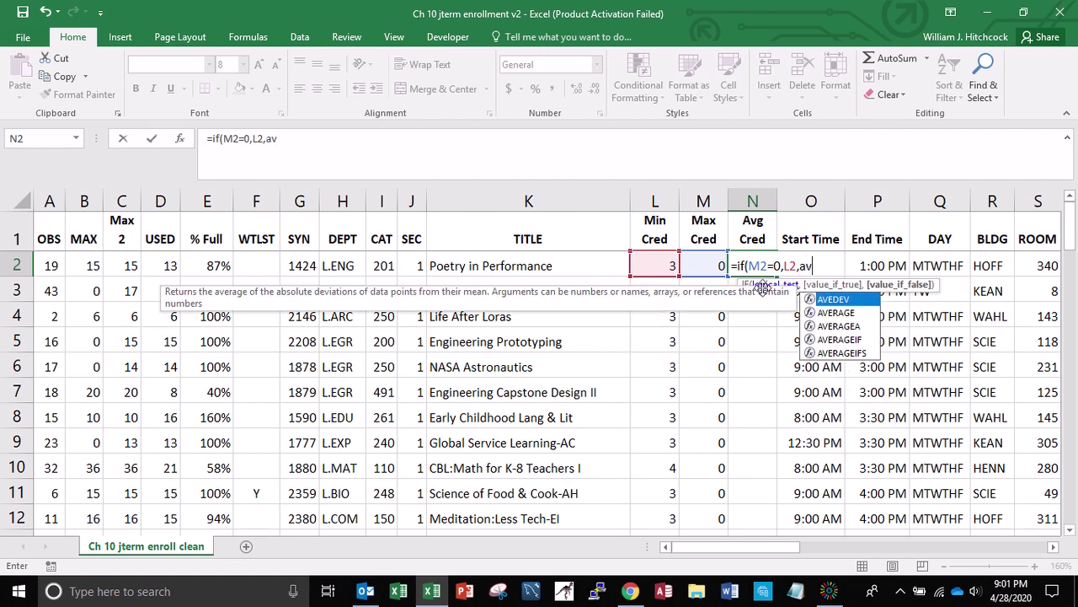
type("erage(")
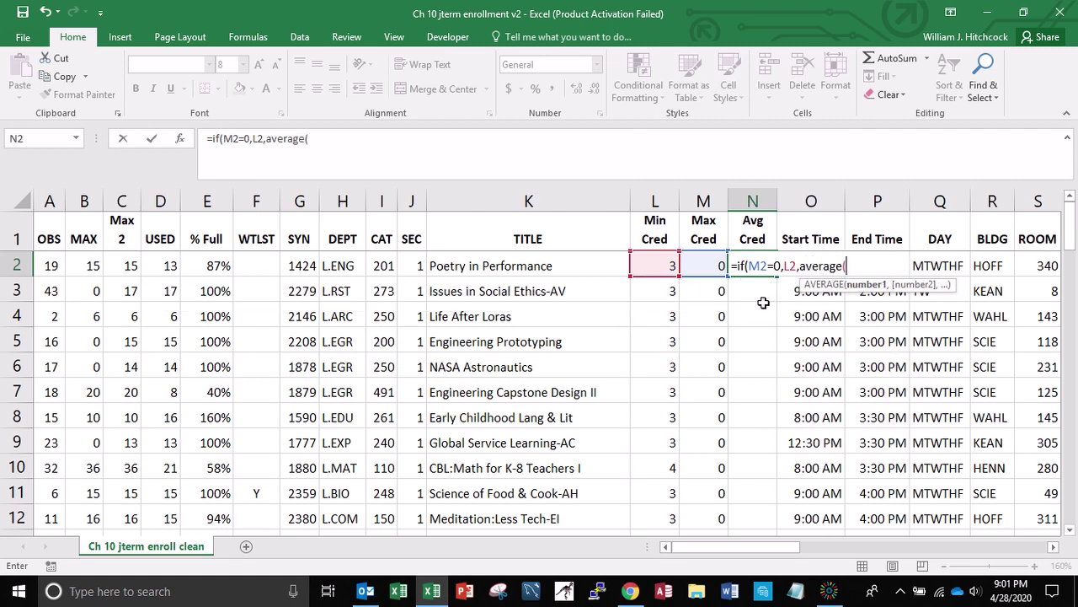
key("Left")
key("shift+Left")
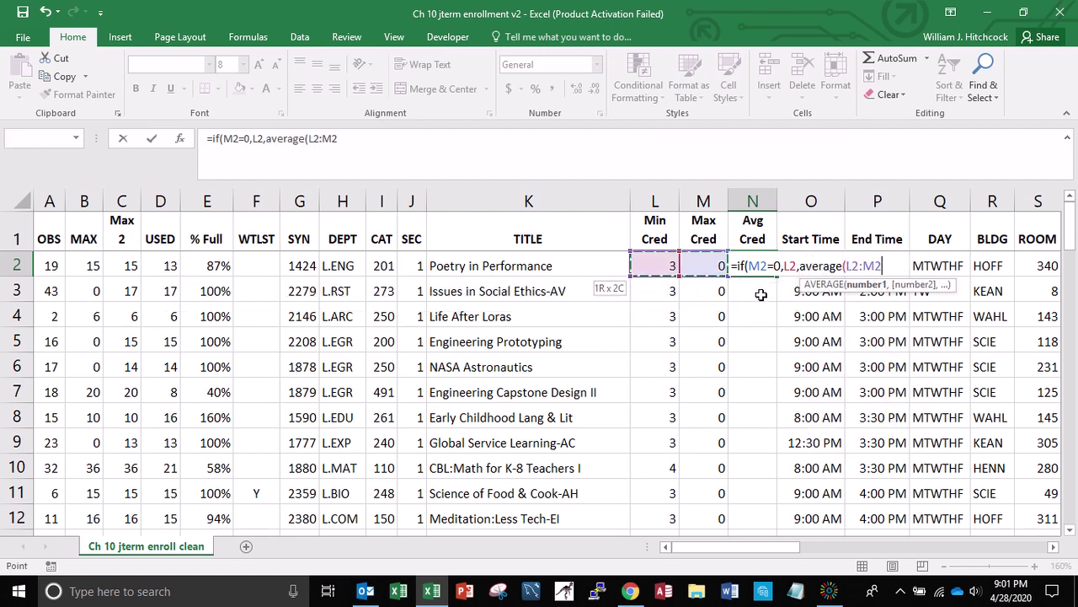
key("Return")
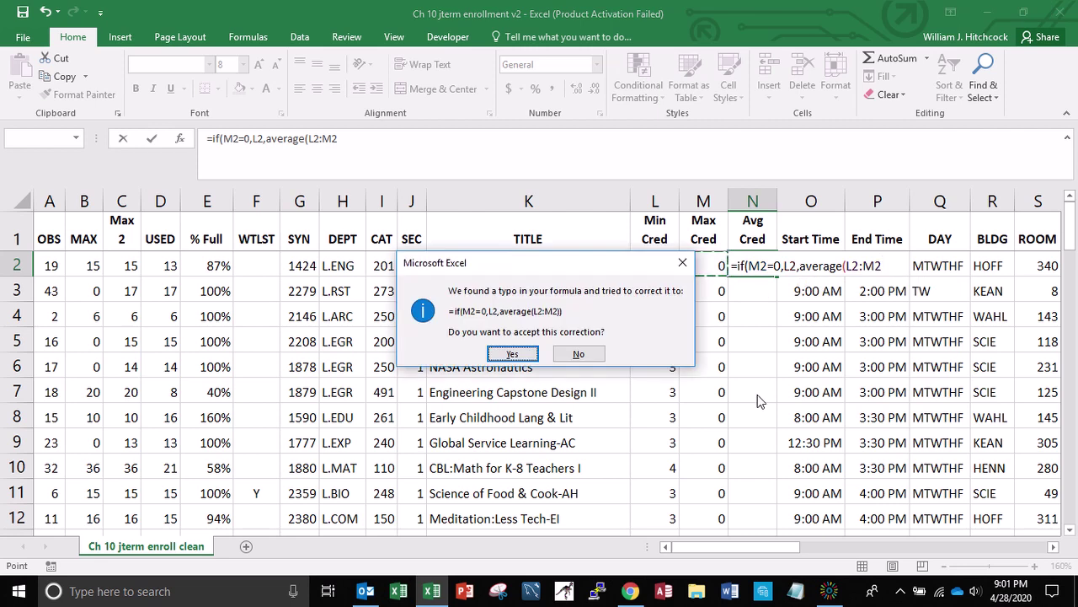
key("Return")
key("Up")
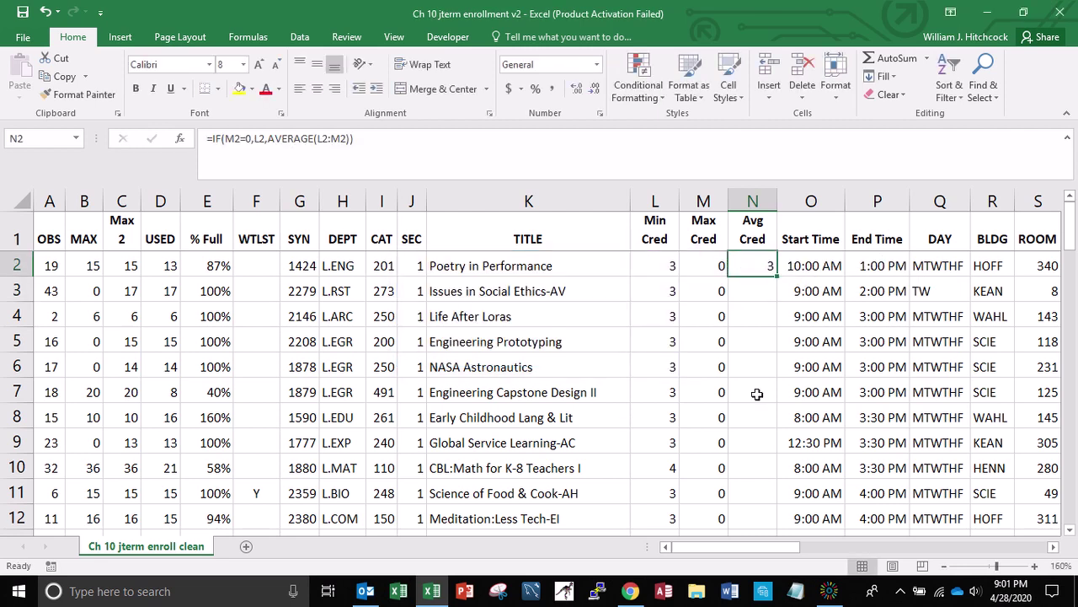
double_click(778, 278)
Review the Avg Cred values down the course rows against Min Cred and Max Cred
key("Down")
key("Down")
key("Down")
key("Down")
key("Down")
key("Down")
key("Down")
key("Down")
key("Down")
key("Down")
key("Down")
key("Down")
key("Down")
key("Down")
key("Down")
key("Down")
key("Down")
key("Down")
key("Down")
key("Down")
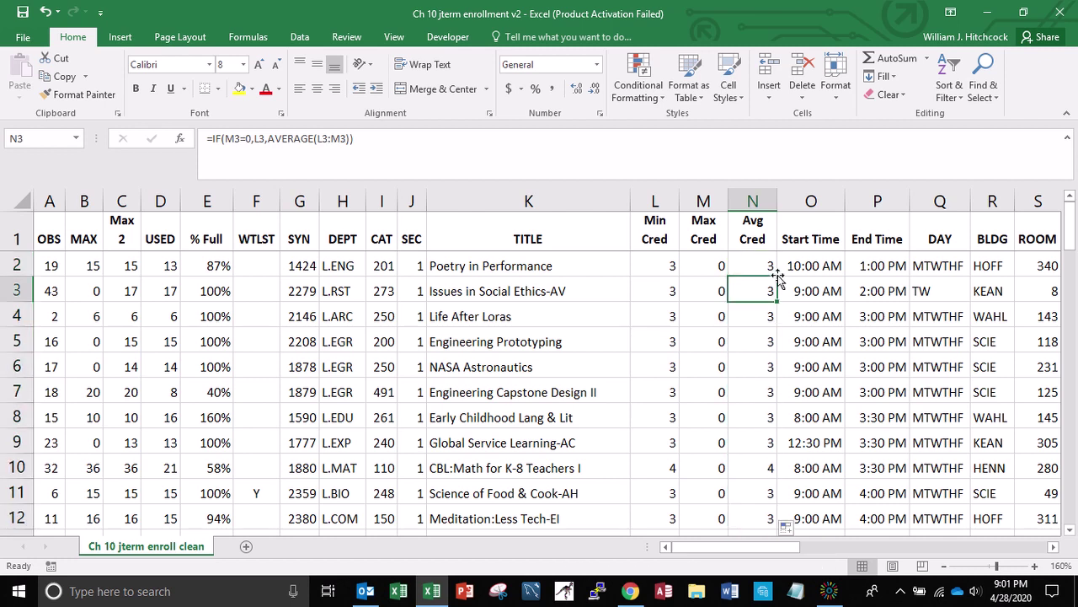
Check the filled Avg Cred formulas from row 3 down to the internship courses at the end of the list
key("Down")
key("Down")
key("Down")
key("Down")
key("Down")
key("Down")
key("Down")
key("Down")
key("Down")
key("Down")
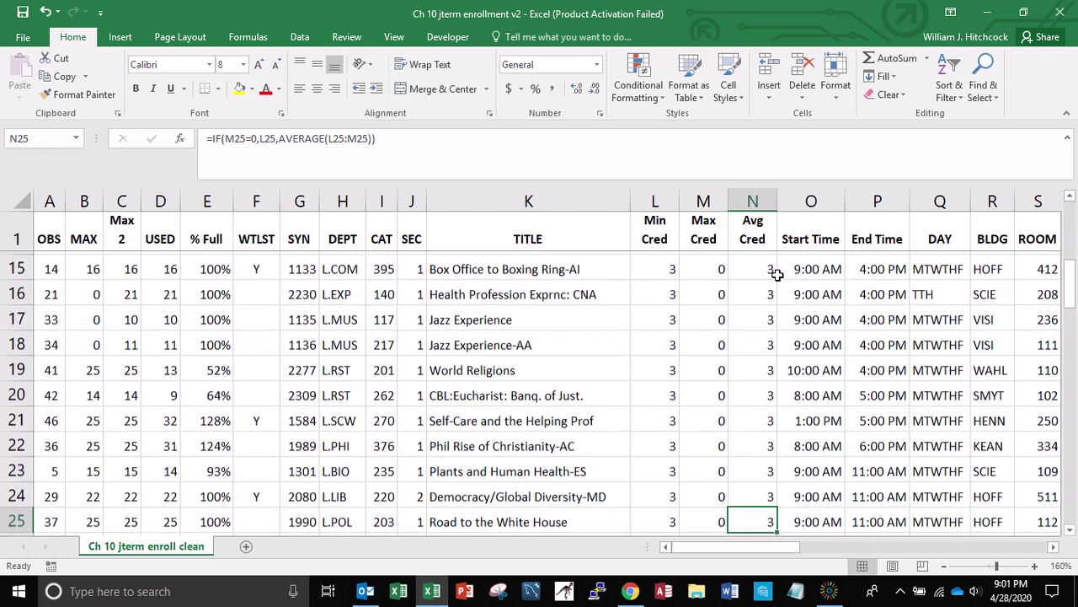
key("Down")
key("Down")
key("Down")
key("Down")
key("Down")
key("Down")
key("Down")
key("Down")
key("Down")
key("Down")
key("Down")
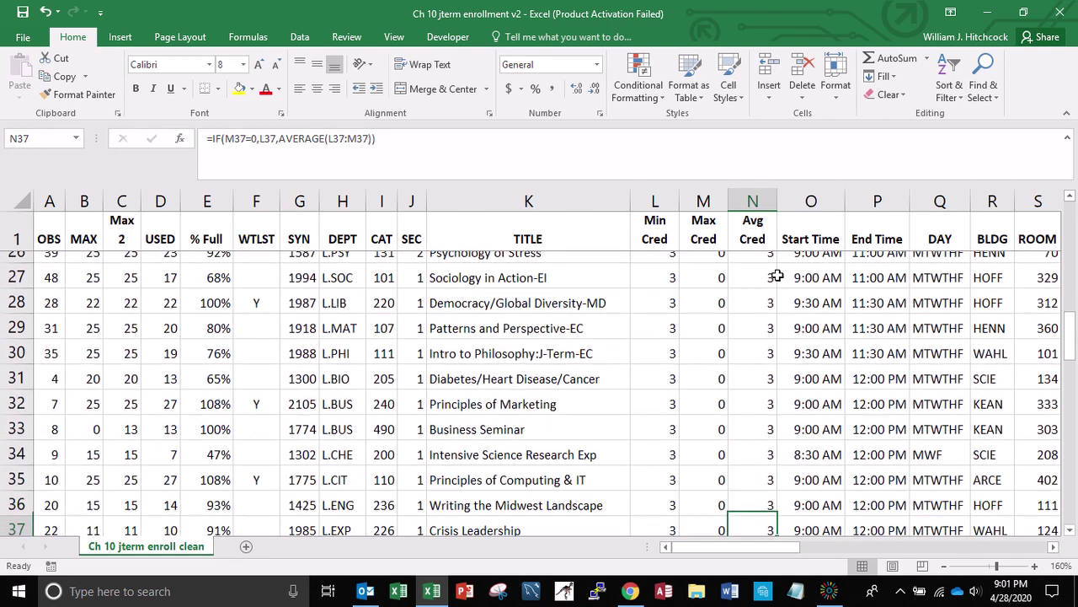
key("Down")
key("Down")
key("Down")
key("Down")
key("Down")
key("Down")
key("Down")
key("Down")
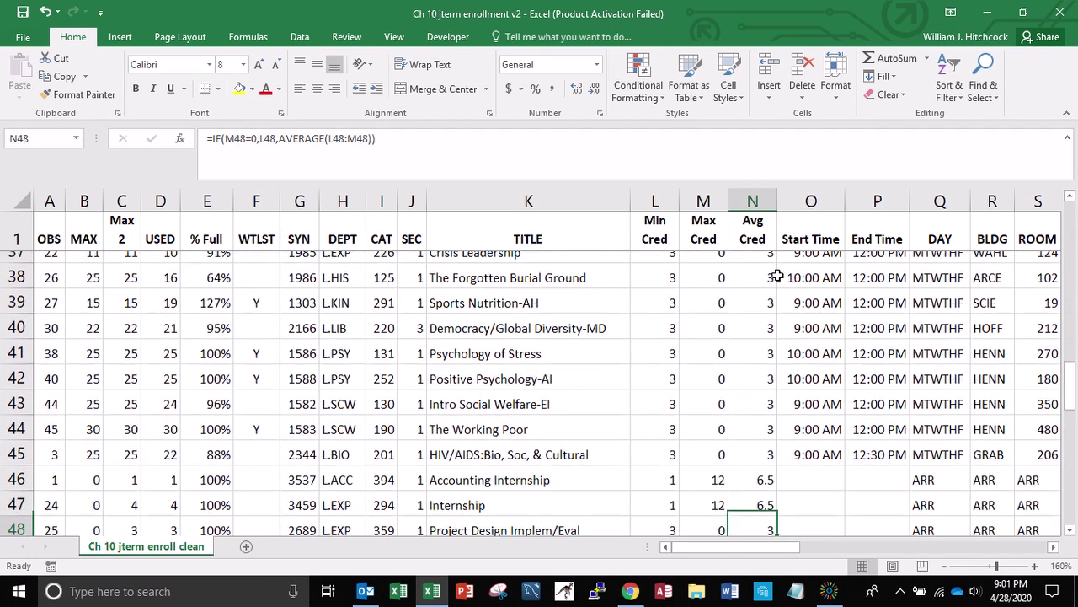
key("Up")
key("Up")
key("Up")
key("Up")
key("Up")
key("Up")
key("Up")
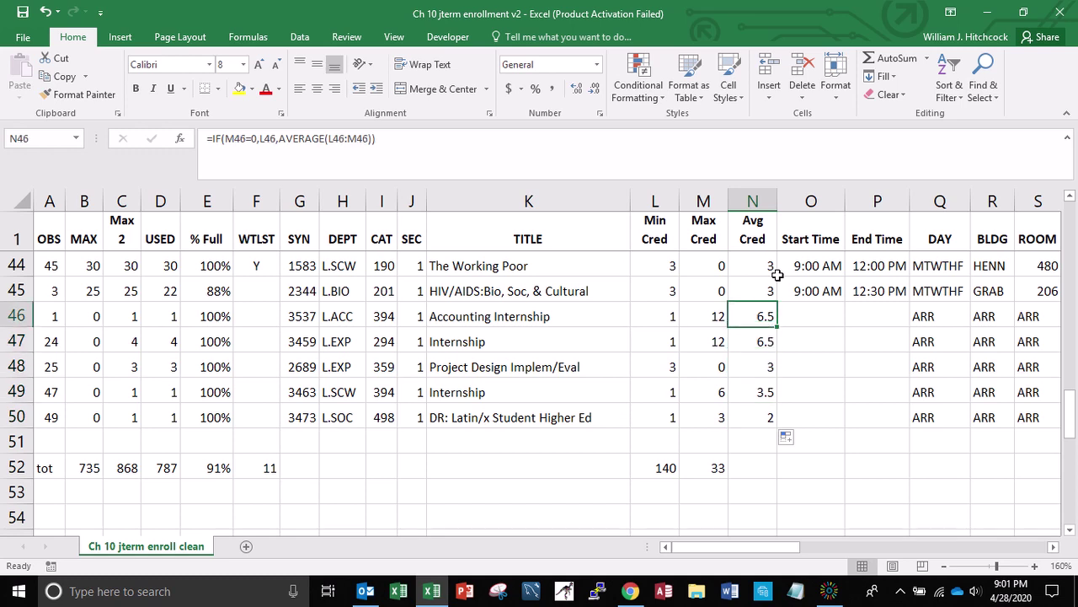
Compare Min Cred, Max Cred and Avg Cred for the variable-credit courses in rows 46 to 50
key("Left")
key("Left")
key("Right")
key("Right")
key("Left")
key("Left")
key("Right")
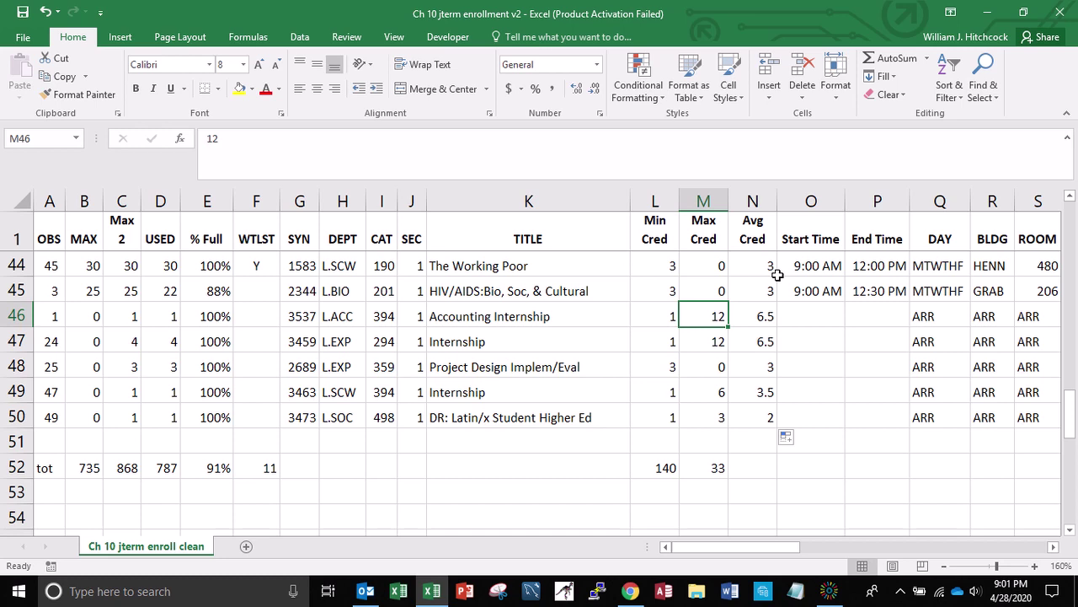
key("Right")
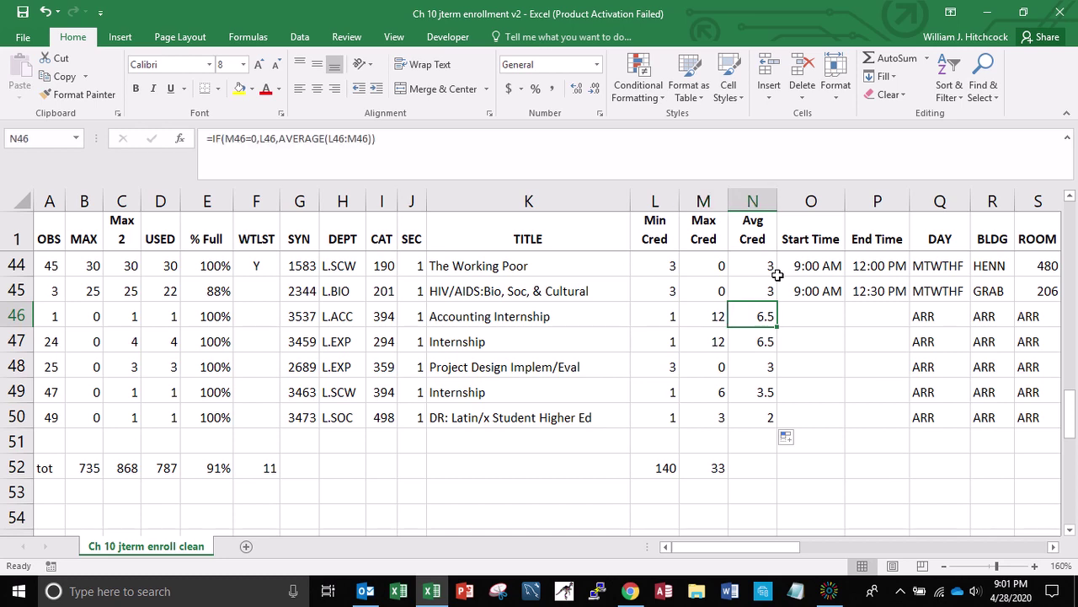
key("Down")
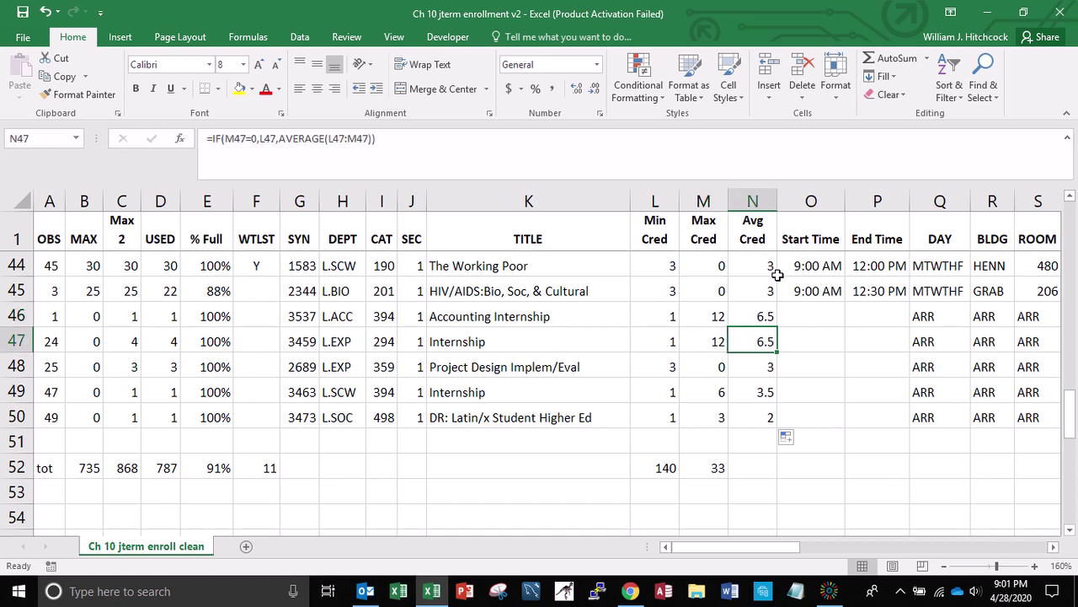
key("Down")
key("Down")
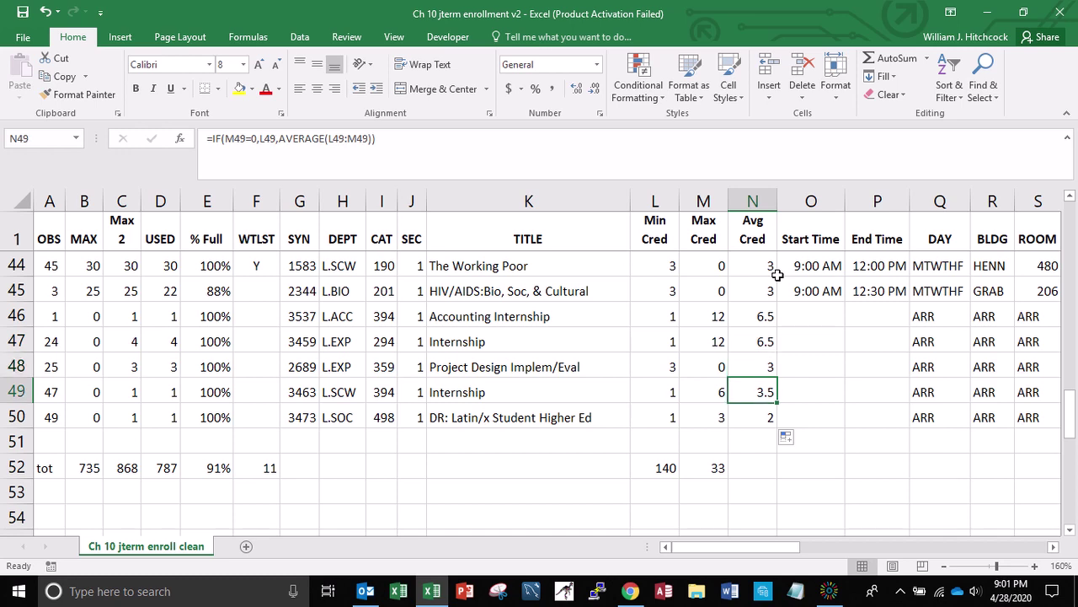
key("Left")
key("Left")
key("Right")
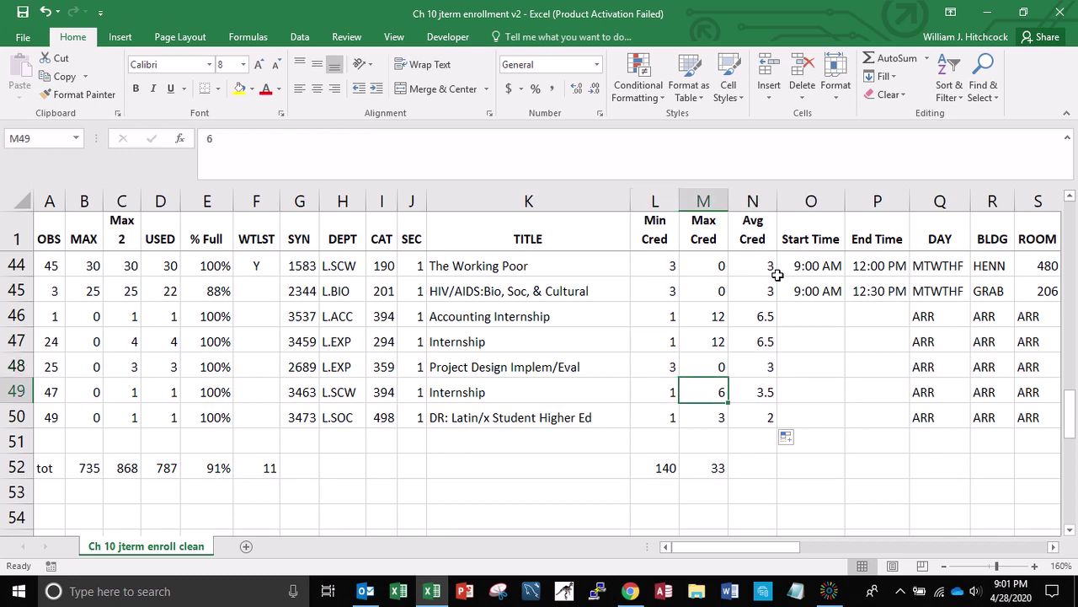
key("Right")
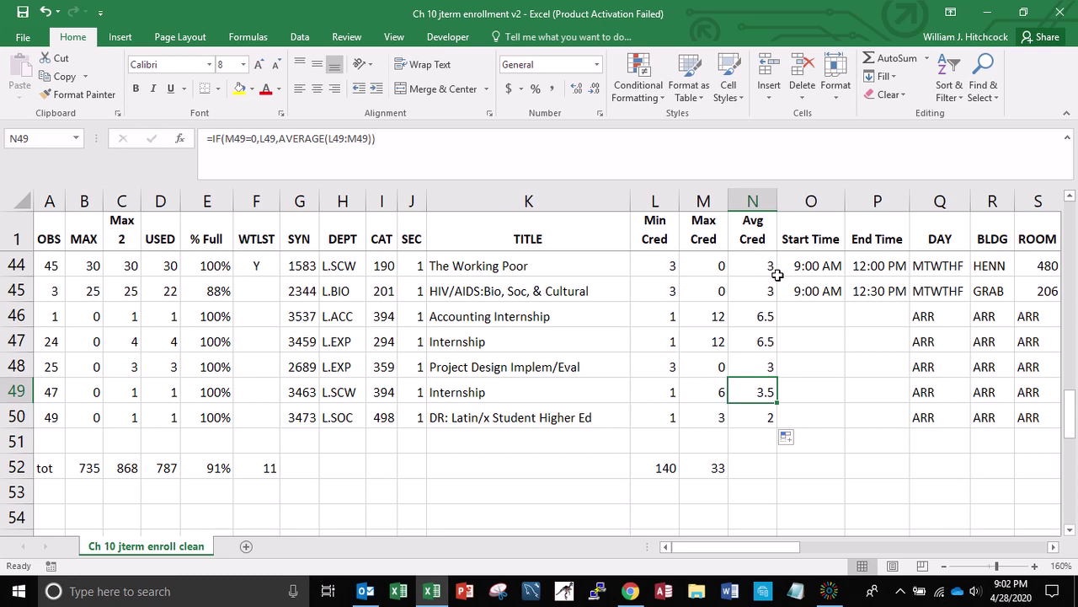
key("Down")
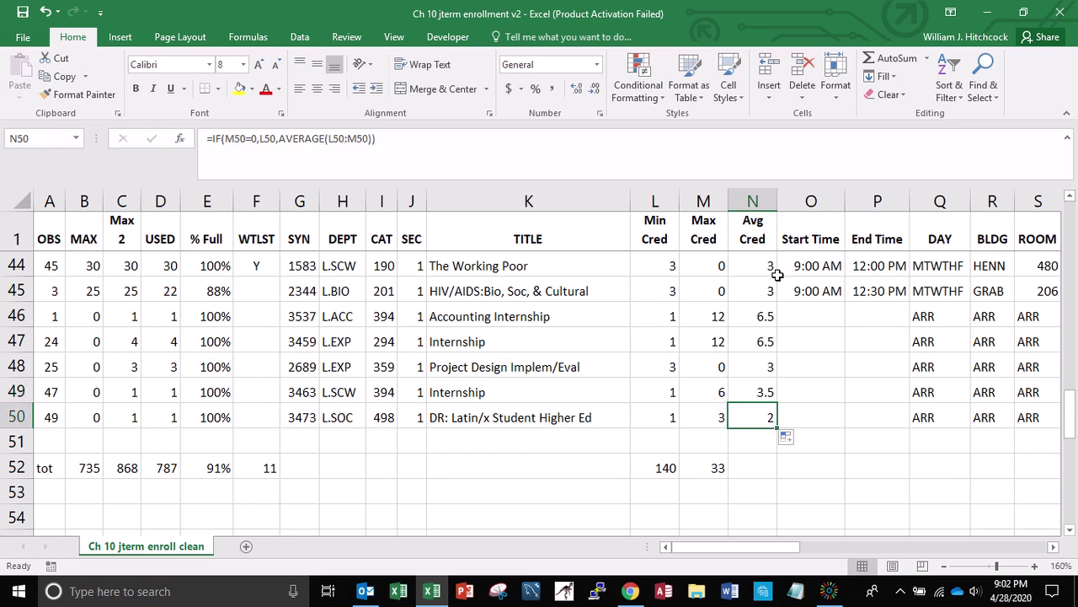
Copy the Max Cred total formula from M52 into N52 to total the Avg Cred column
key("Down")
key("Down")
key("Left")
key("ctrl+c")
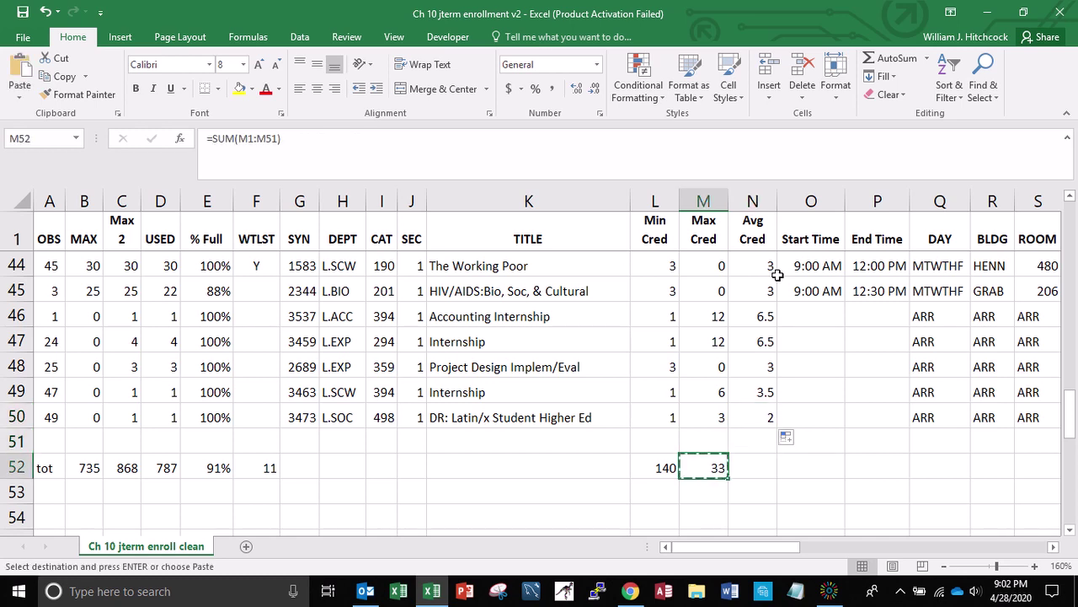
key("Right")
key("Return")
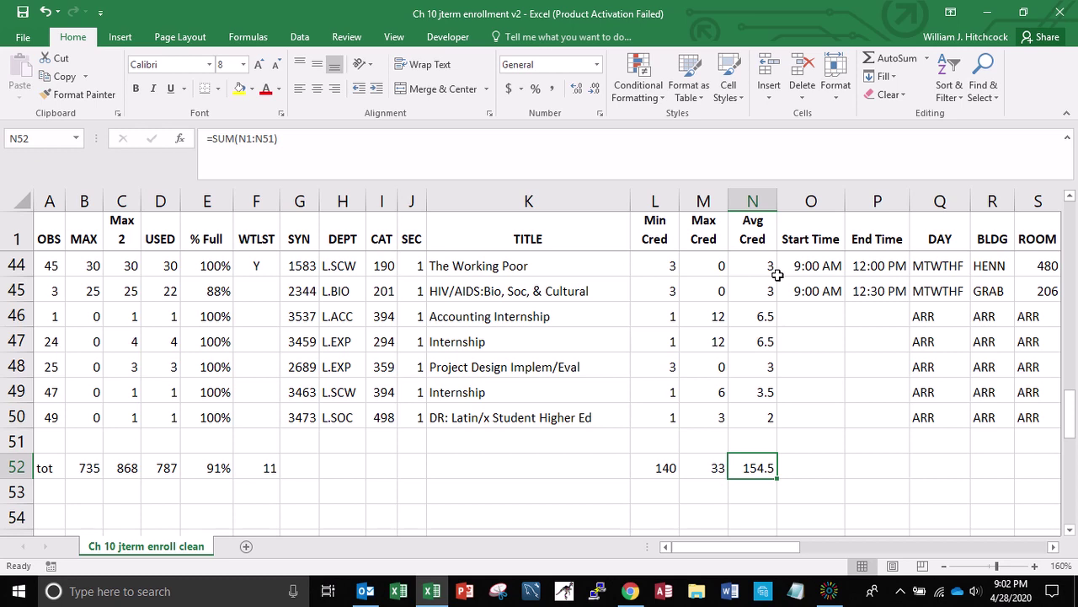
Insert a new column before DAY and head it Elapsed Time
key("Right")
key("Right")
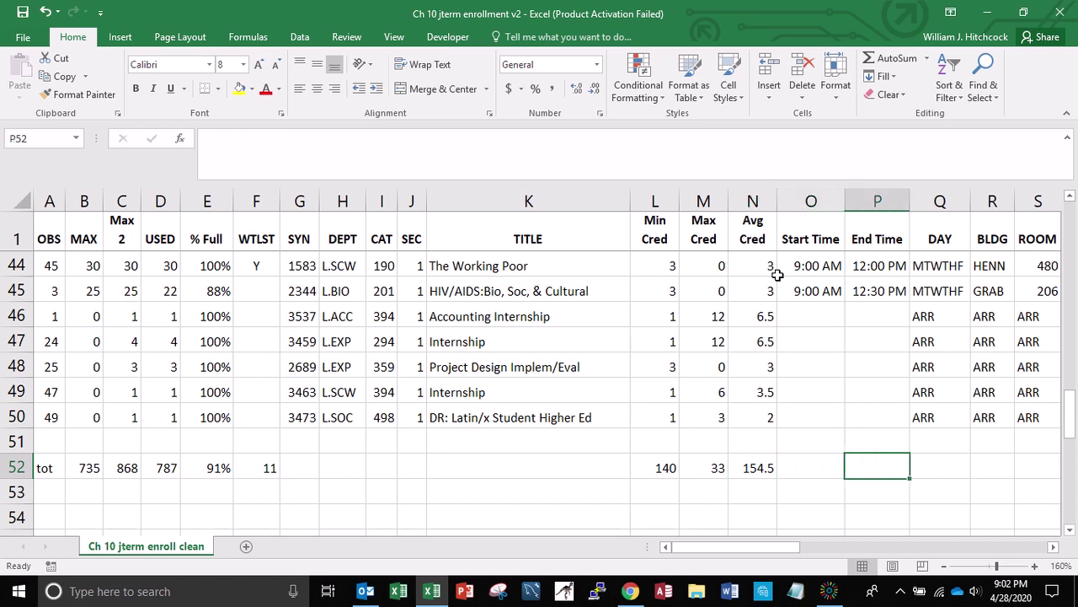
key("Right")
key("Right")
key("Right")
key("Right")
key("Right")
key("Right")
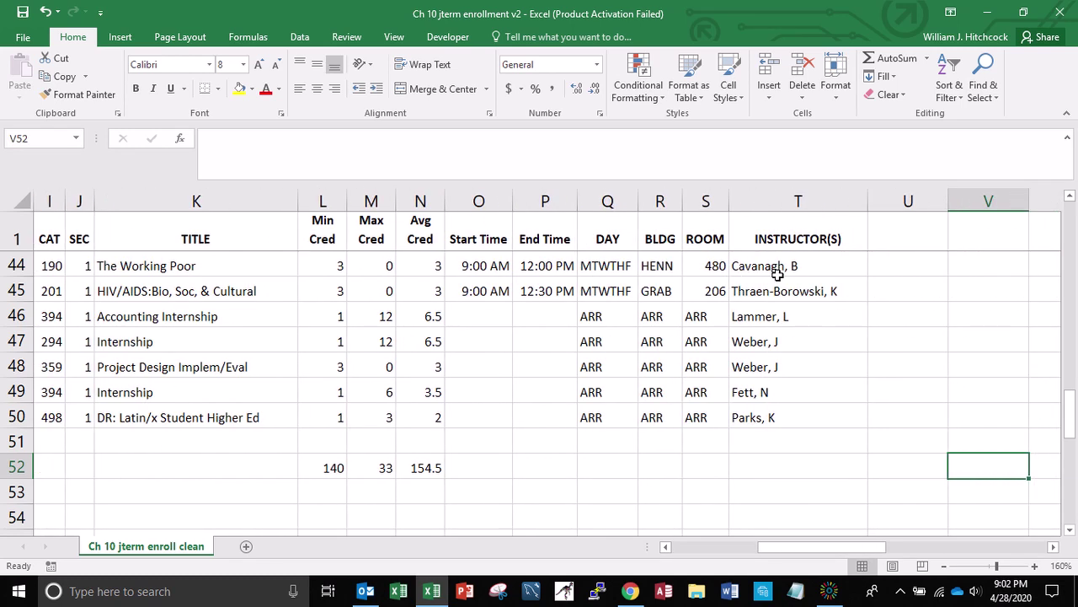
left_click(603, 200)
right_click(602, 200)
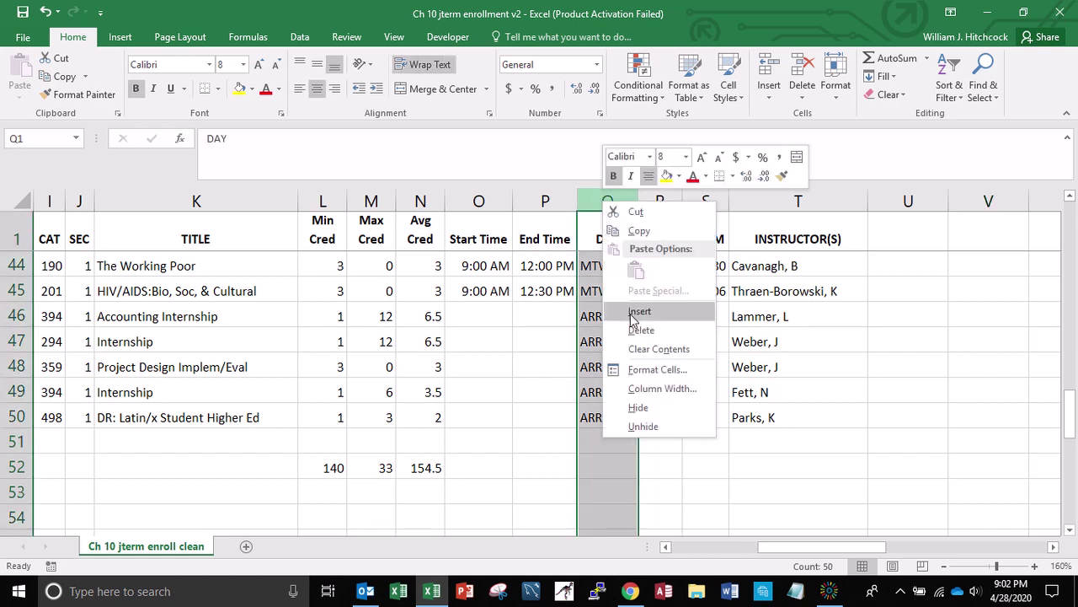
left_click(634, 312)
left_click(611, 238)
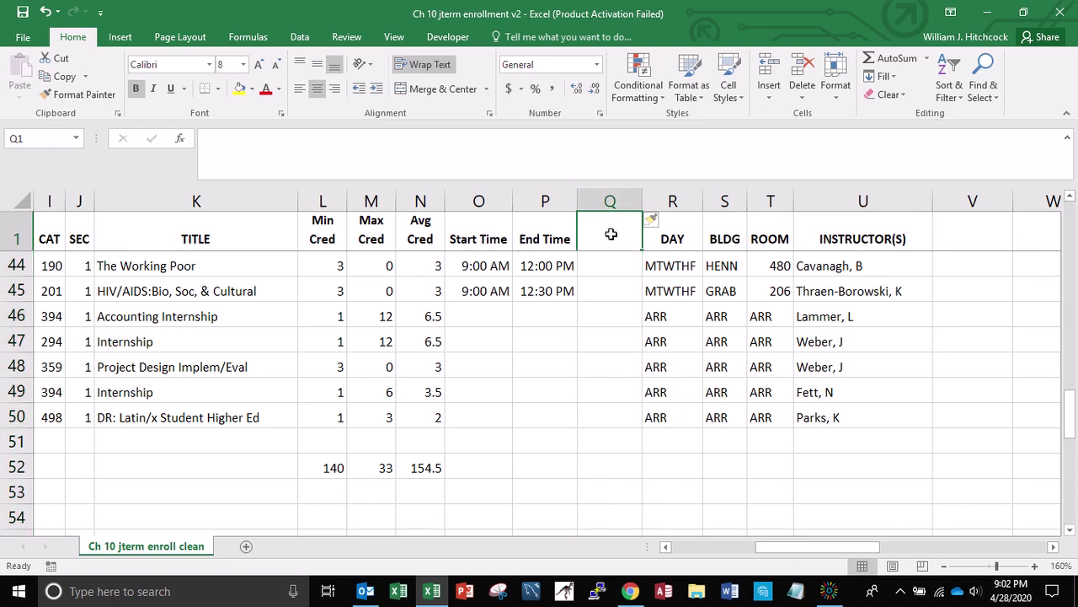
type("Elap")
scroll(611, 223, "down", 1)
type("sed Time")
key("Return")
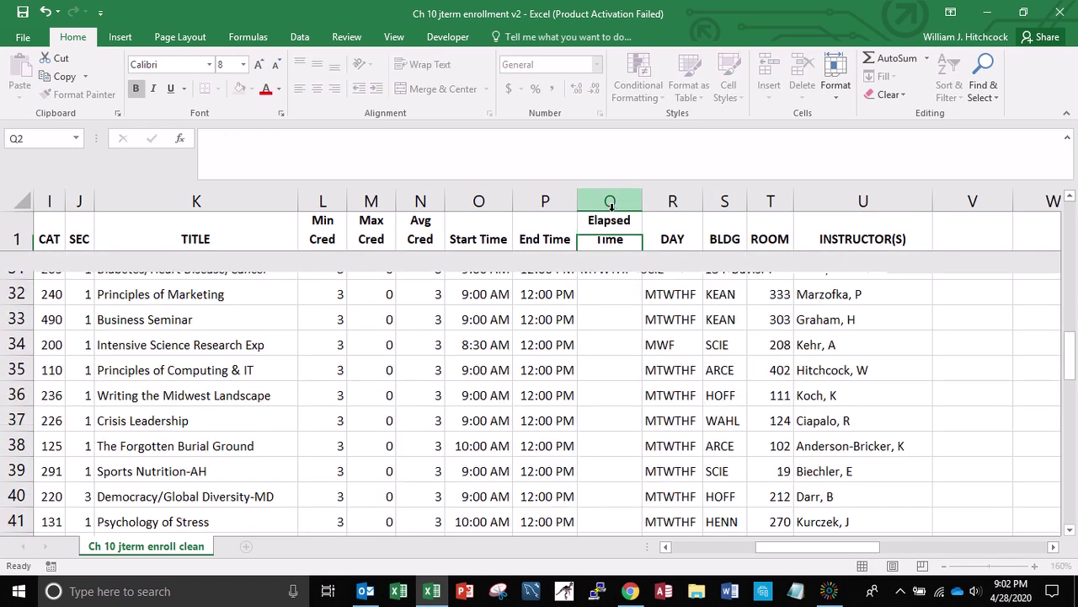
Enter =P2-O2 in Q2 to calculate the first course's elapsed time
type("=")
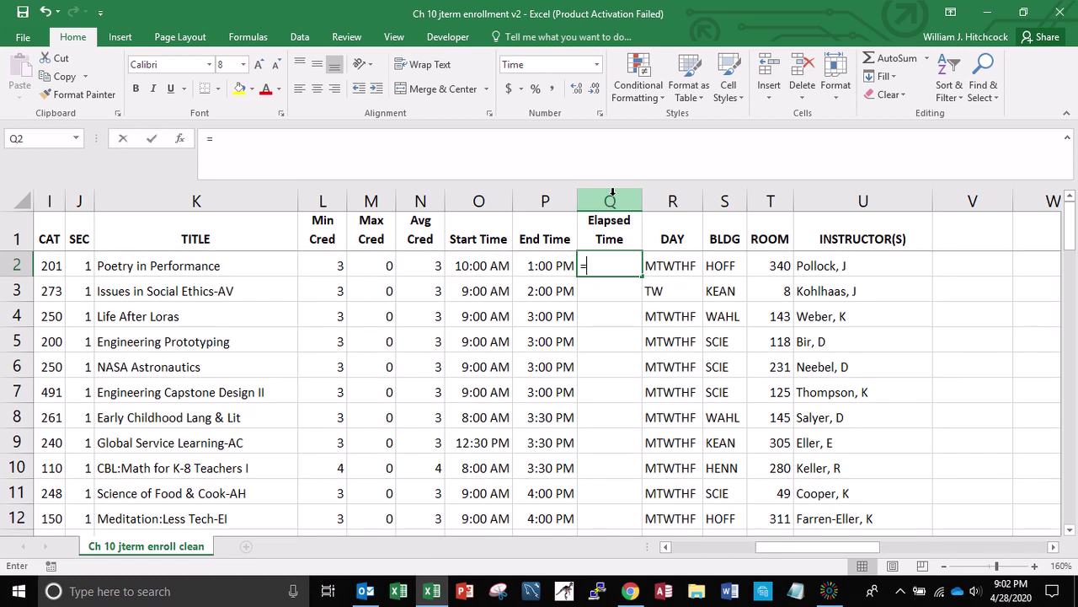
key("Left")
type("-")
key("Left")
key("Left")
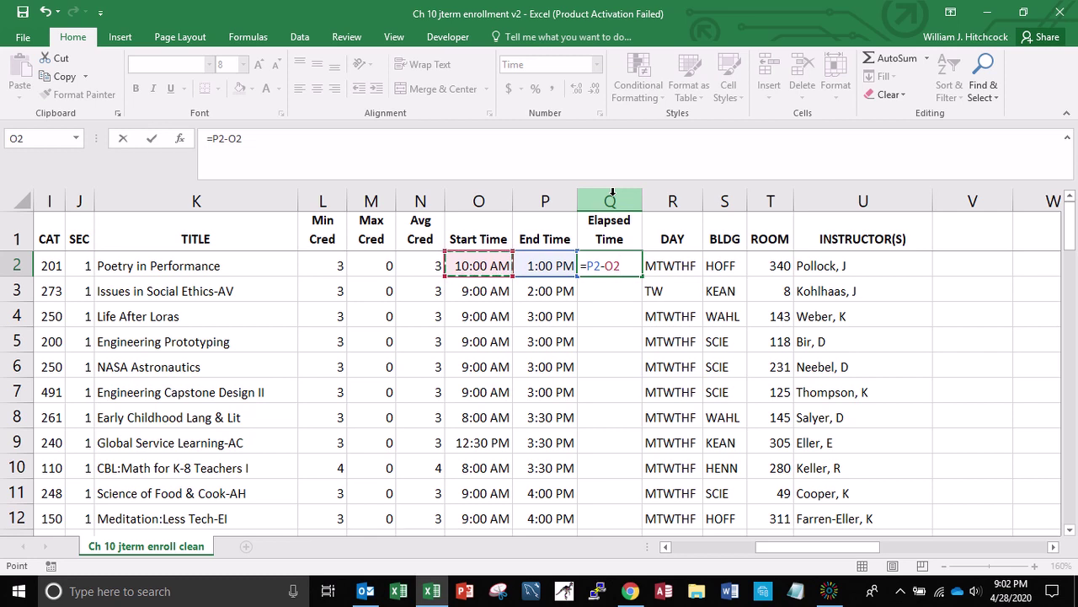
key("Return")
key("Up")
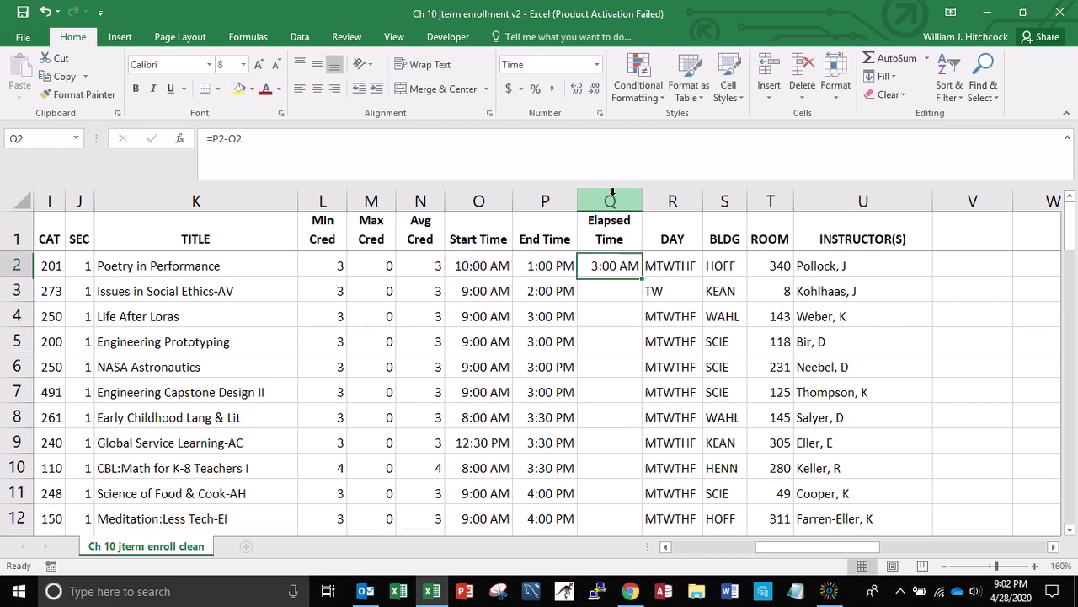
Format Q2 with the 13:30 time type and fill its formula down through all course rows
right_click(614, 265)
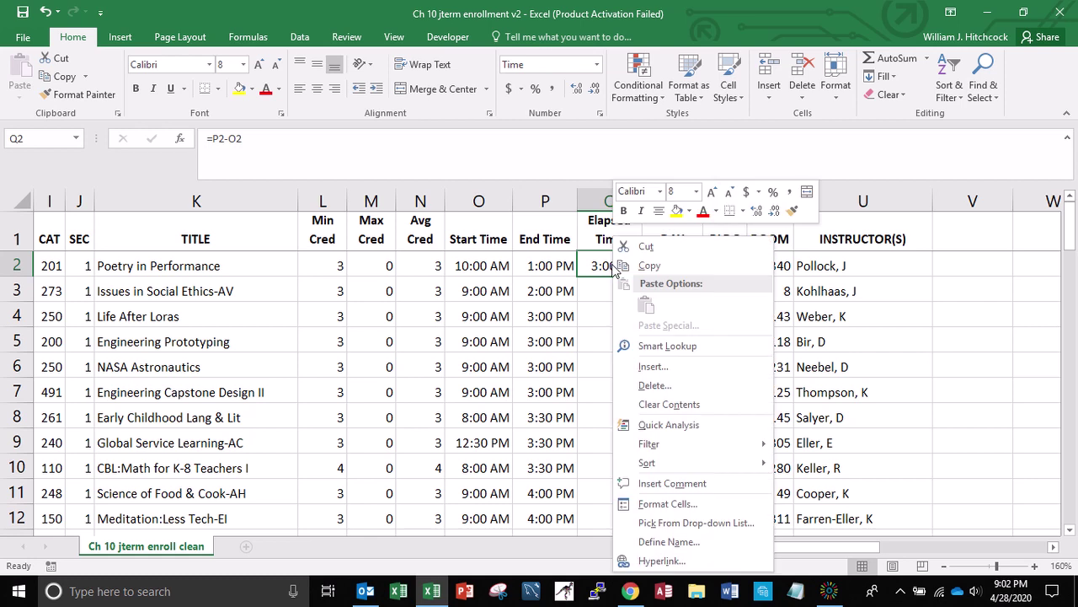
left_click(653, 503)
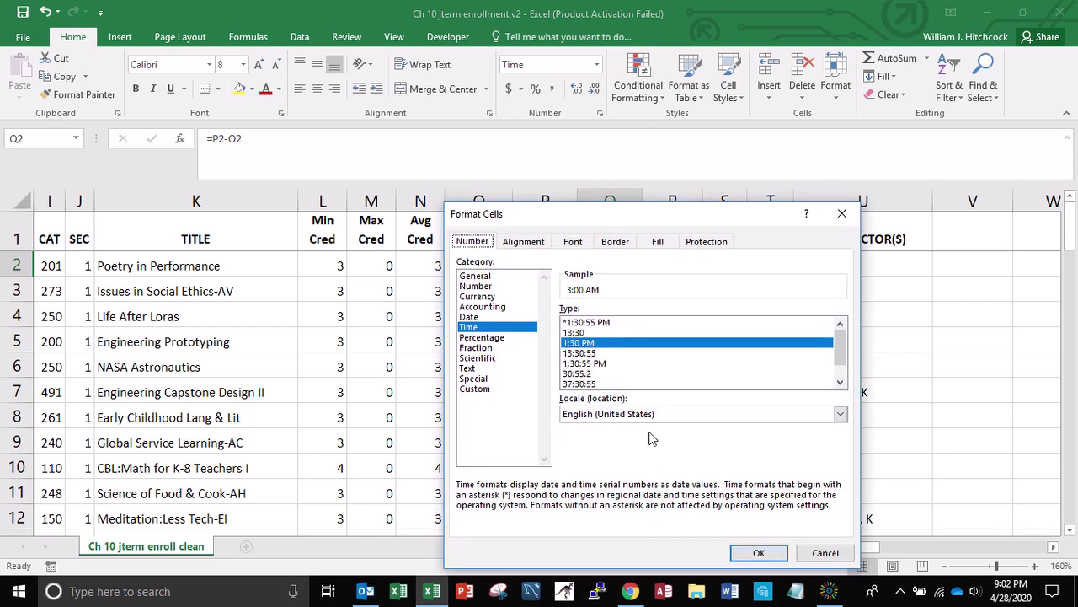
left_click(579, 333)
left_click(758, 552)
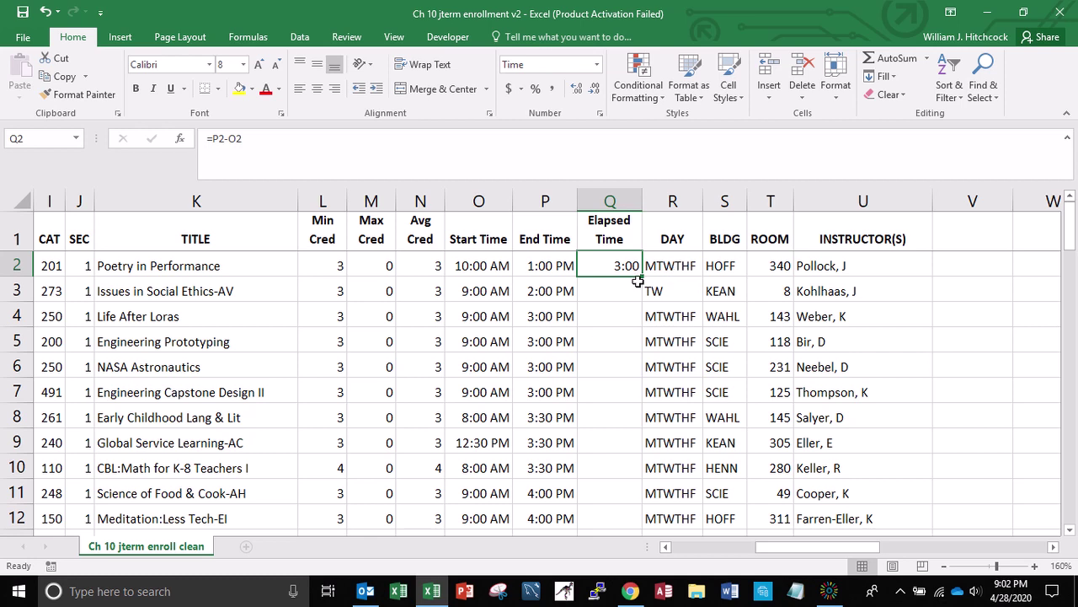
double_click(642, 276)
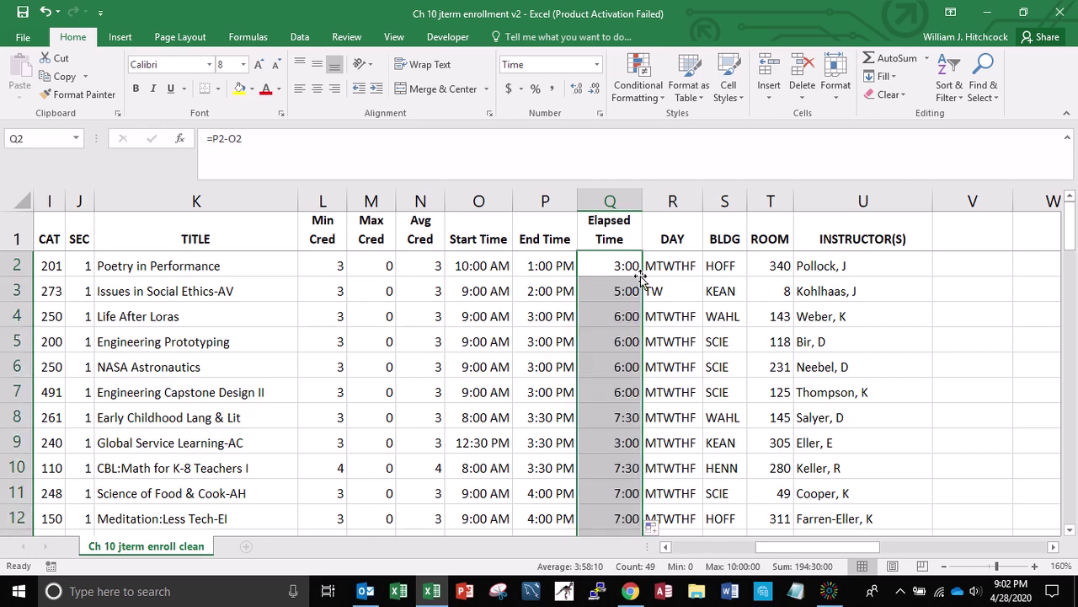
Review the Elapsed Time values down the course rows, including the arranged courses without start and end times
left_click(641, 280)
key("Down")
key("Down")
key("Down")
key("Down")
key("Down")
key("Down")
key("Down")
key("Down")
key("Down")
key("Down")
key("Down")
key("Down")
key("Down")
key("Down")
key("Down")
key("Down")
key("Down")
key("Down")
key("Down")
key("Down")
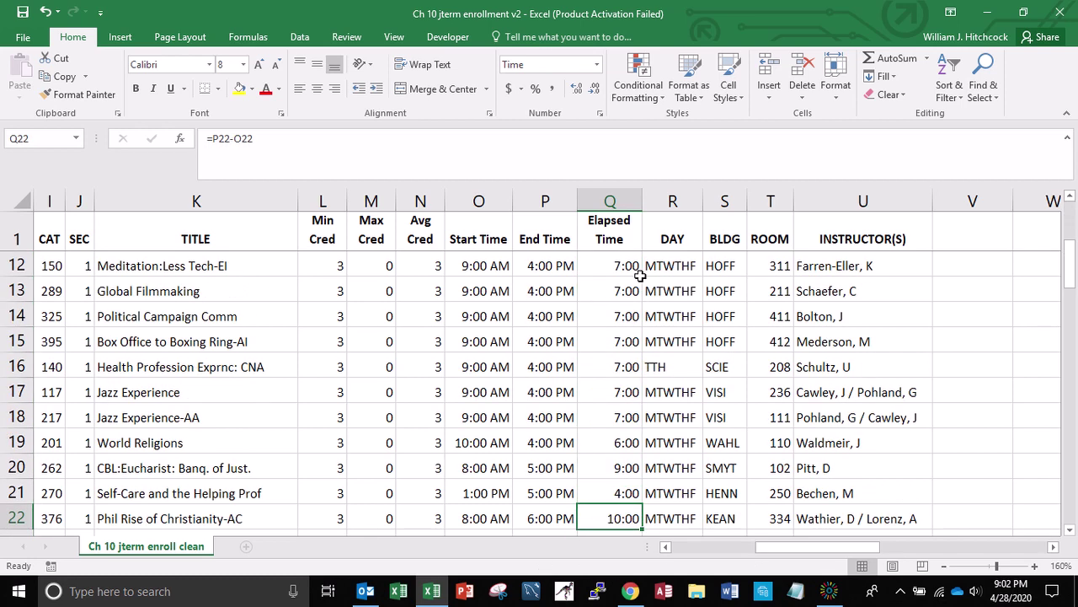
key("Down")
key("Down")
key("Down")
key("Down")
key("Down")
key("Down")
key("Down")
key("Down")
key("Down")
key("Down")
key("Down")
key("Down")
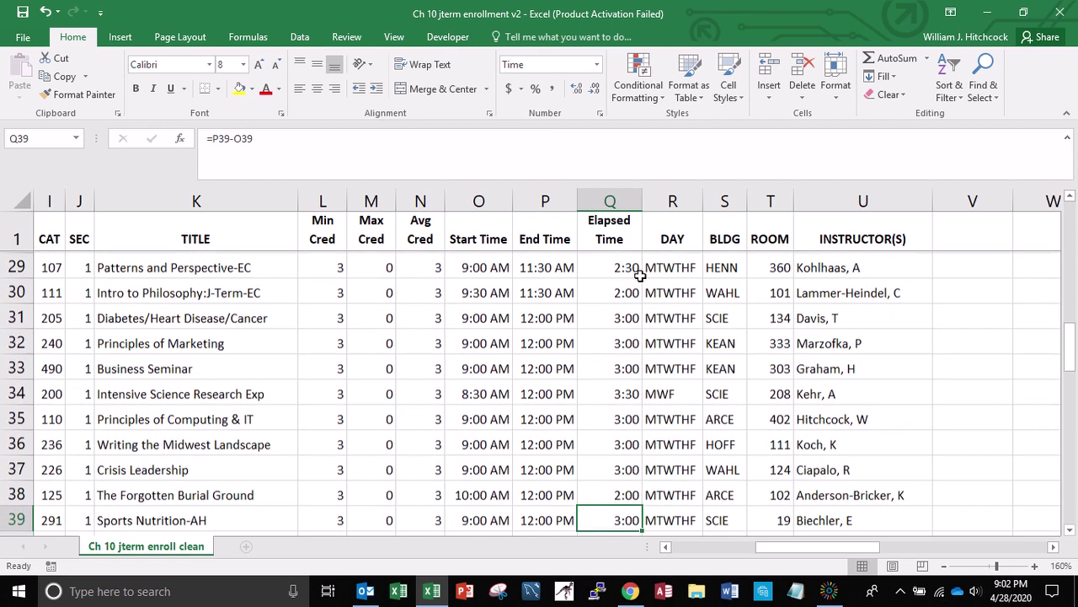
key("Down")
key("Down")
key("Down")
key("Down")
key("Down")
key("Down")
key("Down")
key("Down")
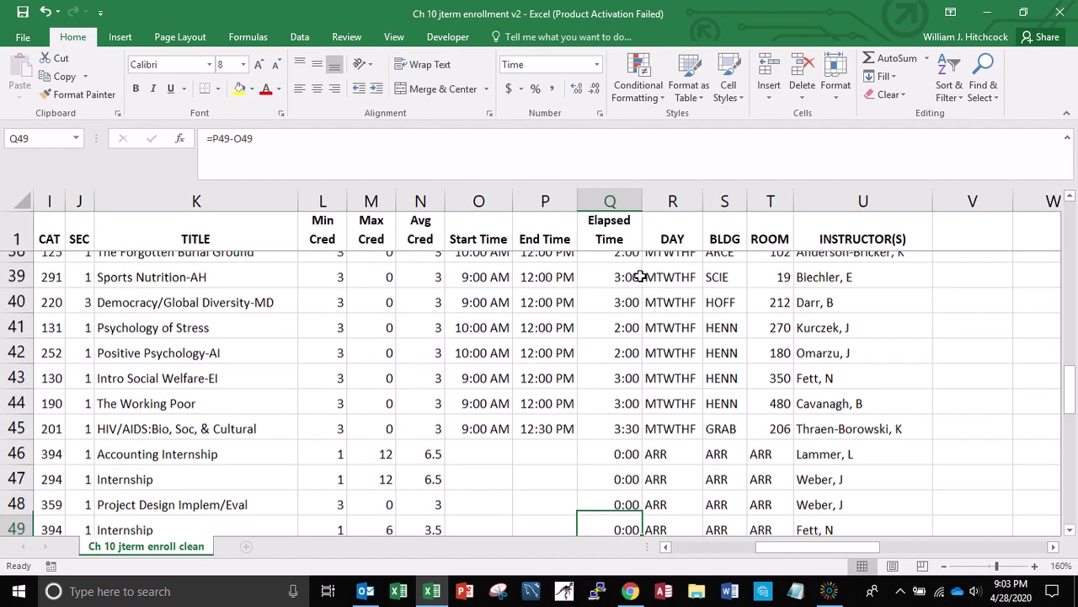
key("Up")
key("Up")
key("Up")
key("Up")
key("Up")
key("Up")
key("Up")
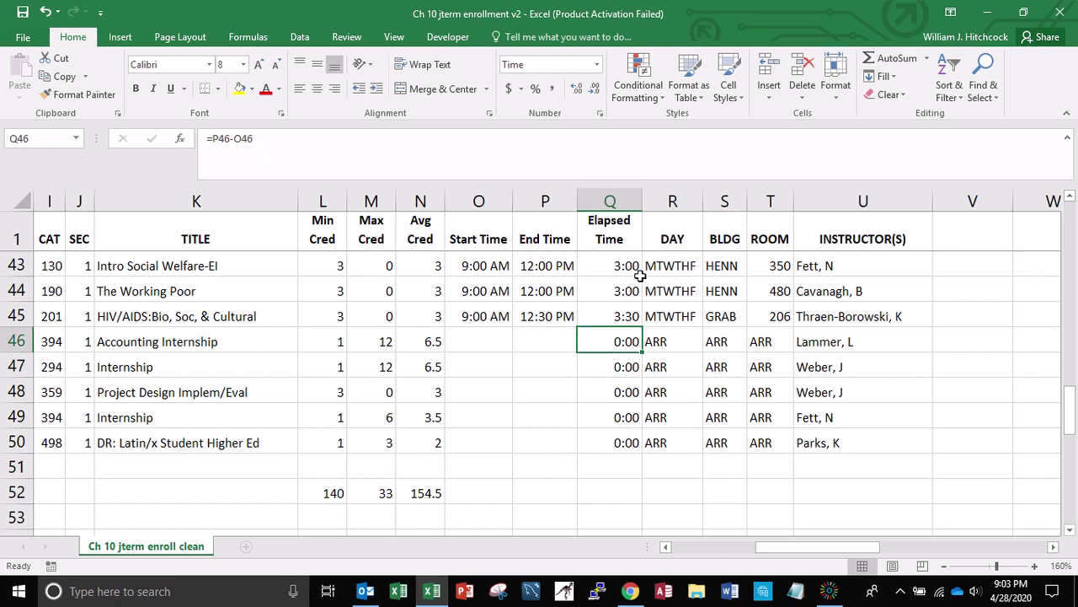
Clear the Elapsed Time formulas in Q46:Q50 for the arranged courses without start and end times
key("Left")
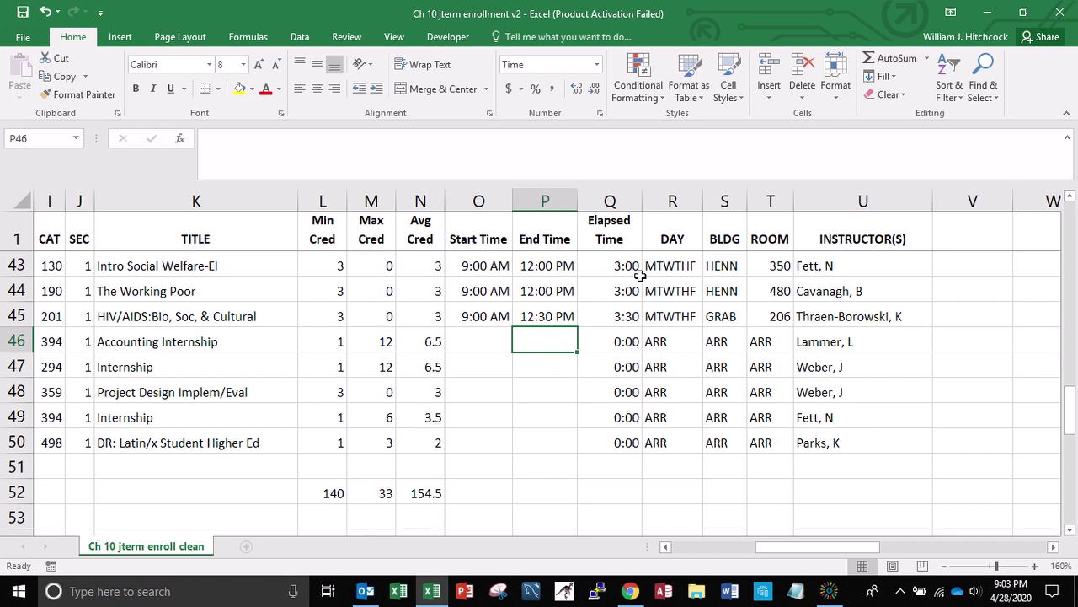
key("Right")
key("shift+Down")
key("shift+Down")
key("shift+Down")
key("shift+Down")
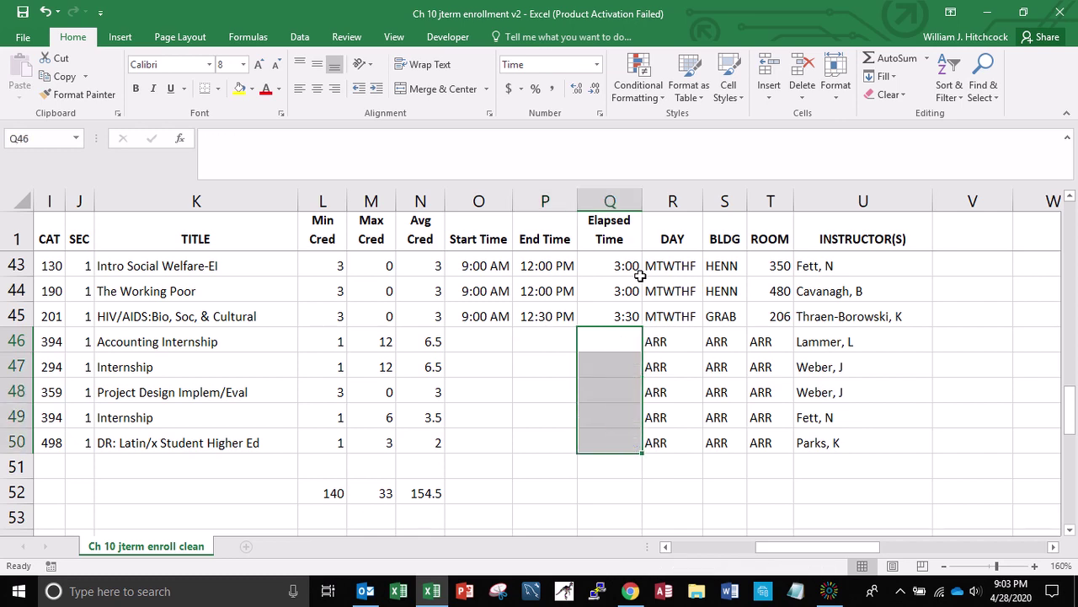
Review the Elapsed Time values from the arranged courses back up to the first course and its DAY entry
key("Up")
key("Up")
key("Up")
key("Up")
key("Up")
key("Up")
key("Up")
key("Up")
key("Up")
key("Up")
key("Up")
key("Up")
key("Up")
key("Up")
key("Up")
key("Up")
key("Up")
key("Up")
key("Up")
key("Up")
key("Up")
key("Up")
key("Up")
key("Up")
key("Up")
key("Up")
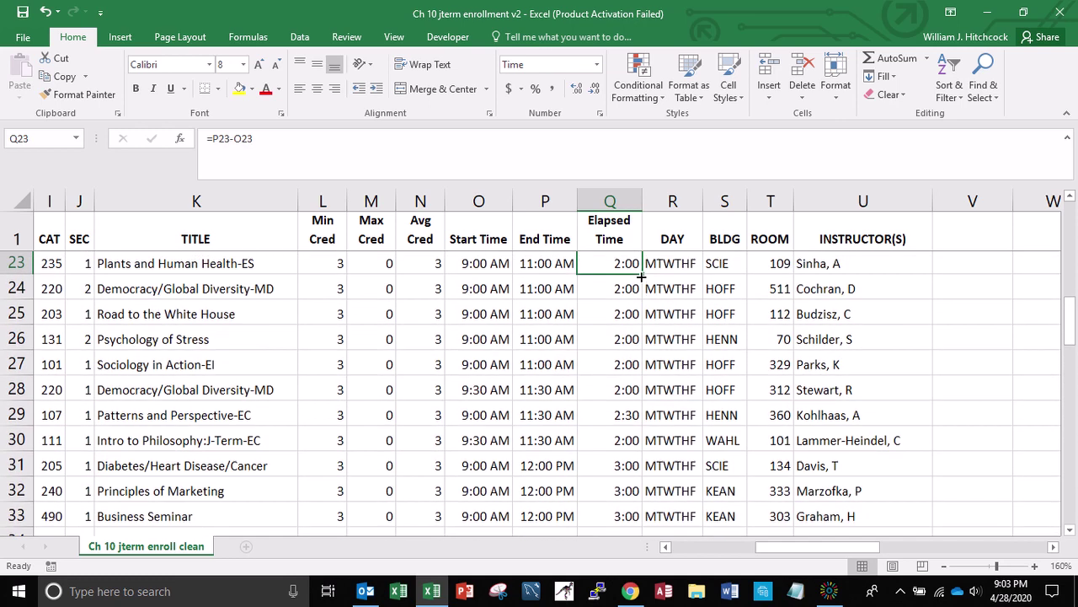
key("Down")
key("Up")
key("Up")
key("Up")
key("Up")
key("Up")
key("Up")
key("Up")
key("Up")
key("Up")
key("Up")
key("Up")
key("Up")
key("Up")
key("Up")
key("Up")
key("Up")
key("Up")
key("Up")
key("Up")
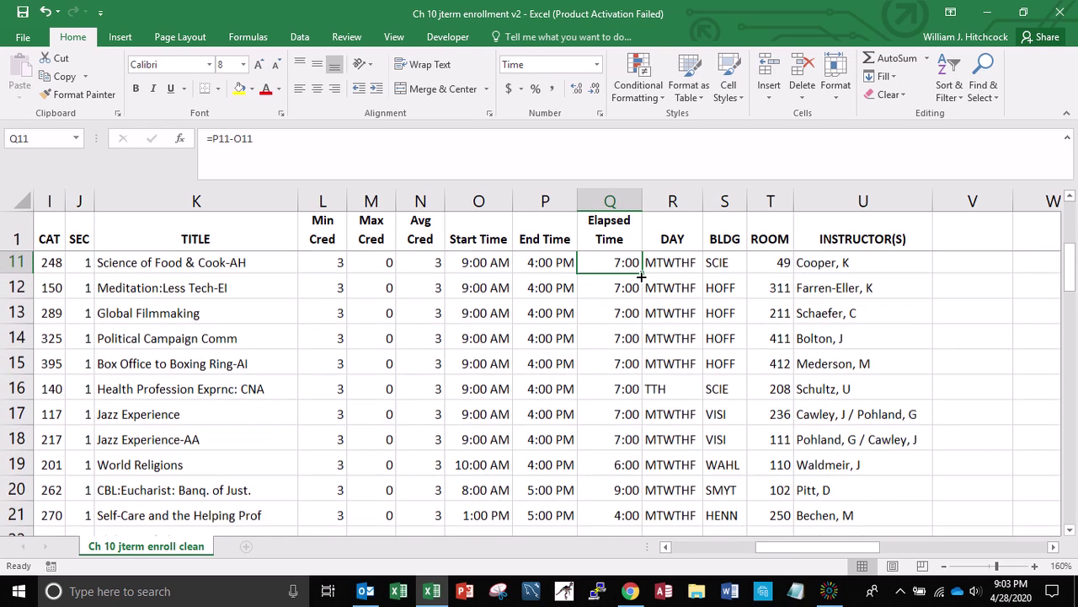
key("Up")
key("Up")
key("Up")
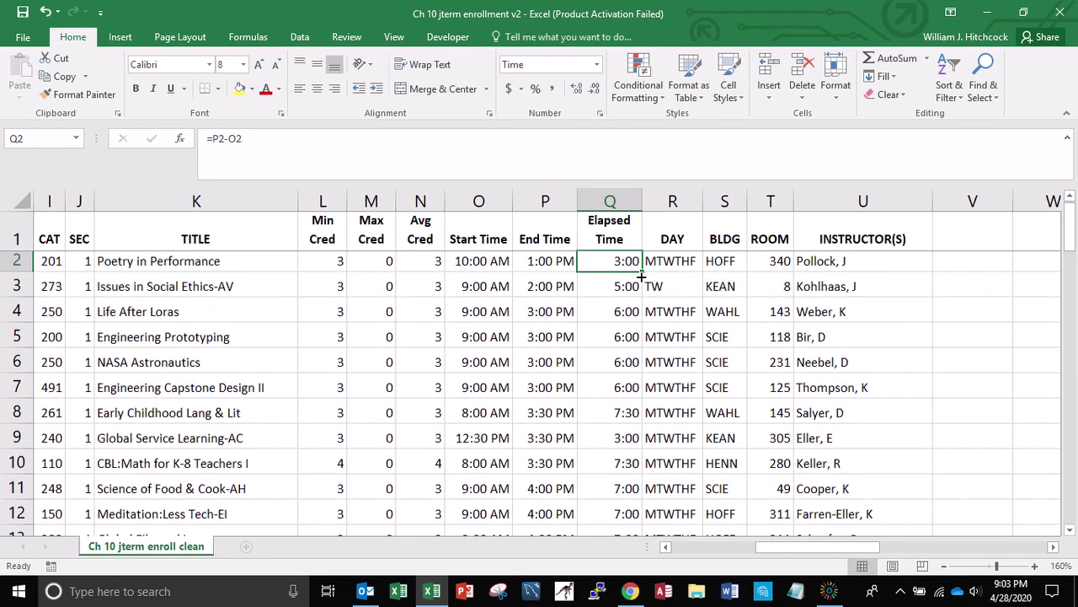
key("Down")
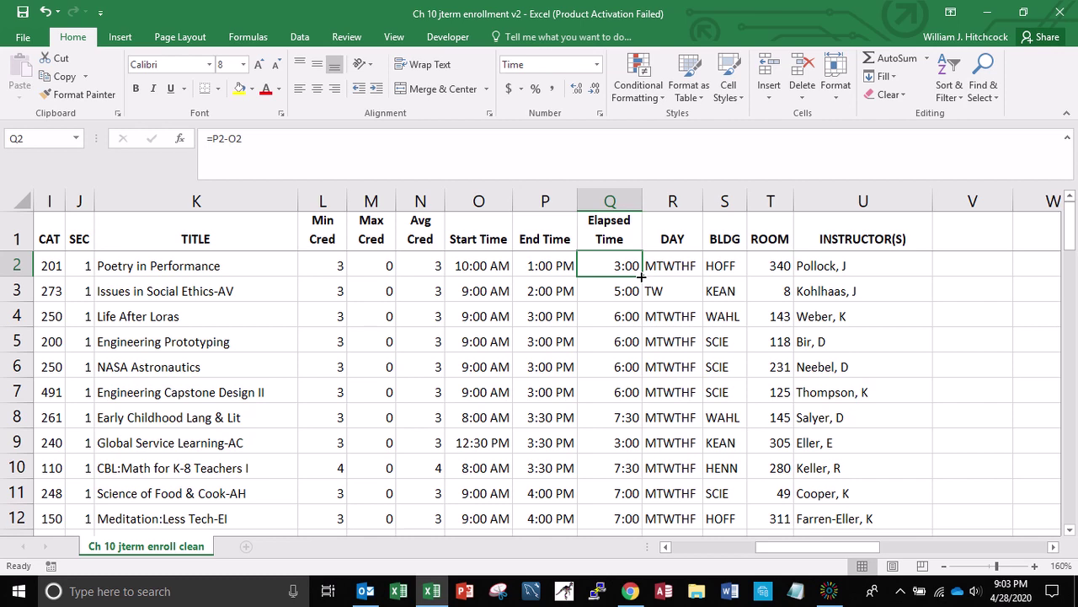
key("Right")
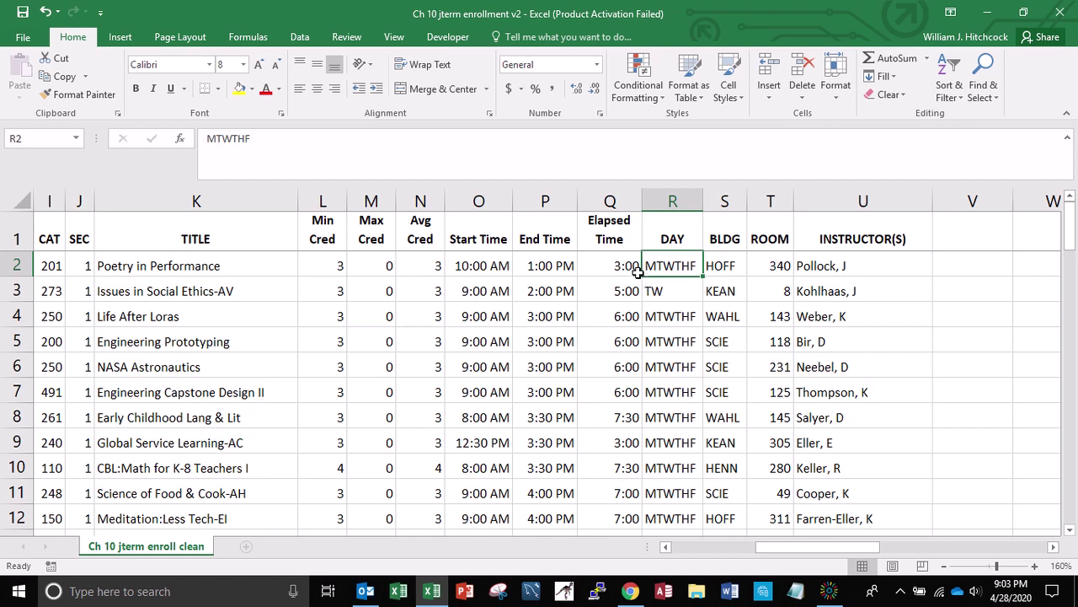
Enter the weekday headings M, T, W, TH and F in V1:Z1
left_click(964, 236)
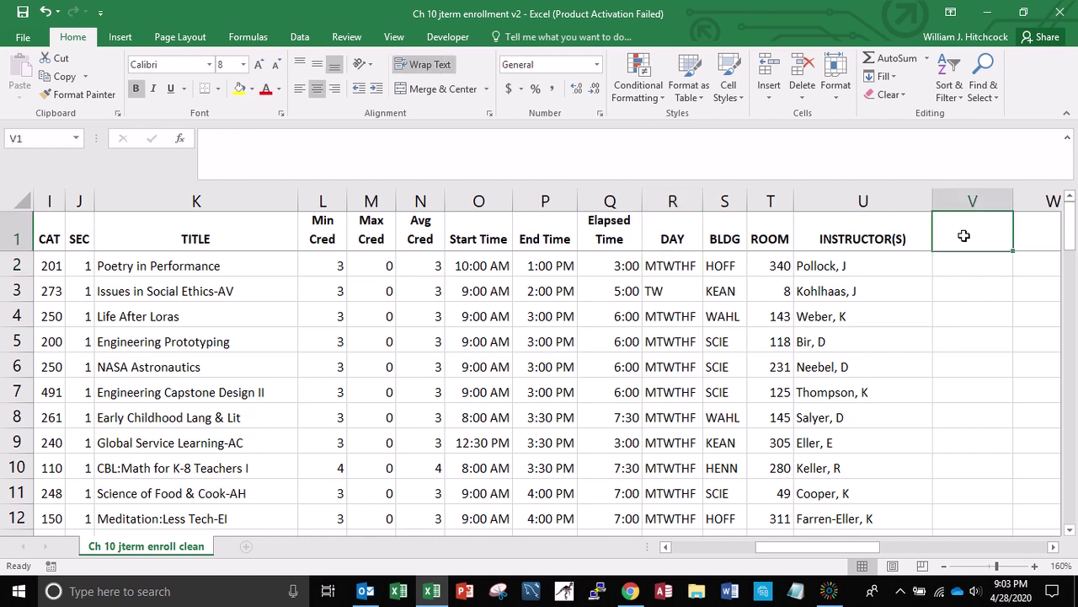
type("M")
key("Tab")
type("T")
key("Tab")
type("W")
key("Tab")
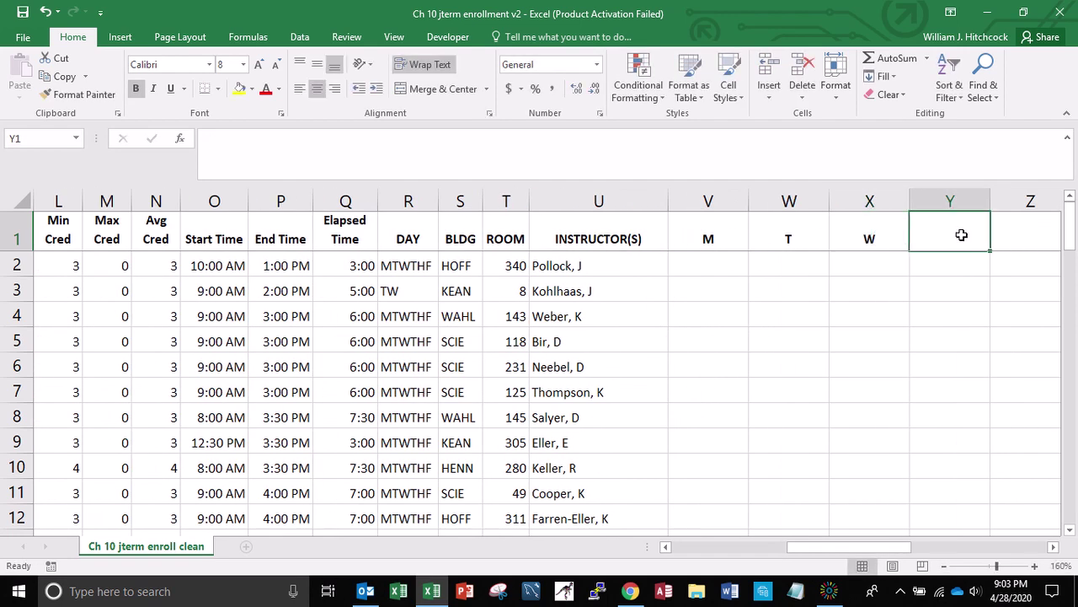
type("TH")
key("Tab")
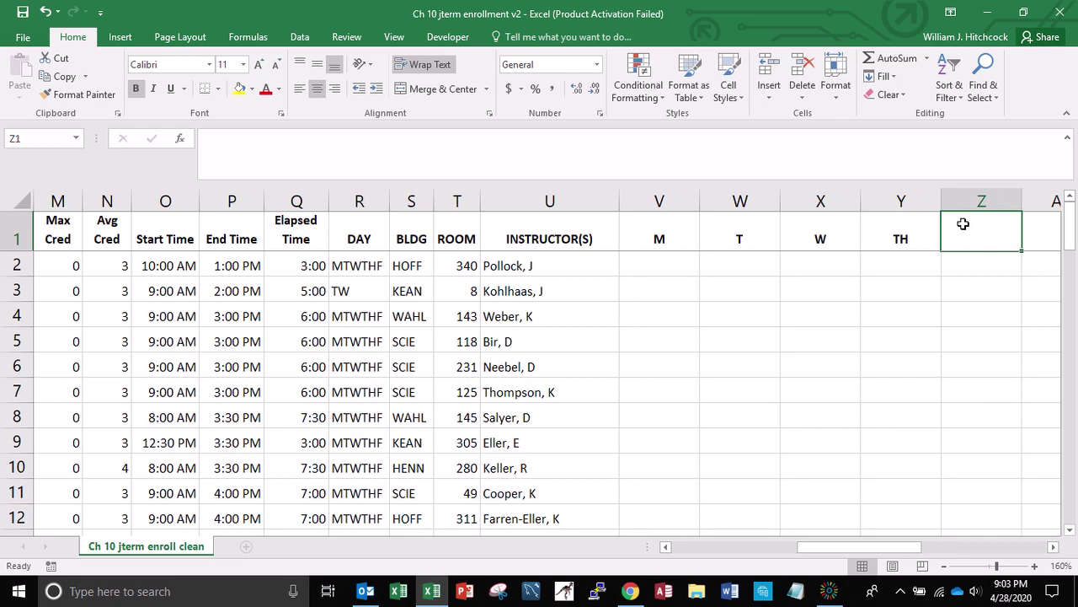
type("F")
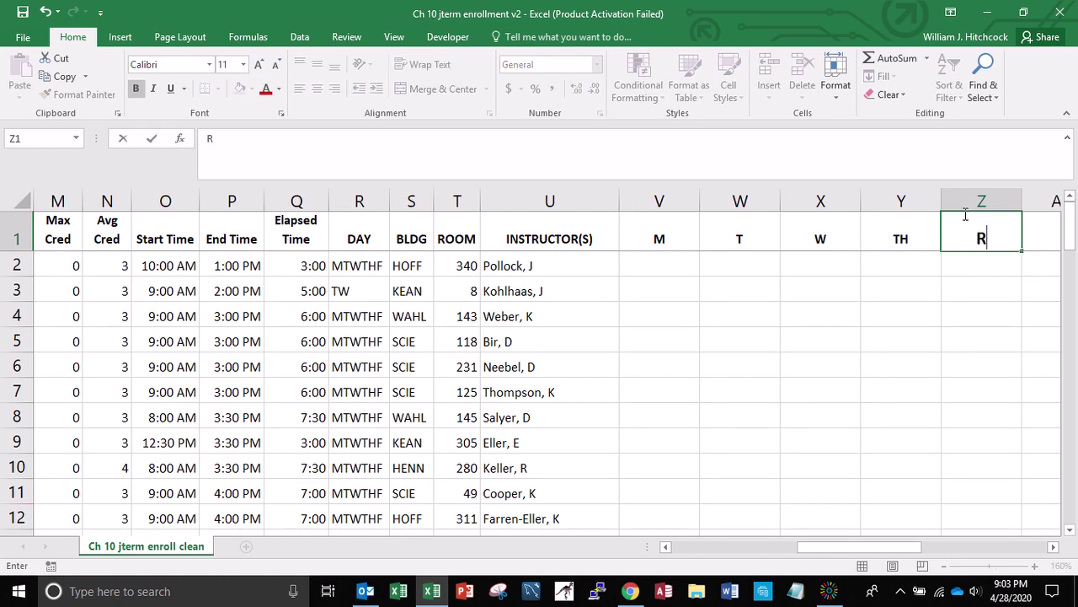
key("Return")
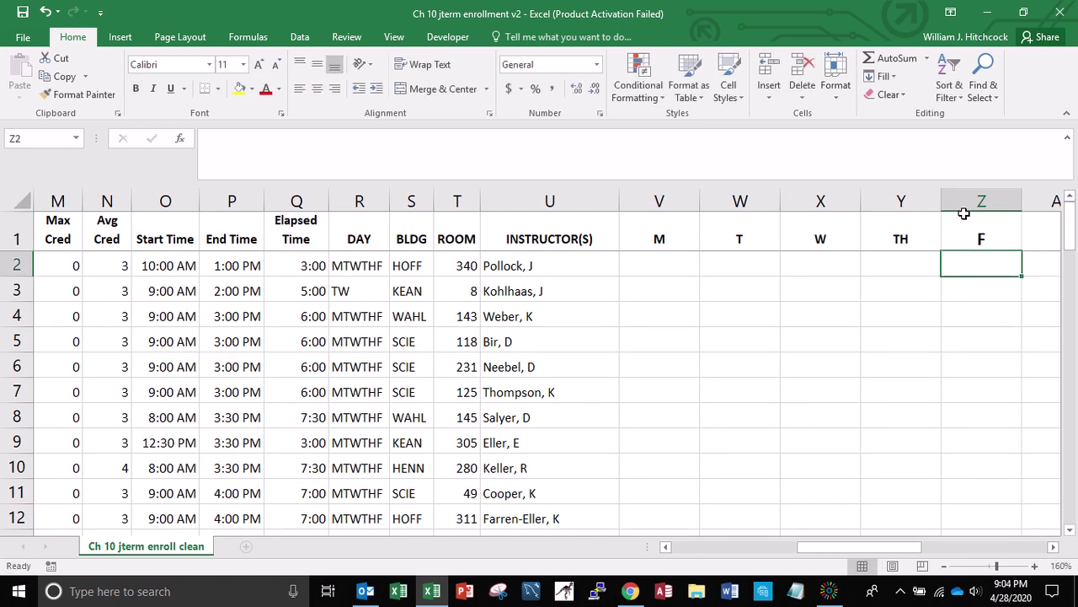
Copy the formatting of the M heading in V1 onto the F heading in Z1
left_click(964, 213)
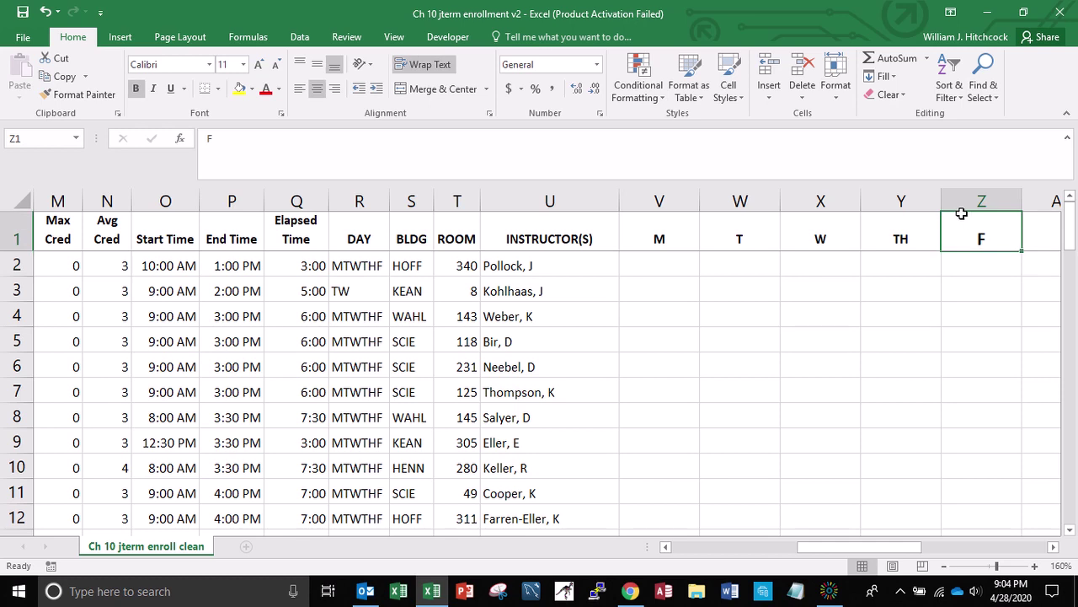
left_click(673, 237)
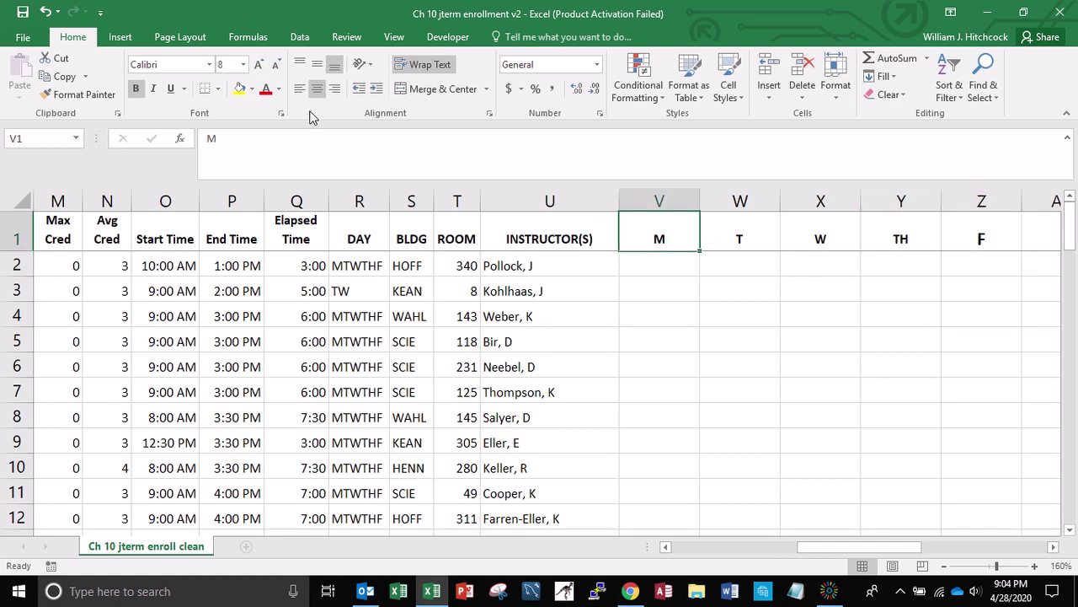
left_click(78, 93)
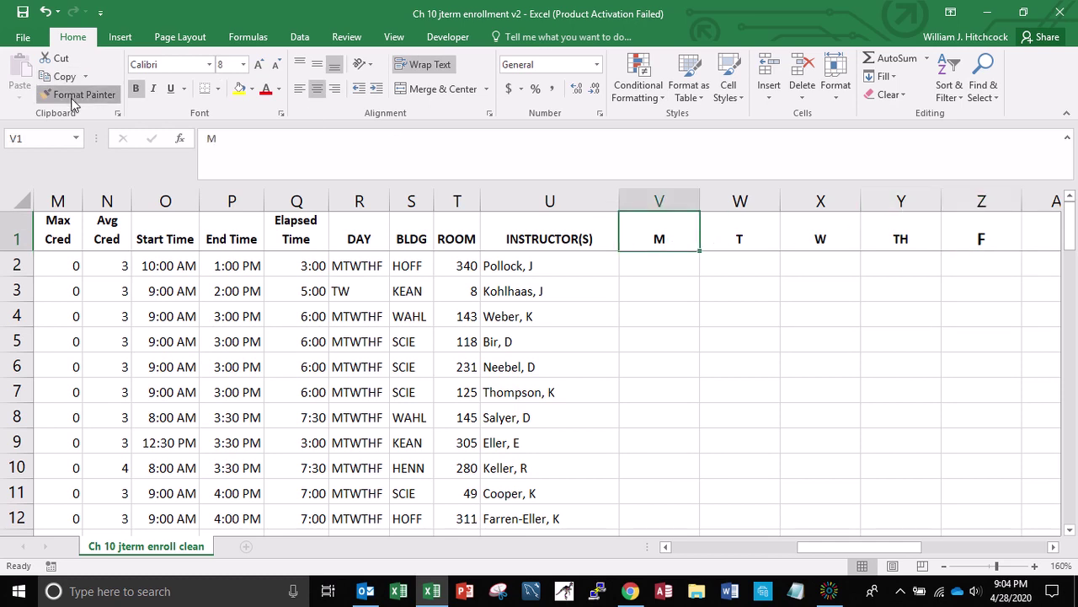
left_click(979, 229)
Enter =FIND(V$1,$R2) in V2 to locate the Monday code in the first course's DAY value
key("Return")
key("Left")
key("Left")
key("Left")
key("Left")
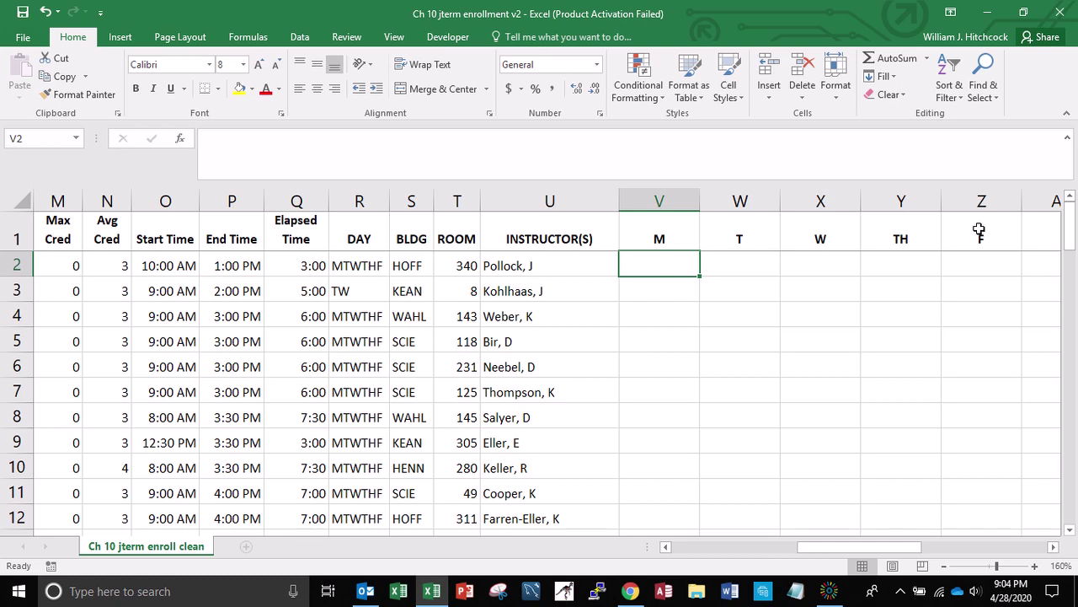
type("=FIND(")
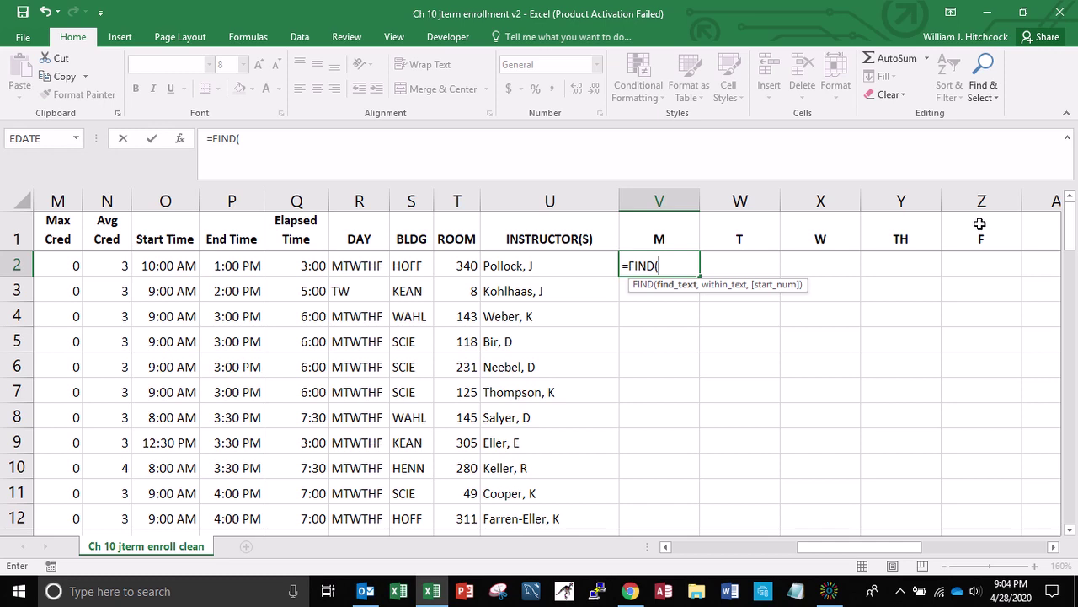
key("Up")
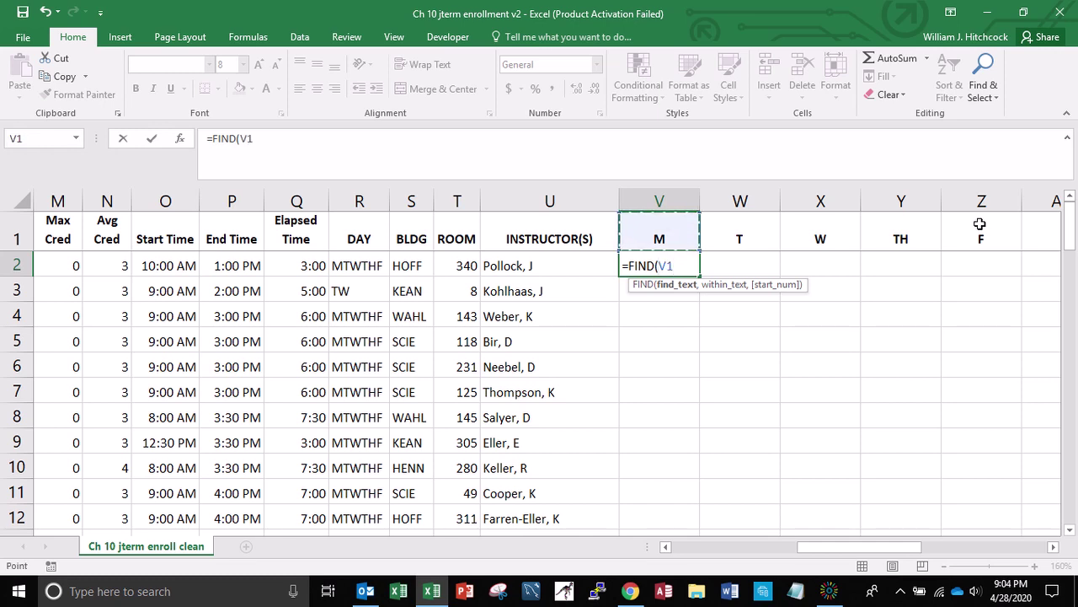
key("F4")
key("F4")
type(",")
key("Left")
key("Left")
key("Left")
key("Left")
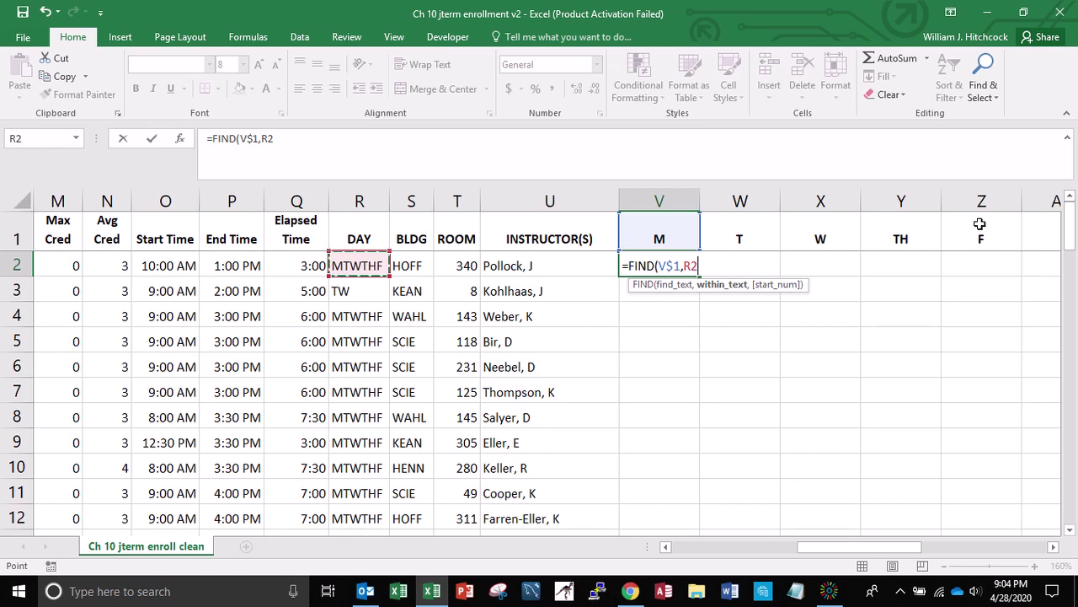
key("F4")
key("F4")
key("F4")
type(")")
key("Return")
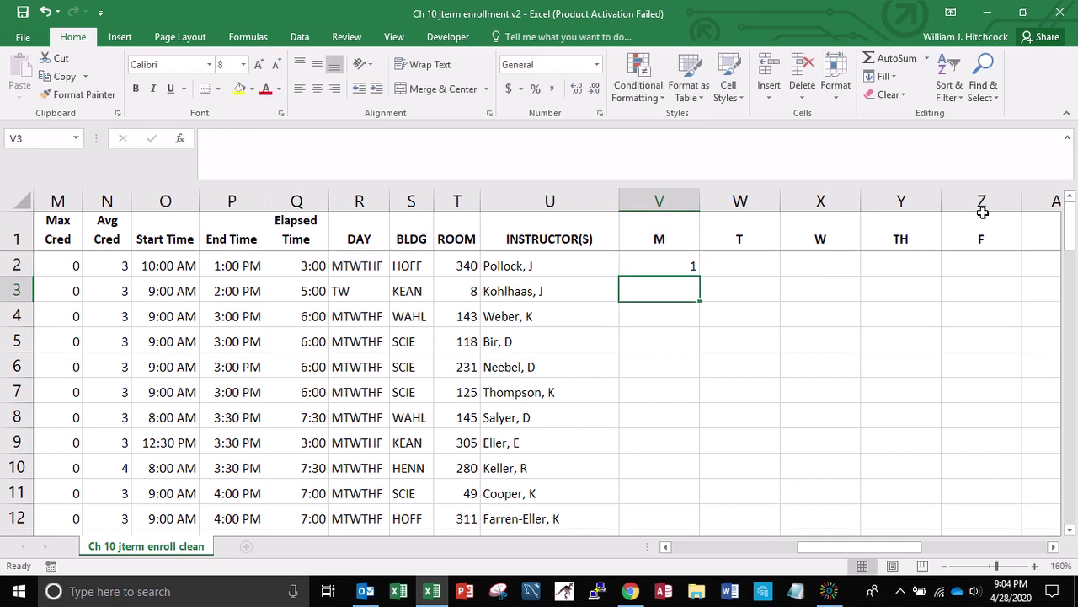
Copy the FIND formula from V2 across the weekday columns through Z2
key("Up")
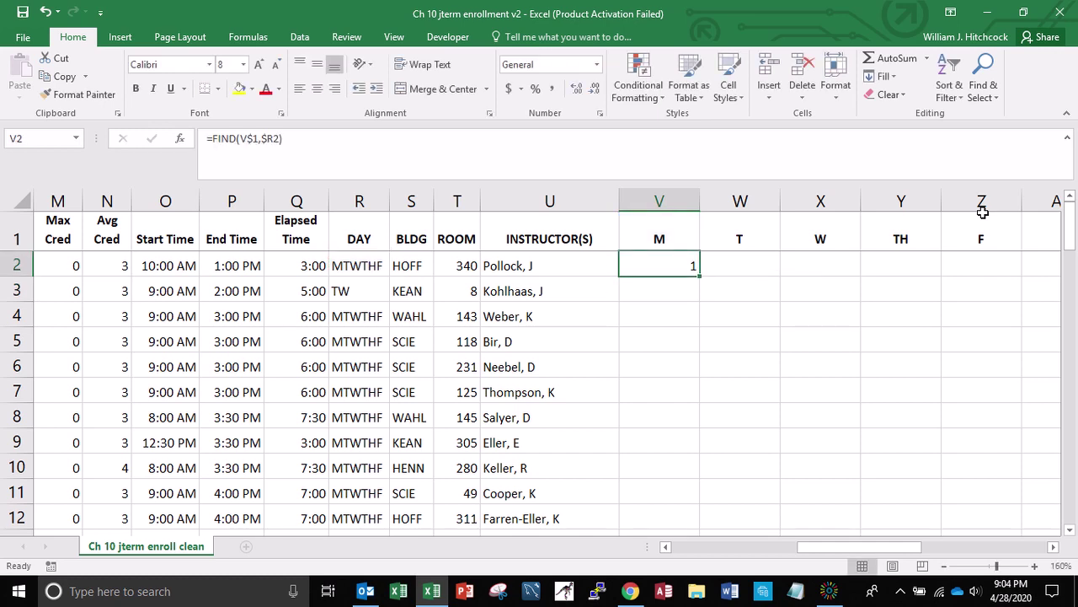
key("ctrl+c")
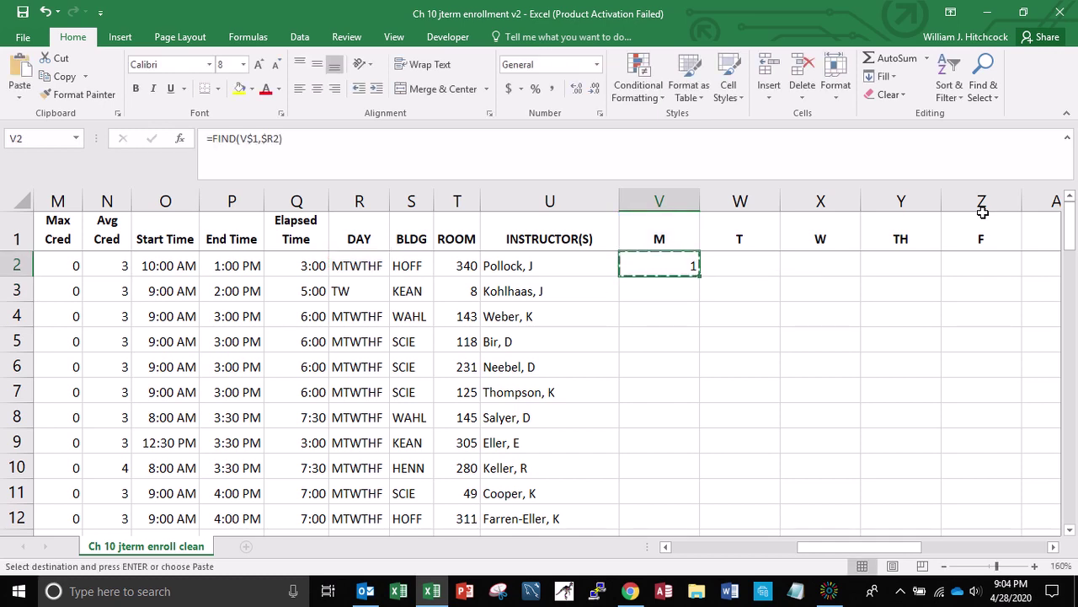
key("shift+Right")
key("shift+Right")
key("shift+Right")
key("shift+Right")
key("Return")
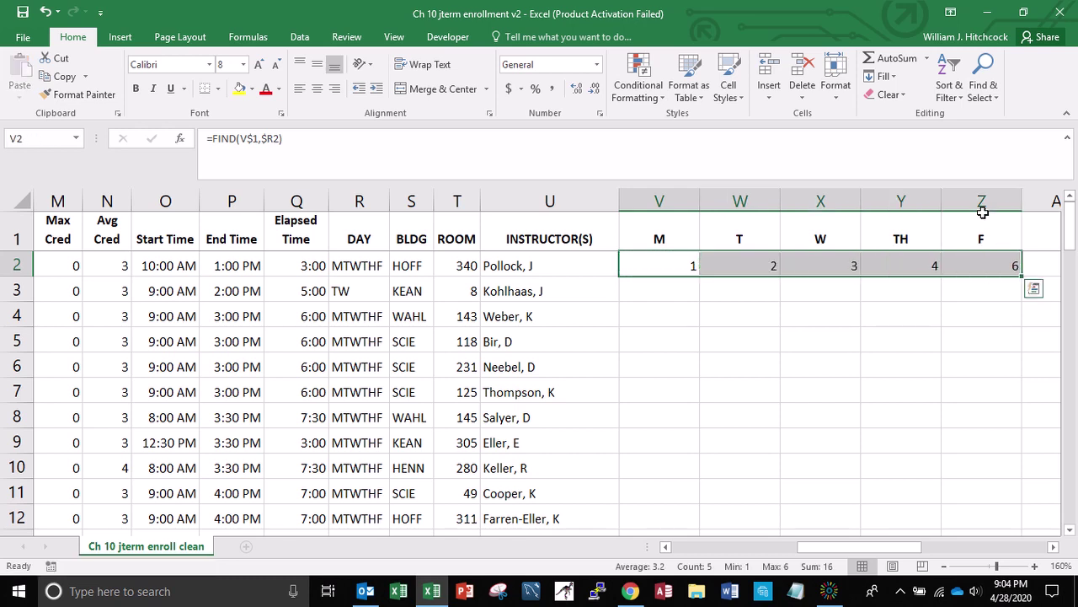
Examine the copied FIND formulas in W2:Z2 to check their heading and DAY references
key("Left")
key("Right")
key("Right")
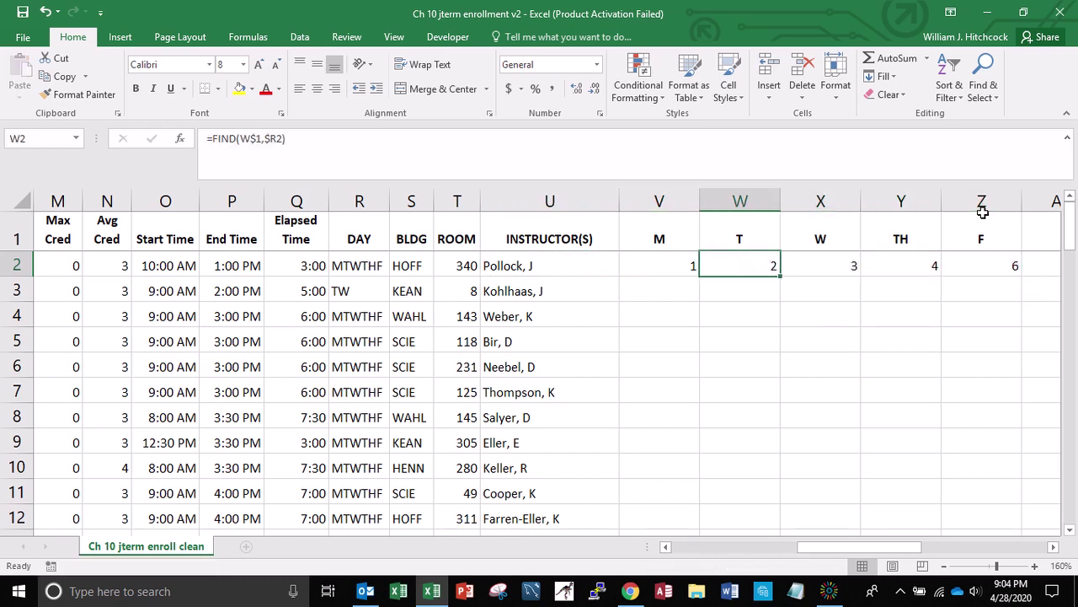
key("Right")
key("Right")
key("Right")
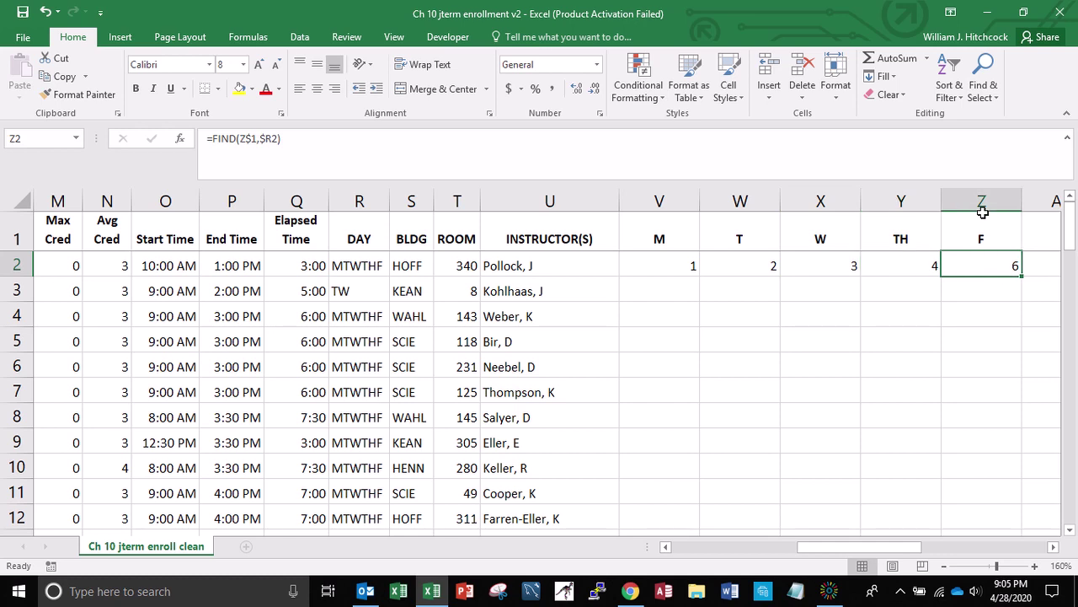
key("Left")
key("Left")
key("Left")
key("Left")
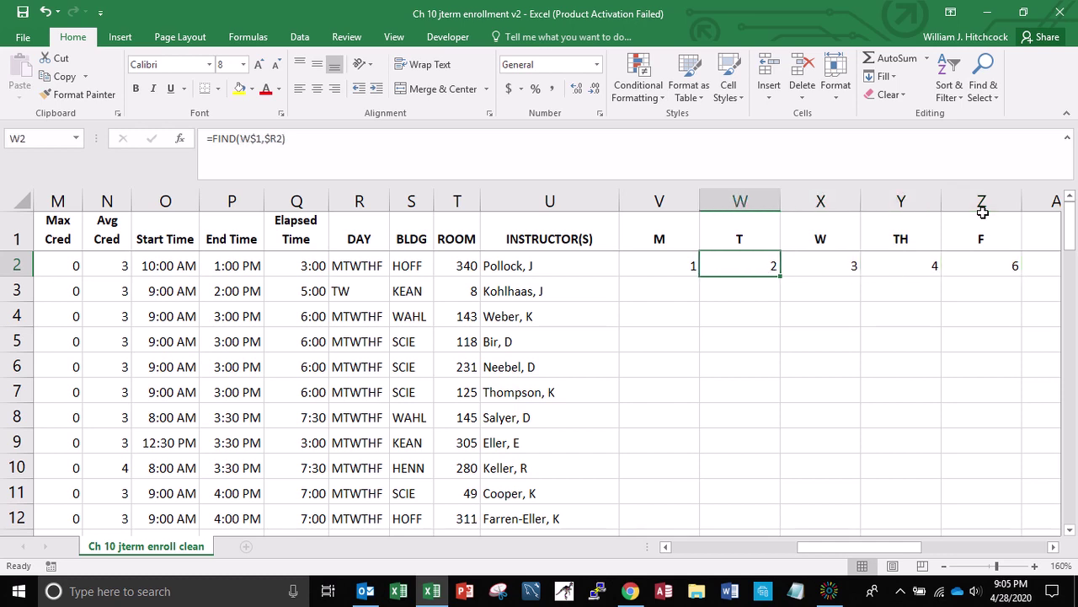
Fill the FIND formulas in V2:Z2 down through all the course rows
key("shift+Right")
key("shift+Right")
key("shift+Right")
key("shift+Right")
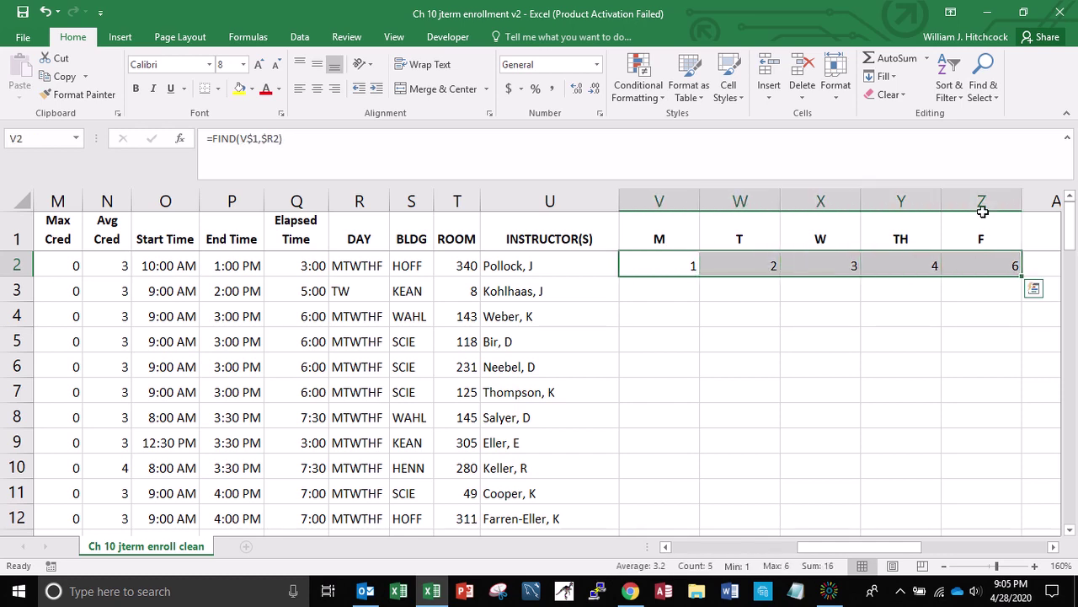
double_click(1019, 274)
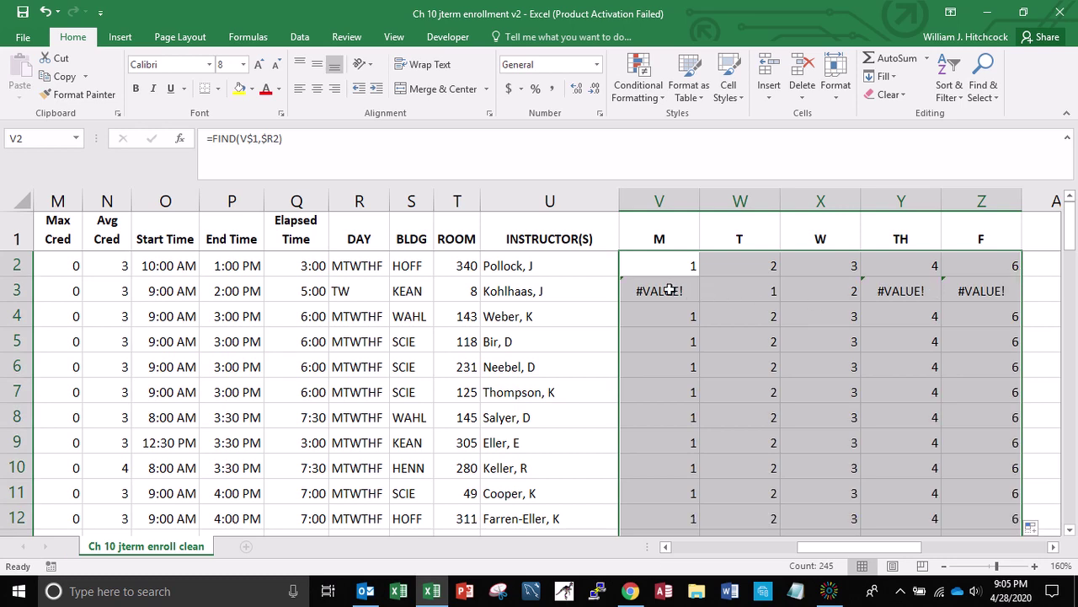
Examine the weekday FIND results in V3:Z3 for the course that meets TW
left_click(671, 290)
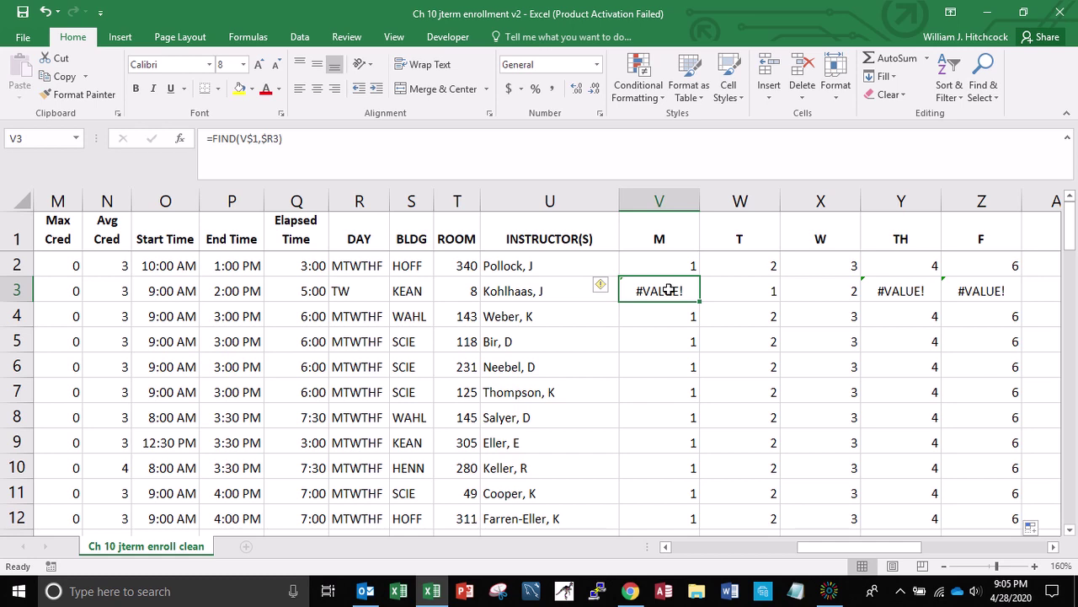
key("Right")
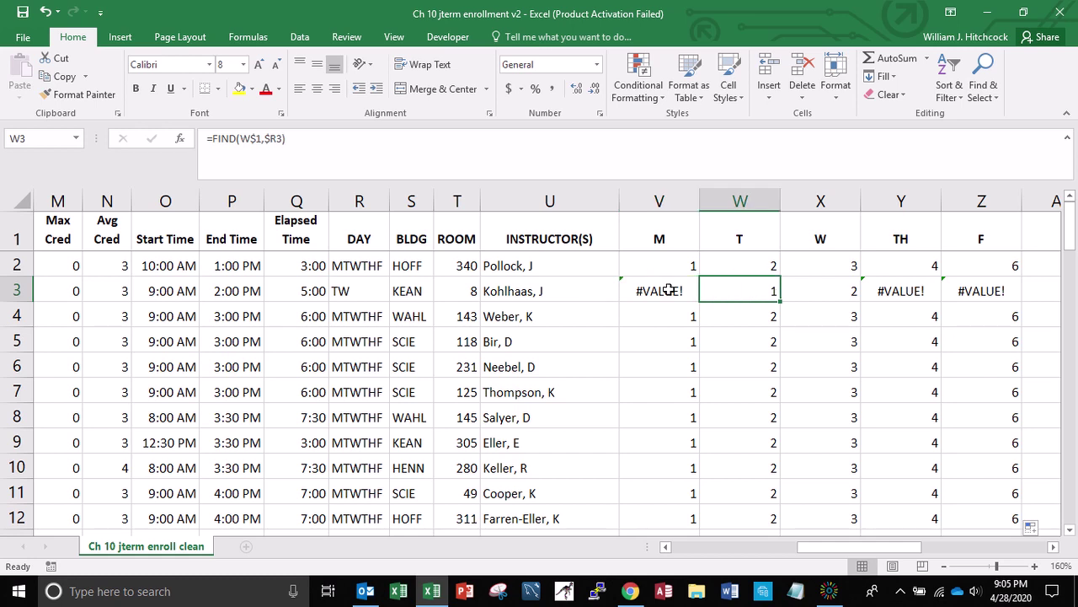
key("Right")
key("Right")
key("Right")
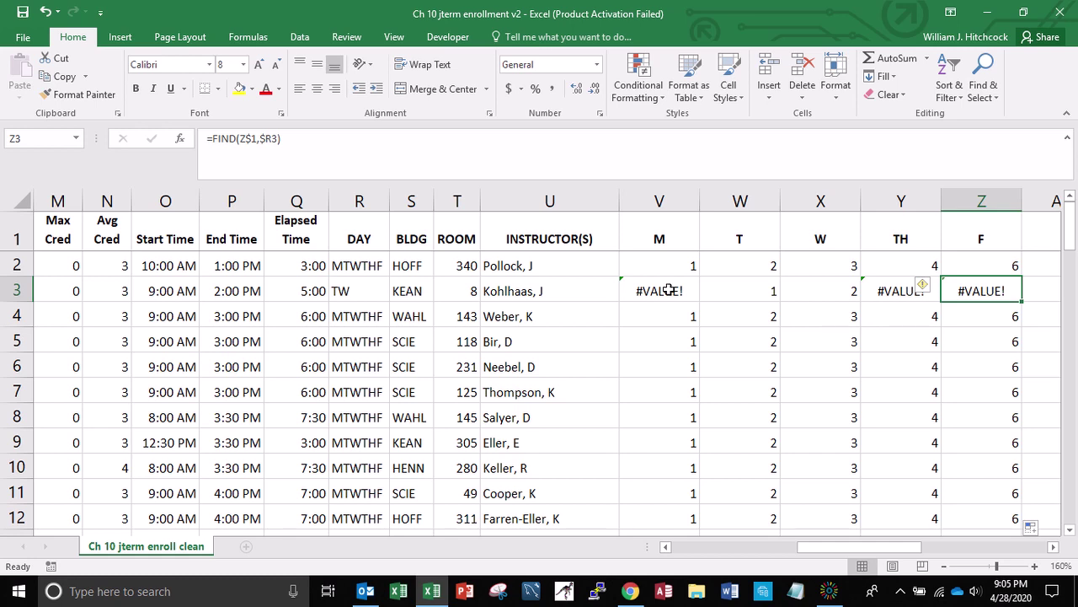
Fit the width of the Elapsed Time column to its contents
key("ctrl+Home")
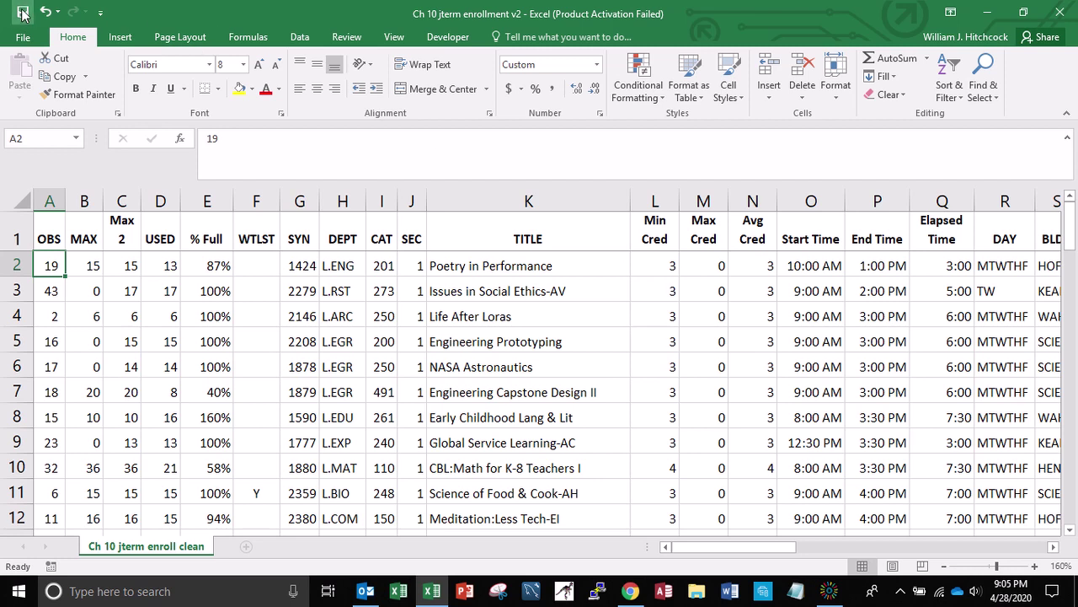
key("Right")
key("Right")
key("Right")
key("Right")
key("Right")
key("Right")
key("Right")
key("Right")
key("Right")
key("Right")
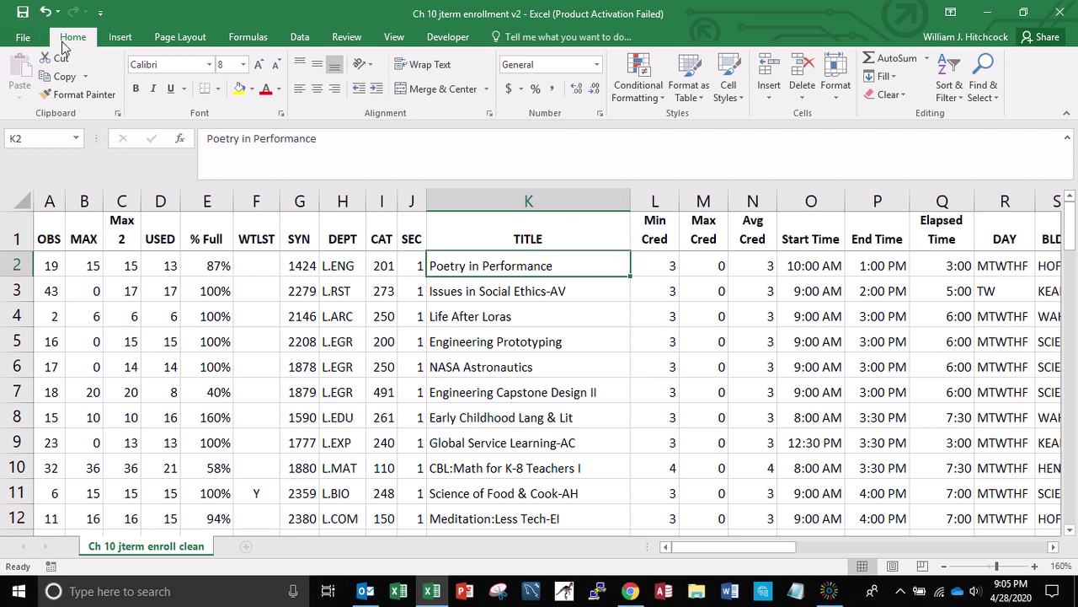
double_click(972, 203)
Review the first course's row across the schedule and instructor columns to the weekday columns
key("Right")
key("Right")
key("Right")
key("Right")
key("Right")
key("Right")
key("Right")
key("Right")
key("Right")
key("Right")
key("Right")
key("Right")
key("Right")
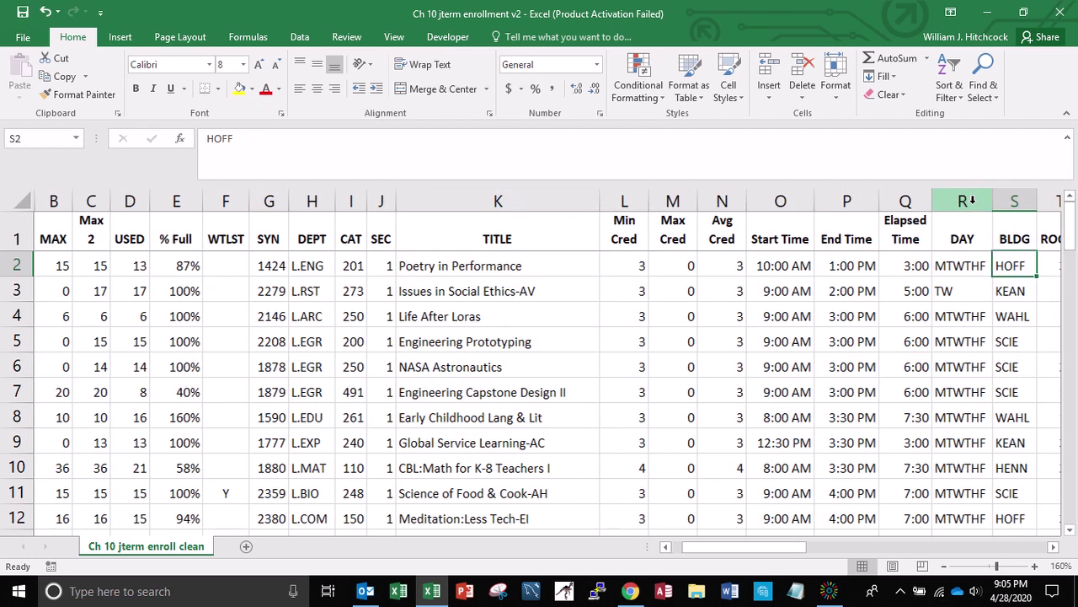
key("Right")
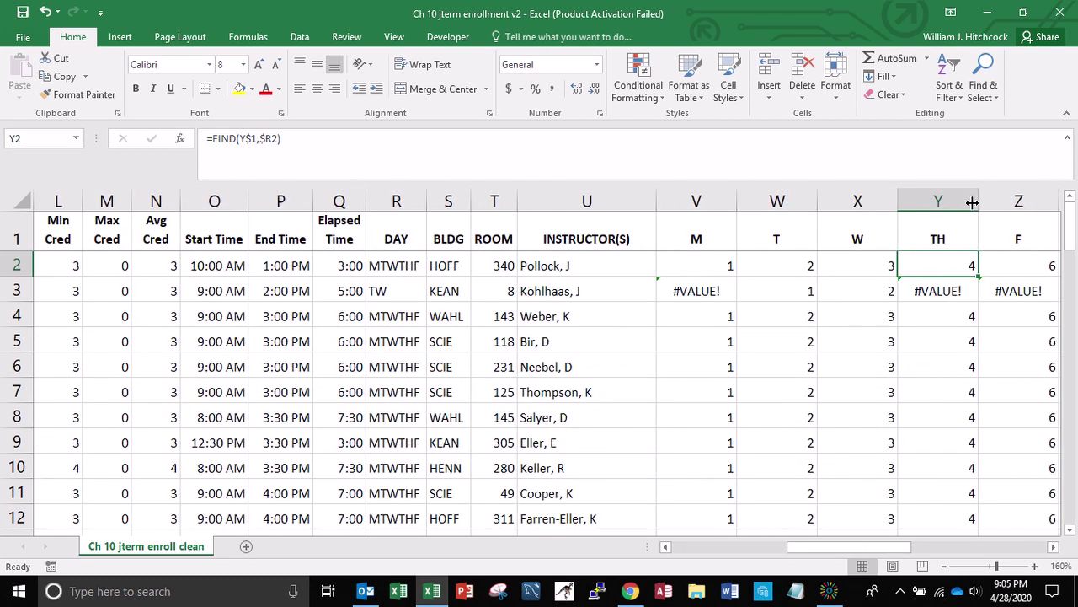
Create a PivotTable on a new worksheet from the enrollment data range A1:Z50
key("Home")
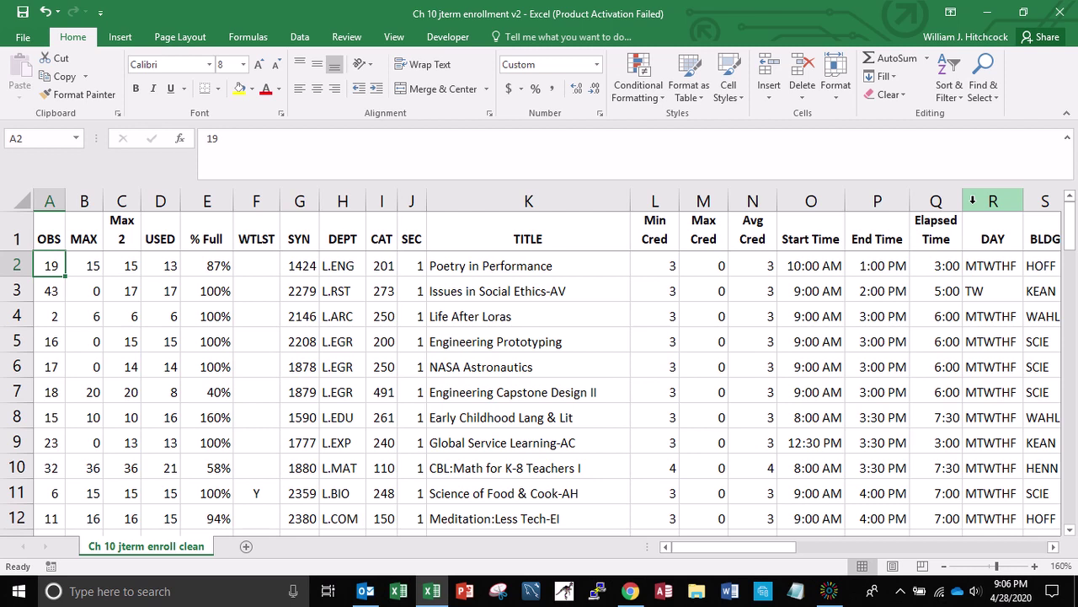
left_click(118, 38)
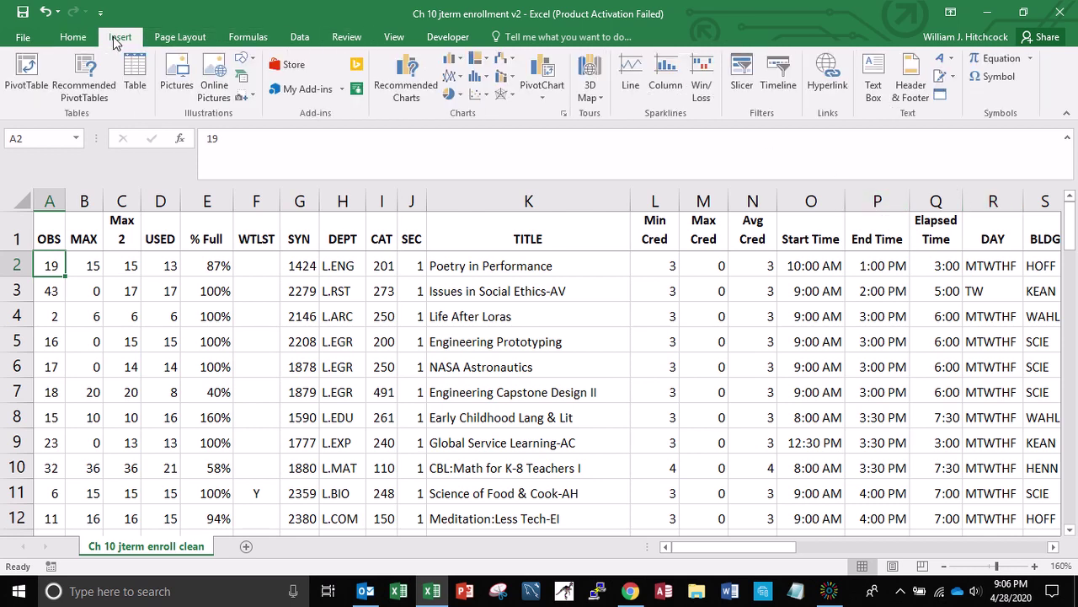
left_click(27, 71)
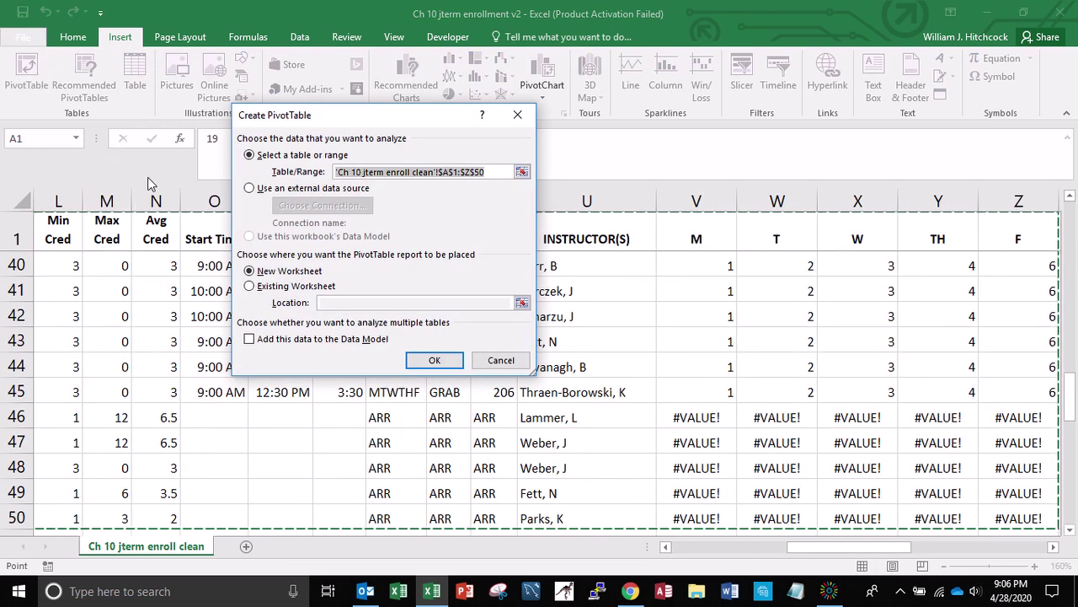
left_click(435, 361)
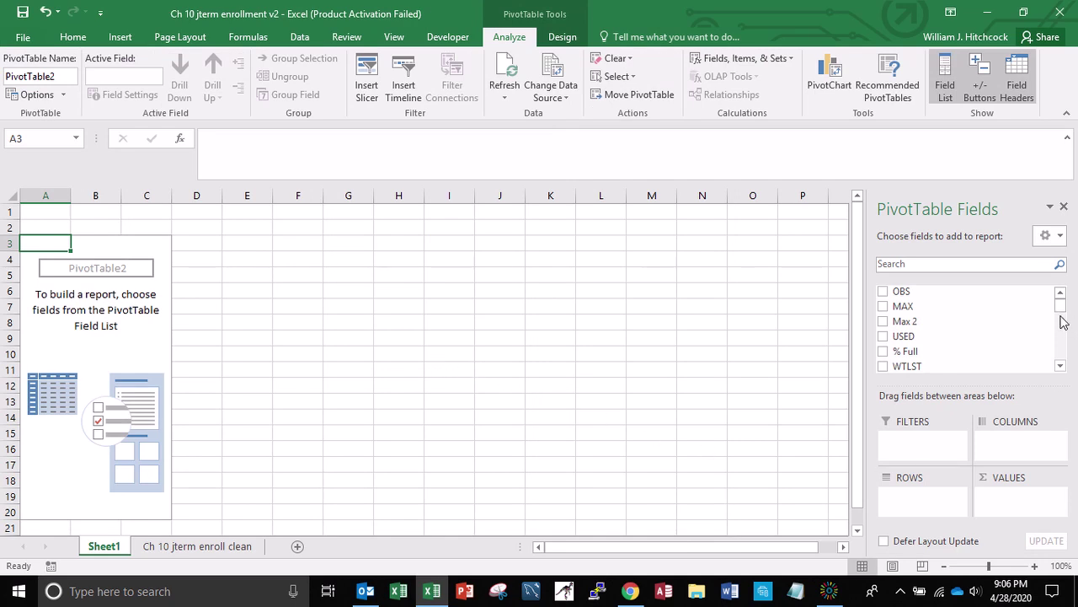
Lay out the PivotTable with DEPT as the row field and the sum of USED as the values
left_click_drag(1063, 309, 1064, 314)
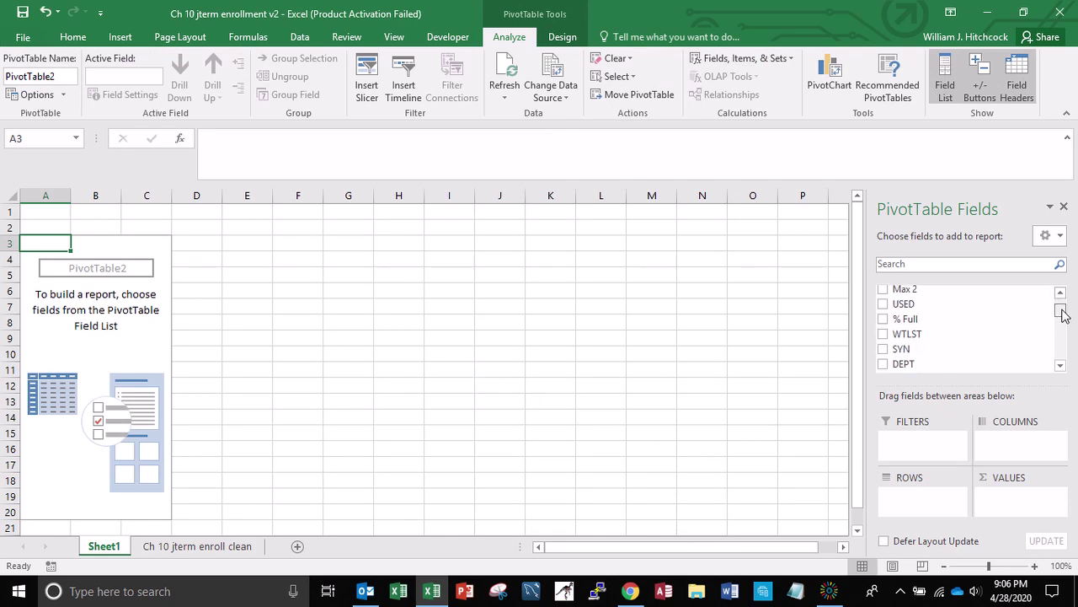
left_click(882, 370)
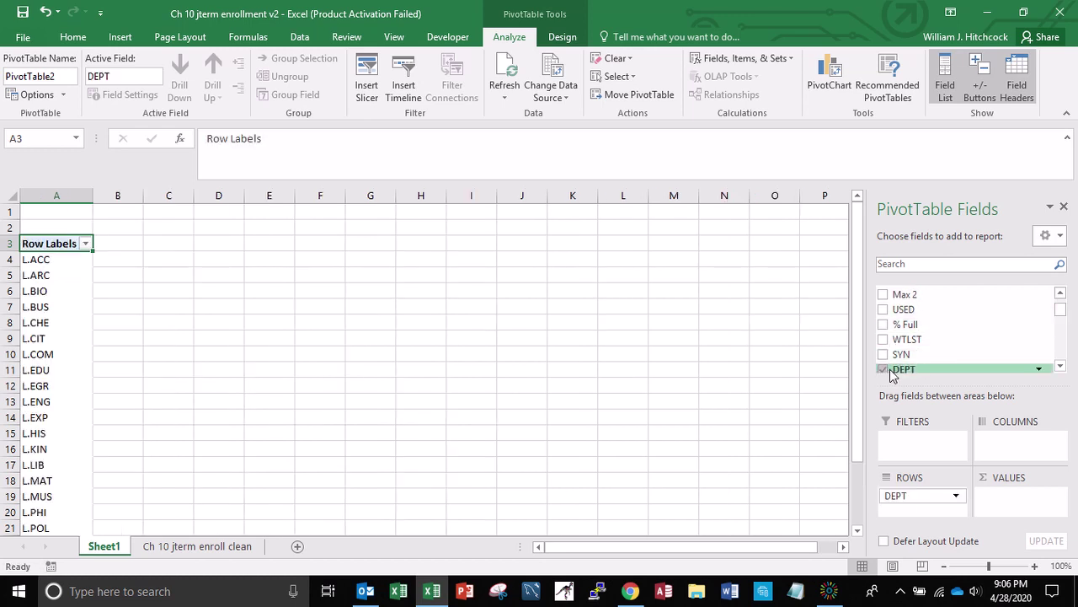
left_click(1060, 294)
left_click(1059, 294)
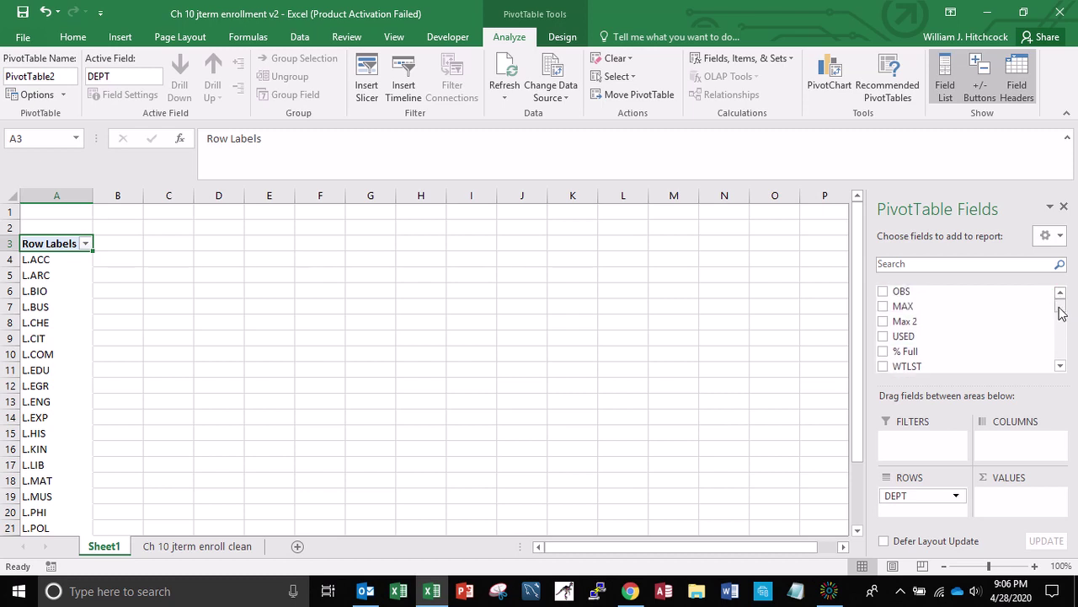
left_click_drag(1060, 311, 1060, 313)
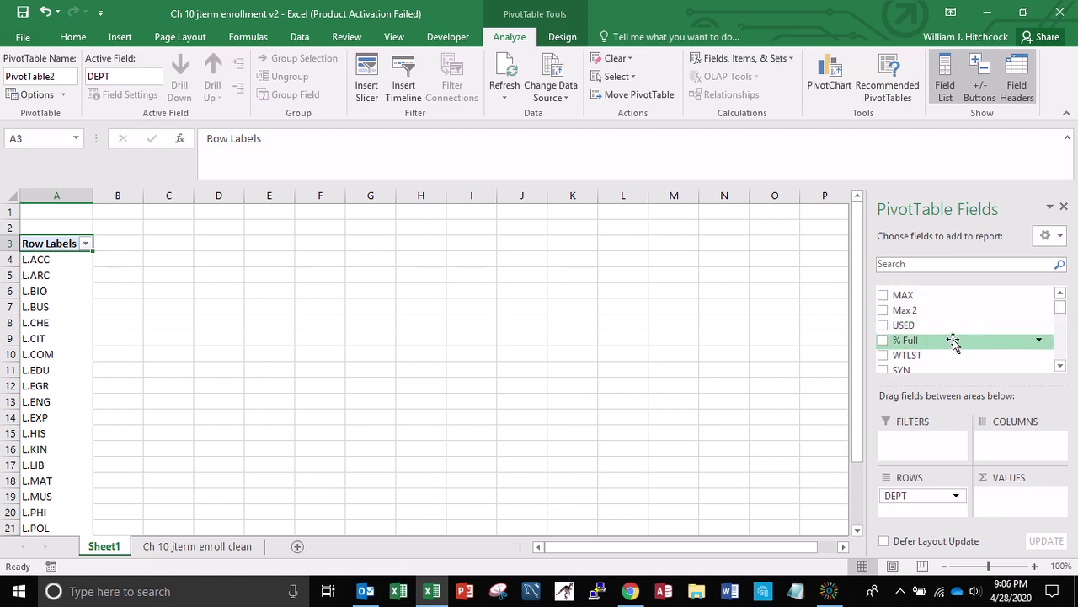
left_click(883, 326)
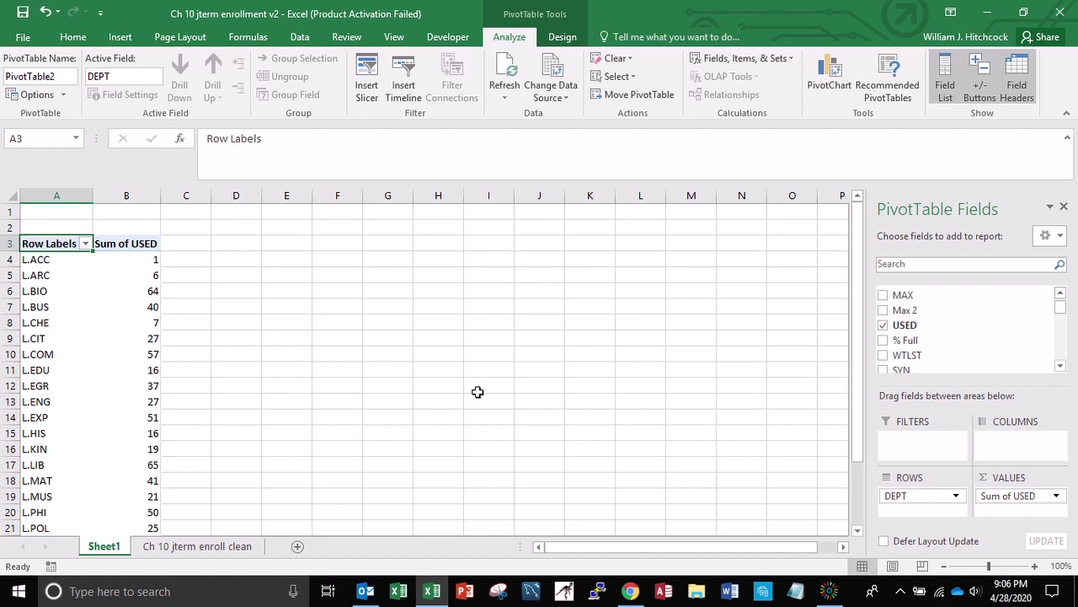
Sort the PivotTable's departments by Sum of USED from largest to smallest
left_click(119, 260)
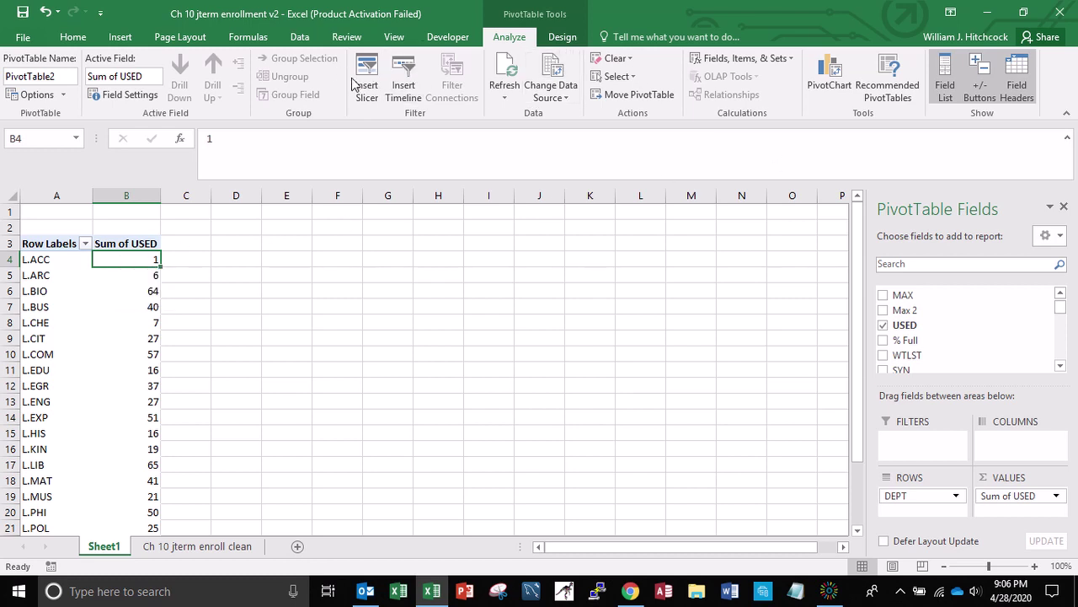
left_click(300, 38)
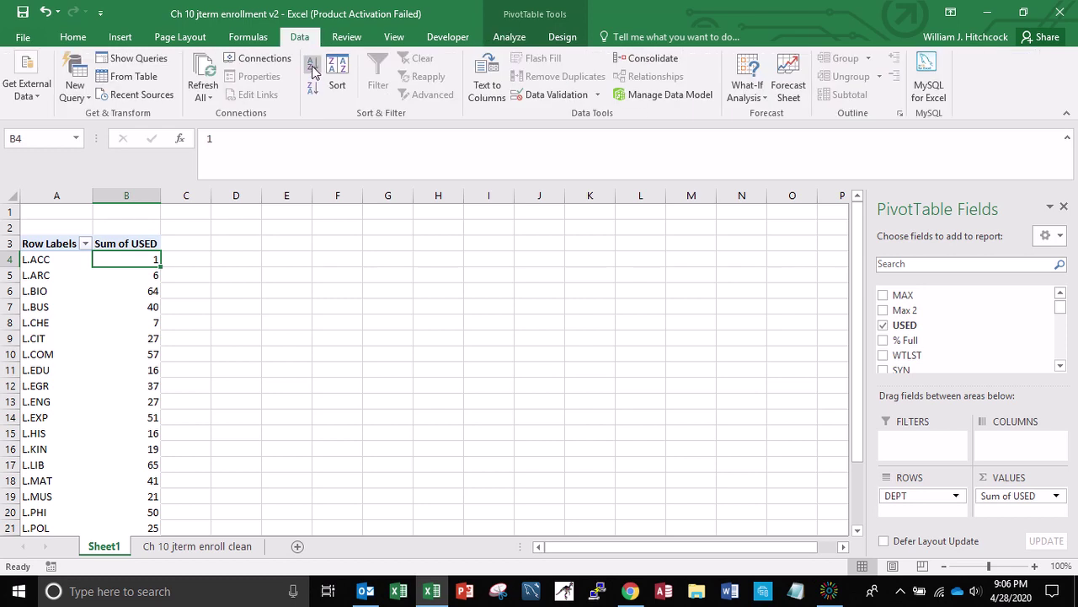
left_click(312, 69)
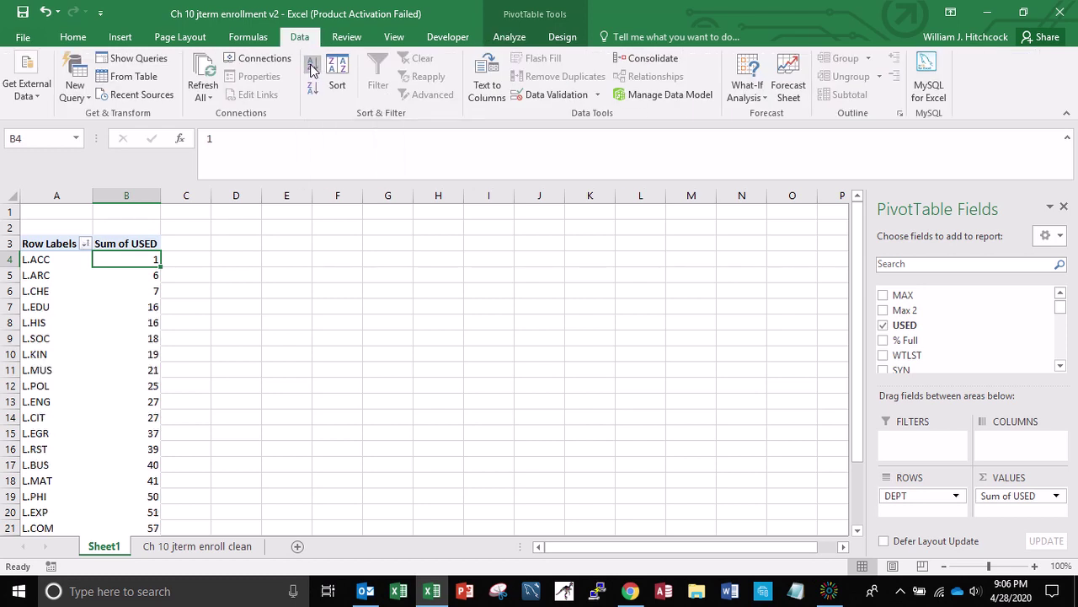
left_click(312, 89)
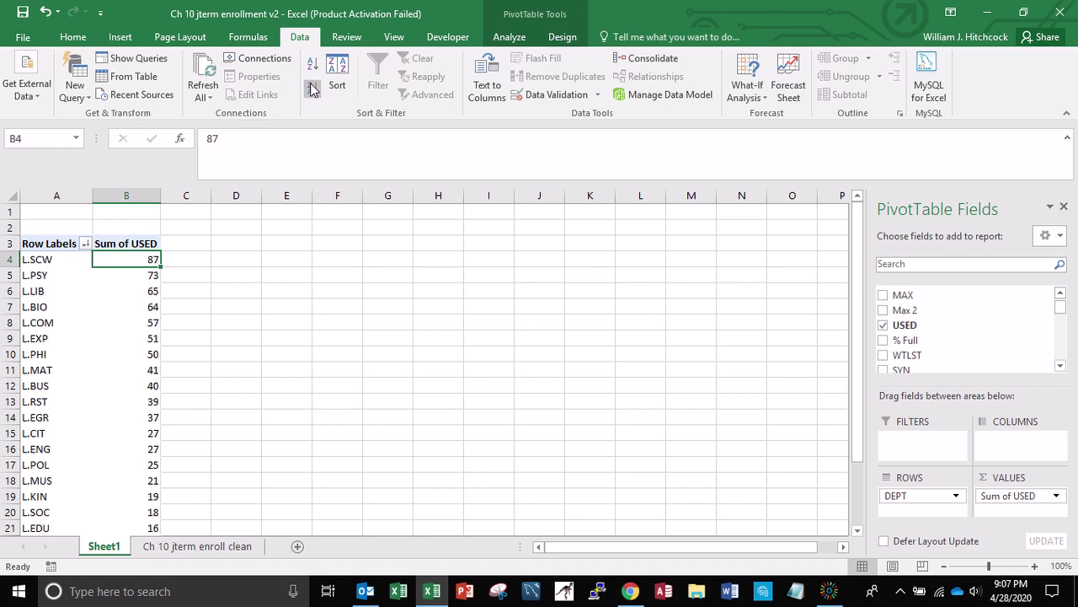
Examine the Sum of USED values down the sorted department list
key("Down")
key("Down")
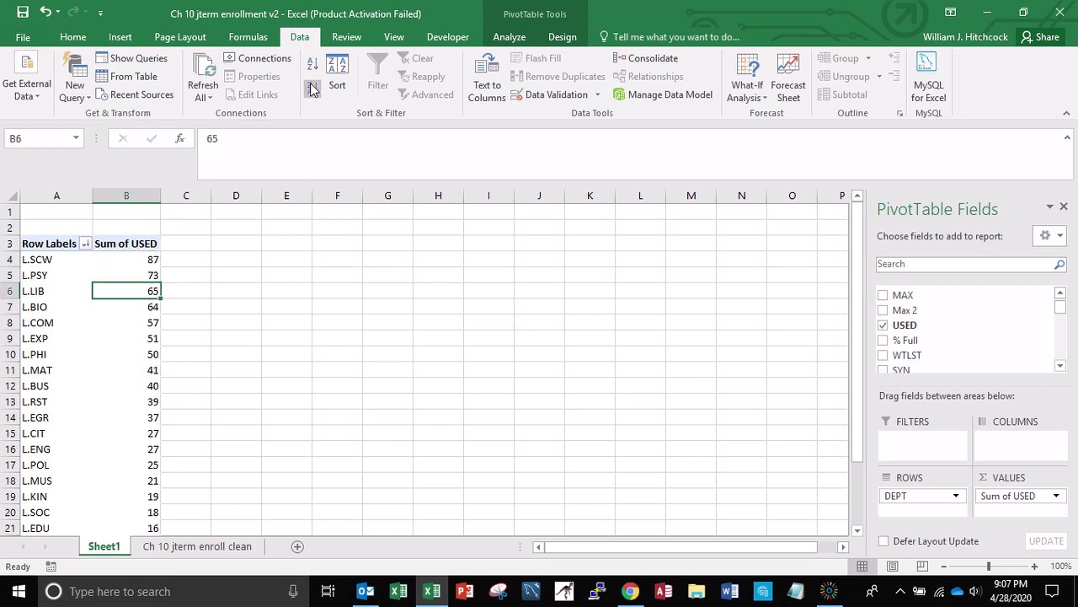
key("Down")
key("Down")
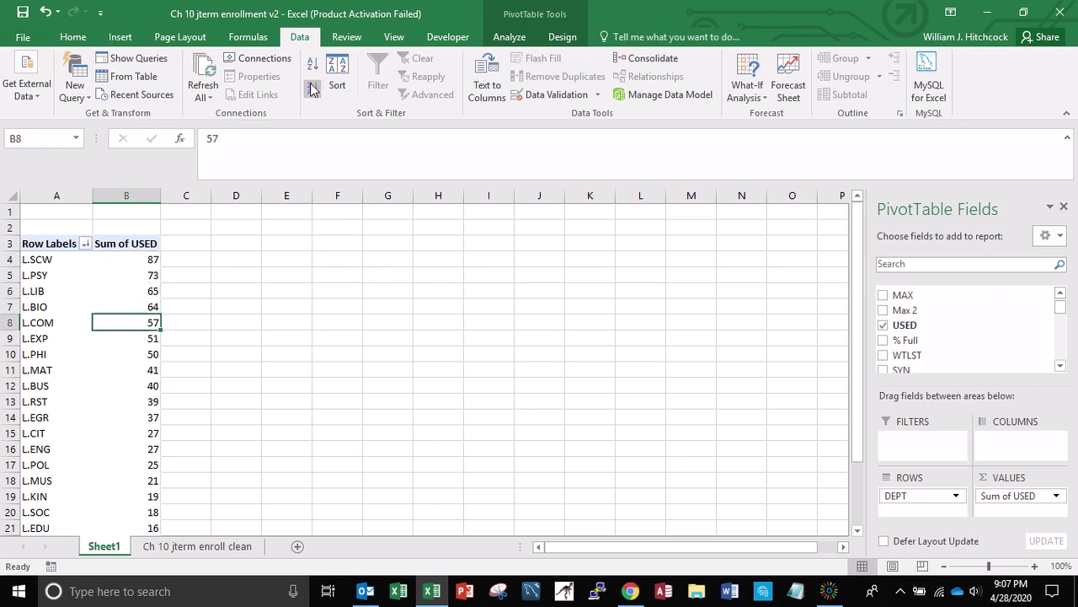
key("Down")
key("Down")
key("Down")
key("Down")
key("Down")
key("Down")
key("Down")
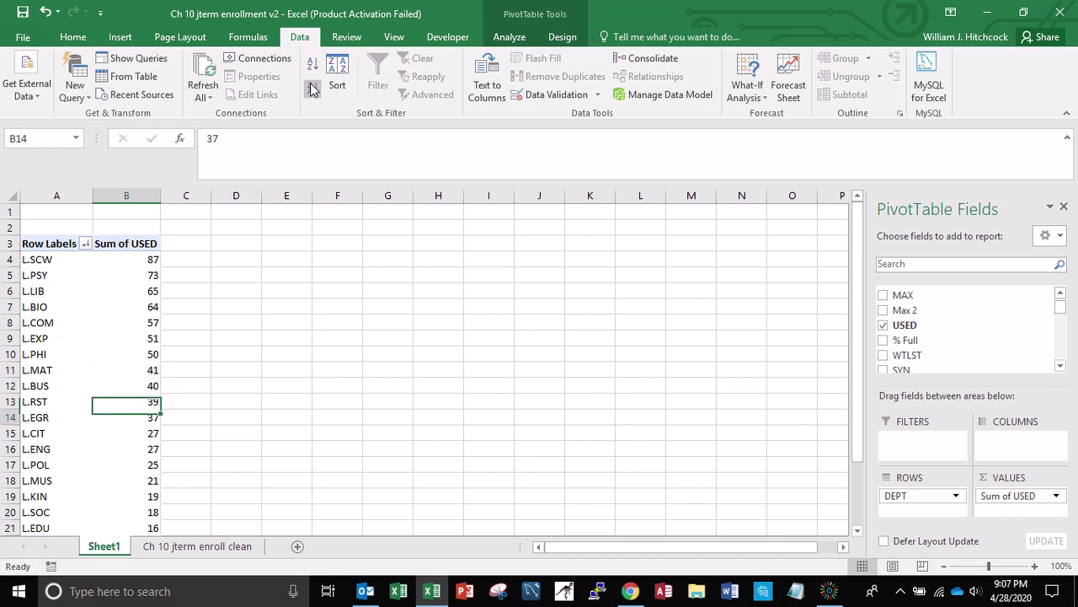
key("Up")
key("Up")
key("Up")
key("Up")
key("Up")
key("Up")
key("Up")
key("Up")
key("Up")
key("Up")
key("Up")
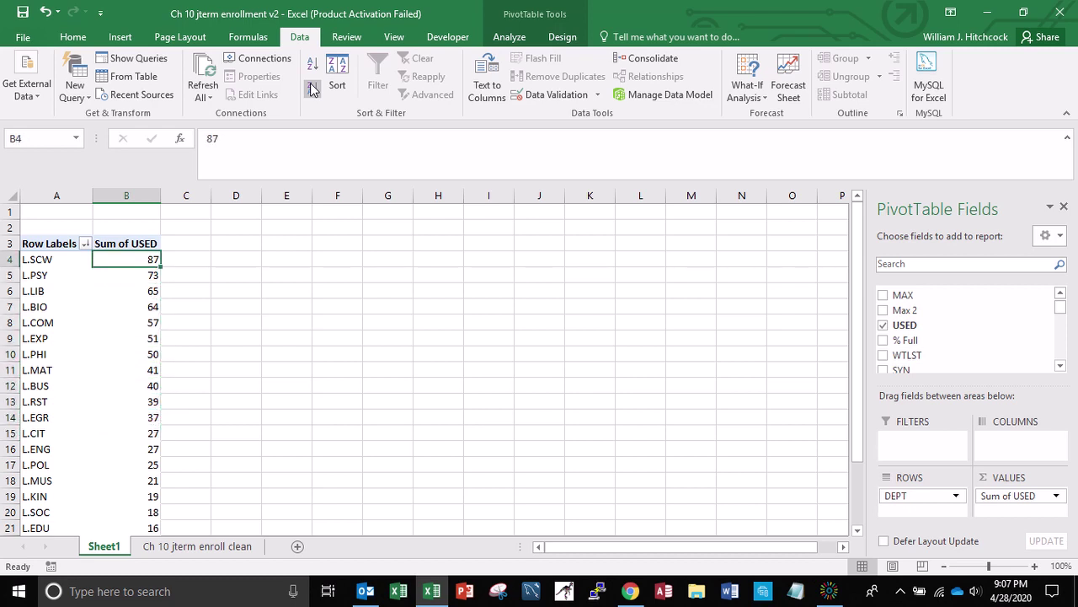
key("Down")
key("Down")
key("Down")
key("Down")
key("Down")
key("Down")
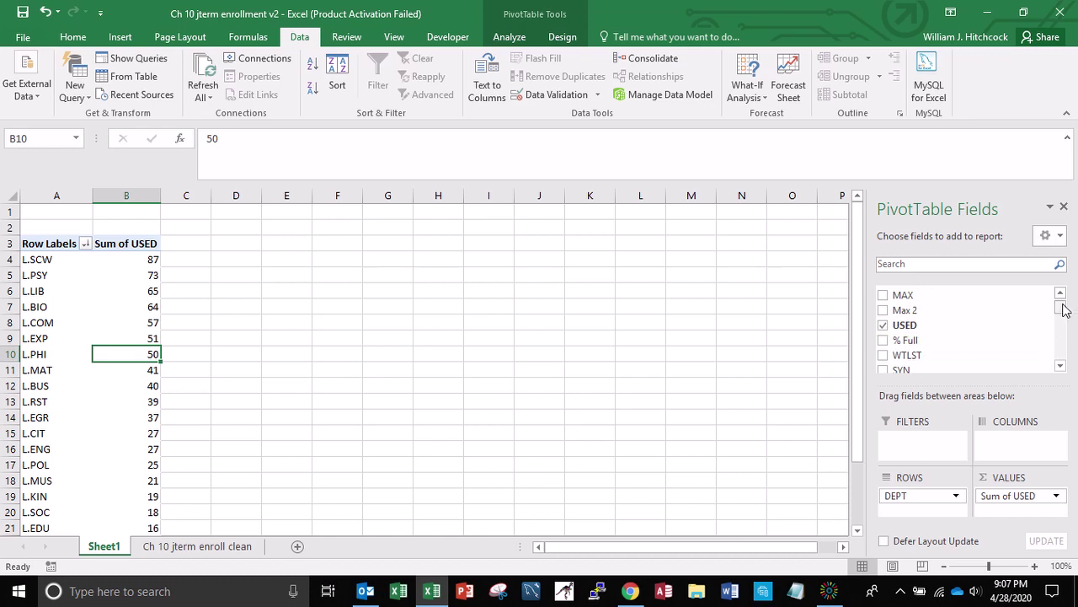
Add OBS to the PivotTable values and summarize it by Count instead of Sum
left_click_drag(1063, 310, 1063, 300)
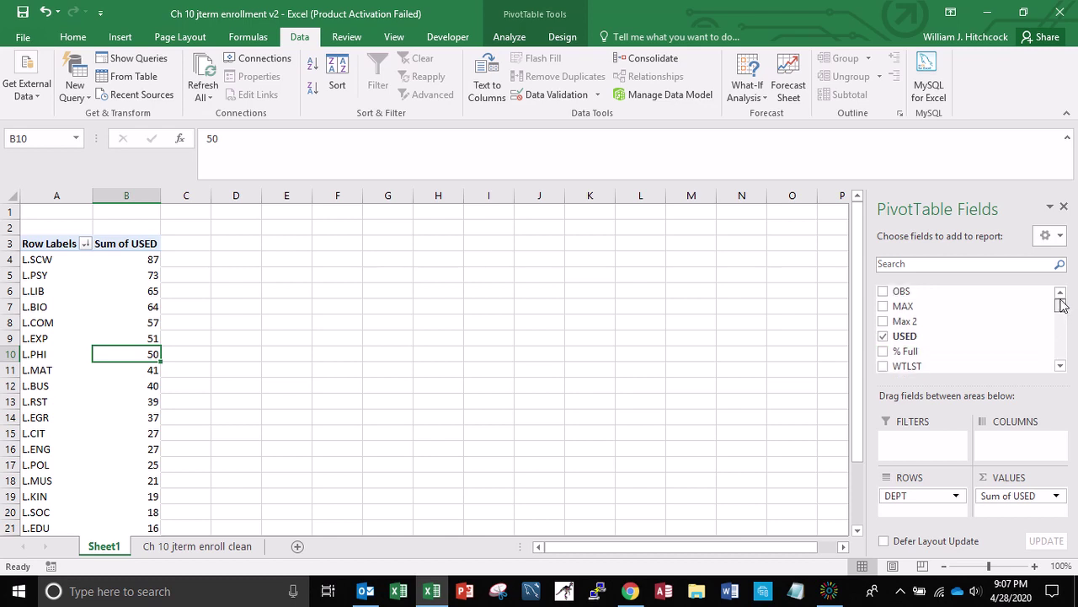
left_click(882, 292)
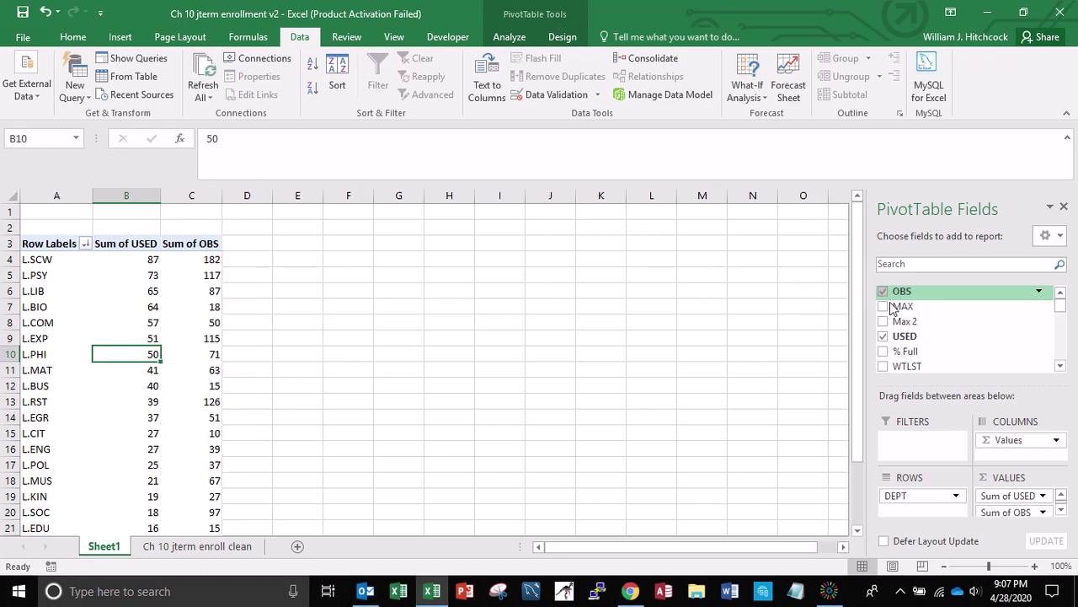
left_click(1064, 512)
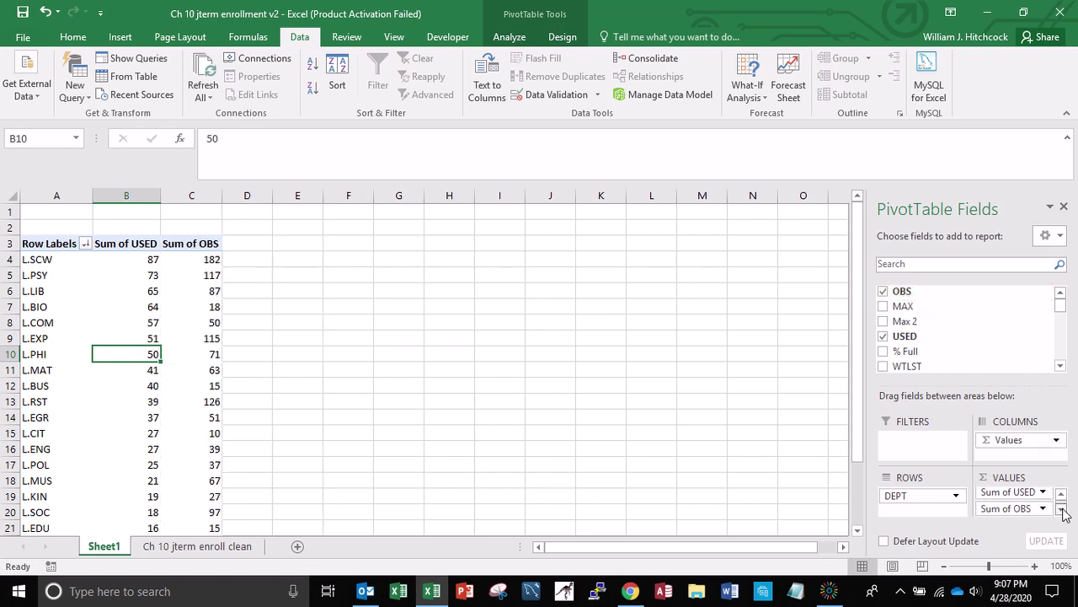
left_click(1042, 509)
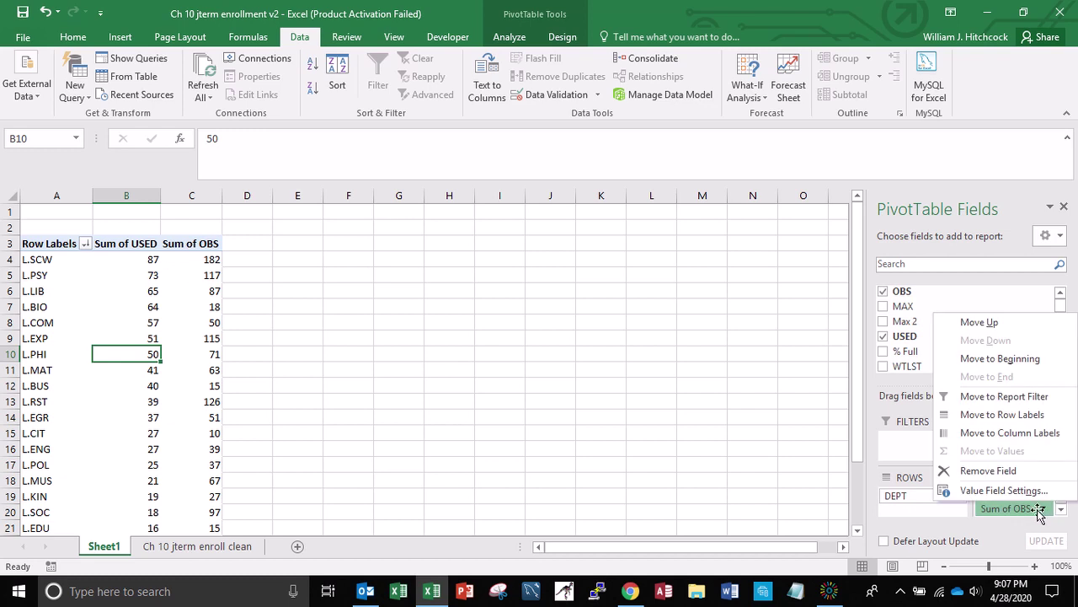
left_click(1004, 490)
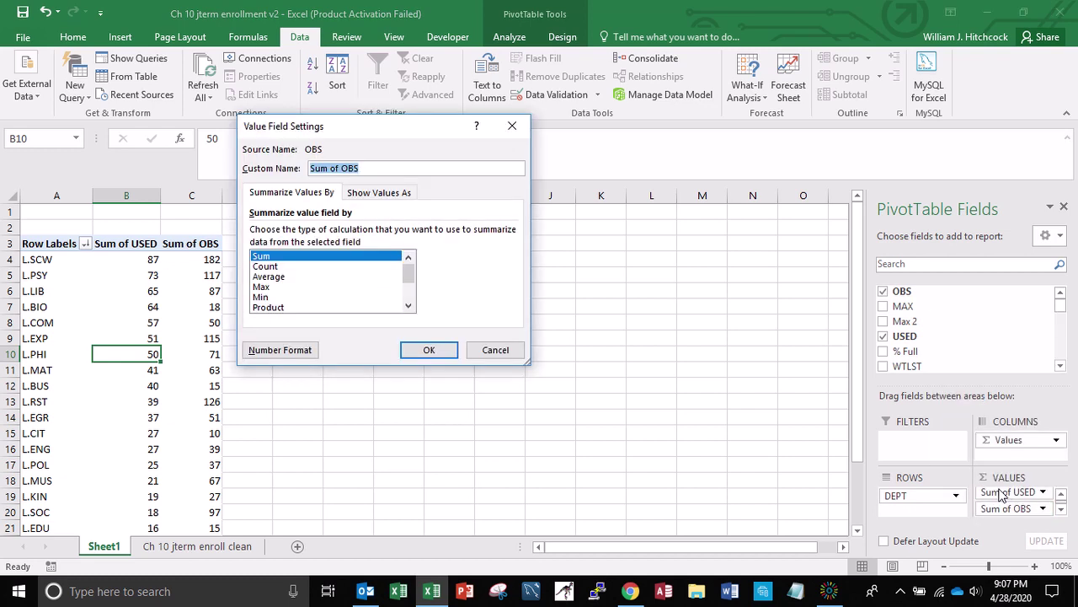
left_click(266, 266)
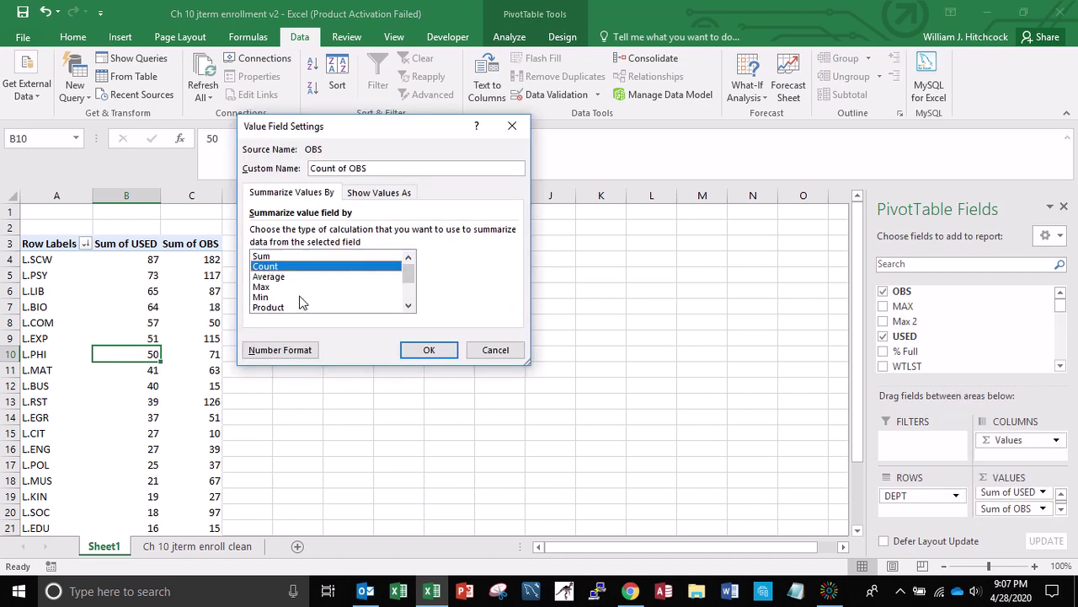
left_click(426, 349)
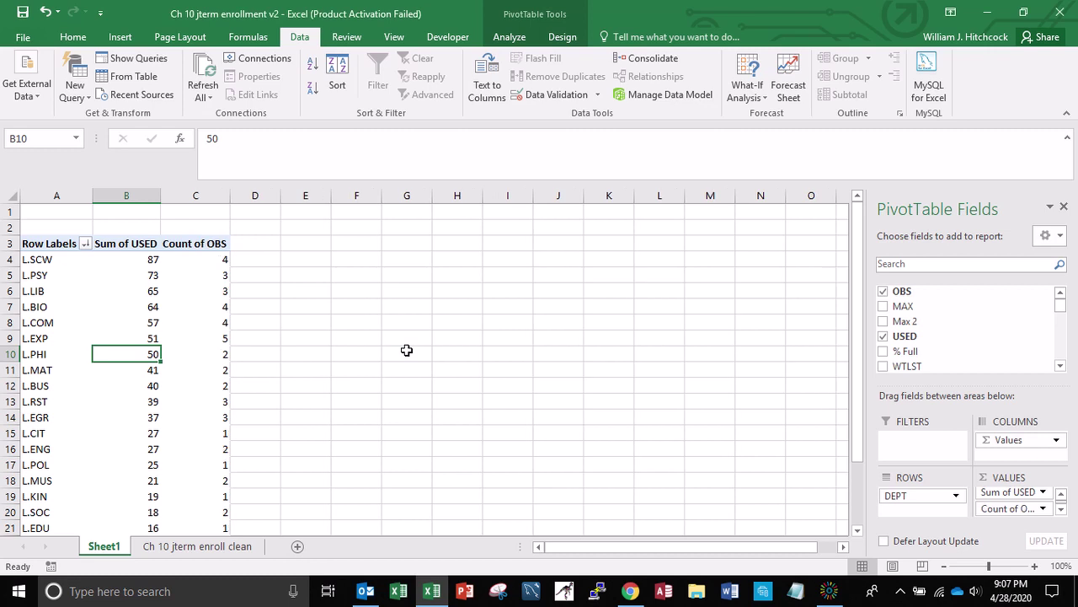
Review the Count of OBS column for each department down to the Grand Total row, and return to cell A1
left_click(199, 257)
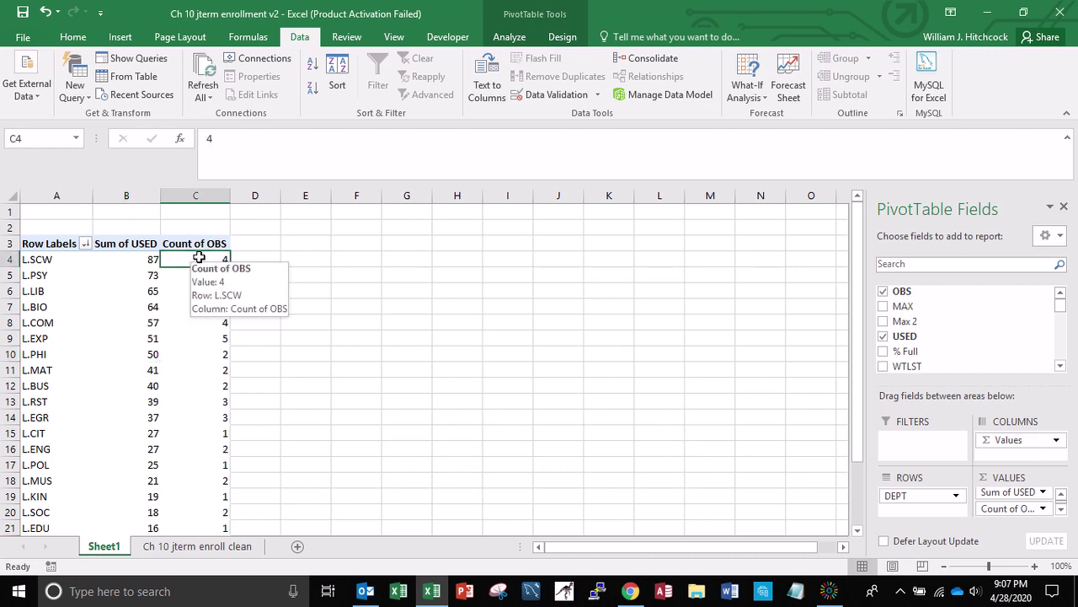
key("Down")
key("Down")
key("Down")
key("Down")
key("Down")
key("Down")
key("Down")
key("Down")
key("Down")
key("Down")
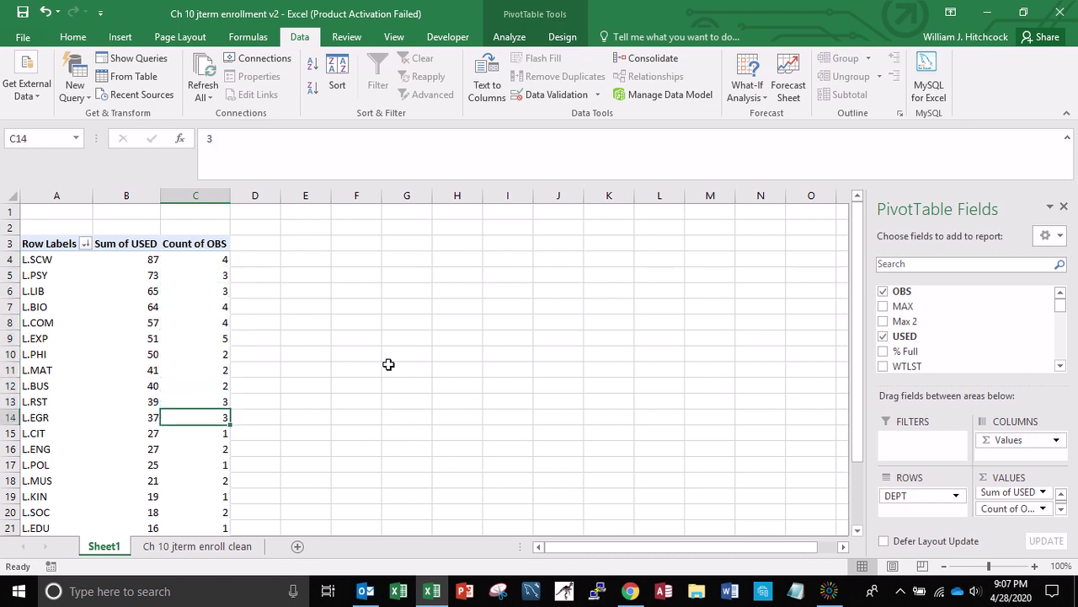
key("Left")
key("Right")
key("Down")
key("Down")
key("Down")
key("Down")
key("Down")
key("Down")
key("Down")
key("Down")
key("Down")
key("Down")
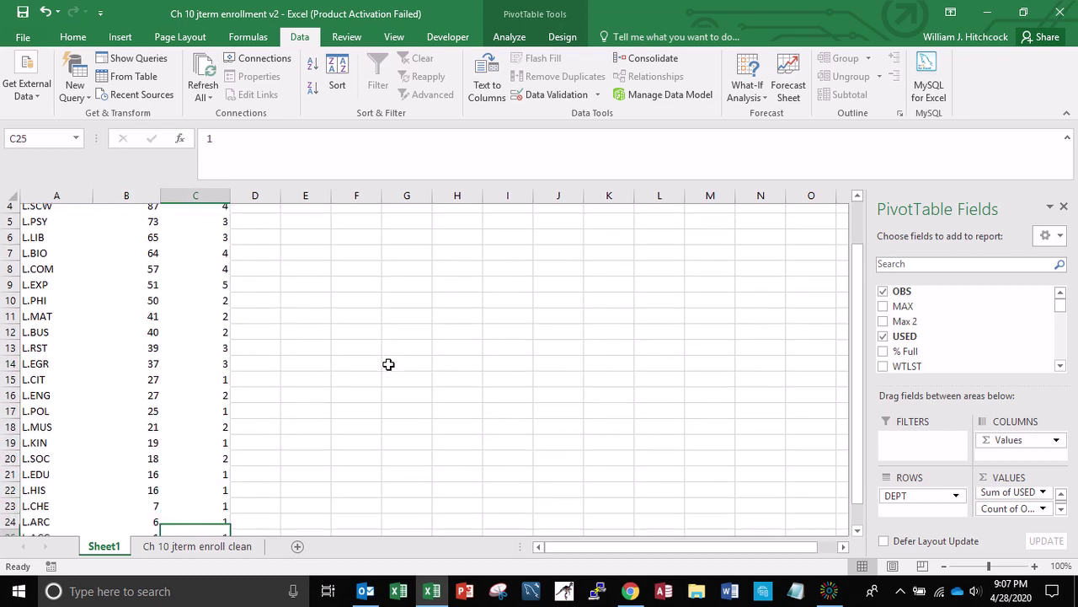
key("Down")
key("Down")
key("Down")
key("Down")
key("Up")
key("Up")
key("Up")
key("Up")
key("Up")
key("Up")
key("Up")
key("Up")
key("Up")
key("Up")
key("Up")
key("Up")
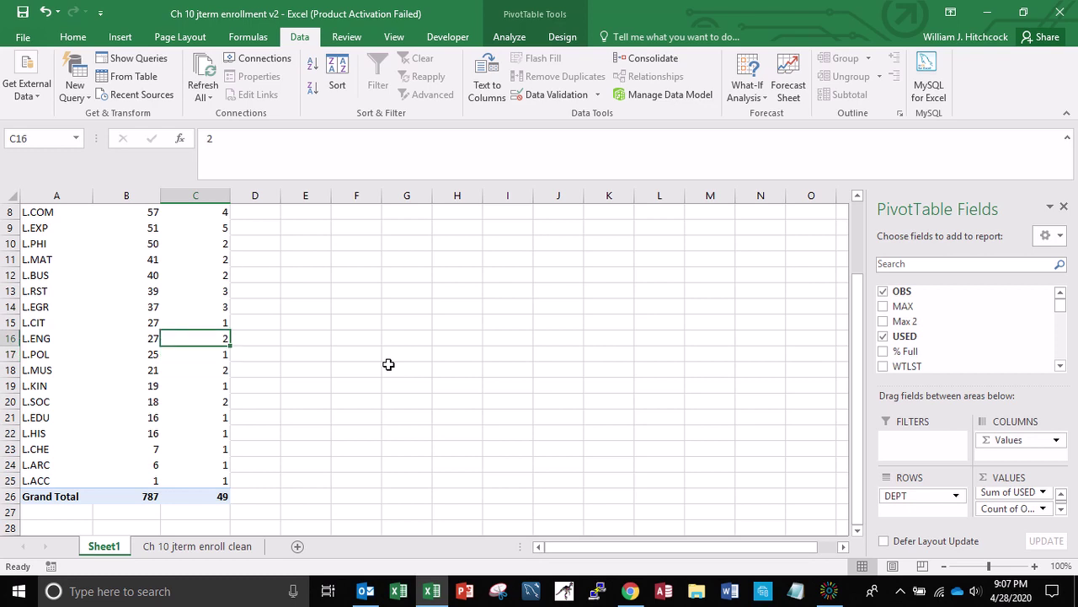
key("ctrl+Home")
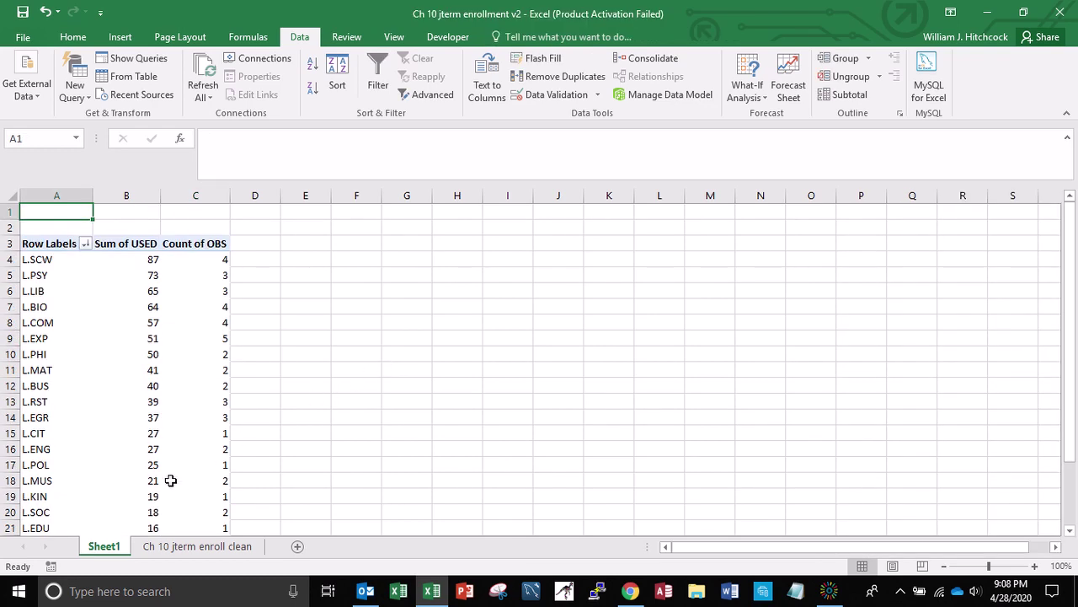
Switch back to the Ch 10 jterm enroll clean worksheet
left_click(167, 552)
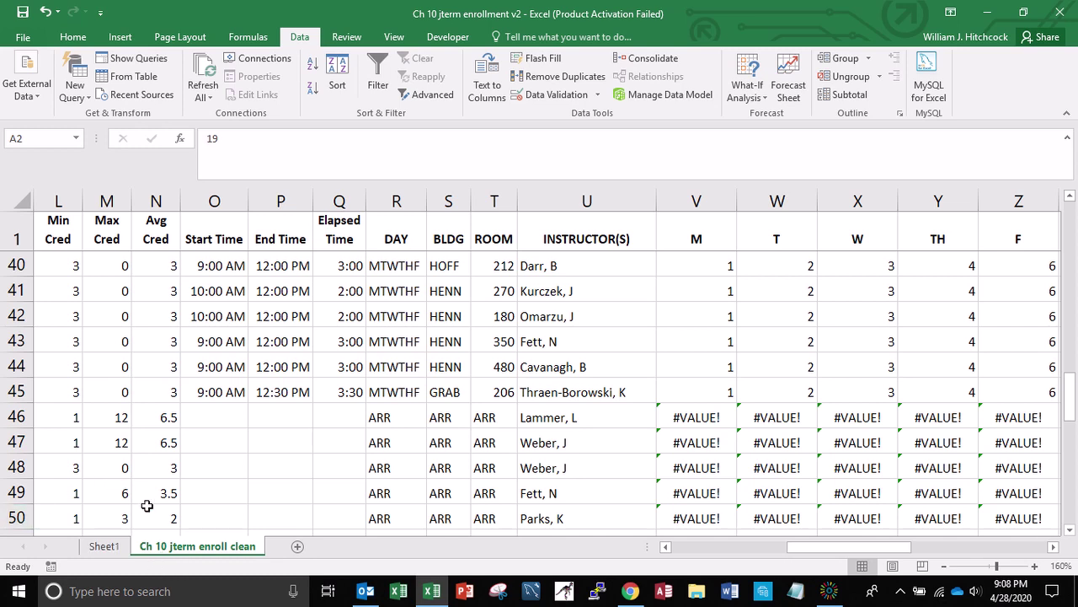
left_click(830, 591)
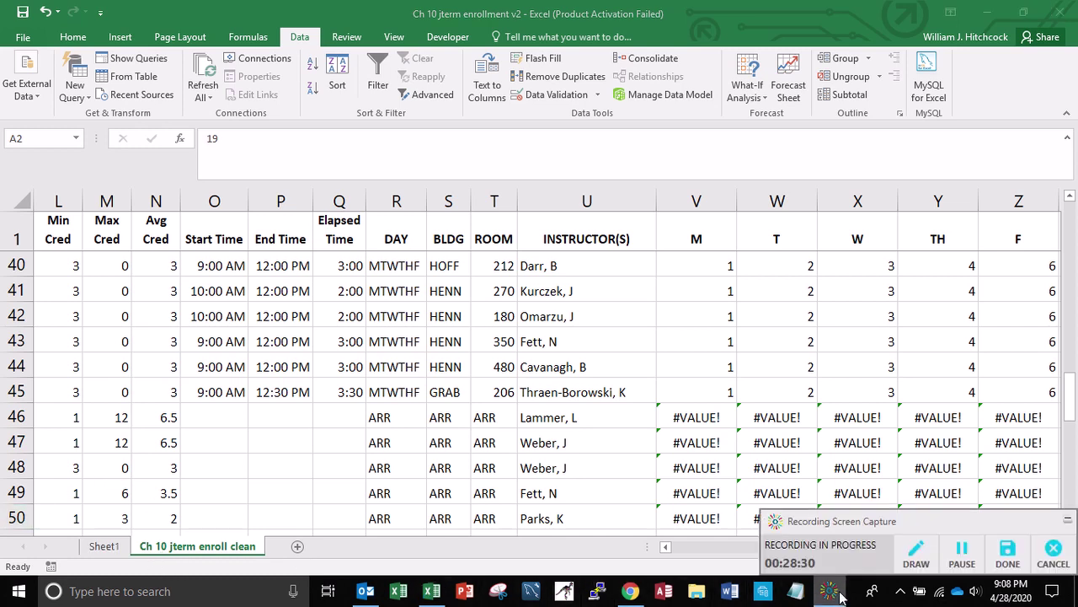